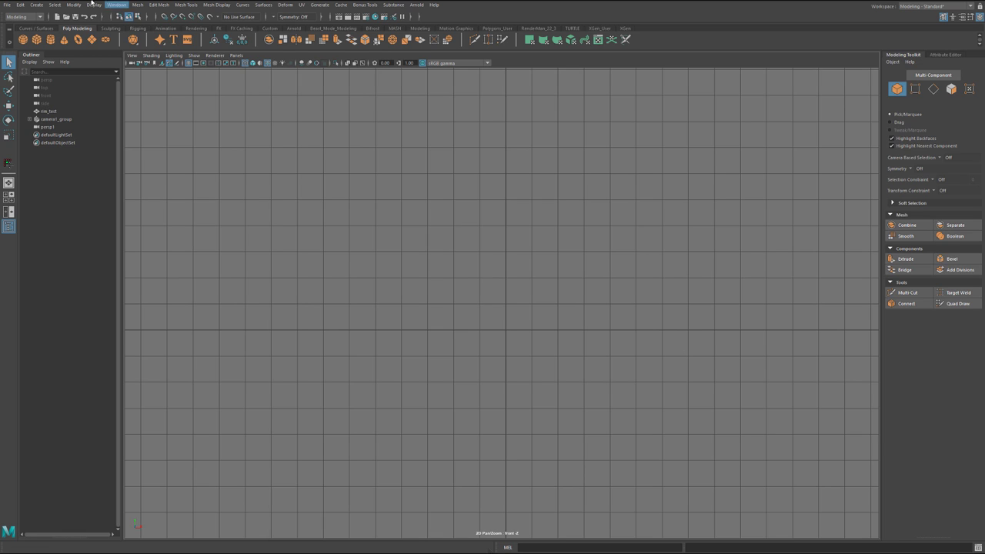
Step: Create a polygon cylinder along the Z axis with radius 5, height 2, 60 axis divisions, 1 height division and 2 cap divisions
{"action": "left_click", "coordinate": [37, 4]}
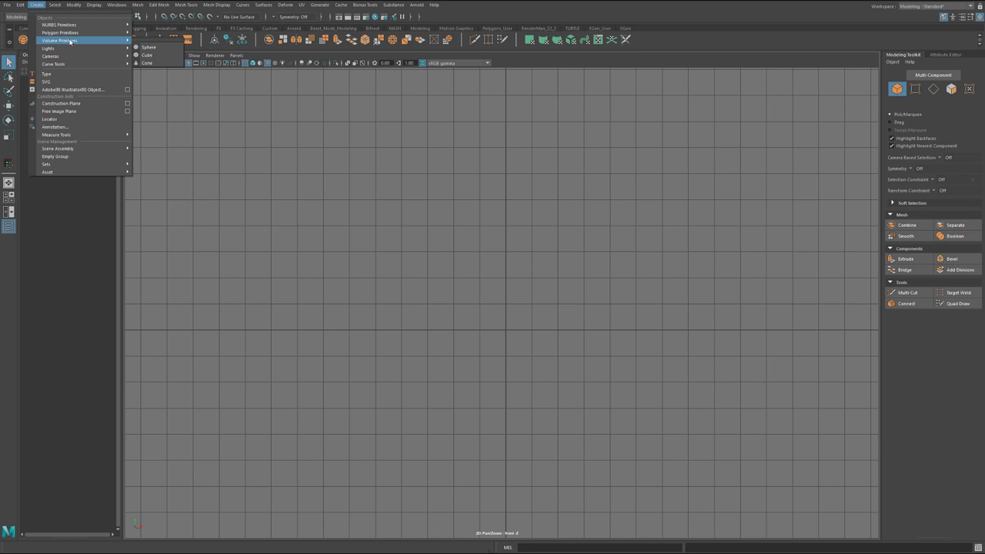
{"action": "mouse_move", "coordinate": [67, 33]}
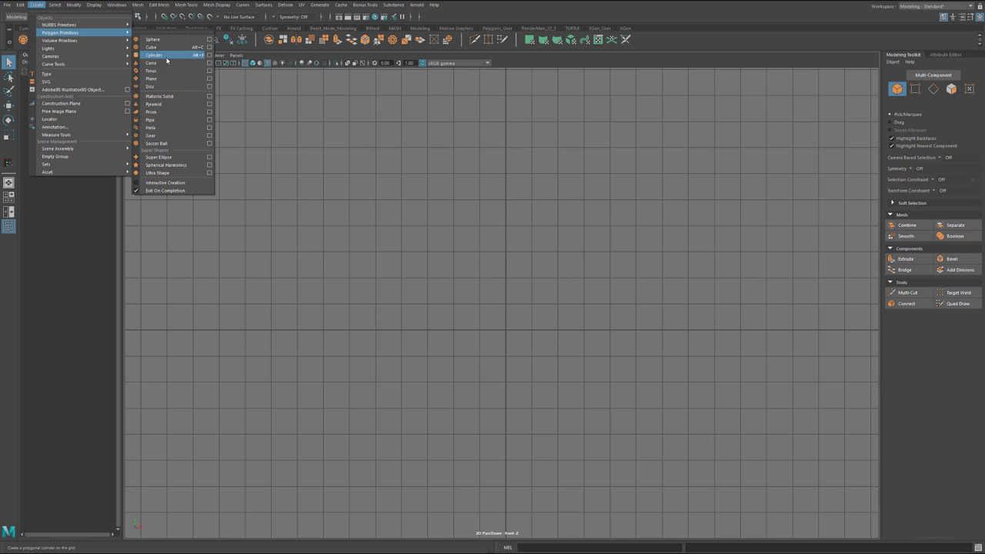
{"action": "left_click", "coordinate": [209, 55]}
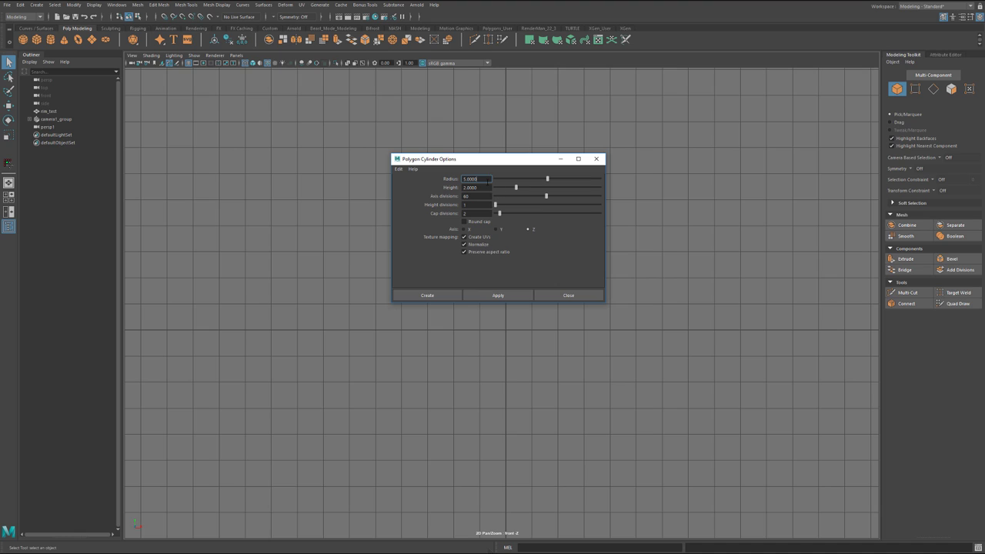
{"action": "left_click_drag", "start_coordinate": [479, 180], "coordinate": [433, 178]}
{"action": "key", "text": "Tab"}
{"action": "key", "text": "Tab"}
{"action": "type", "text": "8"}
{"action": "type", "text": "60"}
{"action": "key", "text": "Return"}
{"action": "left_click", "coordinate": [473, 195]}
{"action": "key", "text": "Return"}
{"action": "left_click_drag", "start_coordinate": [475, 214], "coordinate": [464, 213]}
{"action": "left_click", "coordinate": [454, 294]}
Step: Scale the front cap's inner edge loop down to a tiny ring around the centre and turn on shaded display
{"action": "scroll", "coordinate": [466, 253], "scroll_direction": "up", "scroll_amount": 5}
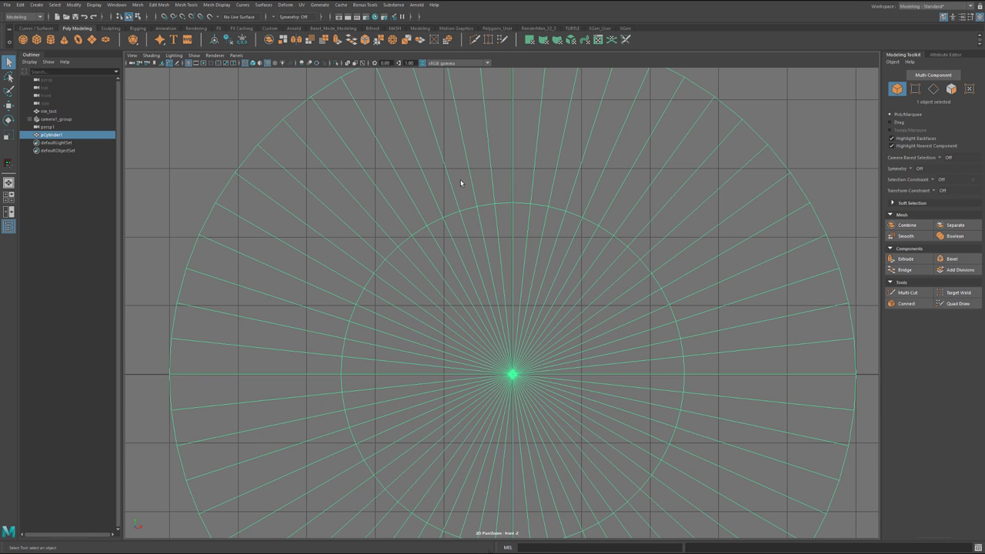
{"action": "middle_click_drag", "start_coordinate": [534, 182], "coordinate": [534, 302], "text": "alt"}
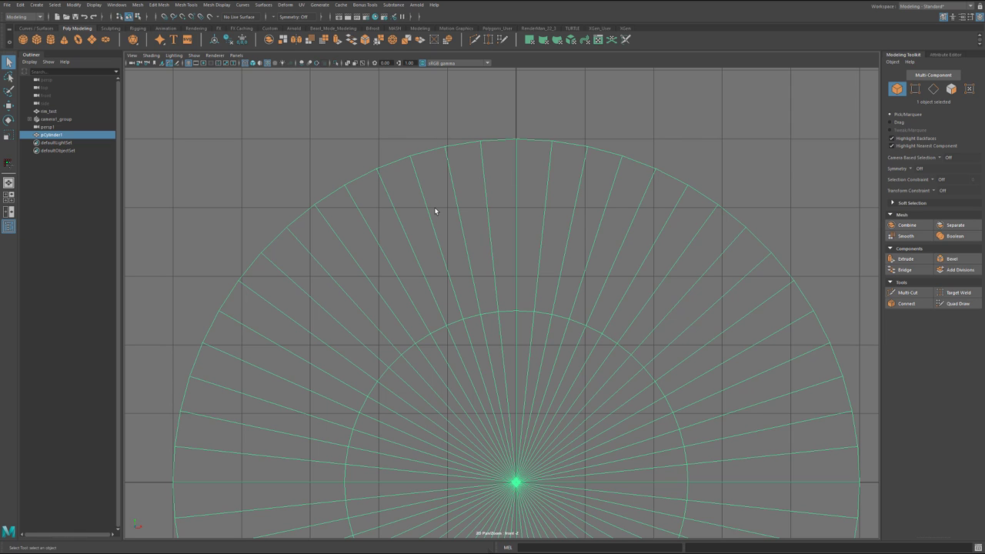
{"action": "key", "text": "F11"}
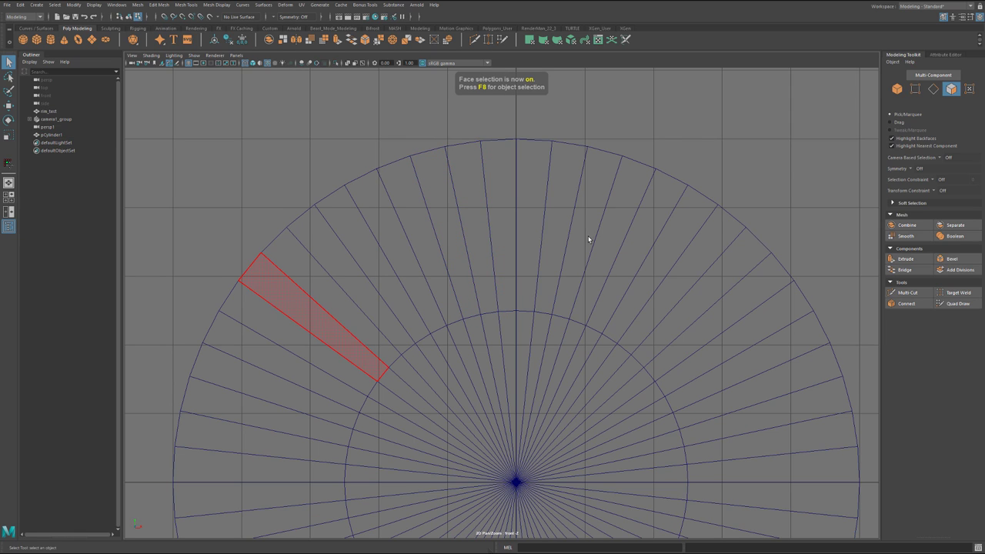
{"action": "key", "text": "Tab"}
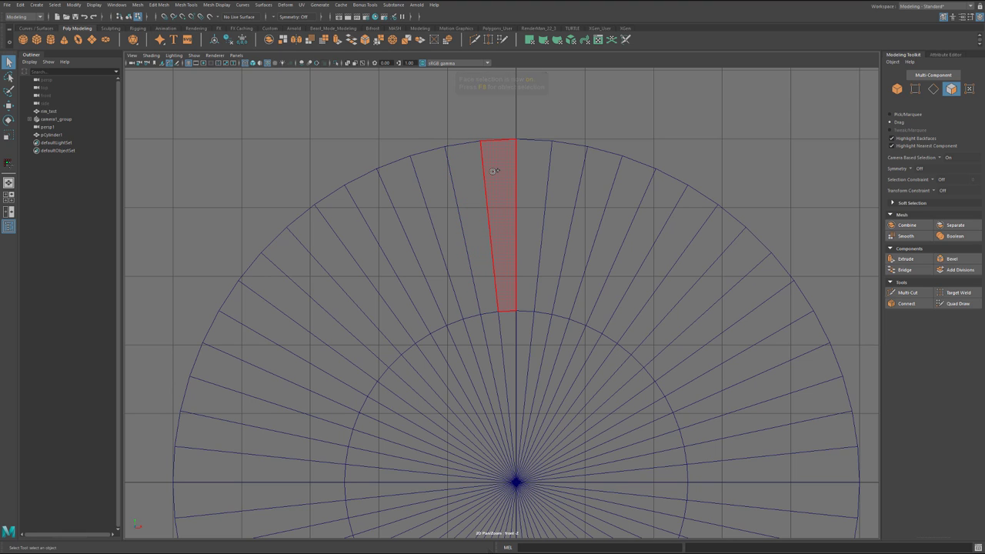
{"action": "key", "text": "F10"}
{"action": "double_click", "coordinate": [507, 313]}
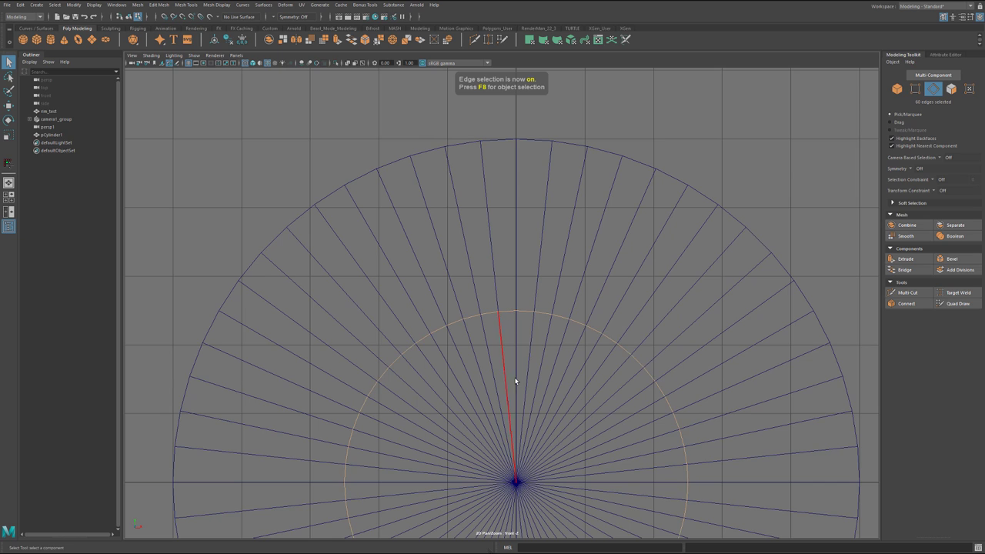
{"action": "middle_click_drag", "start_coordinate": [515, 380], "coordinate": [515, 247], "text": "alt"}
{"action": "key", "text": "r"}
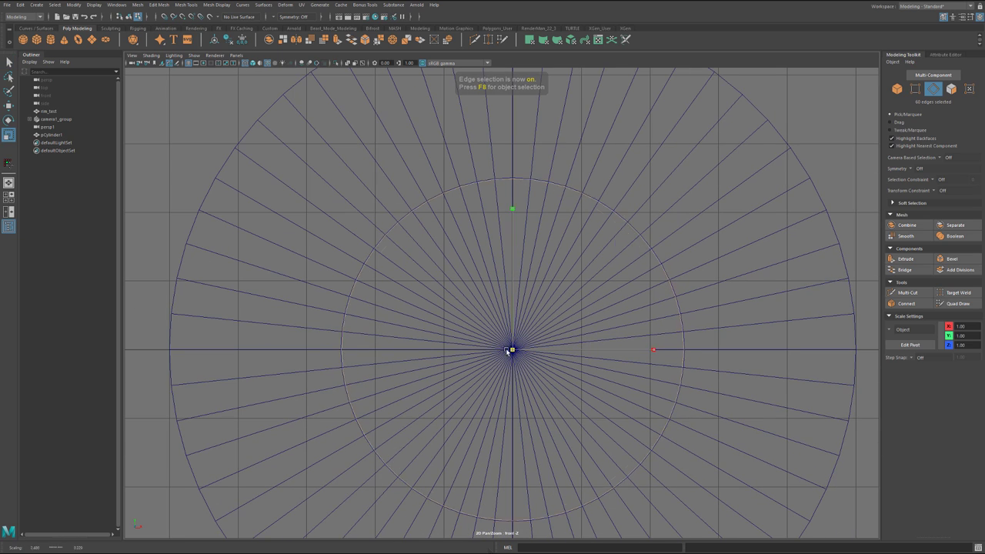
{"action": "left_click_drag", "start_coordinate": [512, 351], "coordinate": [281, 353]}
{"action": "scroll", "coordinate": [461, 320], "scroll_direction": "up", "scroll_amount": 2}
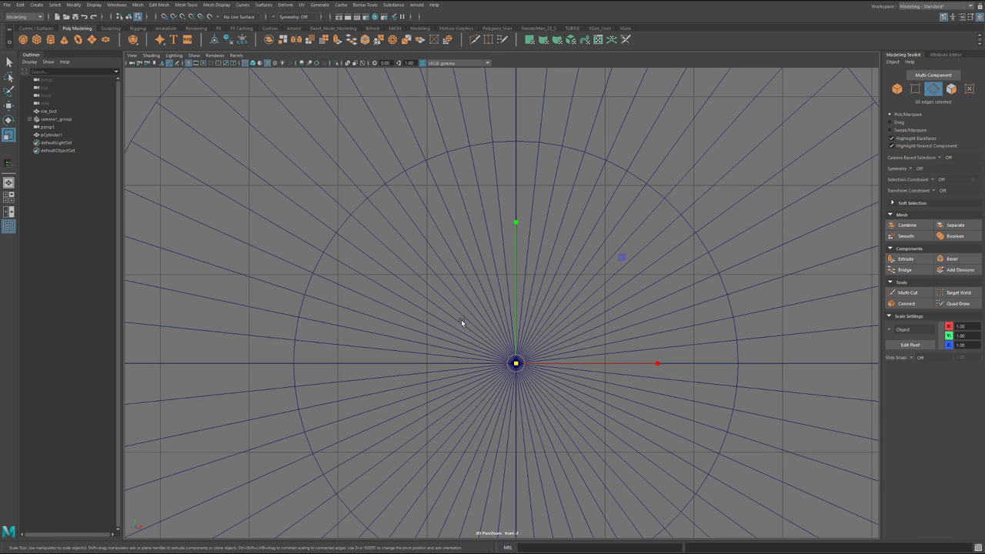
{"action": "scroll", "coordinate": [484, 315], "scroll_direction": "up", "scroll_amount": 1}
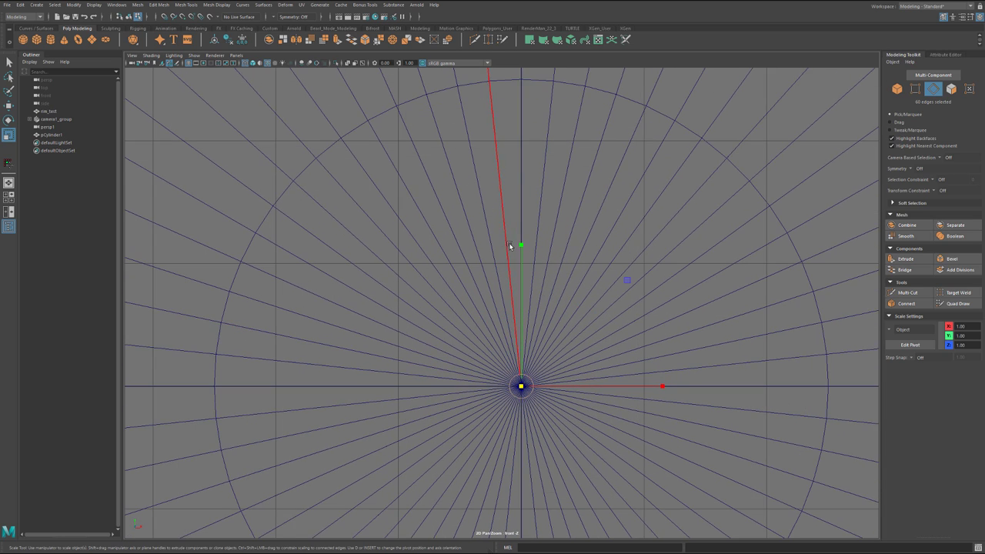
{"action": "scroll", "coordinate": [514, 254], "scroll_direction": "up", "scroll_amount": 2}
{"action": "scroll", "coordinate": [556, 457], "scroll_direction": "down", "scroll_amount": 2}
{"action": "key", "text": "5"}
{"action": "scroll", "coordinate": [532, 270], "scroll_direction": "up", "scroll_amount": 2}
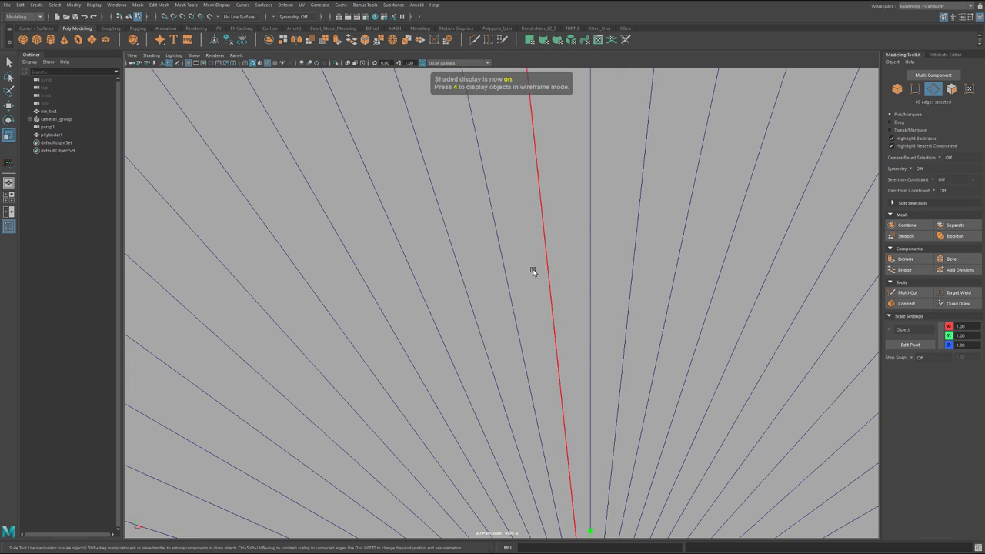
{"action": "scroll", "coordinate": [535, 271], "scroll_direction": "down", "scroll_amount": 1}
{"action": "middle_click_drag", "start_coordinate": [488, 213], "coordinate": [408, 210], "text": "alt"}
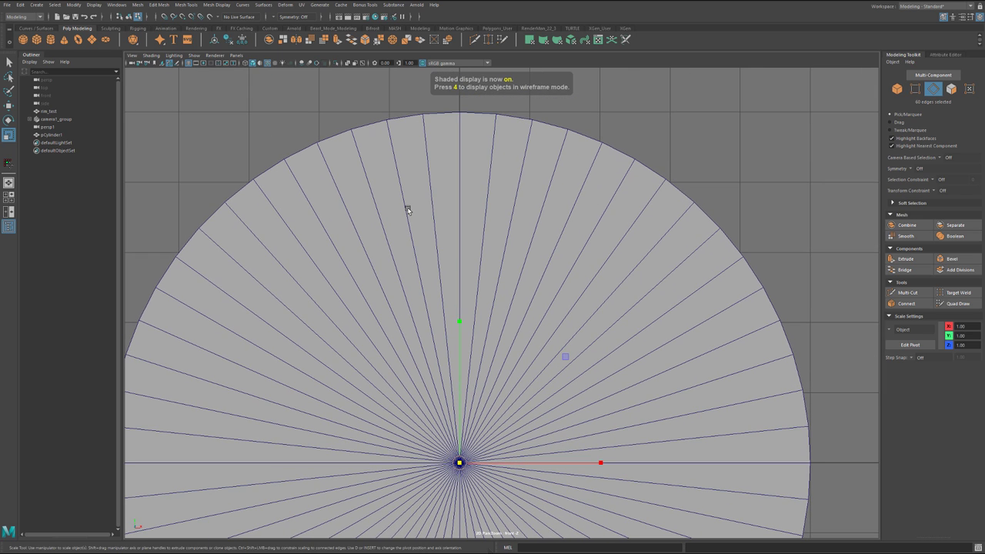
Step: Delete all cylinder faces except a six-segment front-cap wedge just left of the vertical centre line, including its small inner faces
{"action": "key", "text": "F11"}
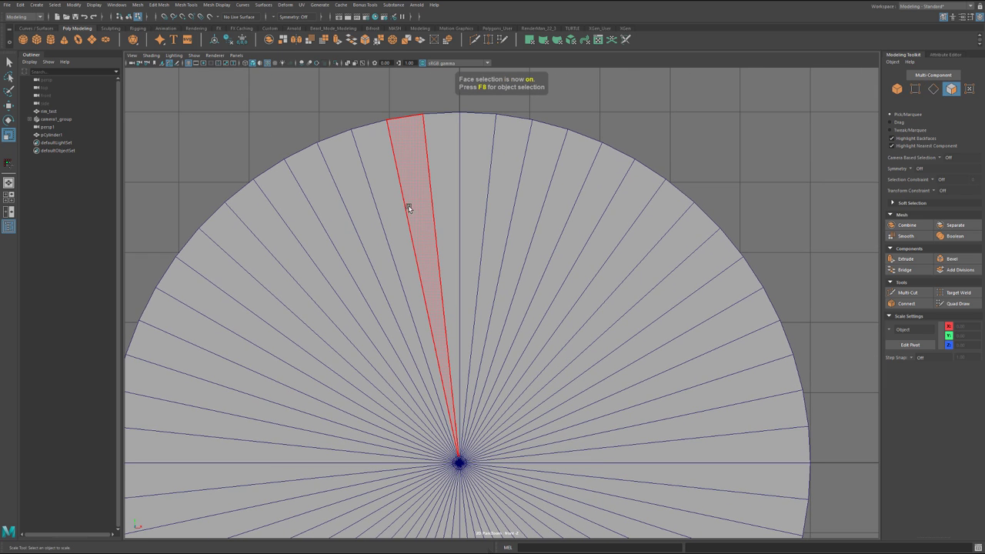
{"action": "mouse_move", "coordinate": [464, 178]}
{"action": "left_mouse_down"}
{"action": "mouse_move", "coordinate": [444, 161]}
{"action": "mouse_move", "coordinate": [359, 176]}
{"action": "mouse_move", "coordinate": [293, 202]}
{"action": "mouse_move", "coordinate": [295, 218]}
{"action": "left_mouse_up"}
{"action": "scroll", "coordinate": [539, 390], "scroll_direction": "up", "scroll_amount": 5}
{"action": "middle_click_drag", "start_coordinate": [539, 389], "coordinate": [557, 16], "text": "alt"}
{"action": "scroll", "coordinate": [504, 327], "scroll_direction": "up", "scroll_amount": 2}
{"action": "scroll", "coordinate": [503, 326], "scroll_direction": "up", "scroll_amount": 5}
{"action": "middle_click_drag", "start_coordinate": [422, 286], "coordinate": [618, 317], "text": "alt"}
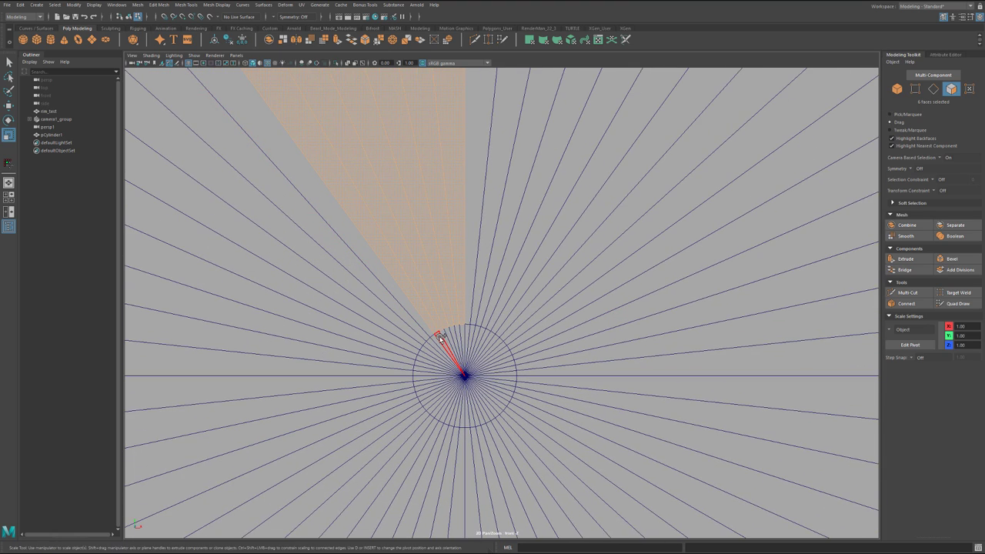
{"action": "left_click_drag", "start_coordinate": [438, 336], "coordinate": [466, 329]}
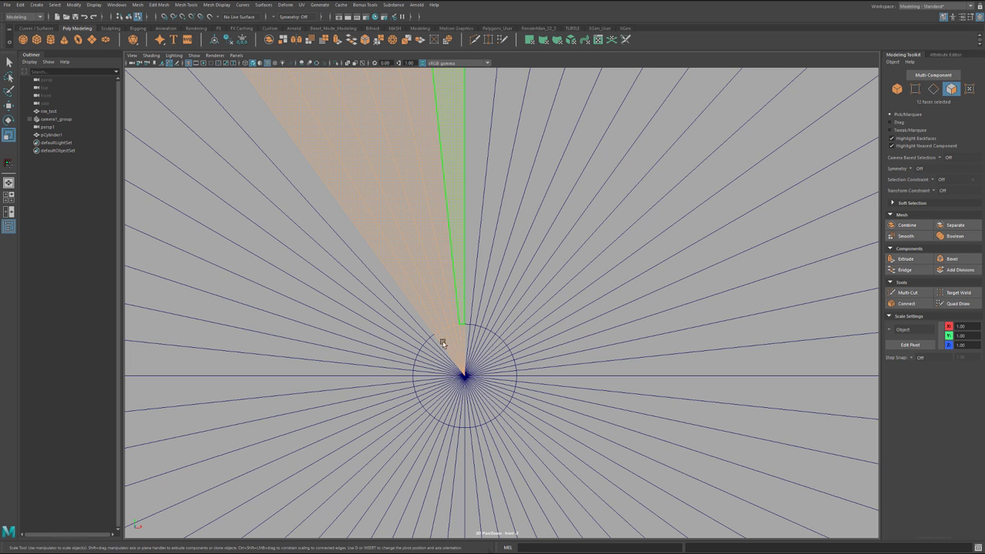
{"action": "scroll", "coordinate": [469, 337], "scroll_direction": "down", "scroll_amount": 5}
{"action": "key", "text": "space"}
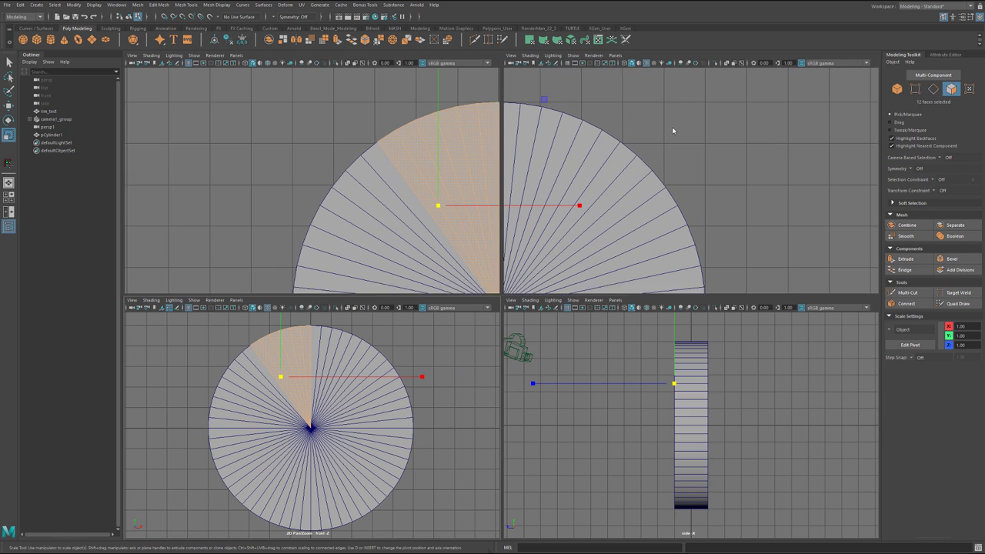
{"action": "scroll", "coordinate": [724, 179], "scroll_direction": "down", "scroll_amount": 6}
{"action": "left_click_drag", "start_coordinate": [715, 187], "coordinate": [790, 189], "text": "alt"}
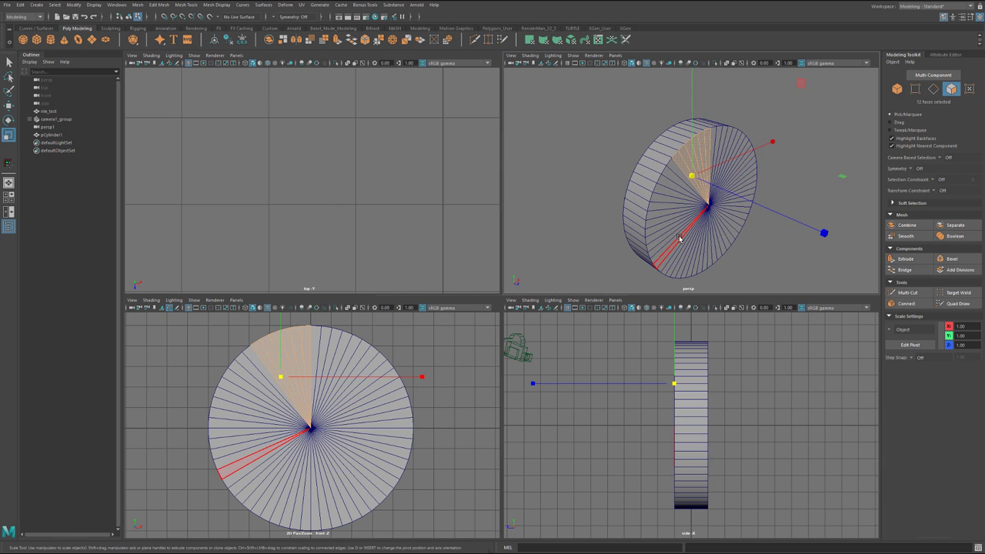
{"action": "key", "text": "ctrl+shift+i"}
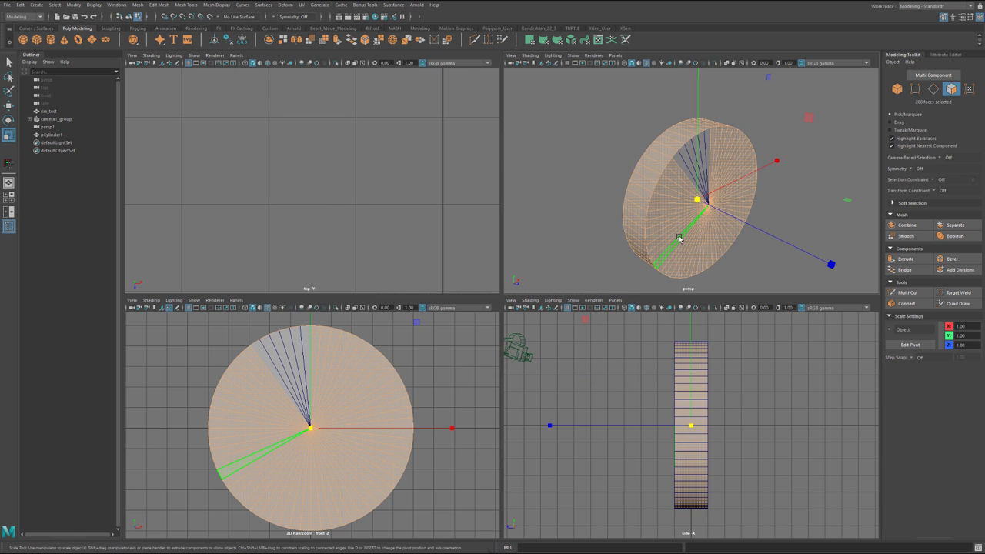
{"action": "key", "text": "Delete"}
Step: Mirror the wedge across the world X axis with the geometry type set to Instance
{"action": "scroll", "coordinate": [691, 194], "scroll_direction": "up", "scroll_amount": 5}
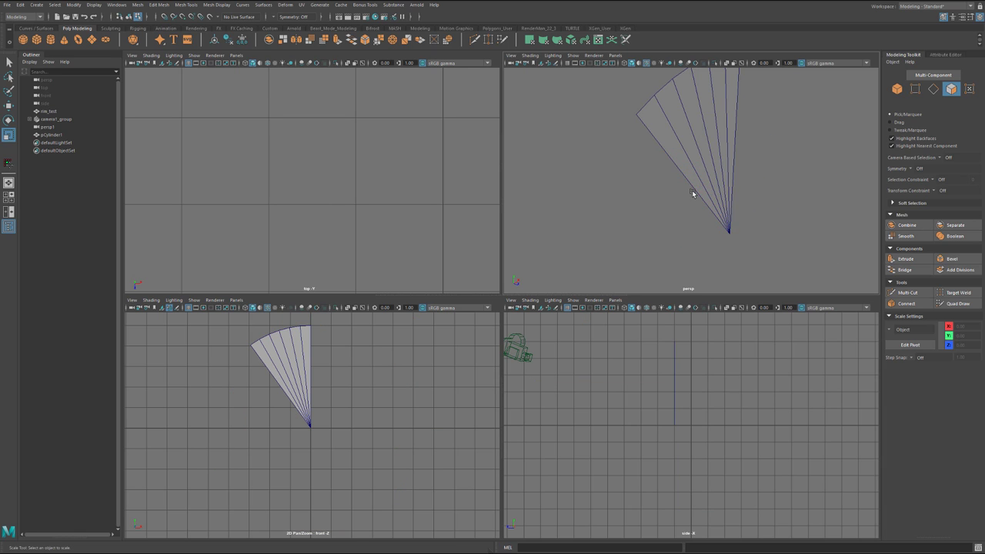
{"action": "left_click_drag", "start_coordinate": [693, 190], "coordinate": [649, 189], "text": "alt"}
{"action": "middle_click_drag", "start_coordinate": [650, 188], "coordinate": [678, 241], "text": "alt"}
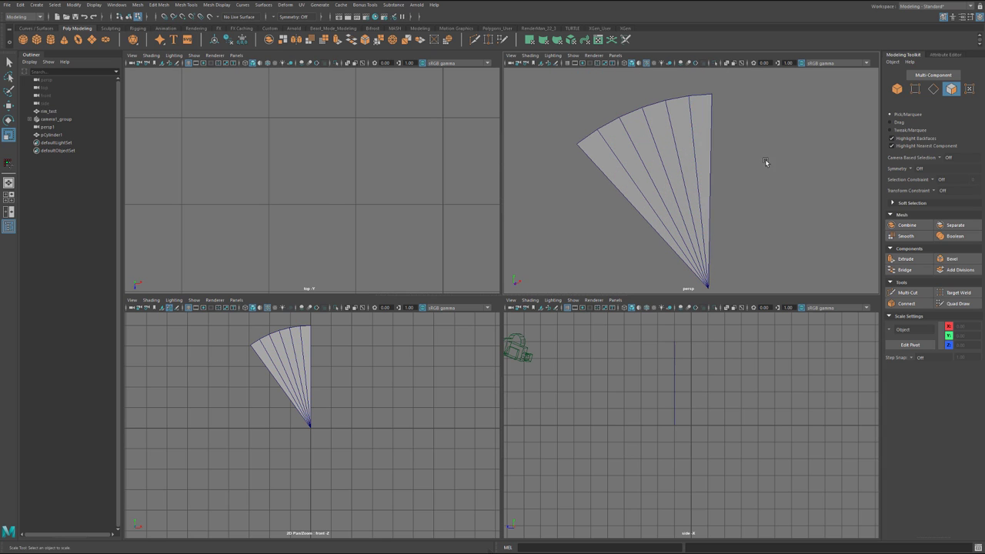
{"action": "right_click_drag", "start_coordinate": [601, 142], "coordinate": [641, 151]}
{"action": "left_click", "coordinate": [290, 368]}
{"action": "key", "text": "space"}
{"action": "scroll", "coordinate": [440, 238], "scroll_direction": "up", "scroll_amount": 3}
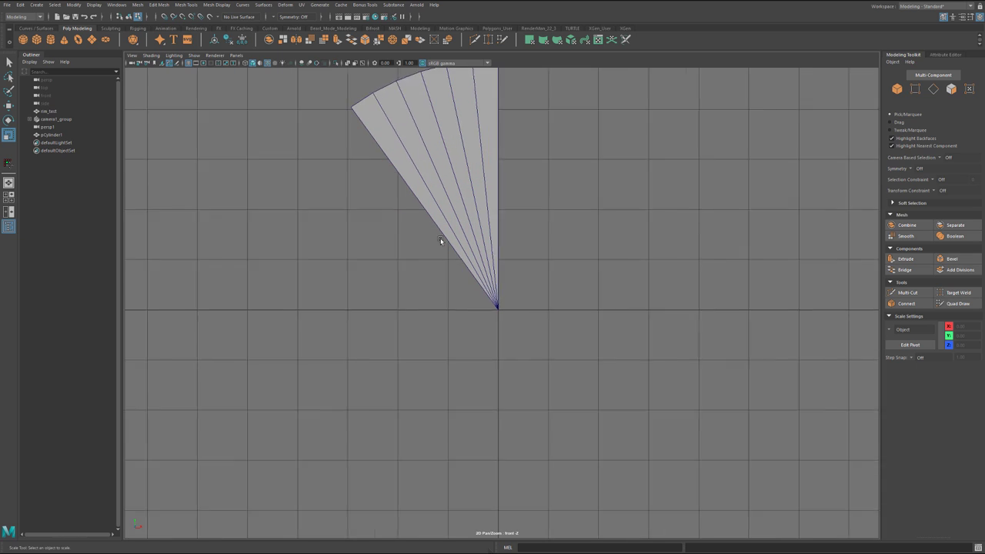
{"action": "middle_click_drag", "start_coordinate": [440, 238], "coordinate": [497, 283], "text": "alt"}
{"action": "right_click_drag", "start_coordinate": [495, 235], "coordinate": [556, 342]}
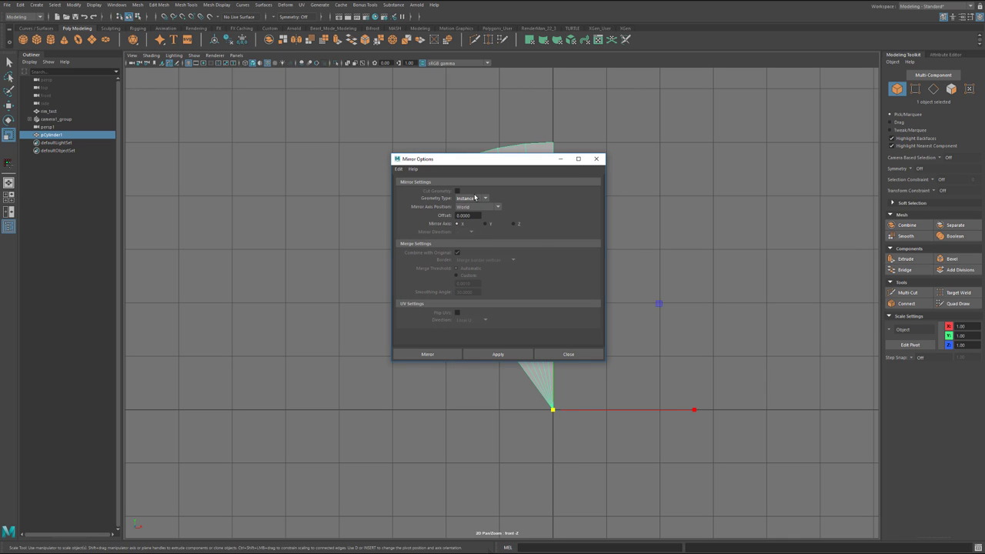
{"action": "left_click", "coordinate": [475, 198]}
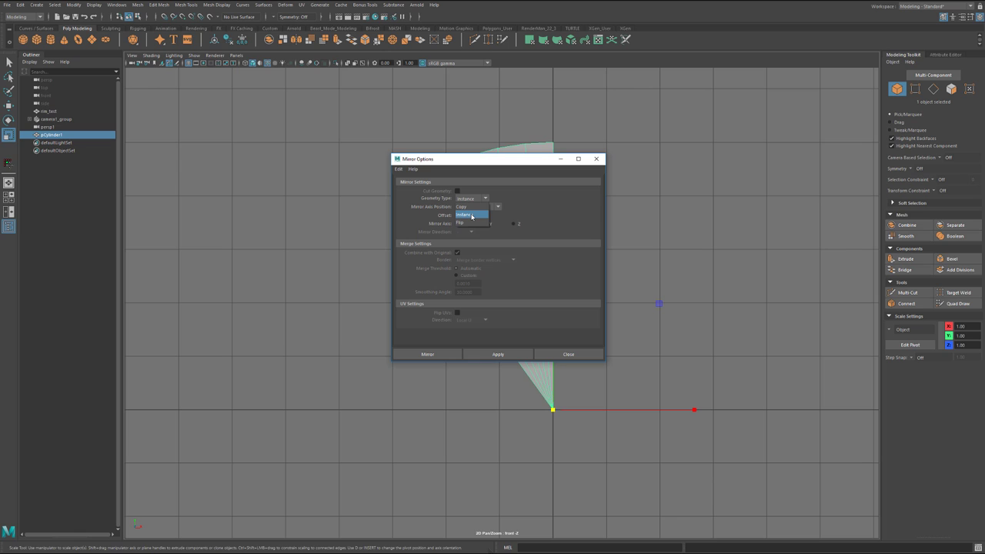
{"action": "left_click", "coordinate": [471, 216]}
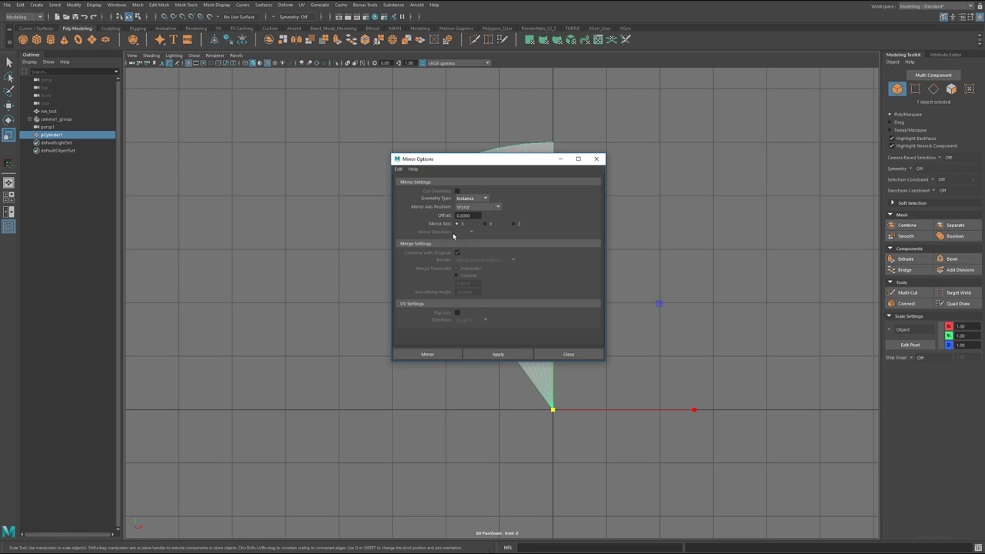
{"action": "left_click", "coordinate": [439, 355]}
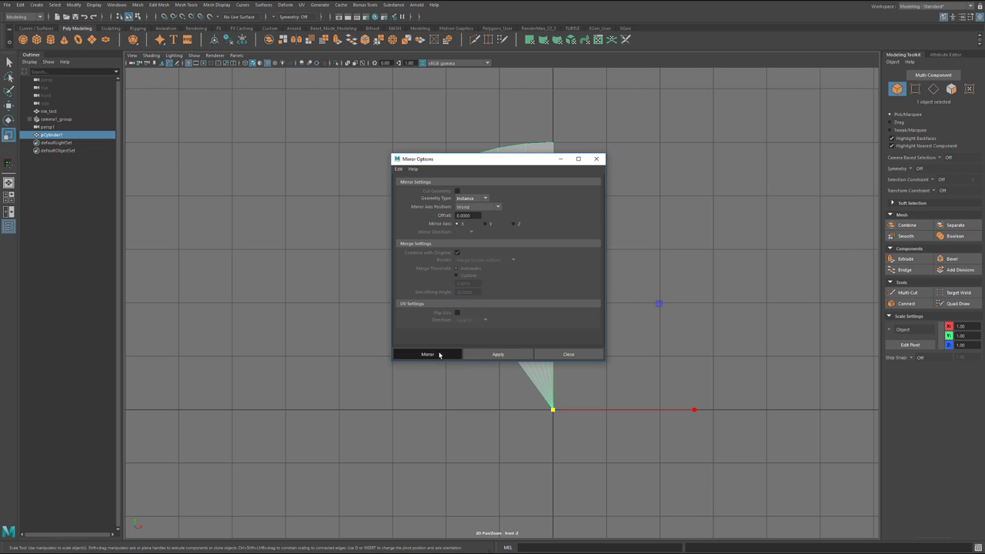
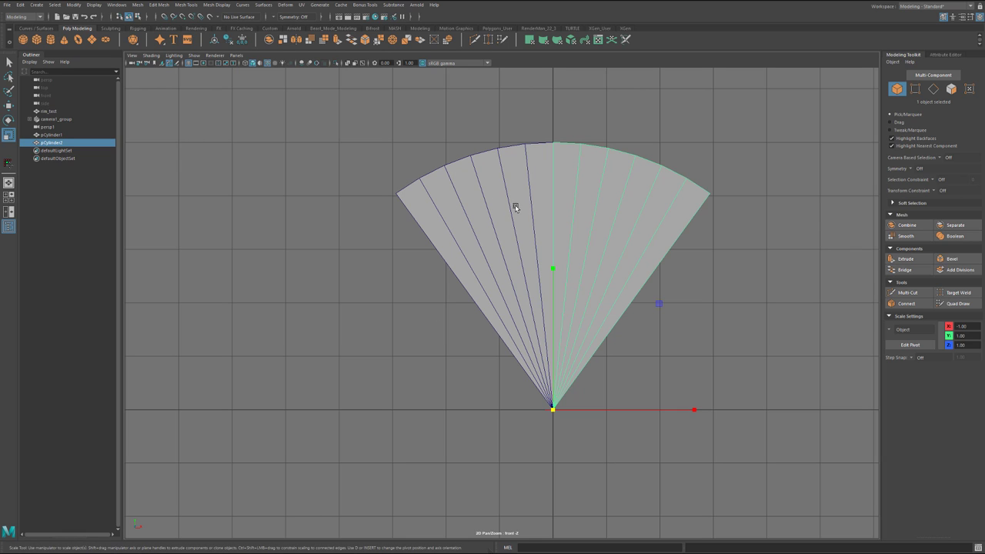
Step: Select both the original wedge and its mirrored instance and open the Duplicate Special options
{"action": "left_click", "coordinate": [463, 208]}
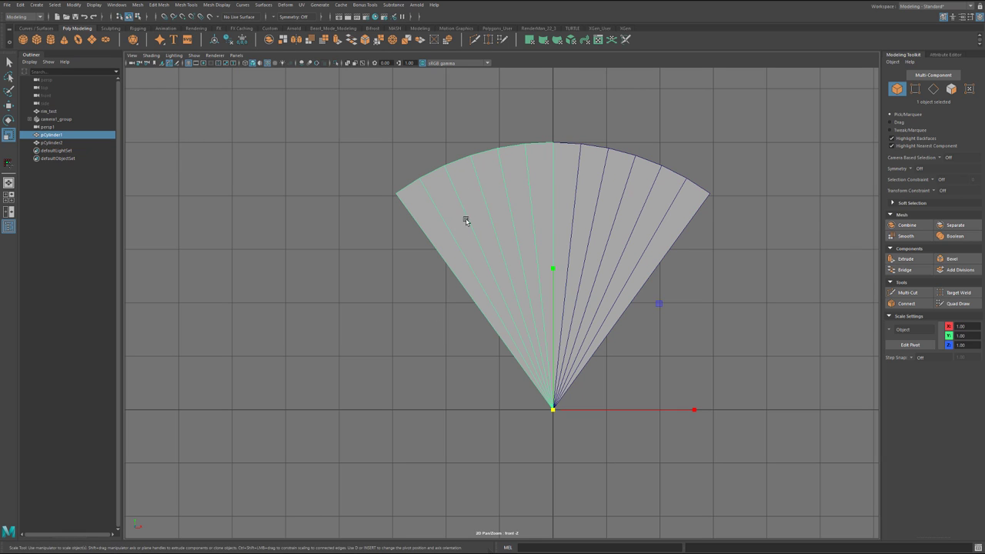
{"action": "scroll", "coordinate": [493, 228], "scroll_direction": "up", "scroll_amount": 2}
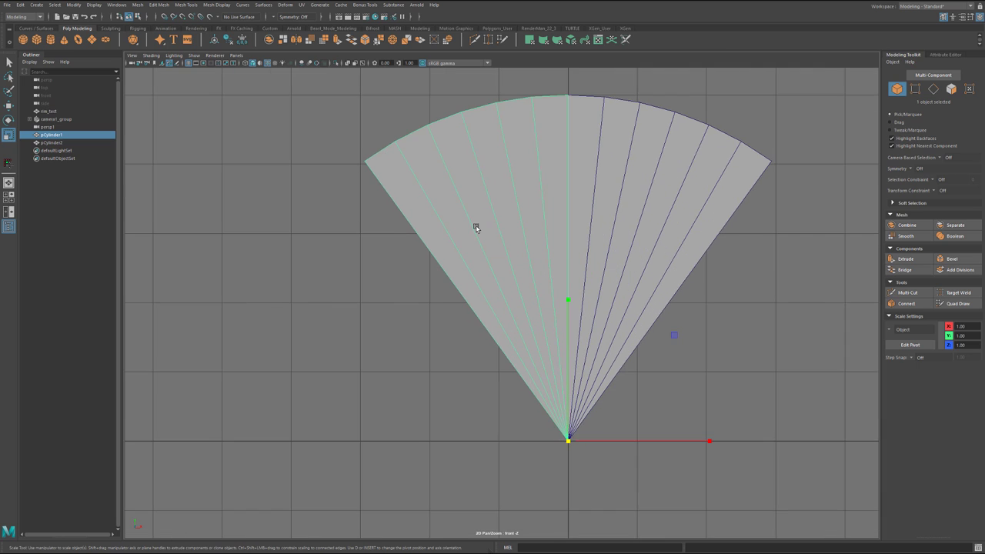
{"action": "scroll", "coordinate": [658, 162], "scroll_direction": "up", "scroll_amount": 1}
{"action": "left_click", "coordinate": [664, 161], "text": "shift"}
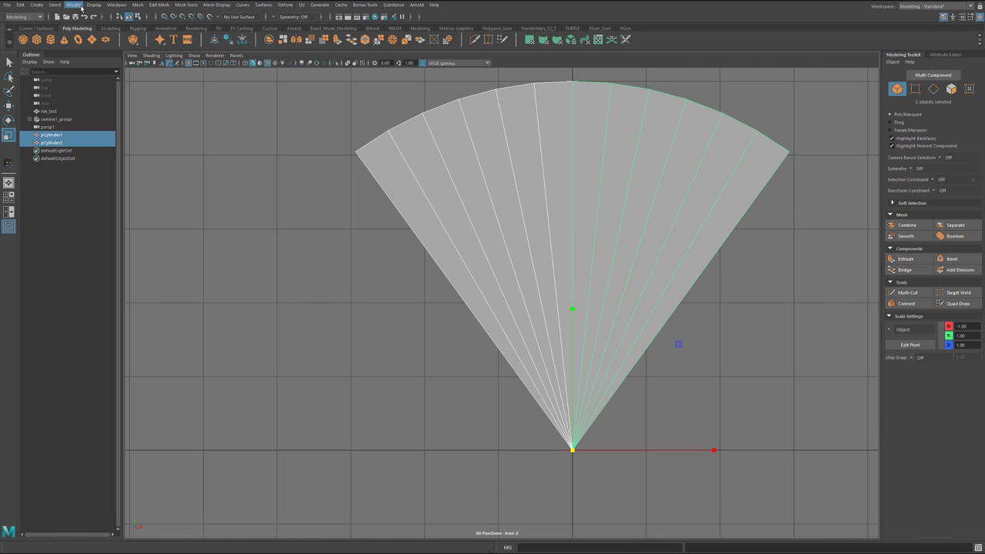
{"action": "left_click", "coordinate": [20, 5]}
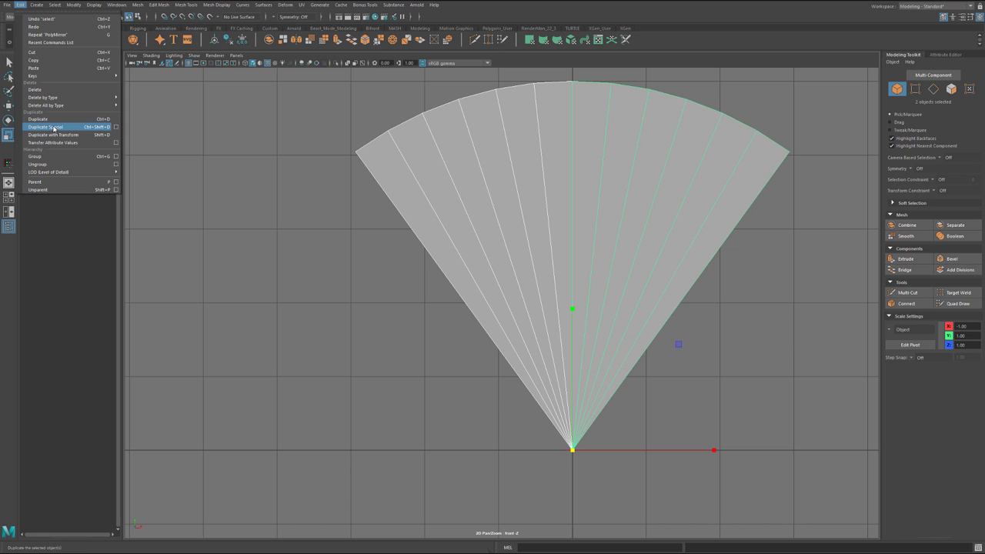
{"action": "left_click", "coordinate": [115, 127]}
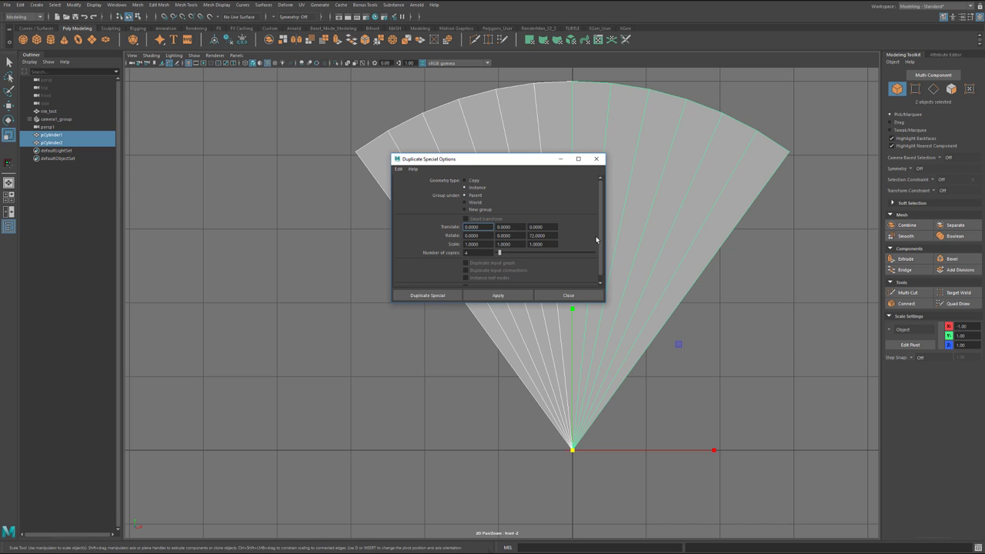
{"action": "left_click_drag", "start_coordinate": [472, 252], "coordinate": [255, 457]}
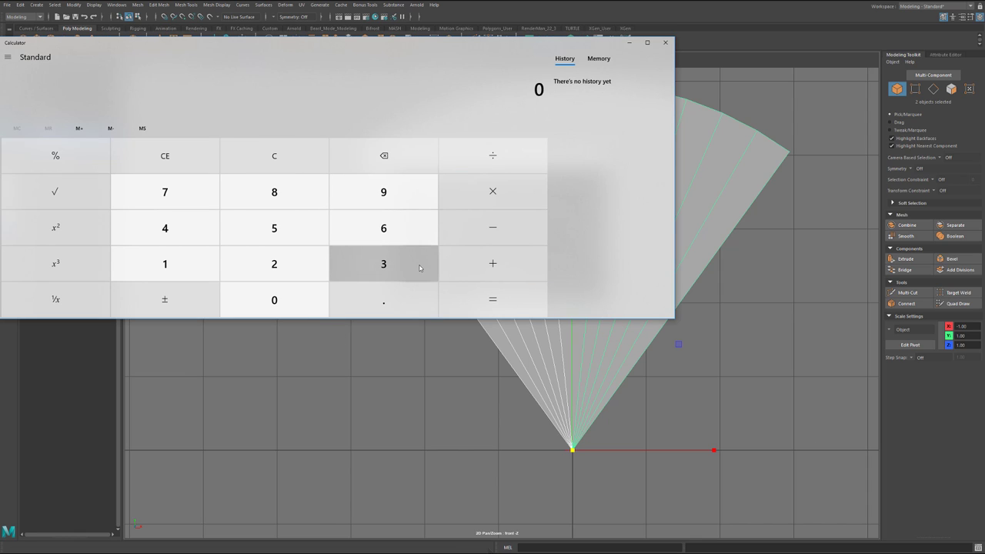
Step: Calculate 360 divided by 5, then duplicate both wedges as four instances rotated 72 degrees about Z
{"action": "left_click", "coordinate": [371, 268]}
{"action": "left_click", "coordinate": [374, 242]}
{"action": "left_click", "coordinate": [304, 300]}
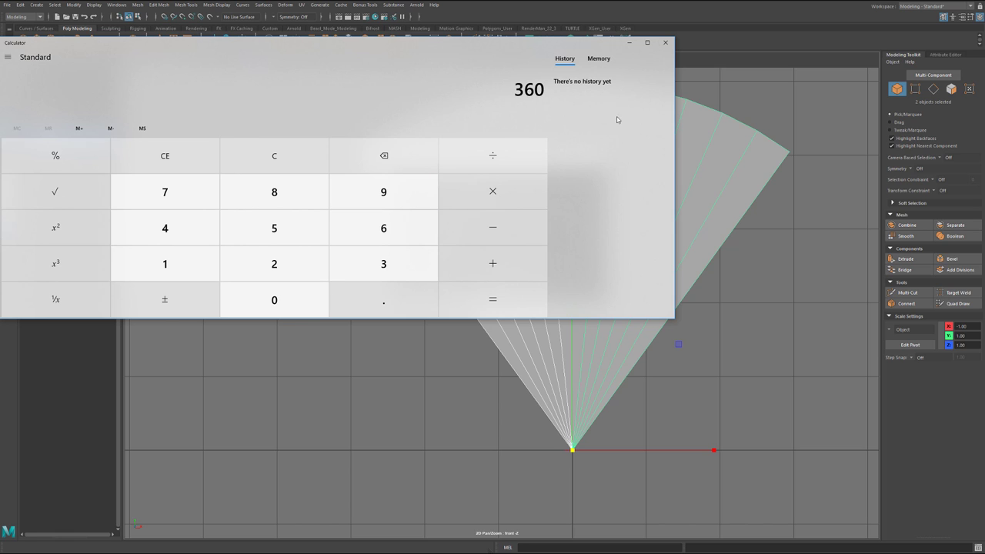
{"action": "left_click", "coordinate": [493, 143]}
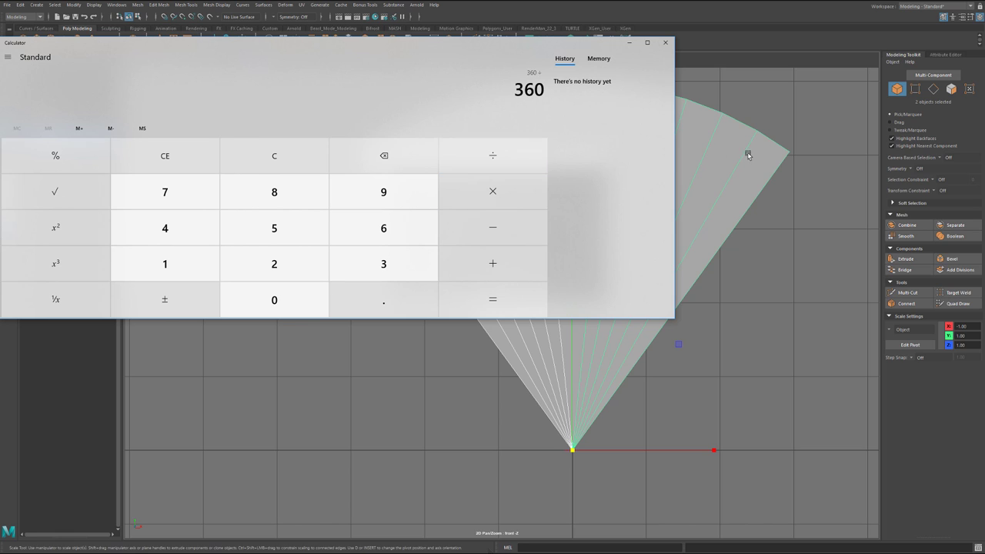
{"action": "left_click", "coordinate": [282, 234]}
{"action": "left_click", "coordinate": [520, 301]}
{"action": "left_click", "coordinate": [666, 42]}
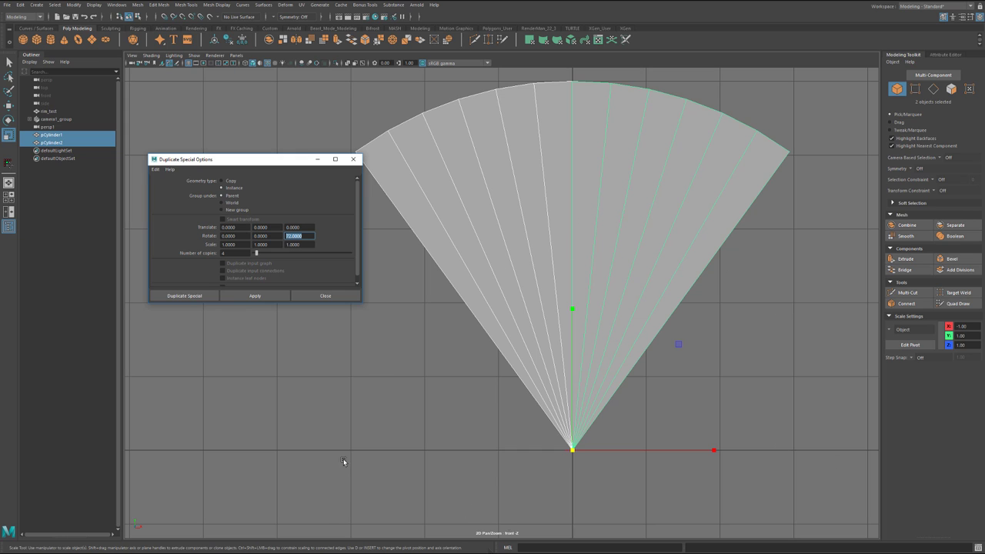
{"action": "left_click", "coordinate": [191, 296]}
Step: Try to insert an edge loop near the outer rim of the original wedge with Multi-Cut
{"action": "left_click", "coordinate": [418, 147]}
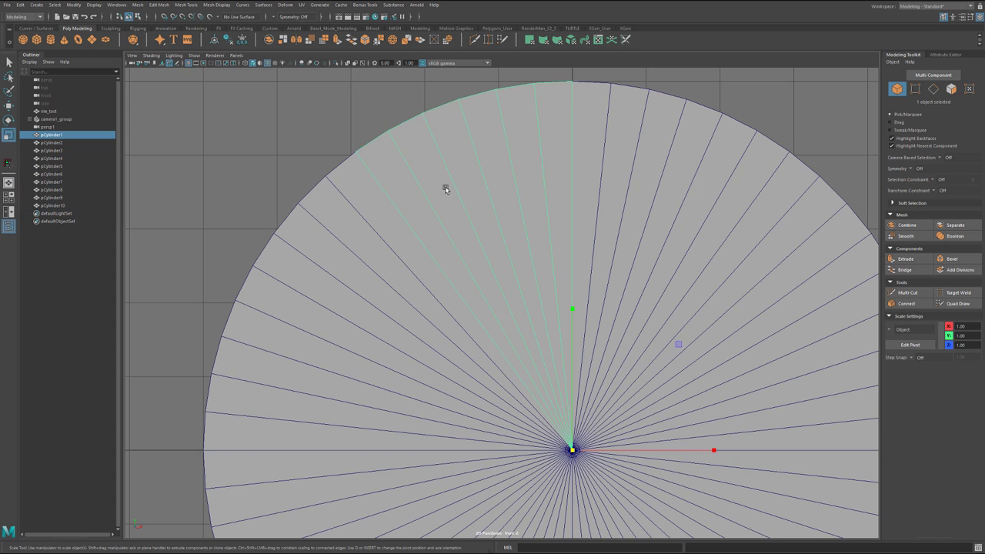
{"action": "key", "text": "ctrl+shift+x"}
{"action": "left_click", "coordinate": [418, 158], "text": "ctrl"}
{"action": "key", "text": "ctrl+z"}
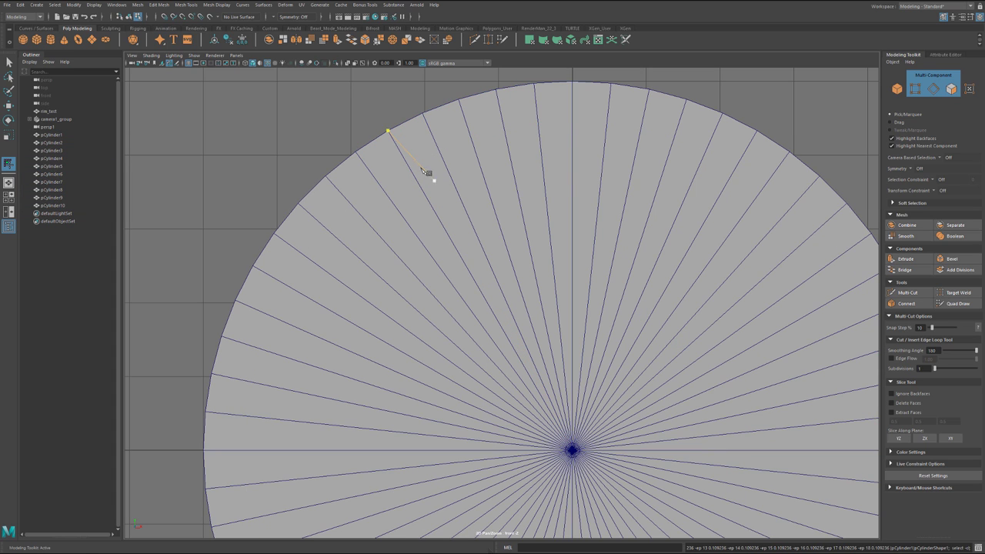
{"action": "middle_click_drag", "start_coordinate": [479, 236], "coordinate": [469, 270], "text": "alt"}
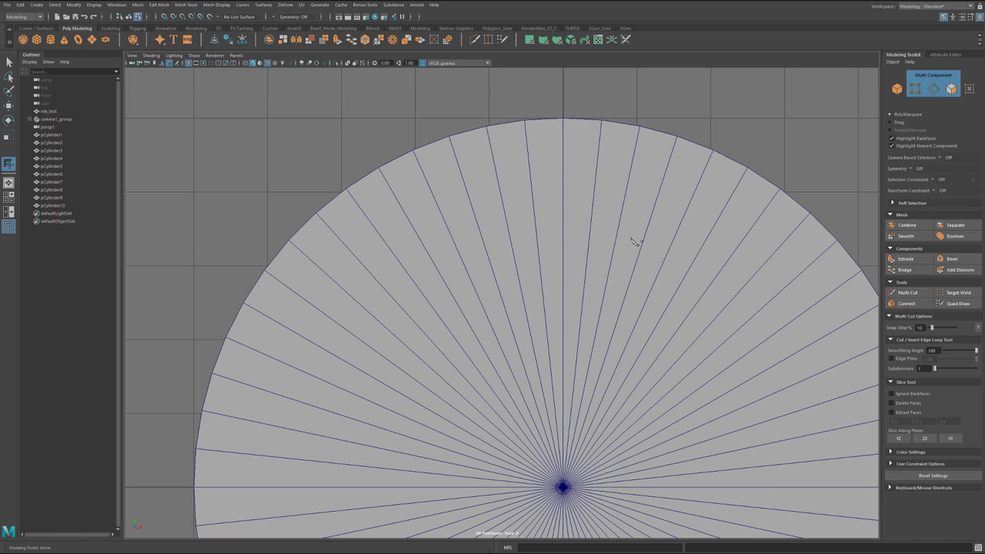
{"action": "key", "text": "q"}
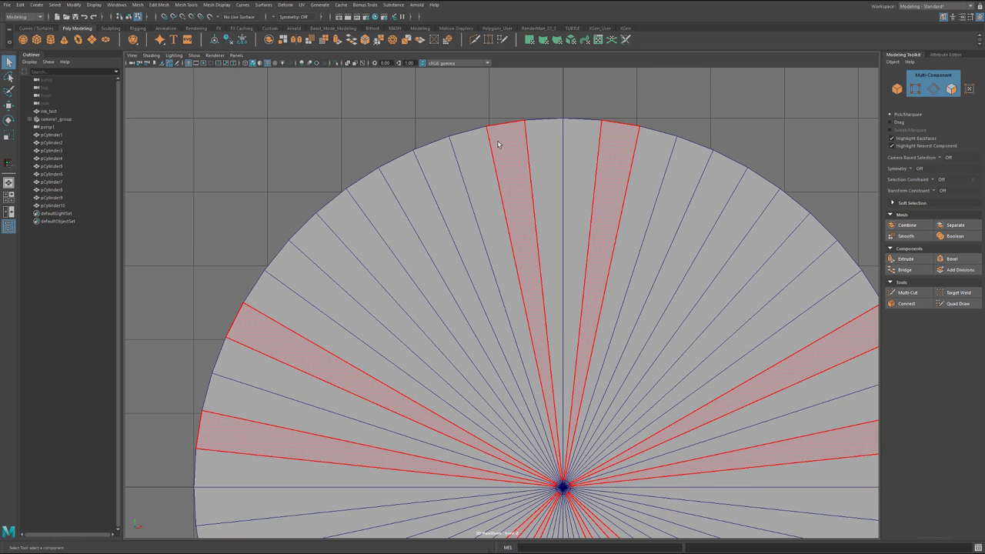
Step: Test the instancing by moving several outer-rim vertices of the original wedge inward and outward
{"action": "key", "text": "F9"}
{"action": "scroll", "coordinate": [518, 189], "scroll_direction": "down", "scroll_amount": 5}
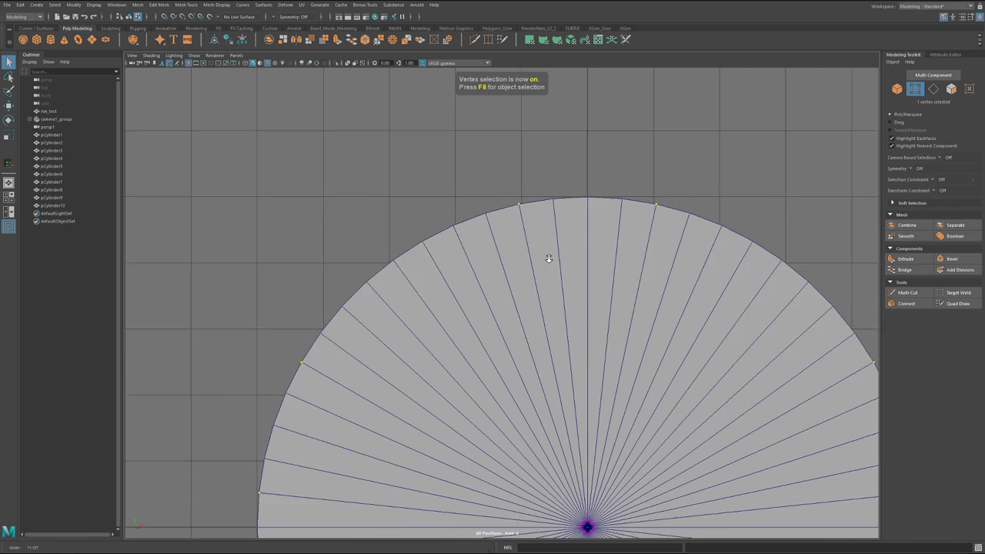
{"action": "key", "text": "w"}
{"action": "left_click", "coordinate": [499, 269]}
{"action": "left_click_drag", "start_coordinate": [511, 250], "coordinate": [447, 239]}
{"action": "middle_click_drag", "start_coordinate": [477, 267], "coordinate": [429, 185], "text": "ctrl"}
{"action": "left_click", "coordinate": [419, 189]}
{"action": "left_click_drag", "start_coordinate": [418, 188], "coordinate": [393, 170]}
{"action": "left_click_drag", "start_coordinate": [448, 194], "coordinate": [444, 167]}
{"action": "middle_click_drag", "start_coordinate": [556, 237], "coordinate": [572, 70], "text": "alt"}
{"action": "scroll", "coordinate": [585, 231], "scroll_direction": "down", "scroll_amount": 1}
{"action": "middle_click_drag", "start_coordinate": [588, 238], "coordinate": [594, 395], "text": "alt"}
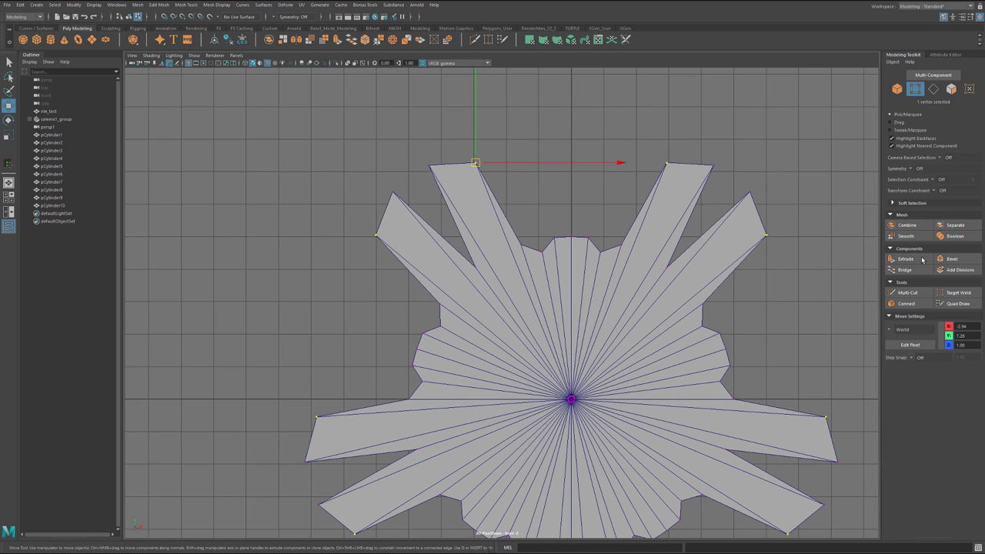
Step: Undo the test vertex moves on the original wedge
{"action": "key", "text": "ctrl+z"}
{"action": "key", "text": "ctrl+z"}
{"action": "key", "text": "ctrl+z"}
{"action": "key", "text": "ctrl+z"}
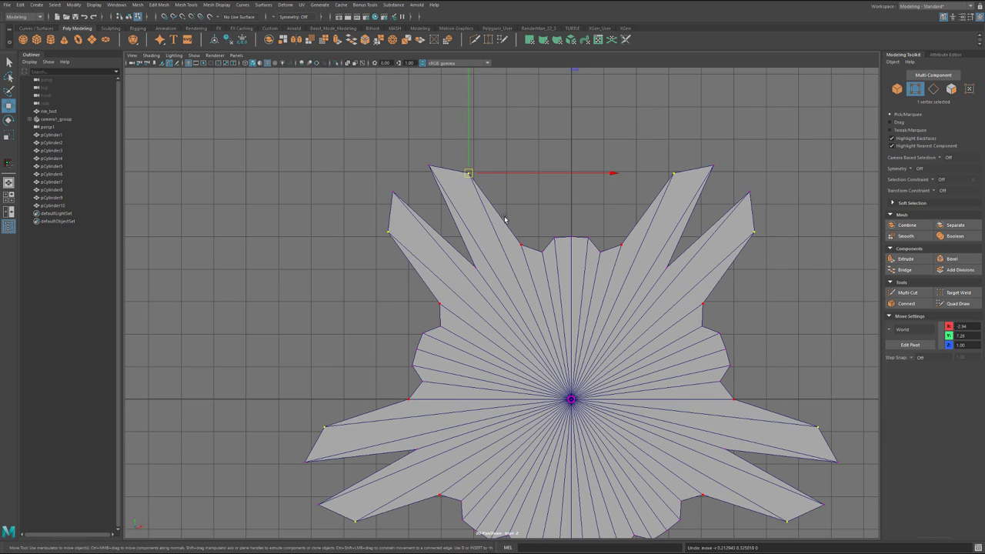
{"action": "key", "text": "ctrl+z"}
{"action": "key", "text": "ctrl+z"}
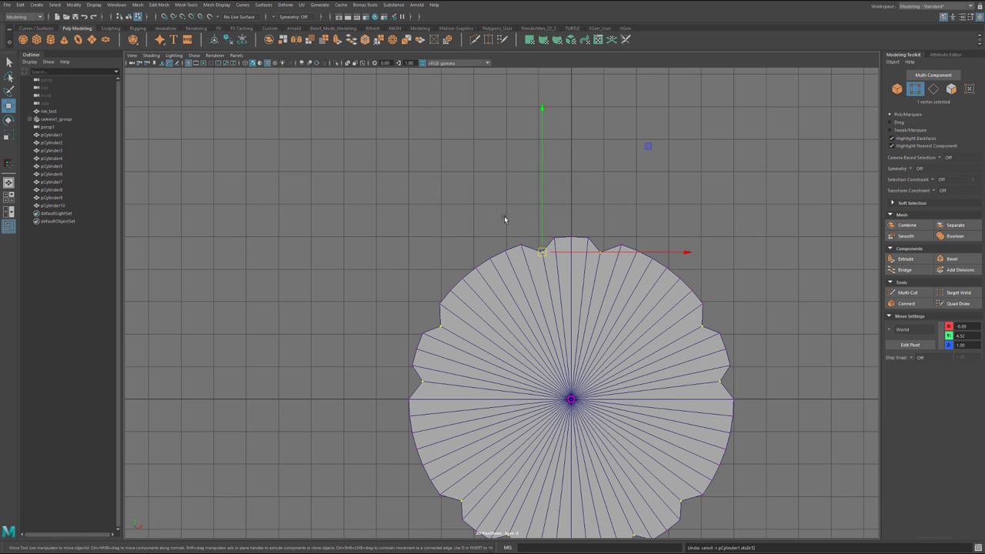
{"action": "scroll", "coordinate": [569, 295], "scroll_direction": "up", "scroll_amount": 3}
{"action": "middle_click_drag", "start_coordinate": [587, 314], "coordinate": [487, 281], "text": "alt"}
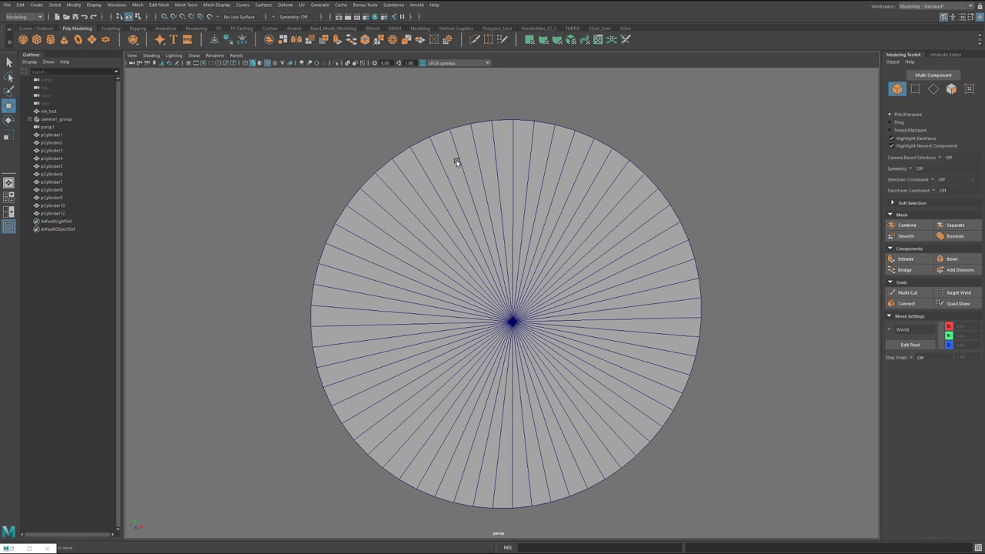
Step: Assign the existing lambert2 material to the original wedge
{"action": "left_click_drag", "start_coordinate": [461, 161], "coordinate": [506, 154]}
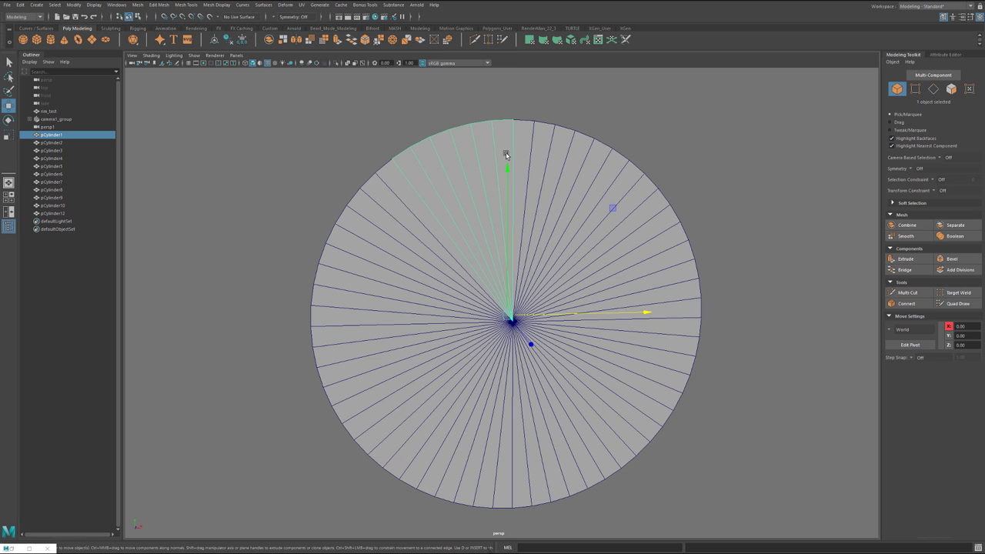
{"action": "right_click", "coordinate": [453, 177]}
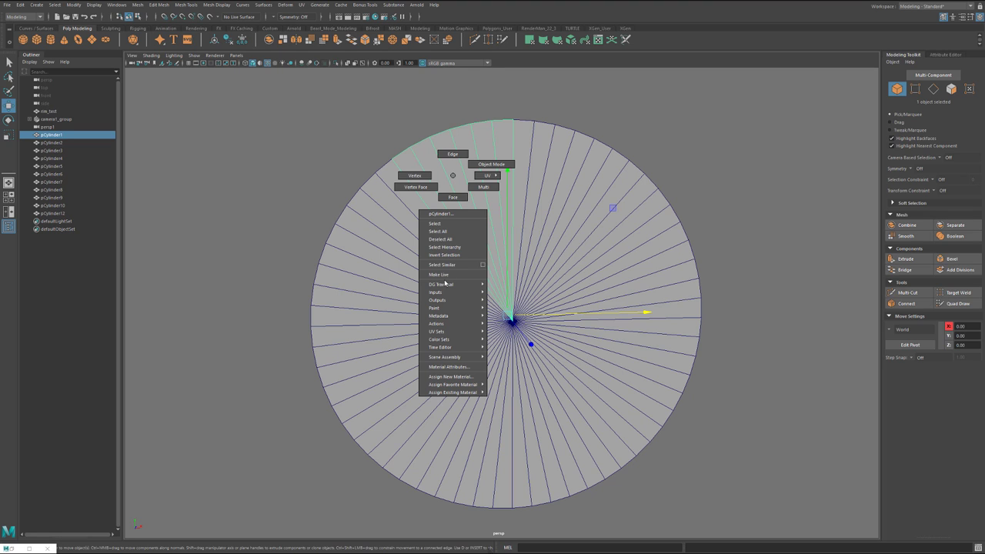
{"action": "mouse_move", "coordinate": [477, 393]}
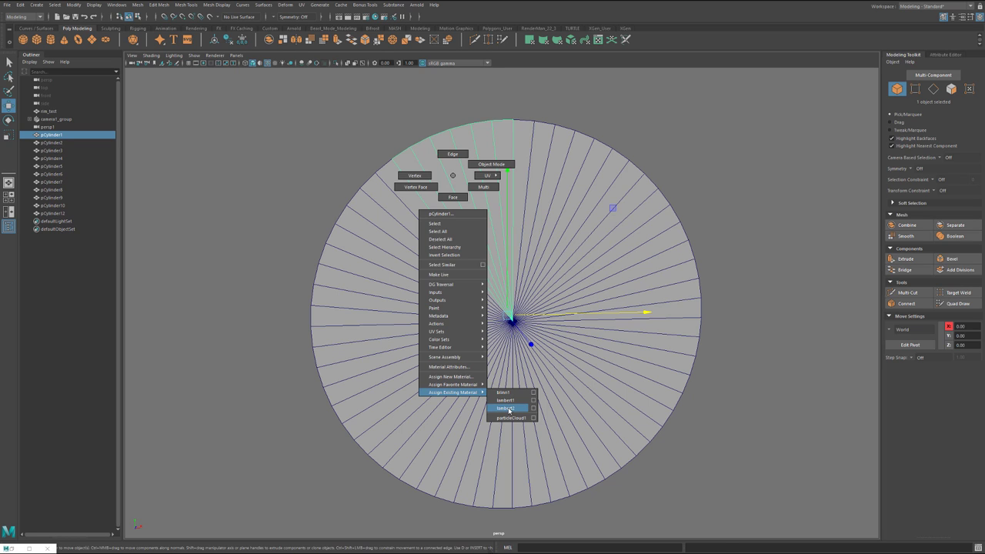
{"action": "left_click", "coordinate": [505, 408]}
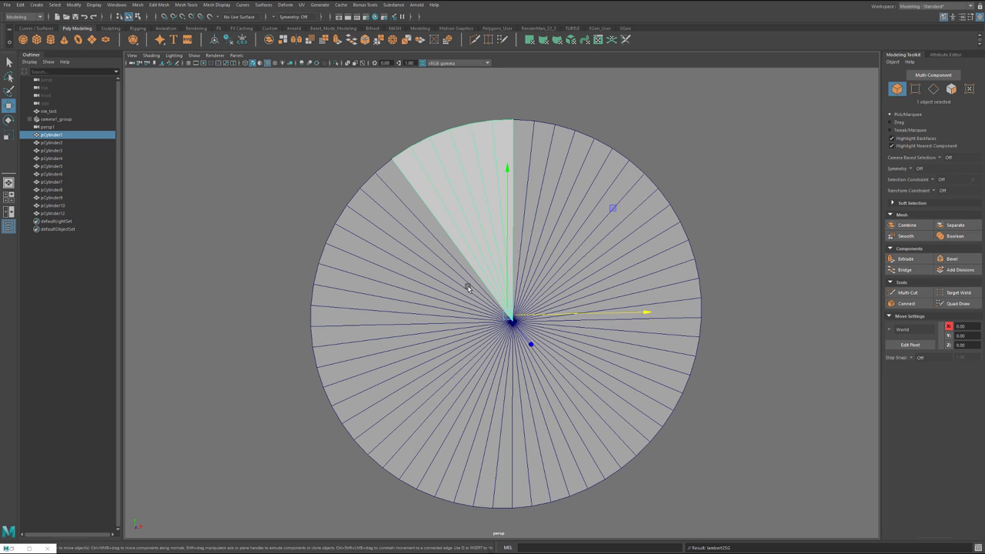
{"action": "left_click", "coordinate": [341, 192]}
{"action": "left_click_drag", "start_coordinate": [341, 190], "coordinate": [327, 208], "text": "alt"}
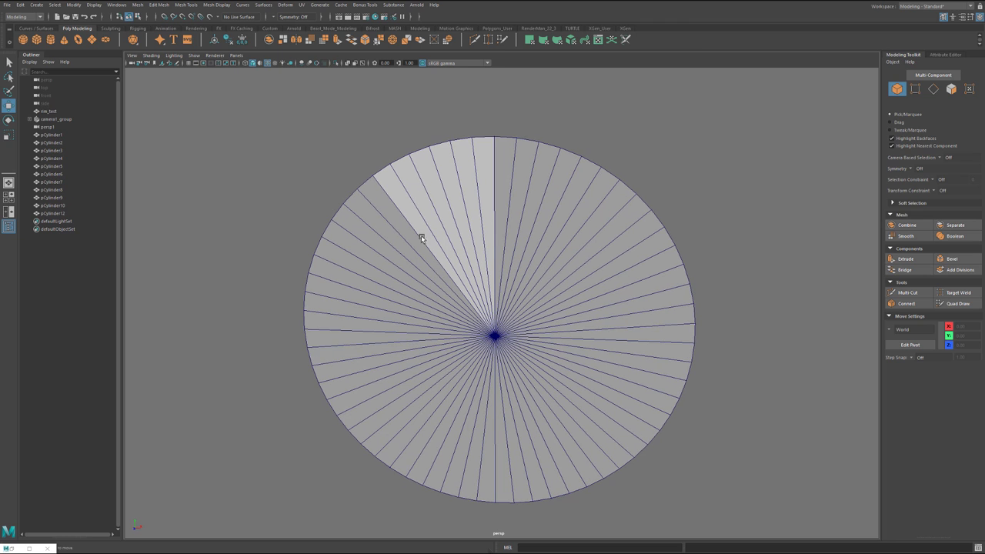
Step: Insert an edge loop on the original wedge with Multi-Cut to form a hub ring around the tiny centre ring
{"action": "left_click_drag", "start_coordinate": [465, 255], "coordinate": [473, 247], "text": "alt"}
{"action": "right_click_drag", "start_coordinate": [478, 248], "coordinate": [574, 336], "text": "alt"}
{"action": "left_click_drag", "start_coordinate": [574, 336], "coordinate": [553, 349], "text": "alt"}
{"action": "scroll", "coordinate": [528, 348], "scroll_direction": "up", "scroll_amount": 3}
{"action": "left_click", "coordinate": [488, 291]}
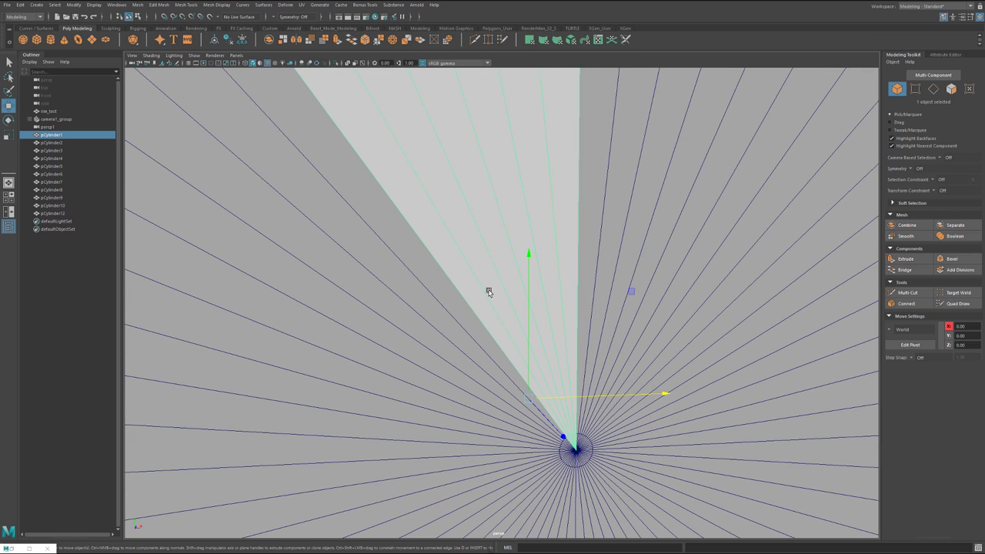
{"action": "right_click_drag", "start_coordinate": [489, 292], "coordinate": [534, 286], "text": "shift"}
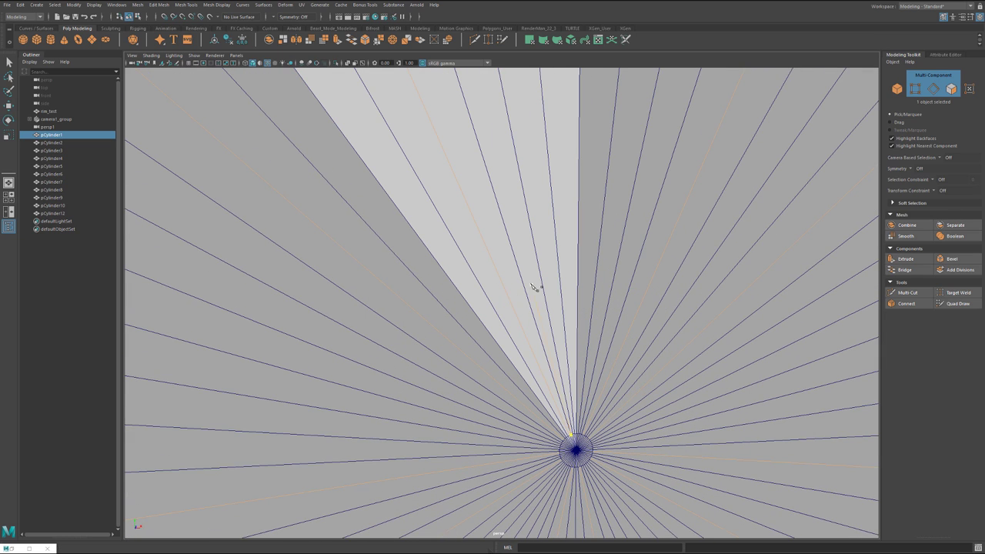
{"action": "left_click", "coordinate": [519, 324], "text": "ctrl"}
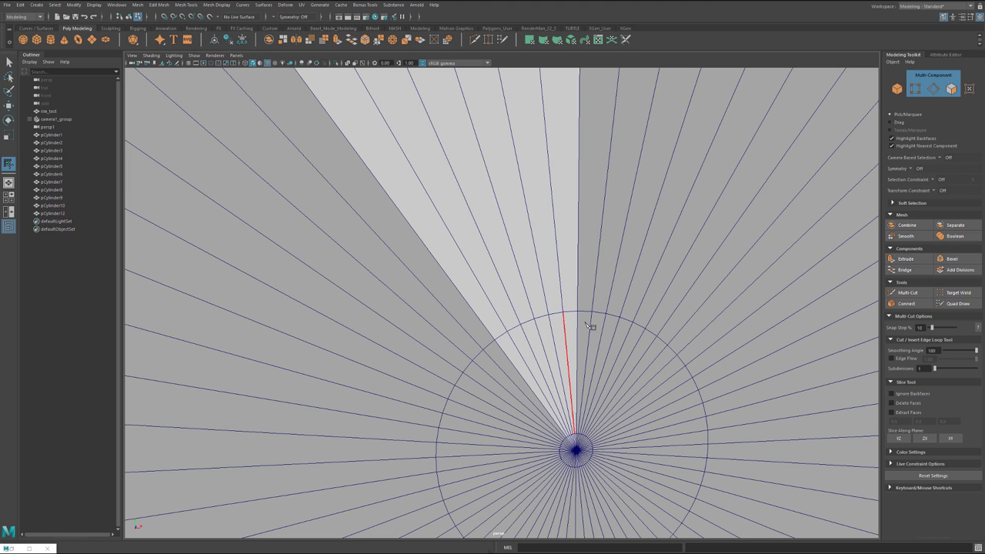
Step: Insert a second edge loop across the original wedge just inside its outer rim
{"action": "scroll", "coordinate": [550, 326], "scroll_direction": "down", "scroll_amount": 8}
{"action": "scroll", "coordinate": [548, 324], "scroll_direction": "up", "scroll_amount": 3}
{"action": "middle_click_drag", "start_coordinate": [492, 230], "coordinate": [538, 368], "text": "alt"}
{"action": "left_click", "coordinate": [422, 149]}
{"action": "key", "text": "ctrl+z"}
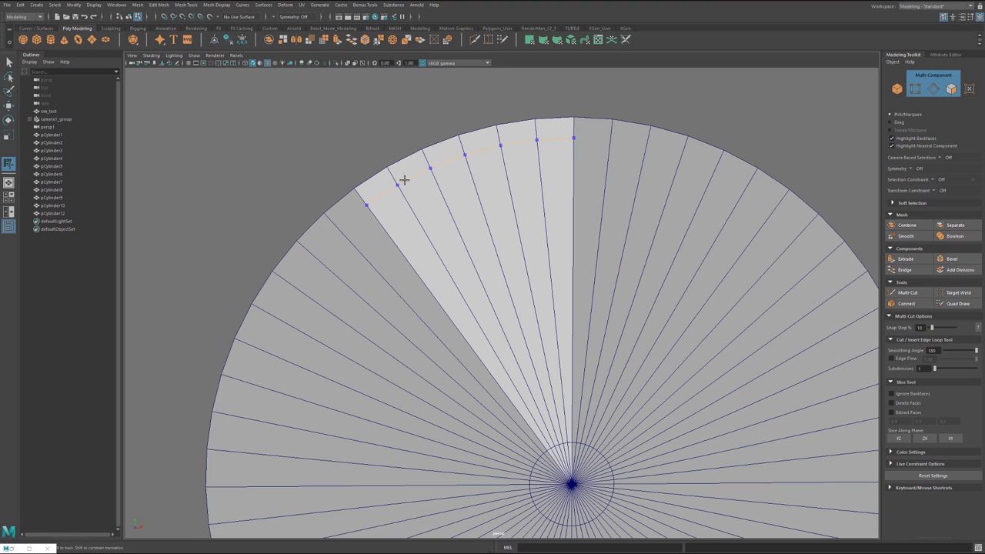
{"action": "left_click", "coordinate": [404, 180], "text": "ctrl"}
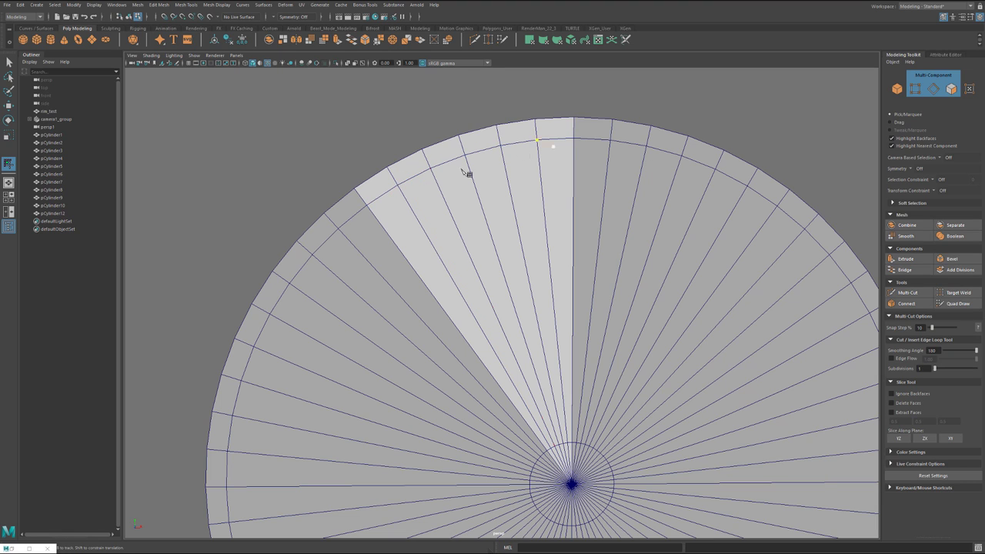
Step: Cut the spoke's side edge from the outer loop straight down towards the hub ring on the original wedge
{"action": "middle_click_drag", "start_coordinate": [561, 144], "coordinate": [529, 101], "text": "alt"}
{"action": "left_click", "coordinate": [468, 102]}
{"action": "key", "text": "Escape"}
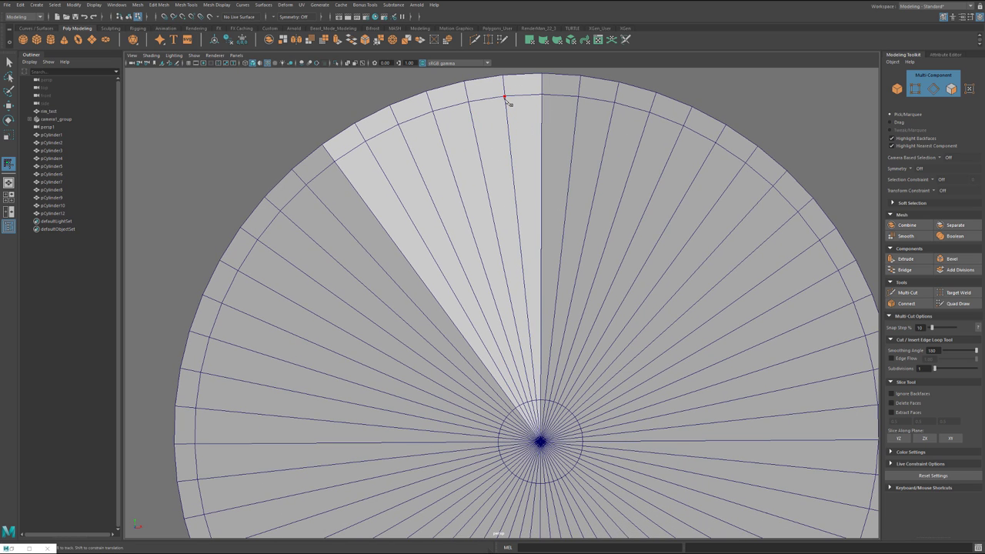
{"action": "left_click", "coordinate": [505, 97]}
{"action": "left_click", "coordinate": [499, 383]}
Step: Cut a straight horizontal edge from the spoke's inner corner to the wedge's centre edge and finish the cut
{"action": "scroll", "coordinate": [498, 382], "scroll_direction": "up", "scroll_amount": 5}
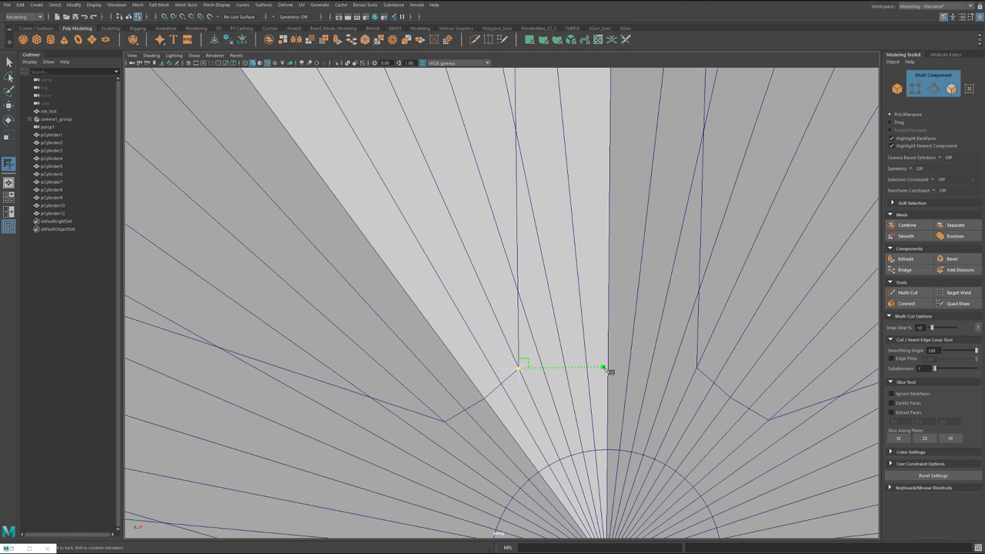
{"action": "left_click", "coordinate": [608, 369], "text": "shift"}
{"action": "right_click", "coordinate": [609, 371]}
{"action": "key", "text": "w"}
{"action": "middle_click_drag", "start_coordinate": [611, 371], "coordinate": [582, 277], "text": "alt"}
{"action": "left_click_drag", "start_coordinate": [583, 319], "coordinate": [540, 299], "text": "alt"}
{"action": "middle_click_drag", "start_coordinate": [540, 299], "coordinate": [621, 271], "text": "alt"}
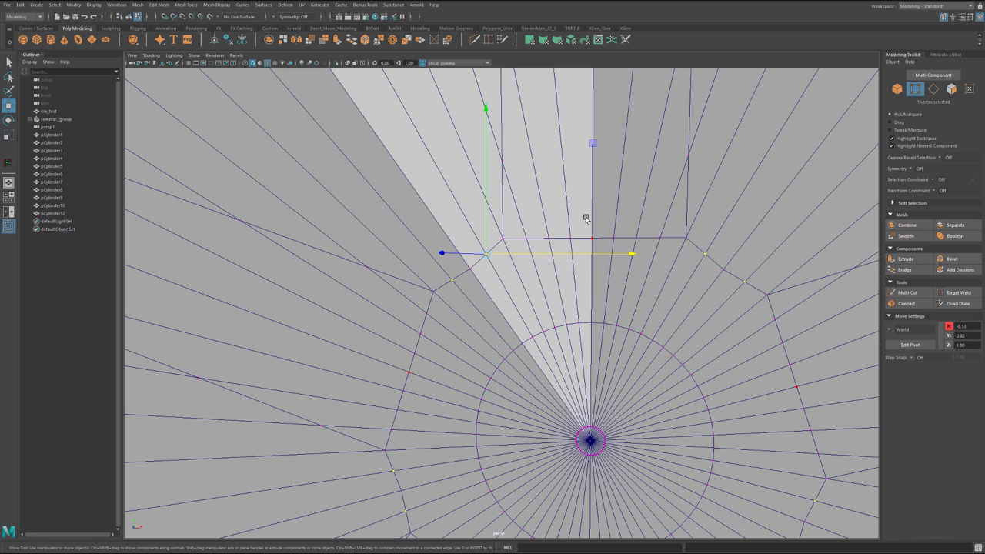
{"action": "right_click_drag", "start_coordinate": [585, 220], "coordinate": [547, 213]}
{"action": "left_click", "coordinate": [583, 208]}
{"action": "right_click", "coordinate": [583, 208], "text": "shift"}
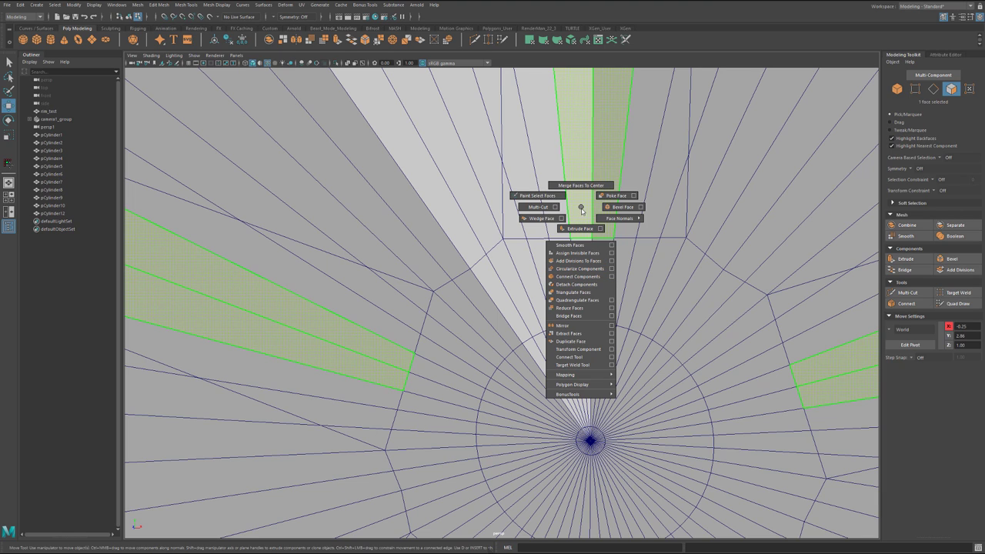
{"action": "right_click_drag", "start_coordinate": [581, 207], "coordinate": [581, 207], "text": "shift"}
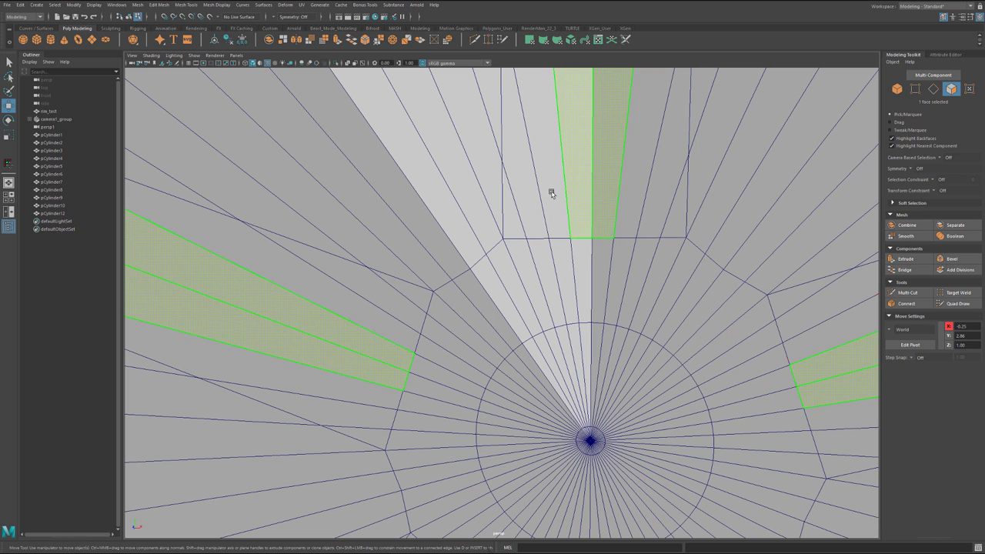
Step: Create a polygon cylinder at the wheel's centre and set its axis subdivisions to 8
{"action": "key", "text": "b"}
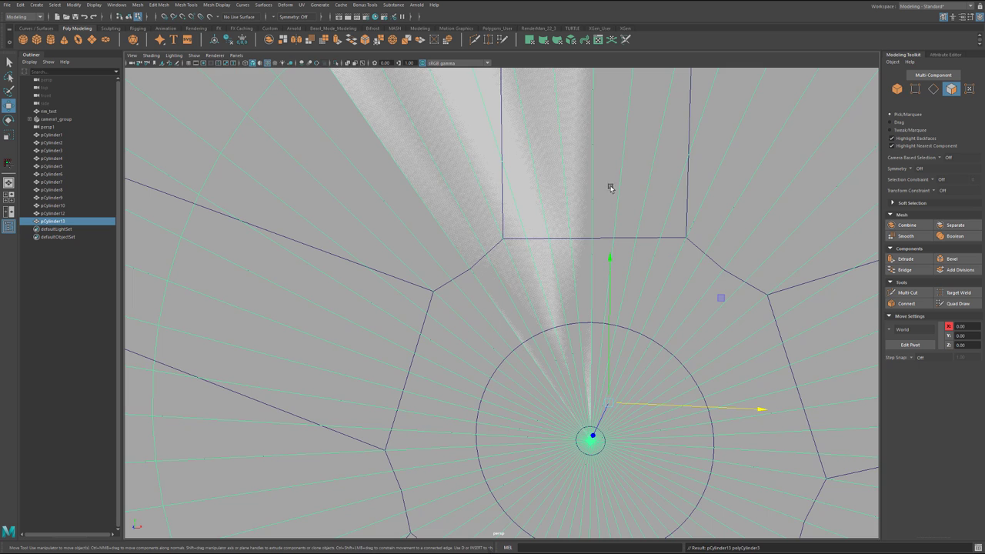
{"action": "scroll", "coordinate": [609, 187], "scroll_direction": "down", "scroll_amount": 5}
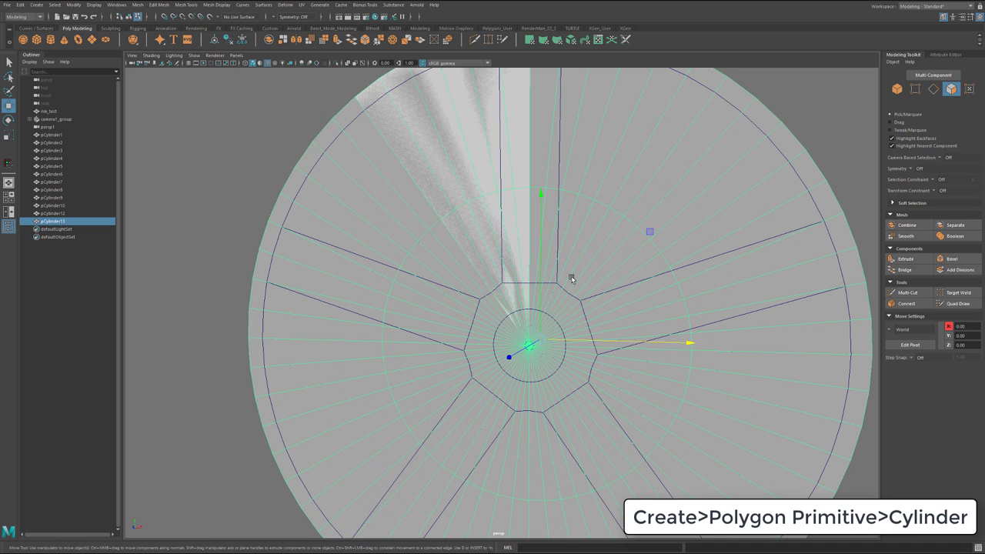
{"action": "key", "text": "ctrl+a"}
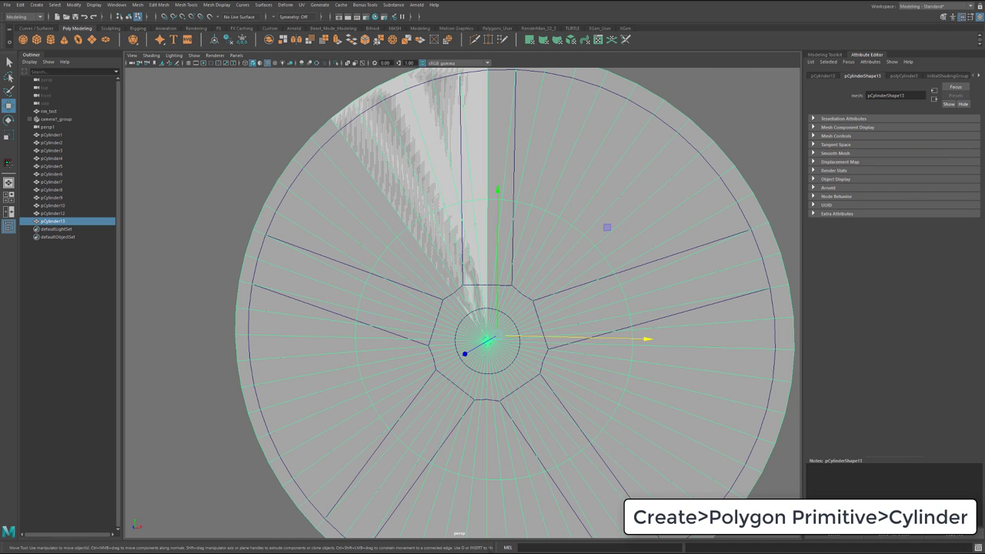
{"action": "key", "text": "ctrl+a"}
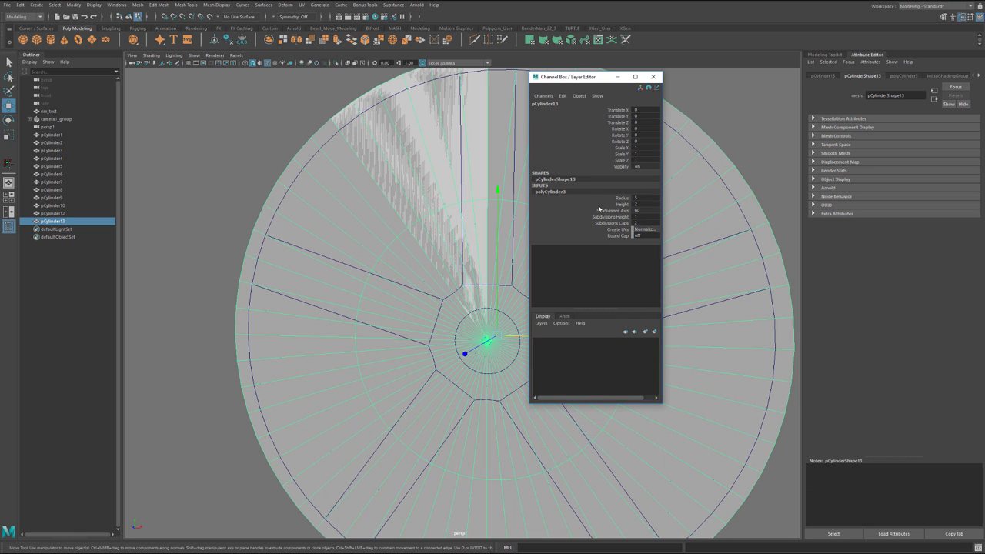
{"action": "double_click", "coordinate": [641, 210]}
{"action": "type", "text": "80"}
{"action": "key", "text": "Return"}
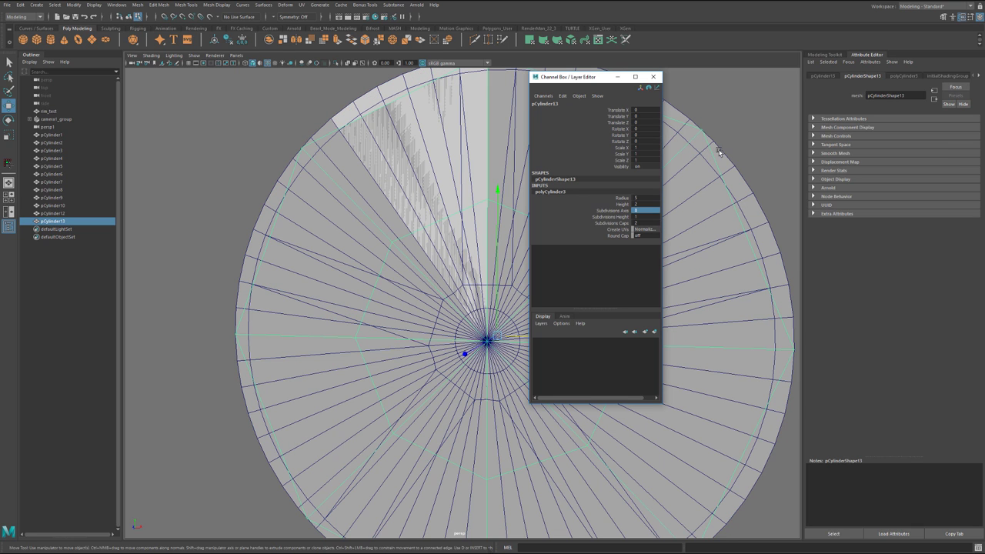
Step: Set the new cylinder's radius to 1 and its cap subdivisions to 1
{"action": "double_click", "coordinate": [635, 198]}
{"action": "key", "text": "Return"}
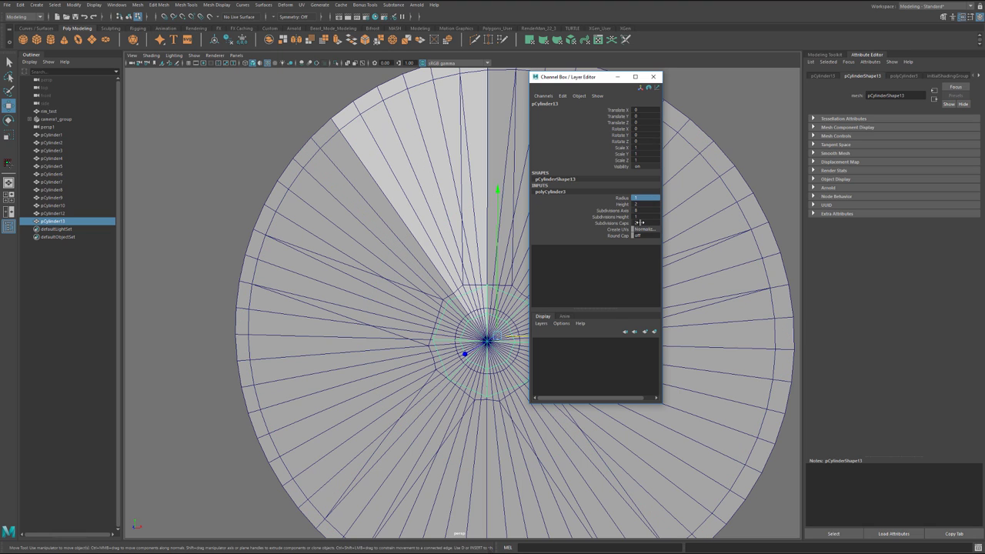
{"action": "double_click", "coordinate": [637, 222]}
{"action": "type", "text": "1"}
{"action": "key", "text": "Return"}
{"action": "left_click", "coordinate": [617, 77]}
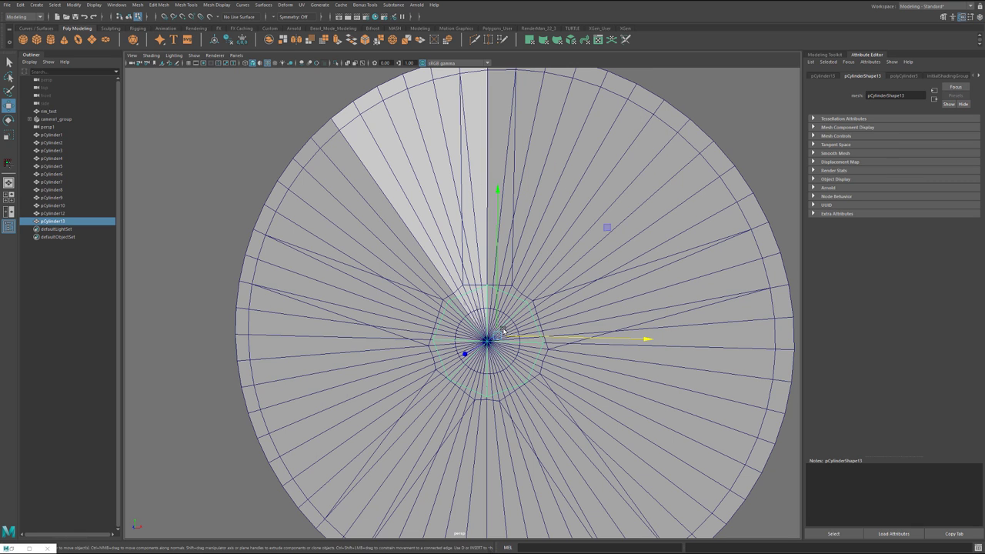
{"action": "scroll", "coordinate": [504, 331], "scroll_direction": "up", "scroll_amount": 2}
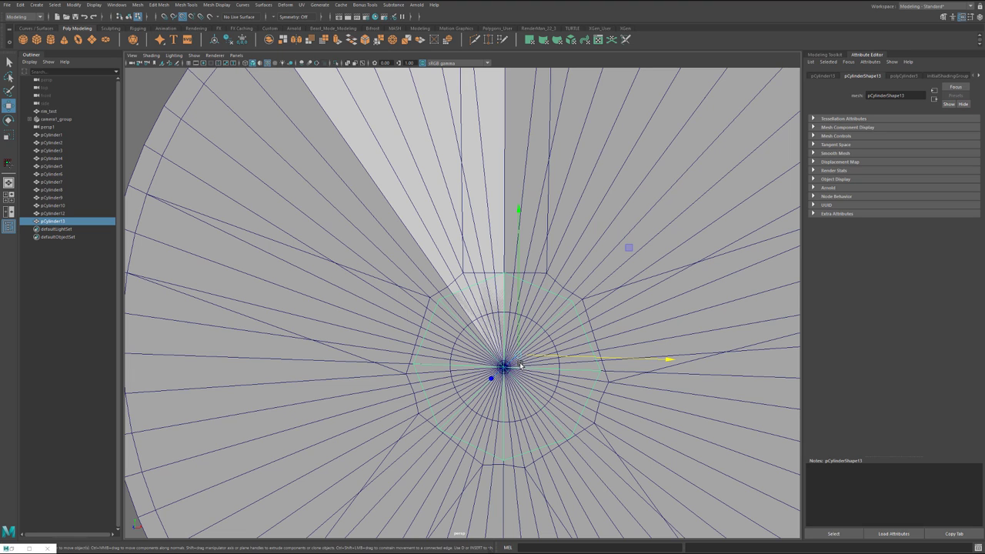
Step: Move the new cylinder up from the wheel's centre to the base of the upper spoke and scale it down uniformly
{"action": "left_click_drag", "start_coordinate": [521, 354], "coordinate": [506, 265]}
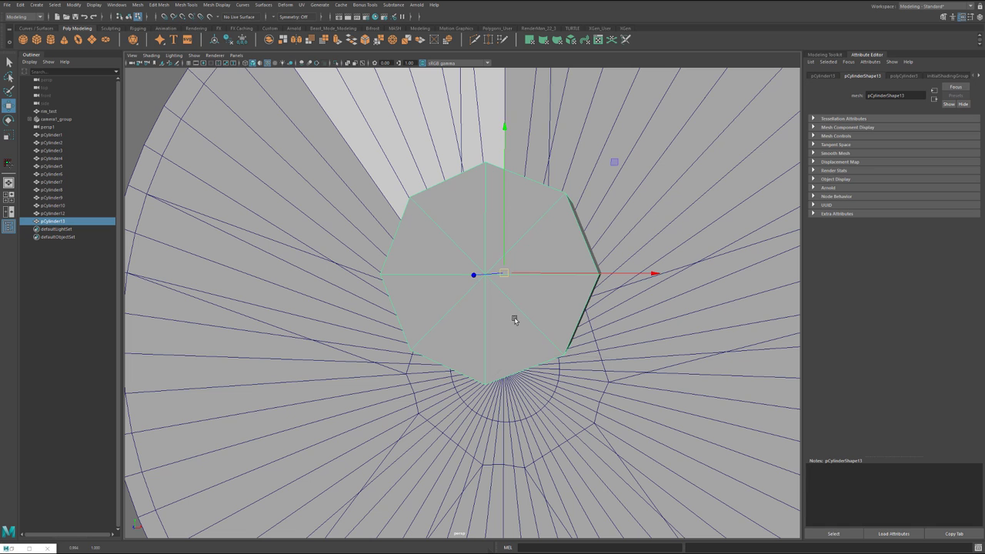
{"action": "left_click_drag", "start_coordinate": [527, 307], "coordinate": [537, 301], "text": "alt"}
{"action": "middle_click_drag", "start_coordinate": [537, 301], "coordinate": [546, 301], "text": "alt"}
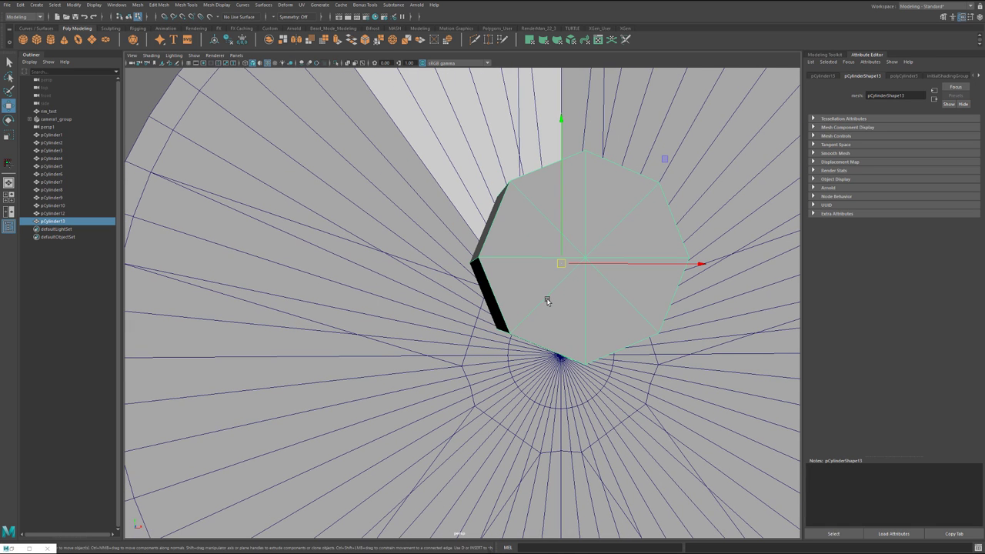
{"action": "key", "text": "r"}
{"action": "left_click_drag", "start_coordinate": [560, 261], "coordinate": [438, 264]}
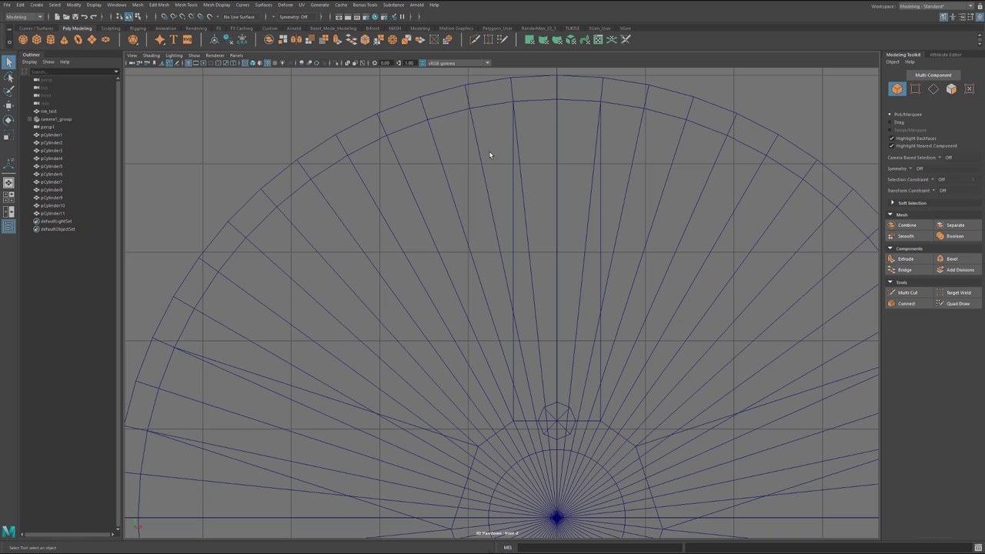
Step: Slide the middle vertex of the hub outline between two spokes slightly inwards, using the Surface transform constraint
{"action": "scroll", "coordinate": [461, 312], "scroll_direction": "up", "scroll_amount": 4}
{"action": "middle_click_drag", "start_coordinate": [492, 249], "coordinate": [498, 85], "text": "alt"}
{"action": "scroll", "coordinate": [479, 259], "scroll_direction": "up", "scroll_amount": 5}
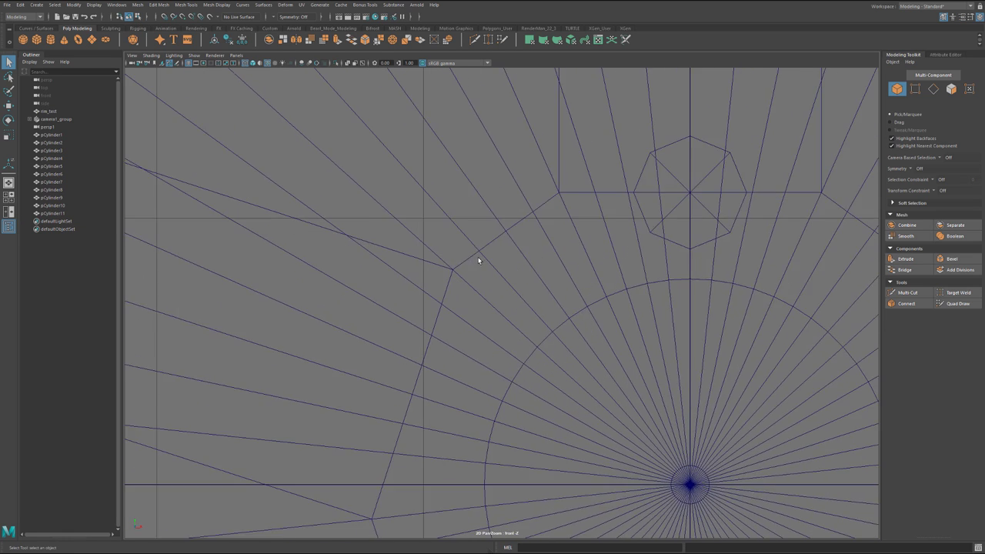
{"action": "right_click_drag", "start_coordinate": [494, 186], "coordinate": [461, 177]}
{"action": "left_click", "coordinate": [509, 202]}
{"action": "scroll", "coordinate": [513, 213], "scroll_direction": "up", "scroll_amount": 3}
{"action": "key", "text": "w"}
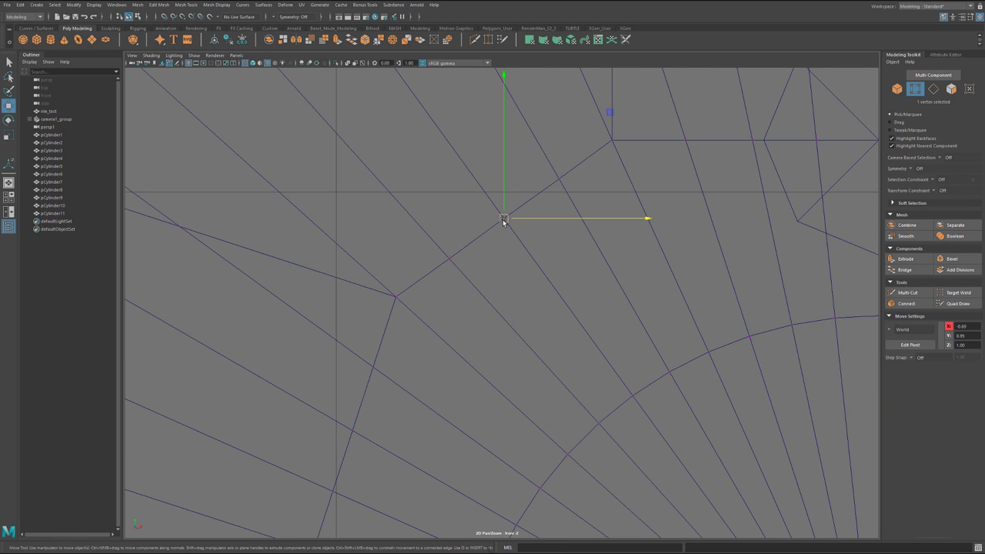
{"action": "left_click_drag", "start_coordinate": [508, 221], "coordinate": [513, 226]}
{"action": "key", "text": "ctrl+z"}
{"action": "key", "text": "d"}
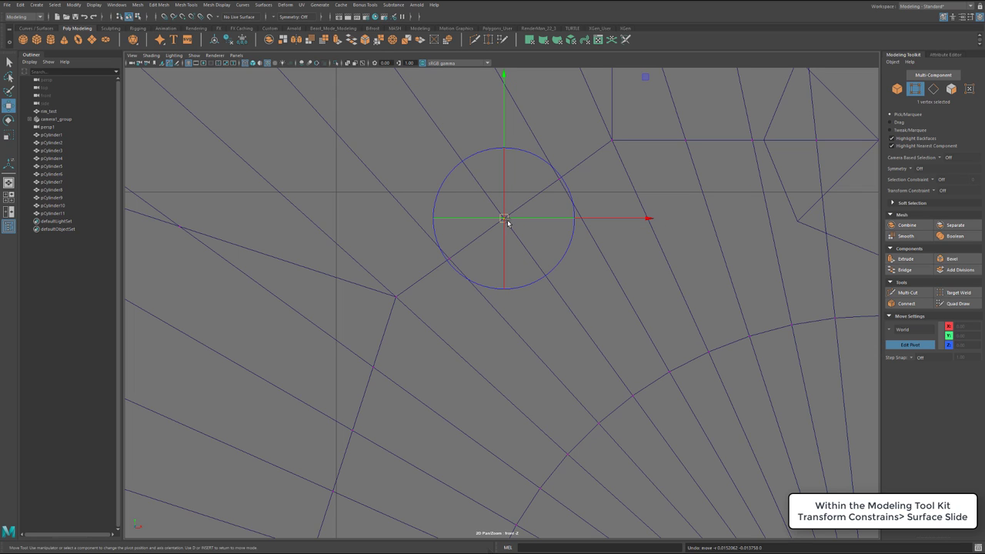
{"action": "mouse_move", "coordinate": [503, 218]}
{"action": "left_mouse_down"}
{"action": "mouse_move", "coordinate": [518, 232]}
{"action": "mouse_move", "coordinate": [512, 226]}
{"action": "left_mouse_up"}
{"action": "key", "text": "F8"}
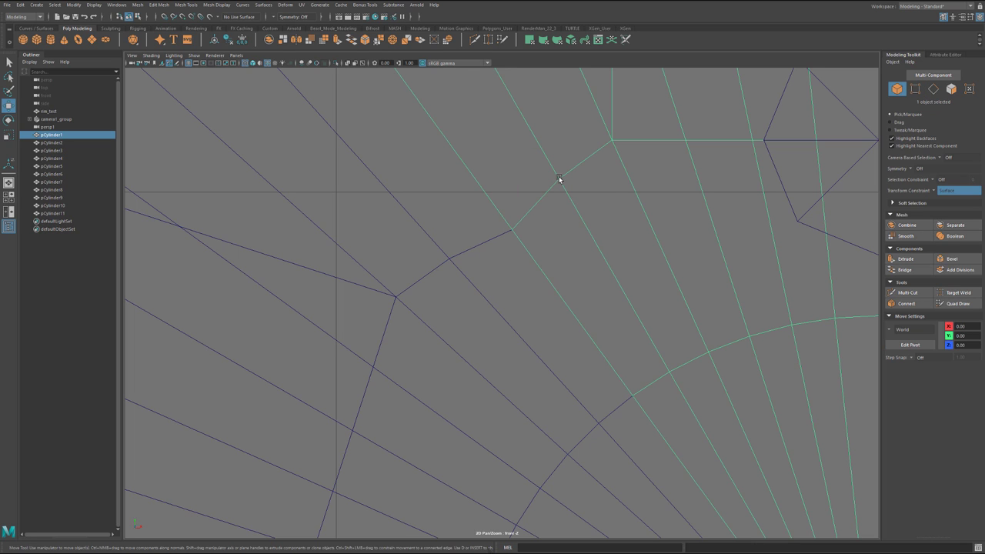
Step: Slide the neighbouring hub outline vertex inwards and nudge the spoke's inner corner vertex slightly outwards to round the spoke junction
{"action": "key", "text": "F8"}
{"action": "left_click_drag", "start_coordinate": [552, 169], "coordinate": [564, 187]}
{"action": "middle_click_drag", "start_coordinate": [625, 209], "coordinate": [506, 255], "text": "alt"}
{"action": "right_click_drag", "start_coordinate": [506, 255], "coordinate": [495, 263], "text": "alt"}
{"action": "scroll", "coordinate": [508, 263], "scroll_direction": "up", "scroll_amount": 2}
{"action": "scroll", "coordinate": [519, 261], "scroll_direction": "down", "scroll_amount": 6}
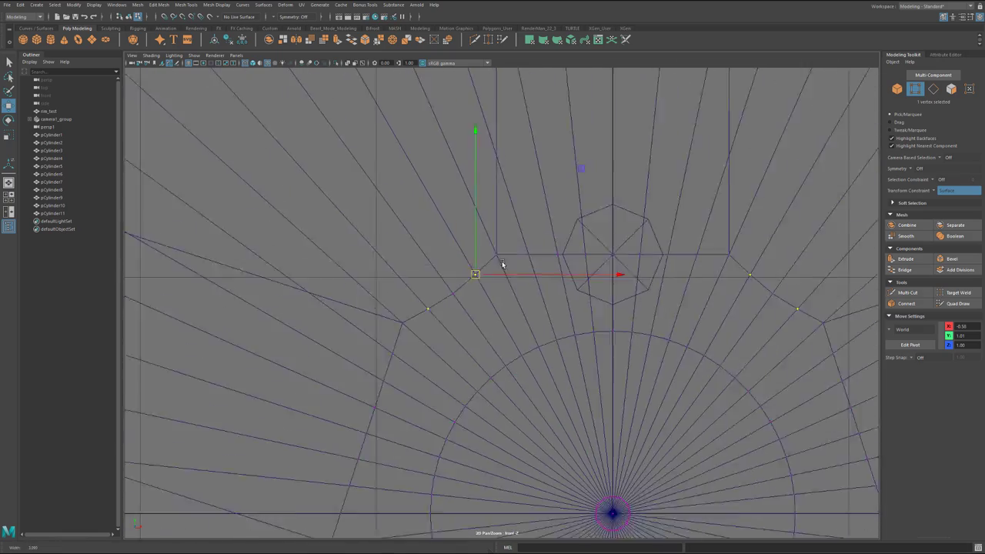
{"action": "scroll", "coordinate": [477, 271], "scroll_direction": "up", "scroll_amount": 5}
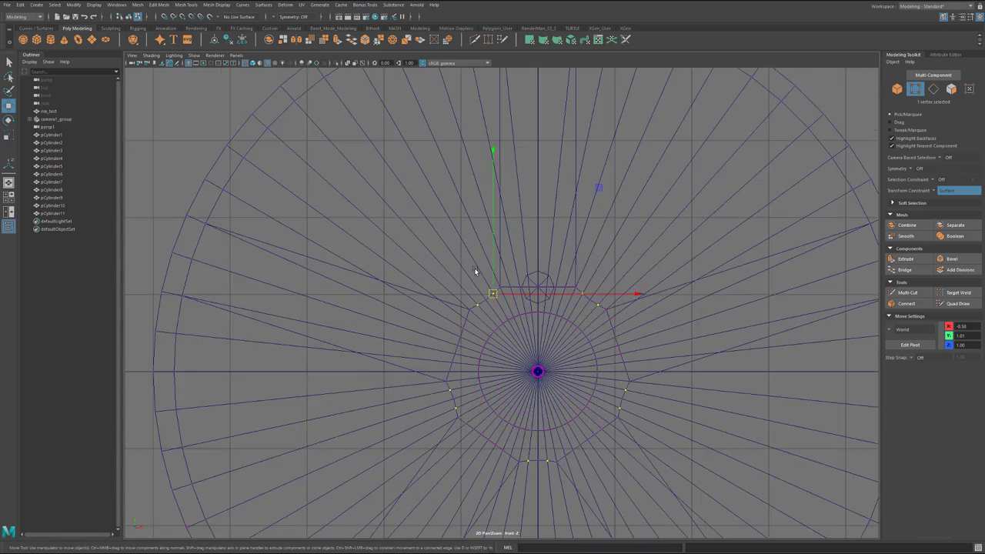
{"action": "scroll", "coordinate": [517, 288], "scroll_direction": "up", "scroll_amount": 3}
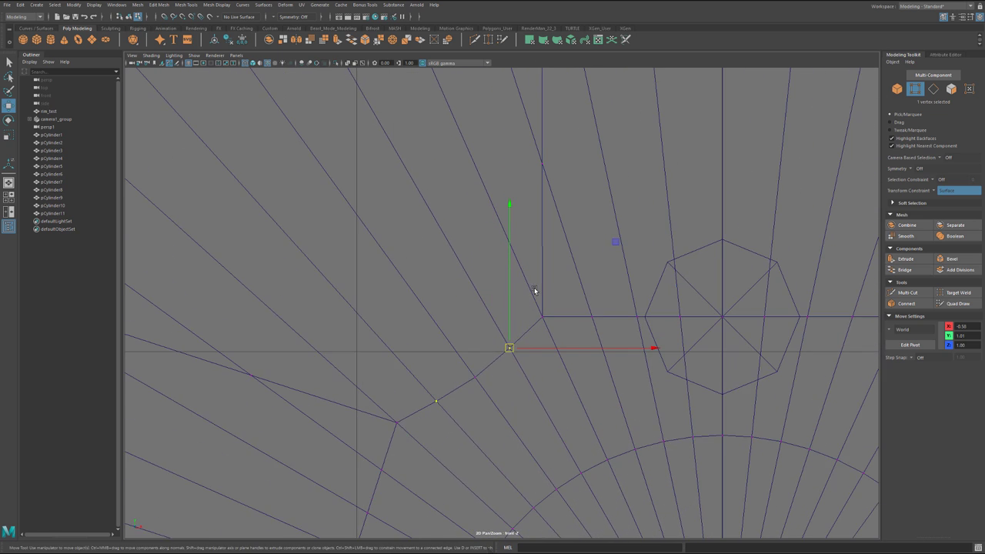
{"action": "mouse_move", "coordinate": [565, 293]}
{"action": "left_mouse_down"}
{"action": "mouse_move", "coordinate": [536, 273]}
{"action": "mouse_move", "coordinate": [568, 285]}
{"action": "left_mouse_up"}
{"action": "middle_click_drag", "start_coordinate": [541, 322], "coordinate": [545, 391], "text": "alt"}
Step: Delete the wedge faces between the spokes, keeping the outer rim ring, the spokes and the hub
{"action": "scroll", "coordinate": [534, 365], "scroll_direction": "down", "scroll_amount": 10}
{"action": "key", "text": "q"}
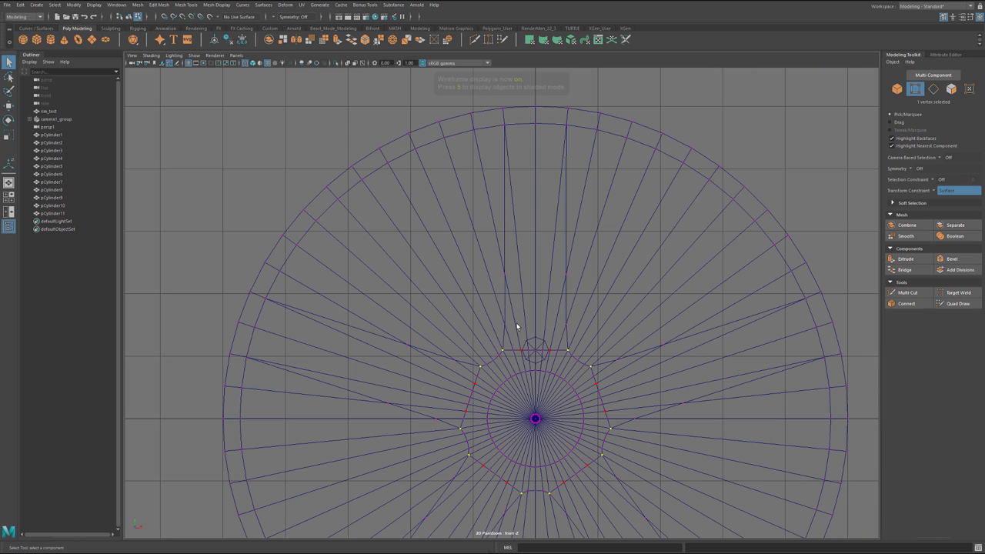
{"action": "key", "text": "F11"}
{"action": "key", "text": "shift+period"}
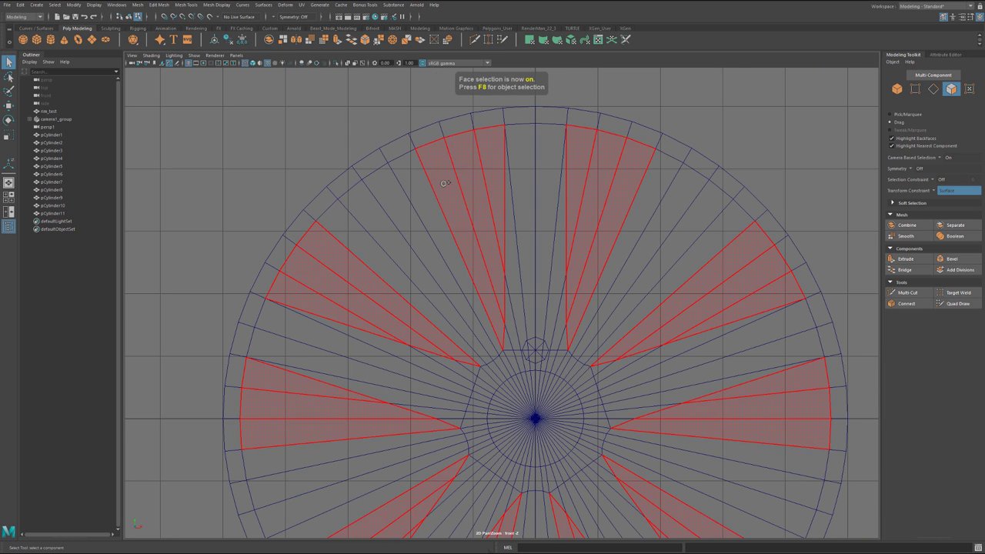
{"action": "key", "text": "Delete"}
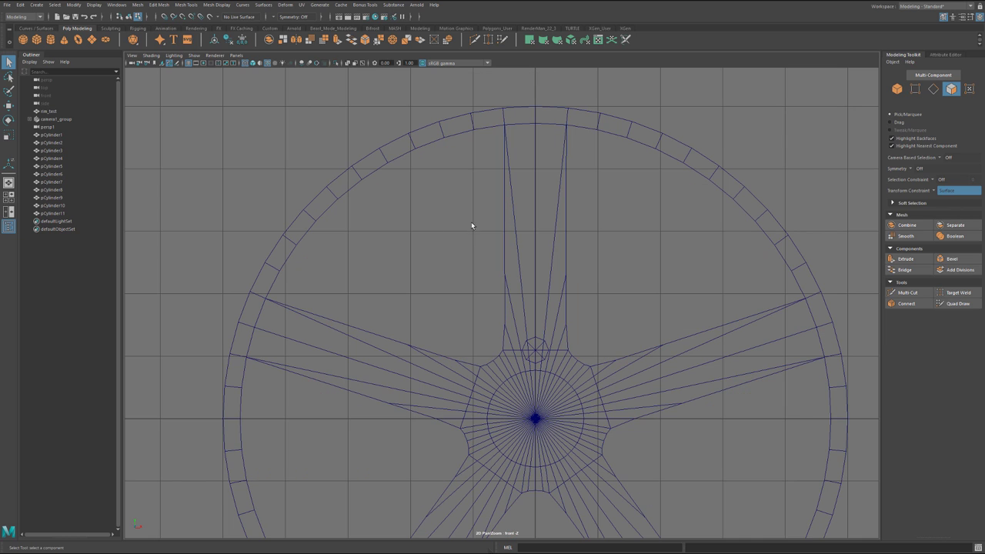
Step: Move the vertex midway along the spoke's side edge slightly inwards to narrow the spoke
{"action": "scroll", "coordinate": [531, 273], "scroll_direction": "up", "scroll_amount": 2}
{"action": "scroll", "coordinate": [538, 270], "scroll_direction": "up", "scroll_amount": 3}
{"action": "middle_click_drag", "start_coordinate": [547, 264], "coordinate": [521, 396], "text": "alt"}
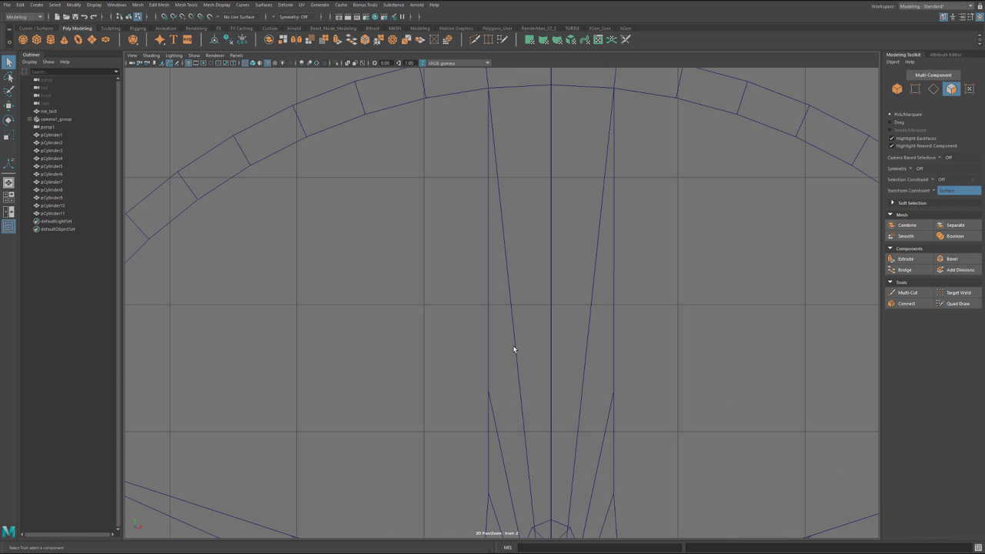
{"action": "key", "text": "F10"}
{"action": "key", "text": "F9"}
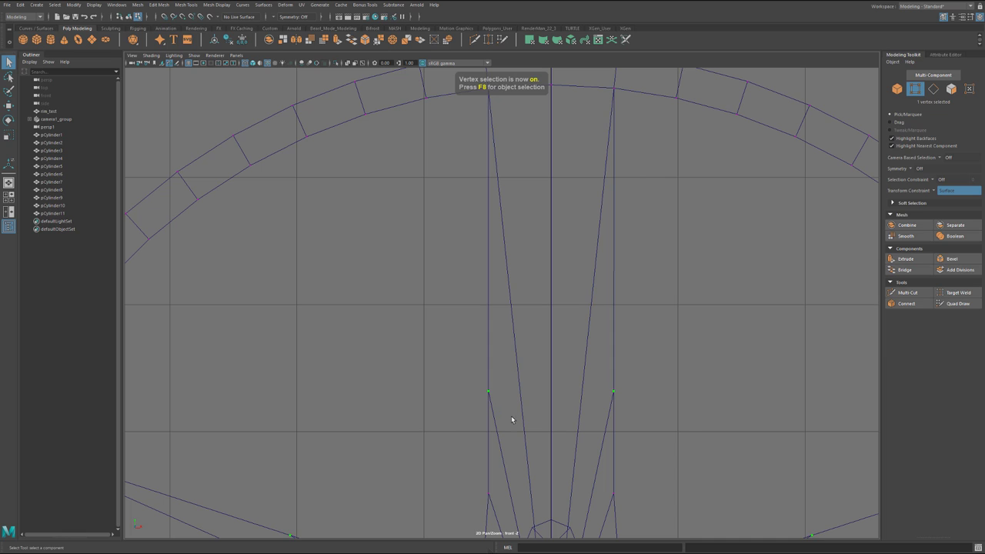
{"action": "key", "text": "w"}
{"action": "left_click_drag", "start_coordinate": [518, 394], "coordinate": [520, 395]}
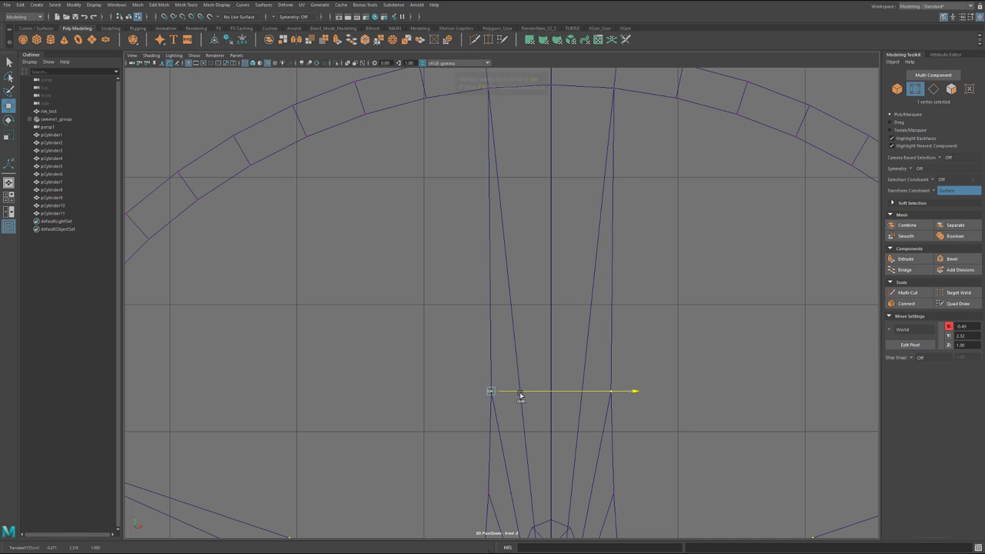
Step: Cut three horizontal edges from the spoke's side to its centre line, the lowest starting at the moved side vertex
{"action": "key", "text": "ctrl+shift+x"}
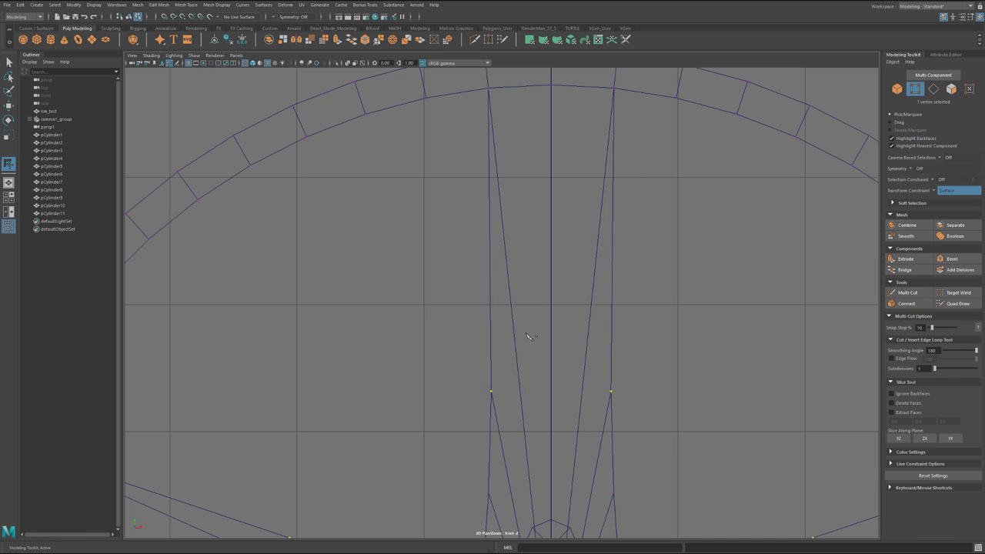
{"action": "left_click", "coordinate": [490, 190]}
{"action": "right_click", "coordinate": [550, 190]}
{"action": "left_click", "coordinate": [491, 289]}
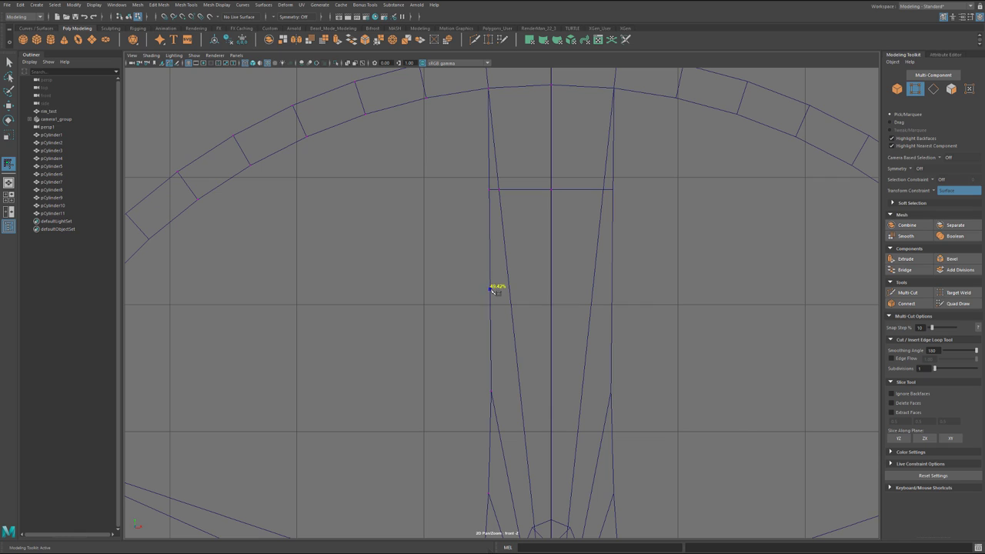
{"action": "left_click", "coordinate": [551, 288]}
{"action": "key", "text": "Return"}
{"action": "left_click", "coordinate": [492, 393]}
{"action": "left_click", "coordinate": [550, 393]}
{"action": "key", "text": "Return"}
Step: Cut another horizontal edge across the half spoke from the lower side vertex, just above the small cylinder
{"action": "scroll", "coordinate": [578, 359], "scroll_direction": "up", "scroll_amount": 4}
{"action": "middle_click_drag", "start_coordinate": [565, 283], "coordinate": [555, 114], "text": "alt"}
{"action": "scroll", "coordinate": [550, 154], "scroll_direction": "up", "scroll_amount": 4}
{"action": "left_click", "coordinate": [520, 232]}
{"action": "middle_click_drag", "start_coordinate": [509, 310], "coordinate": [497, 209], "text": "alt"}
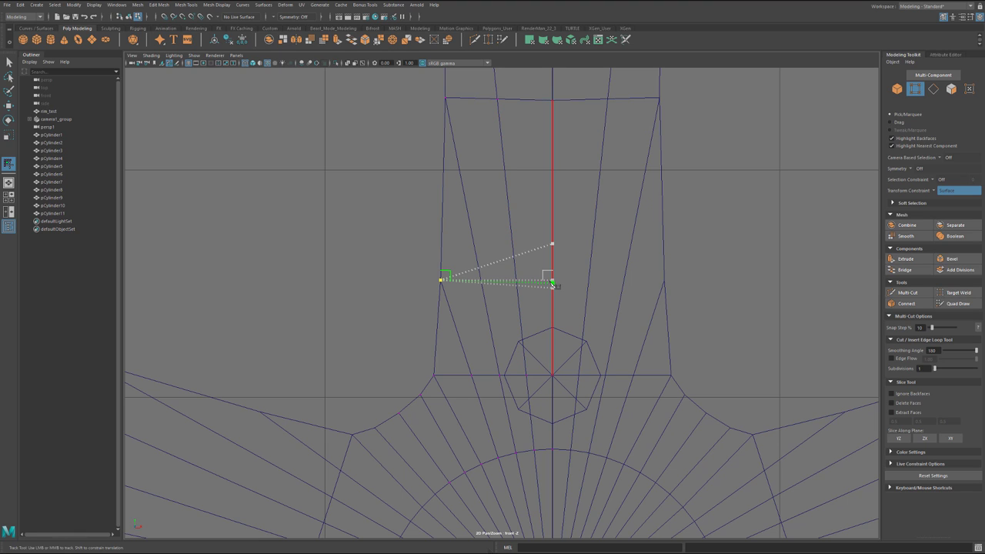
{"action": "left_click", "coordinate": [552, 281]}
{"action": "right_click", "coordinate": [552, 282]}
Step: Select the slanted cross edges at the spoke's narrowed section and scale them vertically until they are level
{"action": "middle_click_drag", "start_coordinate": [535, 298], "coordinate": [526, 408], "text": "alt"}
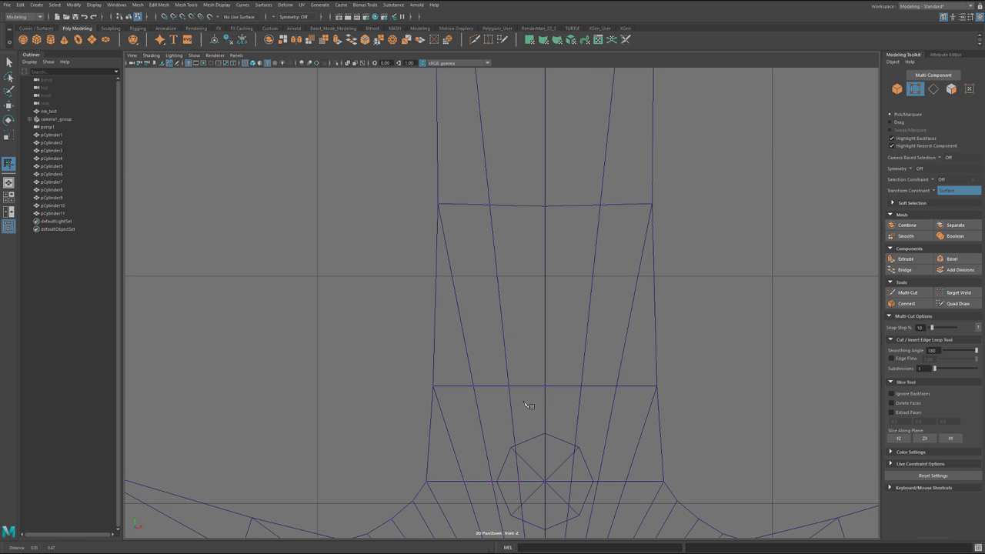
{"action": "key", "text": "q"}
{"action": "key", "text": "F10"}
{"action": "double_click", "coordinate": [518, 206]}
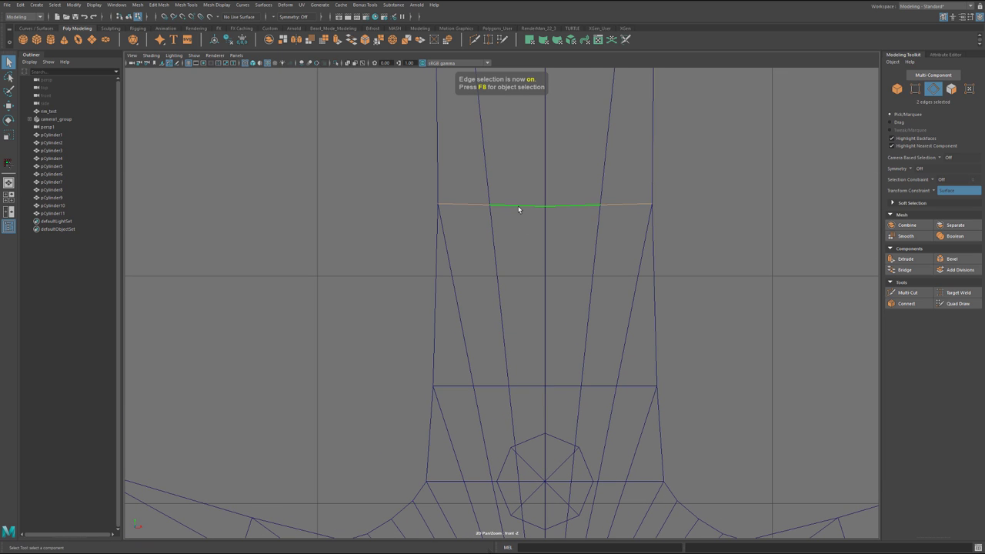
{"action": "key", "text": "r"}
{"action": "middle_click_drag", "start_coordinate": [506, 173], "coordinate": [530, 340], "text": "alt"}
{"action": "left_click_drag", "start_coordinate": [515, 230], "coordinate": [516, 445]}
Step: Select the next pair of cross edges further up the spoke and flatten them vertically with the Scale tool
{"action": "left_click", "coordinate": [542, 184]}
{"action": "left_click", "coordinate": [470, 185], "text": "shift"}
{"action": "middle_click_drag", "start_coordinate": [514, 258], "coordinate": [493, 486], "text": "alt"}
{"action": "middle_click_drag", "start_coordinate": [471, 444], "coordinate": [476, 251], "text": "alt"}
{"action": "middle_click_drag", "start_coordinate": [476, 308], "coordinate": [539, 142], "text": "alt"}
{"action": "middle_click_drag", "start_coordinate": [534, 366], "coordinate": [512, 494], "text": "alt"}
{"action": "scroll", "coordinate": [495, 226], "scroll_direction": "down", "scroll_amount": 5}
{"action": "scroll", "coordinate": [492, 241], "scroll_direction": "up", "scroll_amount": 2}
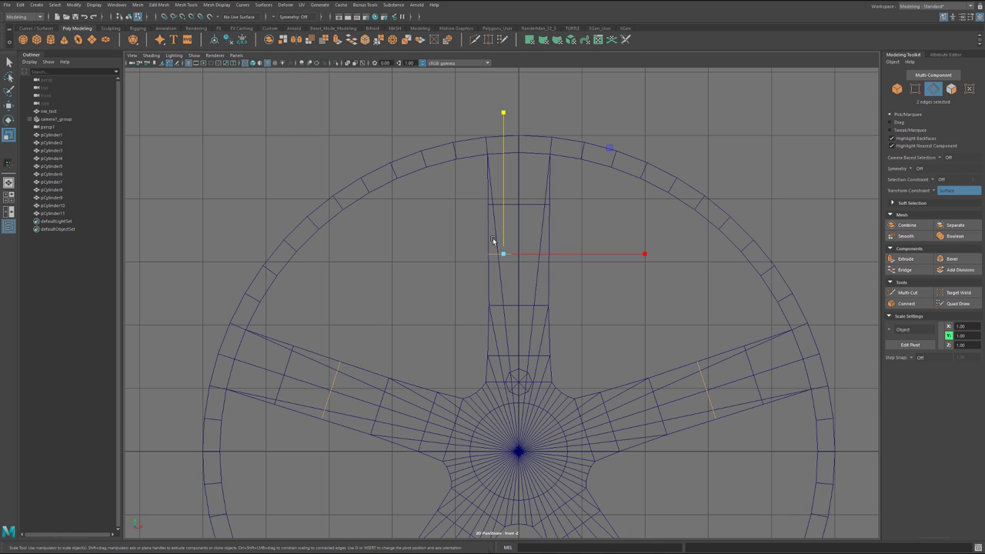
Step: Delete the leftover diagonal edges running lengthwise inside the upper sections of the spoke
{"action": "key", "text": "q"}
{"action": "key", "text": "F10"}
{"action": "left_click", "coordinate": [498, 191]}
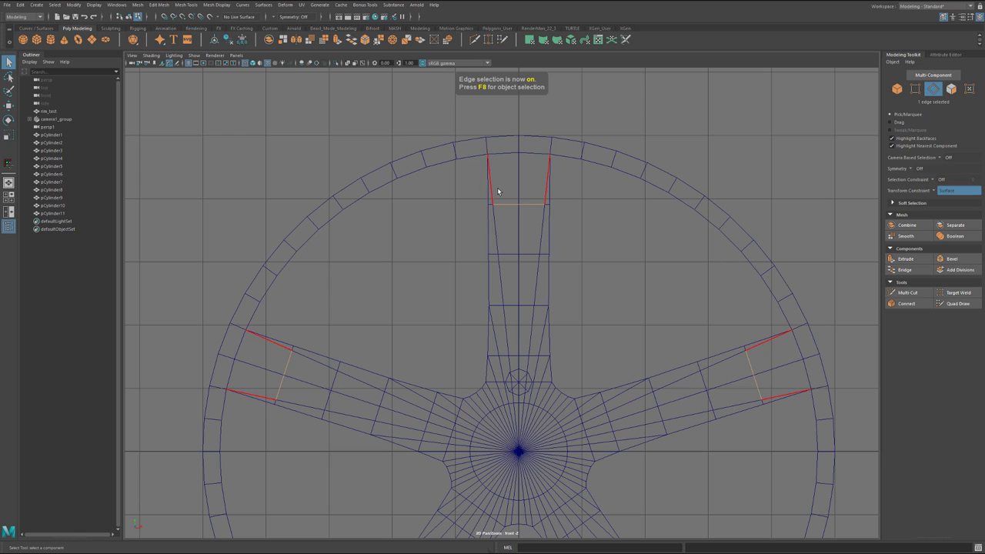
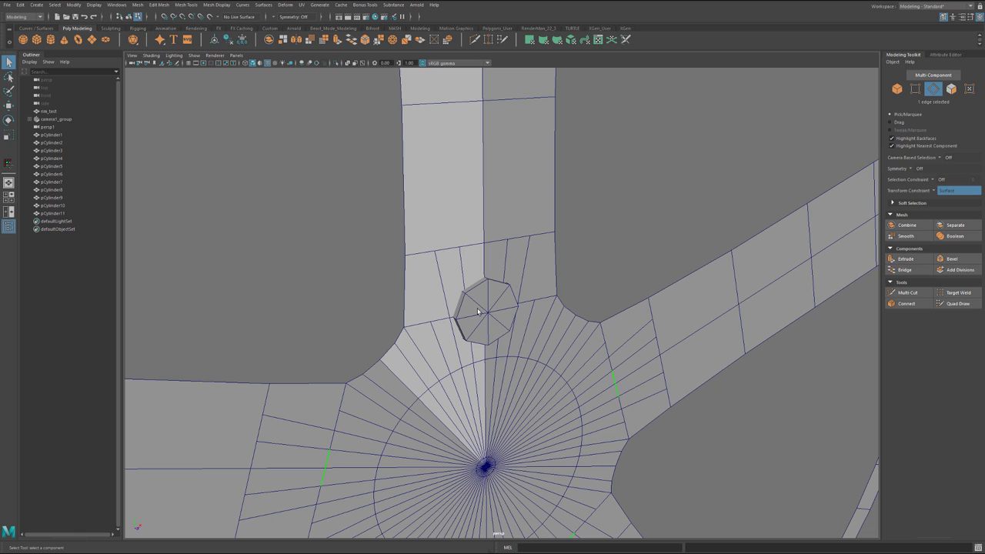
Step: Snap the small cylinder's pivot to the centre of its front cap and move the cylinder back flush with the spoke's surface
{"action": "right_click_drag", "start_coordinate": [480, 308], "coordinate": [521, 286]}
{"action": "left_click", "coordinate": [485, 321]}
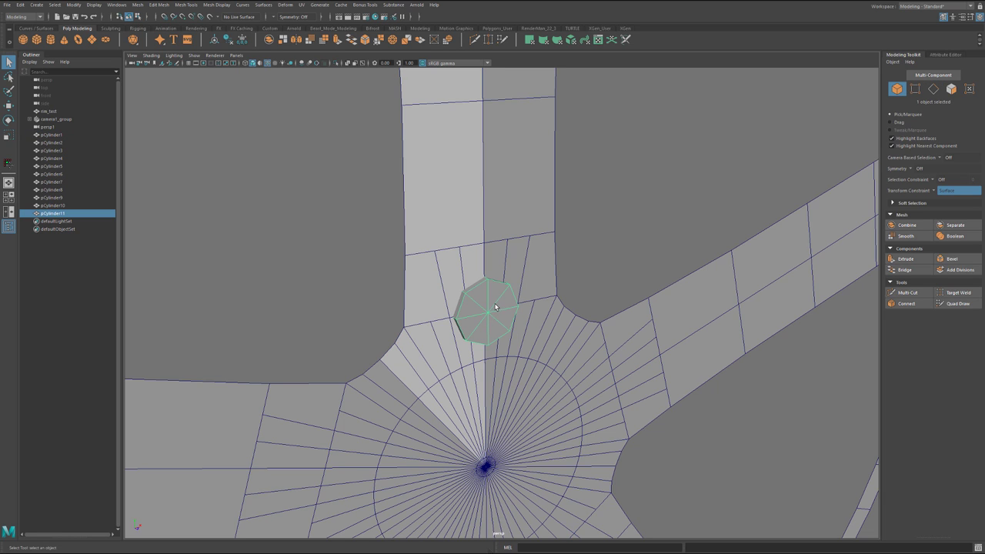
{"action": "key", "text": "w"}
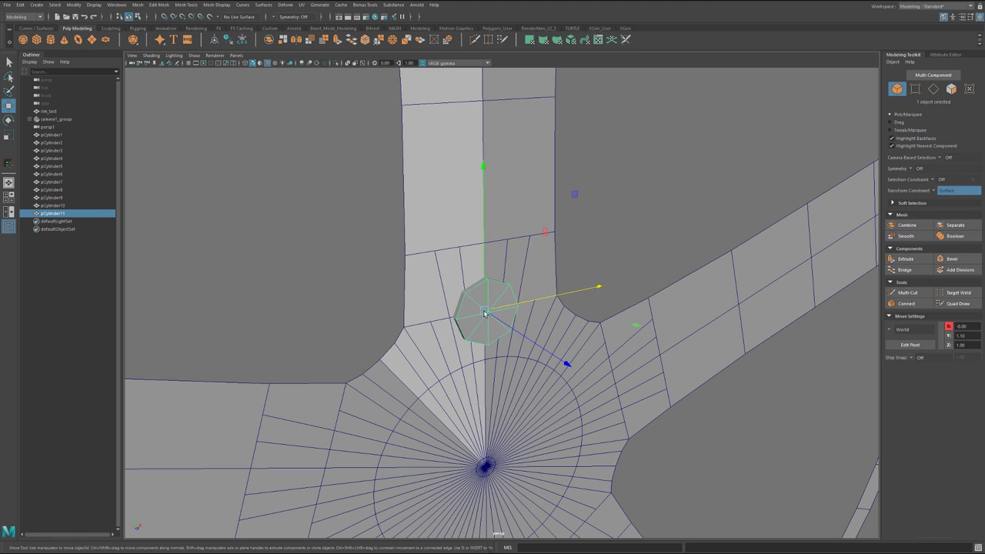
{"action": "key", "text": "d"}
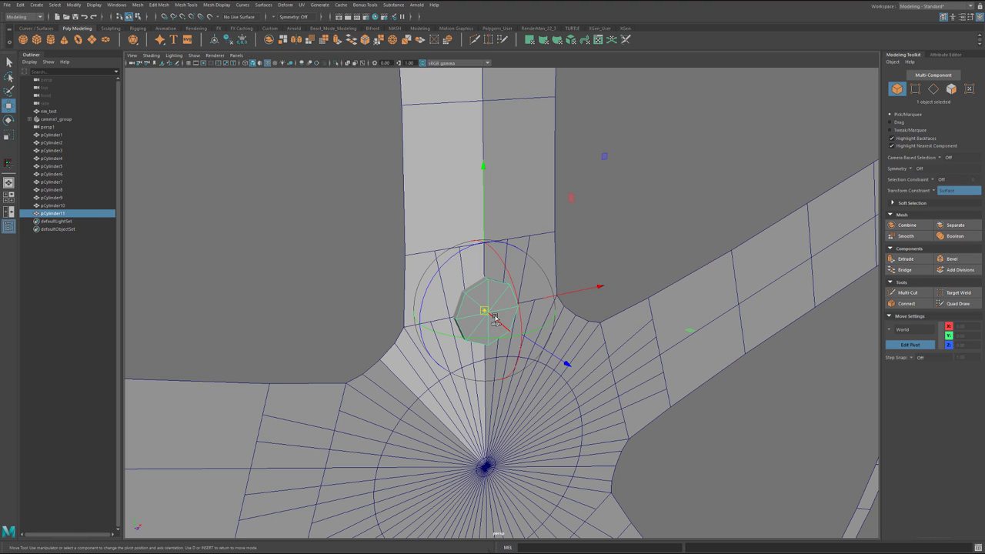
{"action": "key", "text": "v"}
{"action": "left_click_drag", "start_coordinate": [486, 312], "coordinate": [487, 317]}
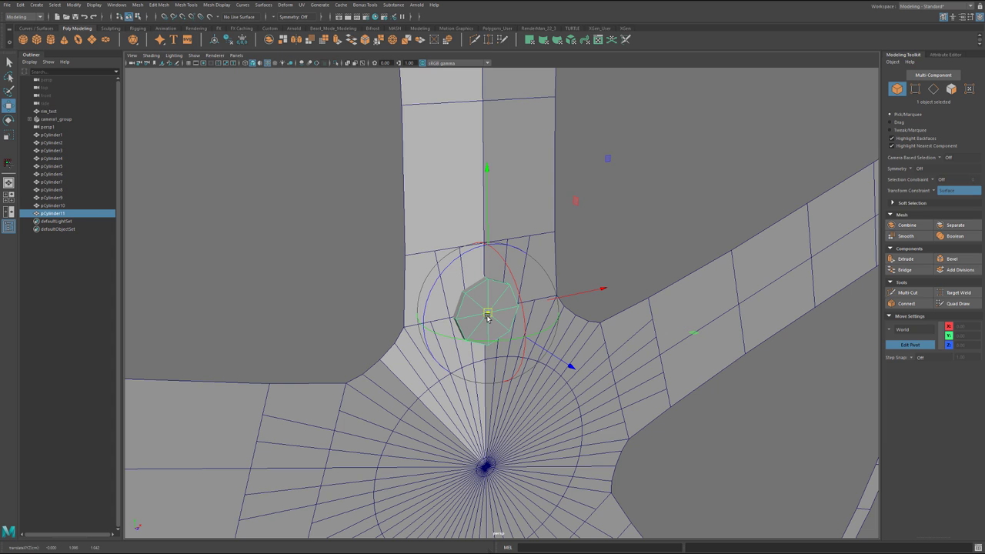
{"action": "key", "text": "d"}
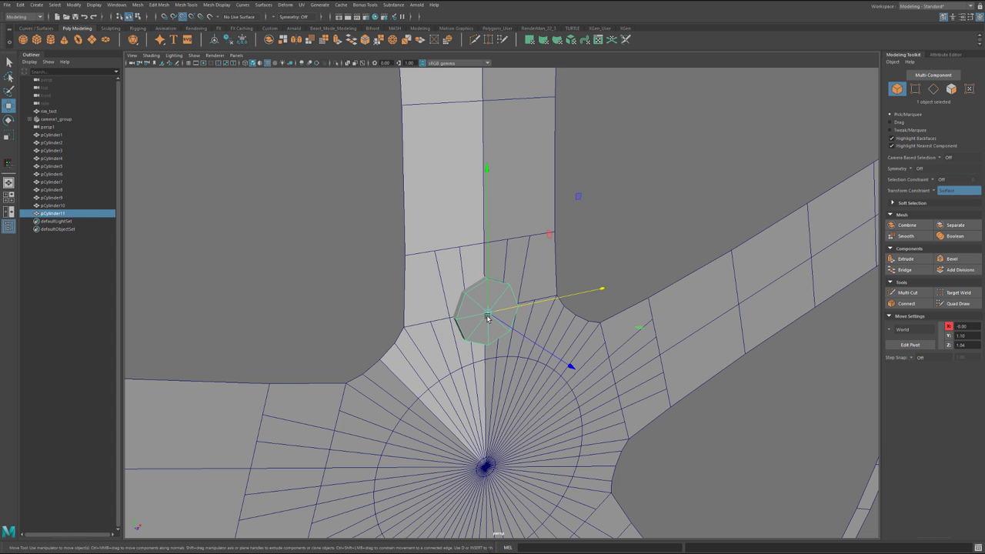
{"action": "scroll", "coordinate": [488, 314], "scroll_direction": "up", "scroll_amount": 4}
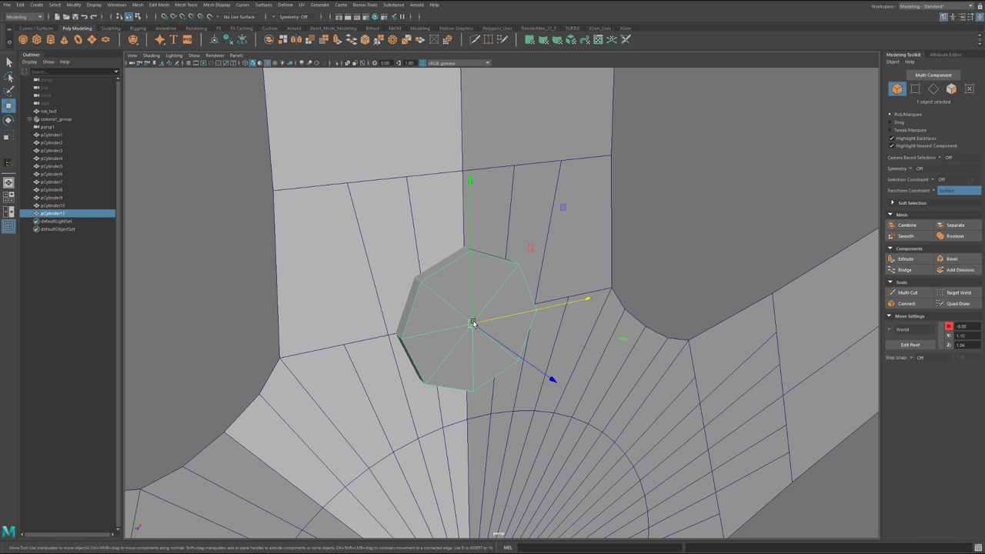
{"action": "left_click_drag", "start_coordinate": [472, 321], "coordinate": [465, 317]}
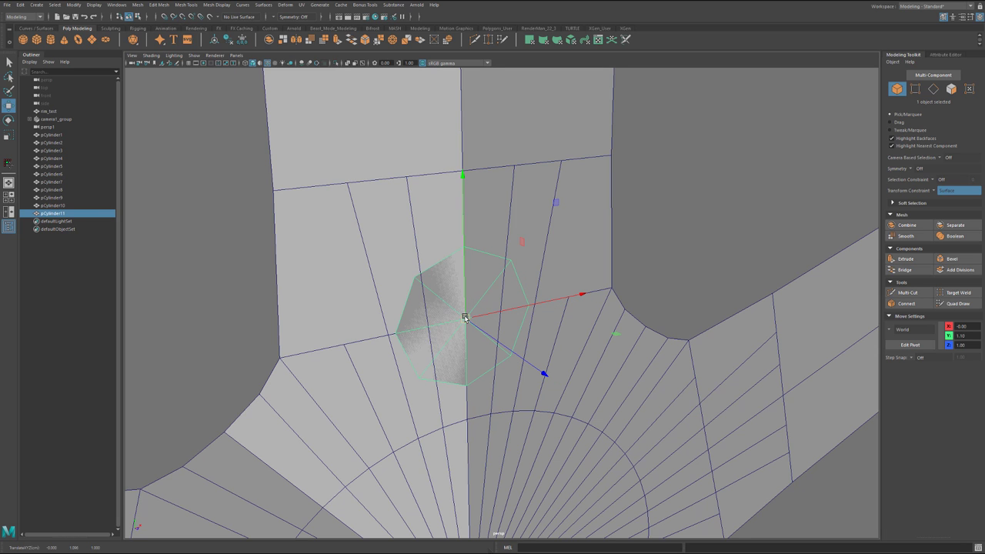
Step: In the front view, Multi-Cut an angular outline around the upper half of the guide cylinder, starting from the spoke's centre line
{"action": "key", "text": "space"}
{"action": "key", "text": "space"}
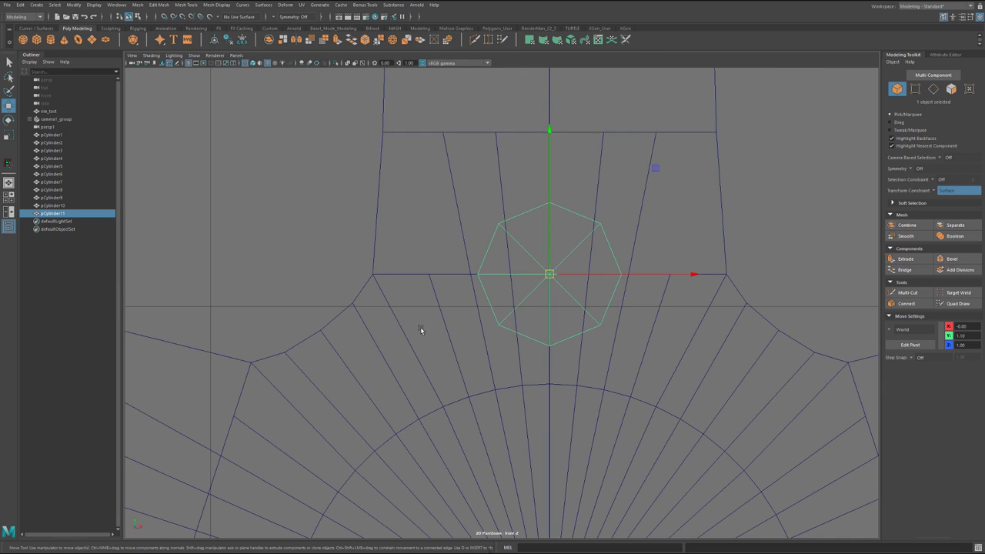
{"action": "scroll", "coordinate": [423, 328], "scroll_direction": "up", "scroll_amount": 3}
{"action": "middle_click_drag", "start_coordinate": [494, 222], "coordinate": [470, 318], "text": "alt"}
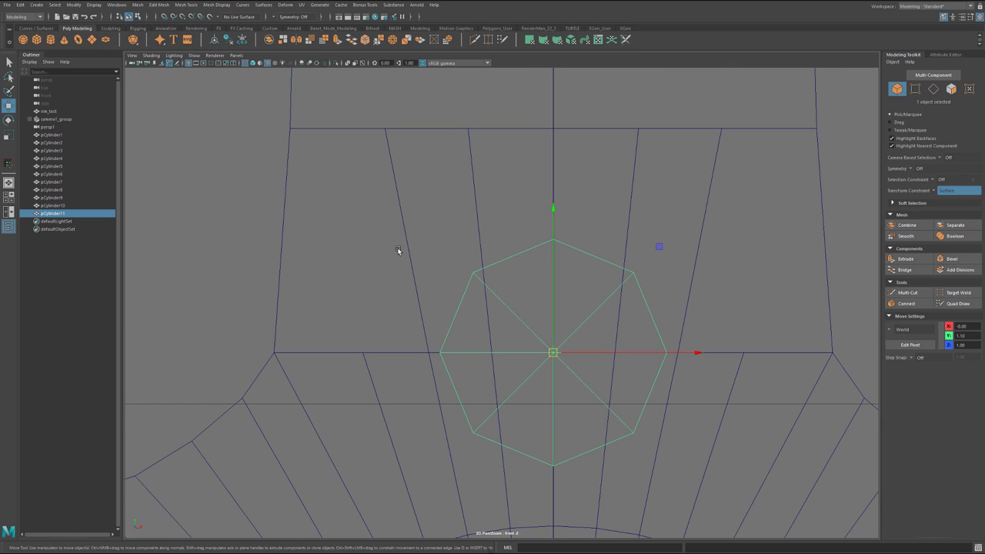
{"action": "mouse_move", "coordinate": [408, 285]}
{"action": "middle_mouse_down", "text": "alt"}
{"action": "mouse_move", "coordinate": [410, 217]}
{"action": "mouse_move", "coordinate": [421, 281]}
{"action": "middle_mouse_up", "text": "alt"}
{"action": "key", "text": "ctrl+shift+x"}
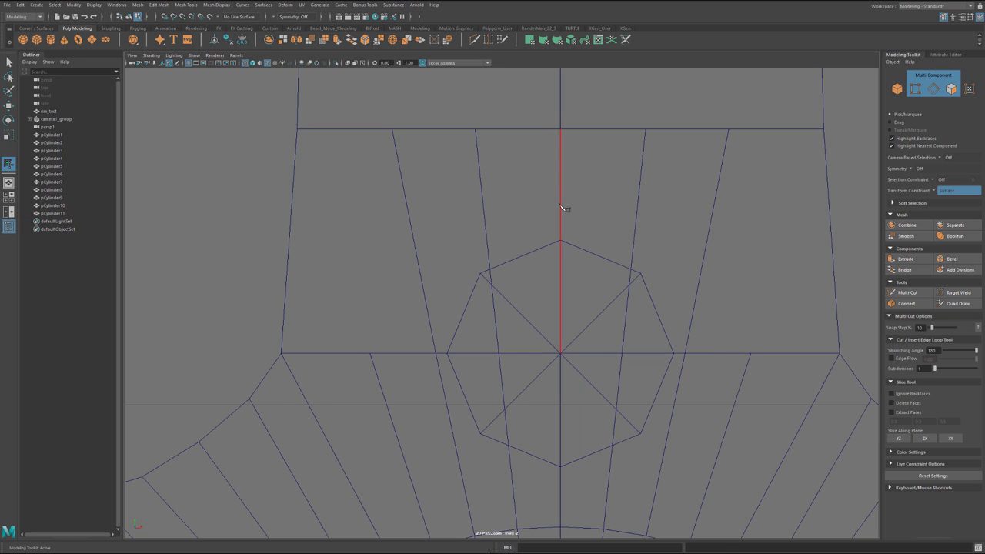
{"action": "left_click", "coordinate": [559, 206]}
{"action": "left_click", "coordinate": [486, 232]}
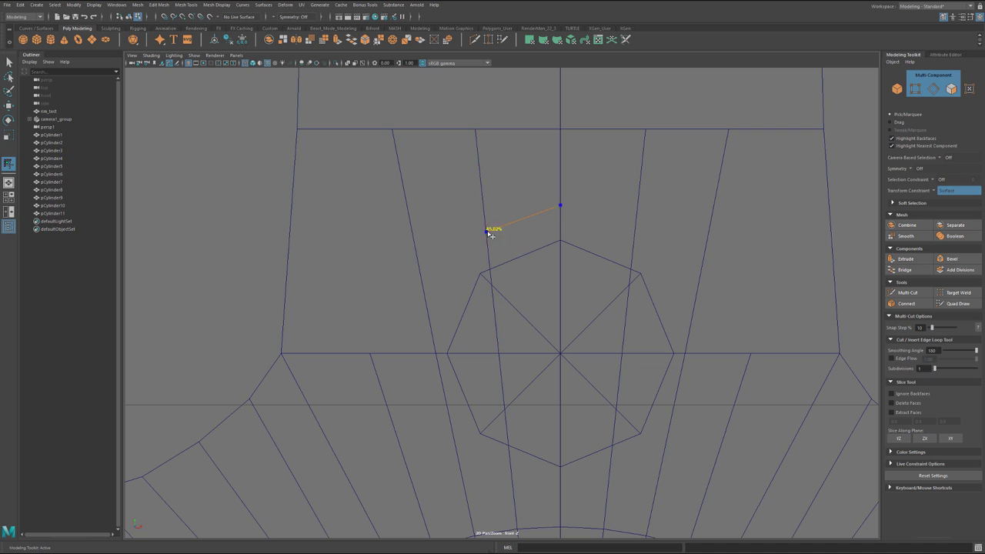
{"action": "left_click", "coordinate": [429, 311]}
{"action": "right_click", "coordinate": [432, 348]}
Step: Multi-Cut the matching outline beneath the guide cylinder, from the centre line out to the slanted edge beside it
{"action": "middle_click_drag", "start_coordinate": [540, 351], "coordinate": [523, 198], "text": "alt"}
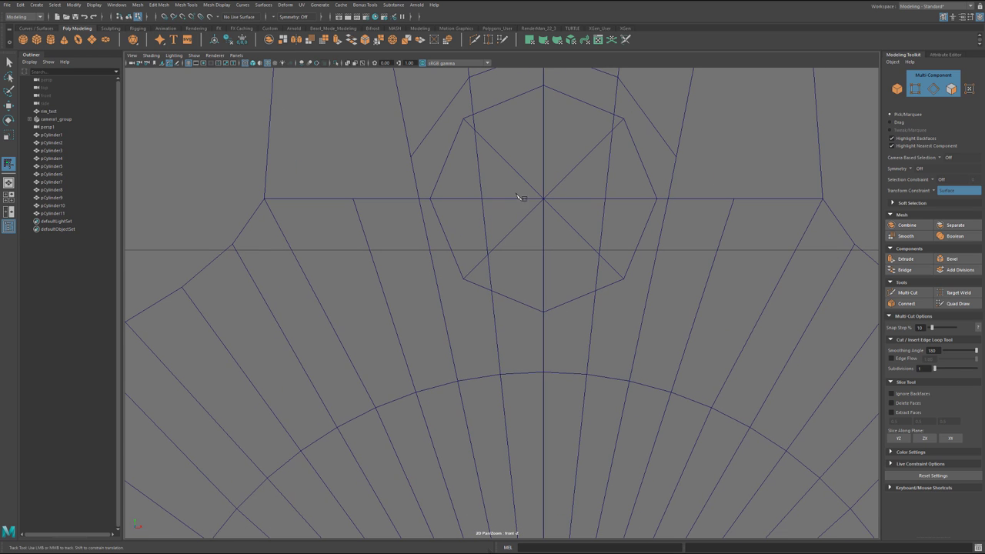
{"action": "left_click", "coordinate": [544, 333]}
{"action": "left_click", "coordinate": [442, 302]}
{"action": "right_click", "coordinate": [394, 207]}
Step: Select all spoke faces enclosed by the cut outline around the guide cylinder and delete them
{"action": "middle_click_drag", "start_coordinate": [547, 208], "coordinate": [575, 221], "text": "alt"}
{"action": "right_click", "coordinate": [547, 330]}
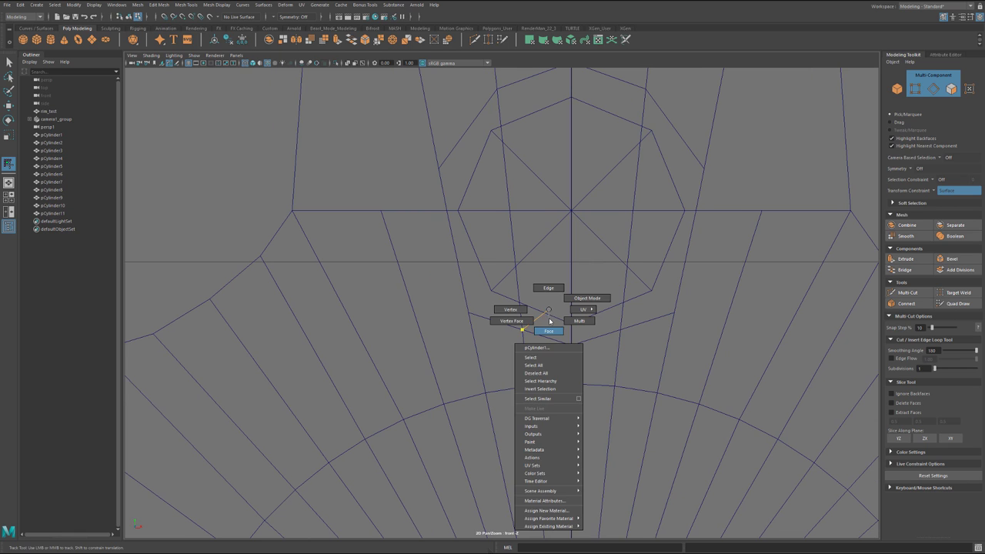
{"action": "key", "text": "q"}
{"action": "left_click", "coordinate": [552, 327]}
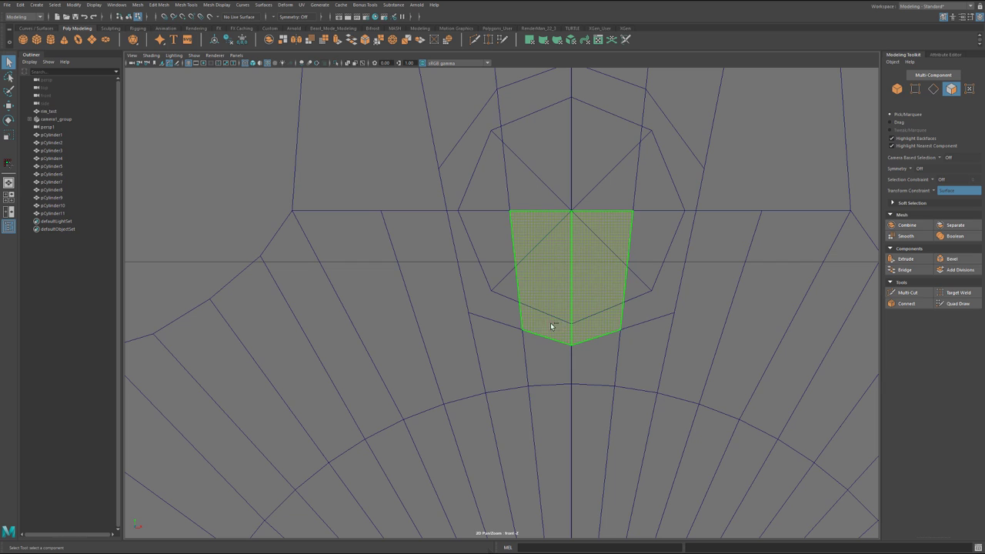
{"action": "left_click", "coordinate": [488, 288], "text": "shift"}
{"action": "left_click", "coordinate": [471, 188], "text": "shift"}
{"action": "left_click", "coordinate": [522, 90], "text": "shift"}
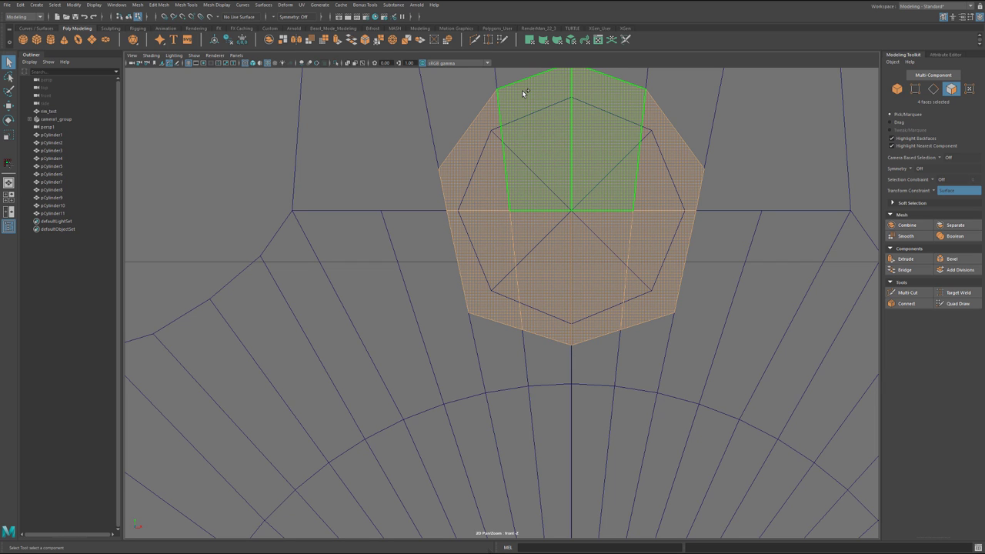
{"action": "key", "text": "Delete"}
Step: Vertex-snap the top centre point of the hole outline onto the guide cylinder's top vertex
{"action": "middle_click_drag", "start_coordinate": [556, 166], "coordinate": [552, 200], "text": "alt"}
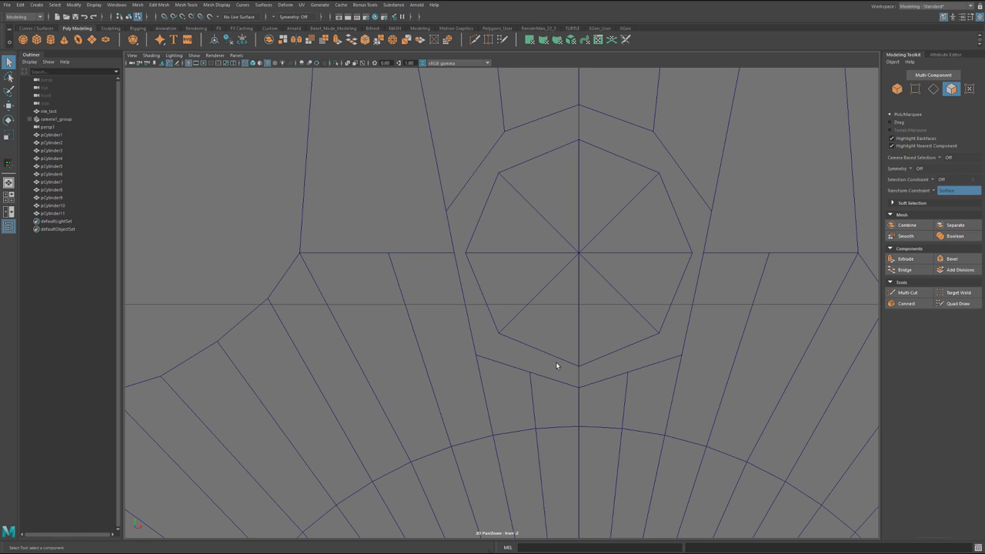
{"action": "key", "text": "F9"}
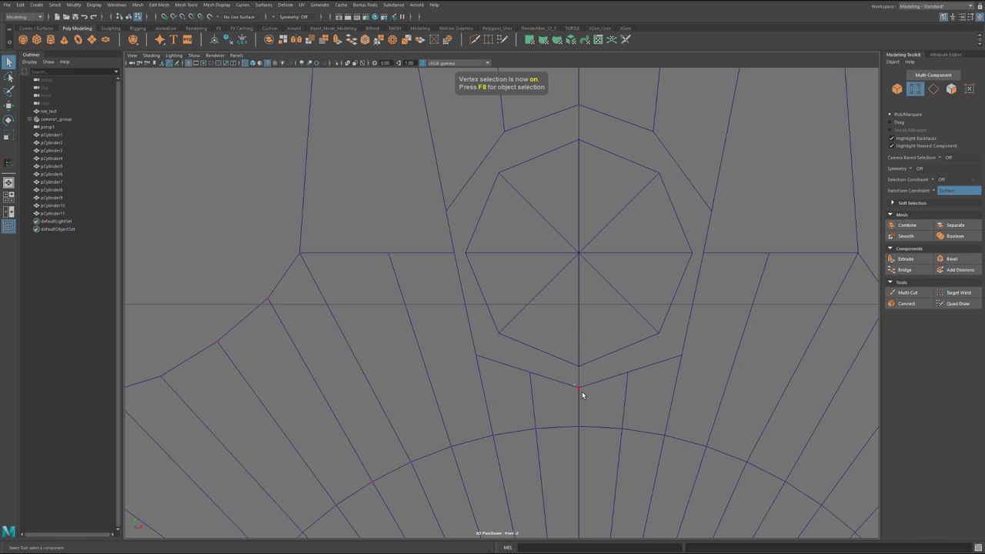
{"action": "left_click", "coordinate": [583, 394]}
{"action": "scroll", "coordinate": [513, 165], "scroll_direction": "up", "scroll_amount": 2}
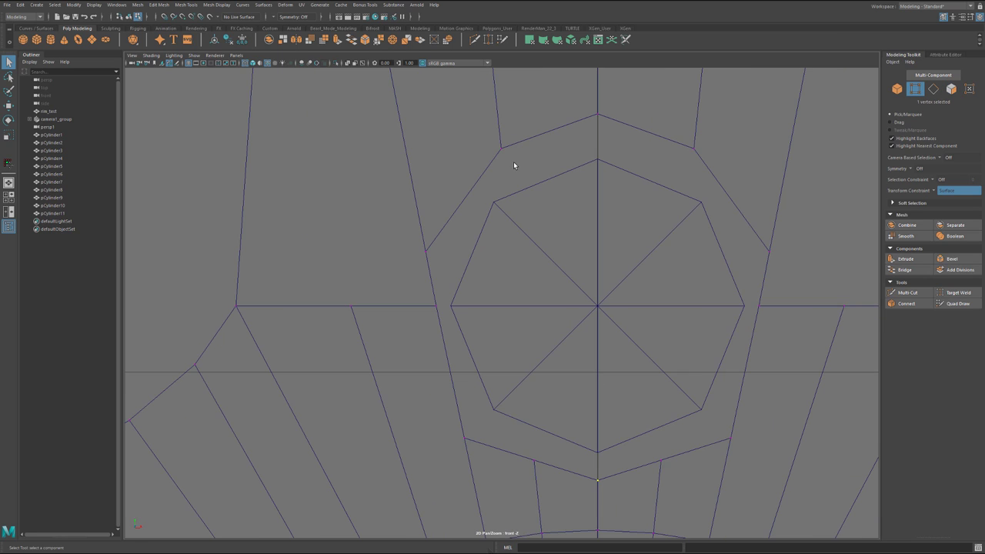
{"action": "left_click", "coordinate": [596, 126]}
{"action": "key", "text": "w"}
{"action": "left_click_drag", "start_coordinate": [598, 125], "coordinate": [601, 180]}
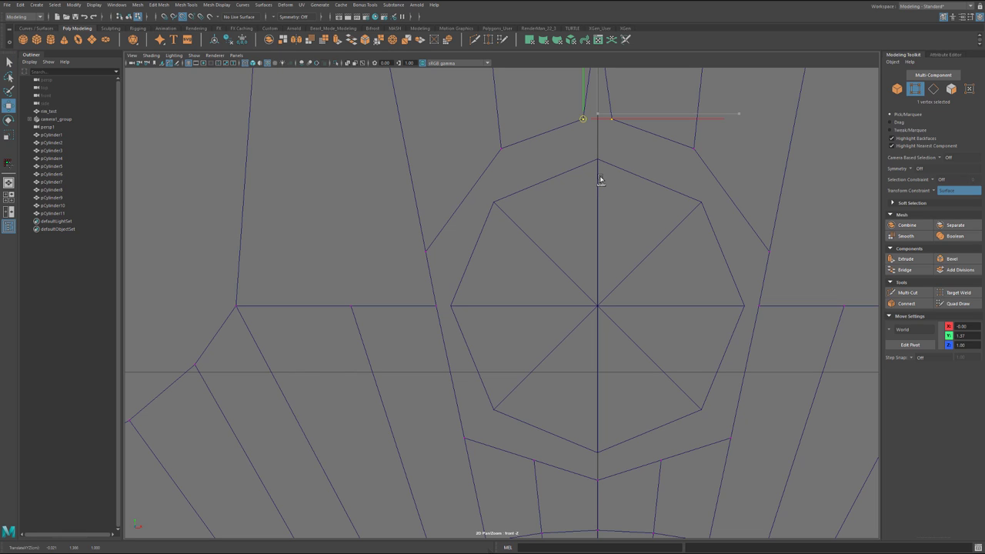
{"action": "left_click", "coordinate": [954, 197]}
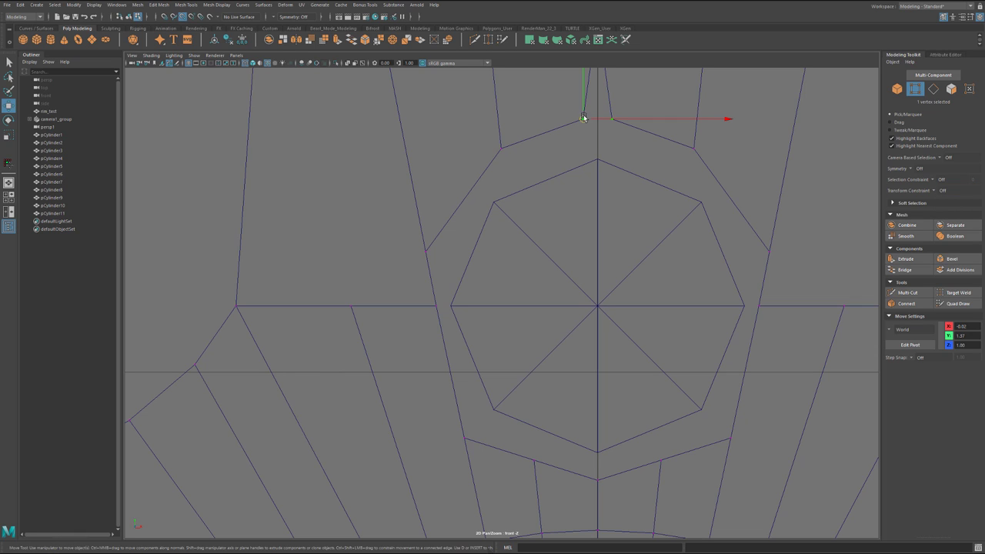
{"action": "left_click_drag", "start_coordinate": [583, 118], "coordinate": [604, 157]}
Step: Snap the hole outline's upper corner and side vertices, including the cross edge's end, onto the matching guide cylinder vertices
{"action": "left_click", "coordinate": [501, 148]}
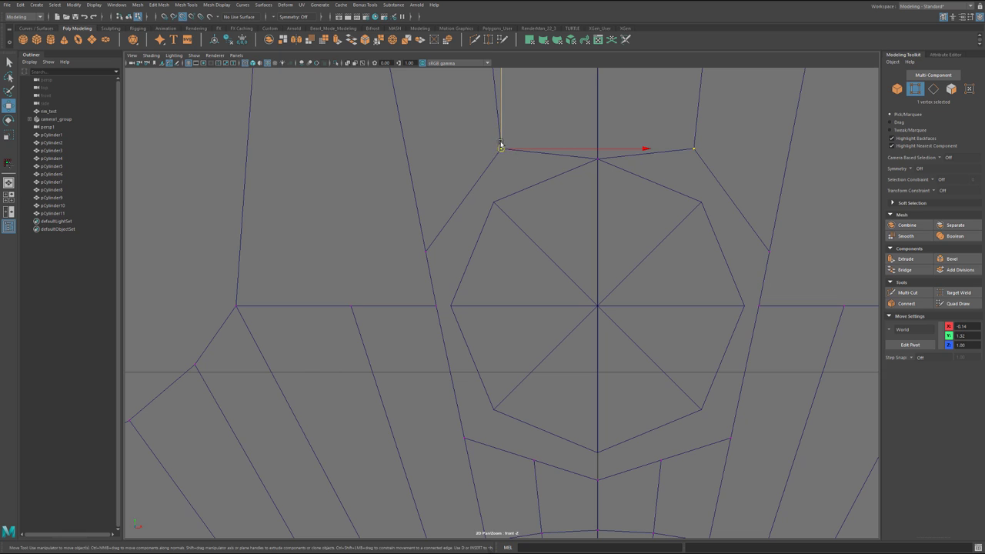
{"action": "left_click_drag", "start_coordinate": [501, 146], "coordinate": [452, 313]}
{"action": "left_click", "coordinate": [444, 309]}
{"action": "left_click", "coordinate": [429, 301]}
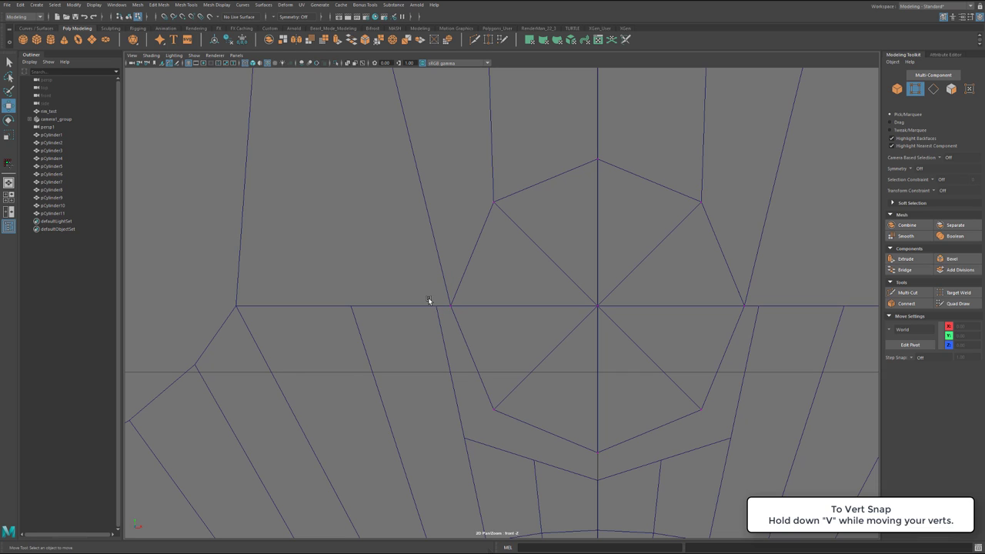
{"action": "left_click", "coordinate": [437, 311]}
{"action": "left_click", "coordinate": [437, 310]}
{"action": "left_click", "coordinate": [451, 305]}
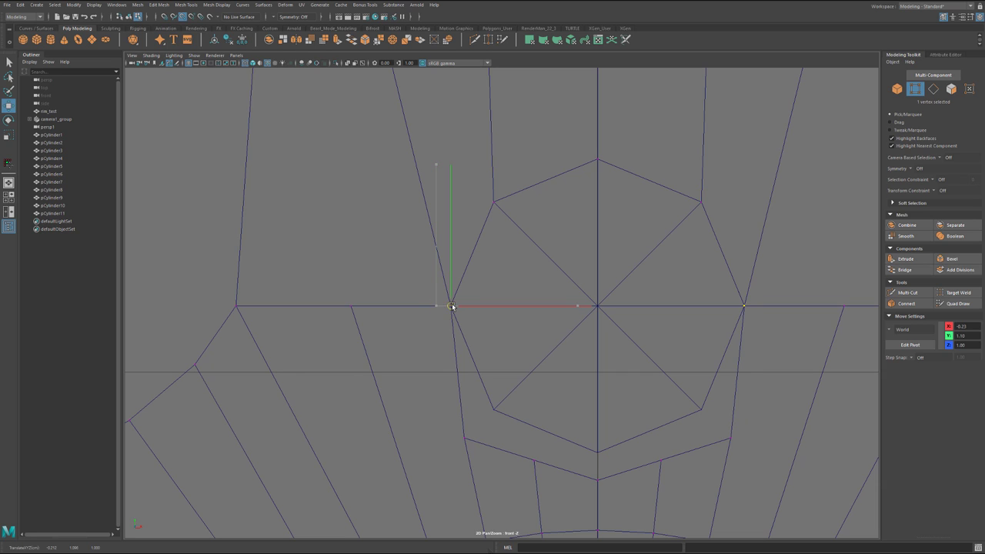
Step: Try snapping the hole outline's outer lower vertex onto the guide cylinder's lower corner, and undo the move
{"action": "left_click_drag", "start_coordinate": [459, 419], "coordinate": [488, 420]}
{"action": "middle_click_drag", "start_coordinate": [506, 296], "coordinate": [490, 120], "text": "alt"}
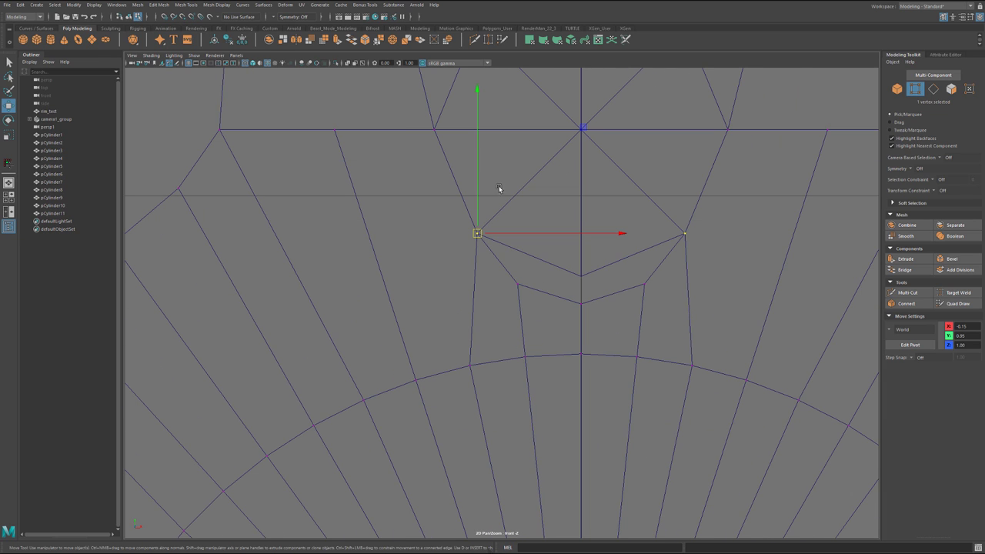
{"action": "left_click", "coordinate": [517, 284]}
{"action": "left_click_drag", "start_coordinate": [518, 284], "coordinate": [519, 277]}
{"action": "key", "text": "ctrl+z"}
{"action": "key", "text": "ctrl+z"}
{"action": "key", "text": "ctrl+z"}
Step: Snap the hole outline's inner lower vertex to the guide cylinder's lower corner and the bottom centre vertex to its lowest point
{"action": "left_click", "coordinate": [518, 284]}
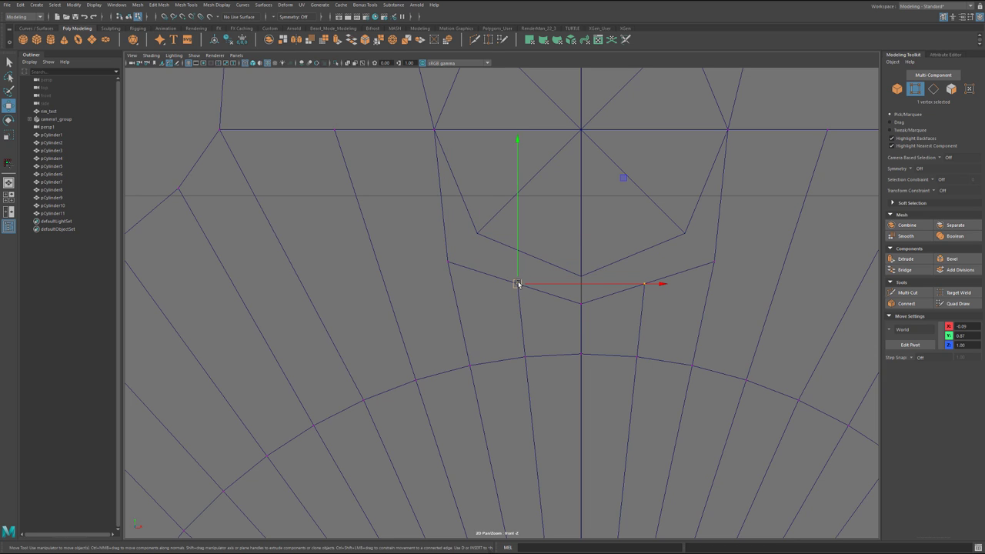
{"action": "left_click_drag", "start_coordinate": [518, 284], "coordinate": [480, 239]}
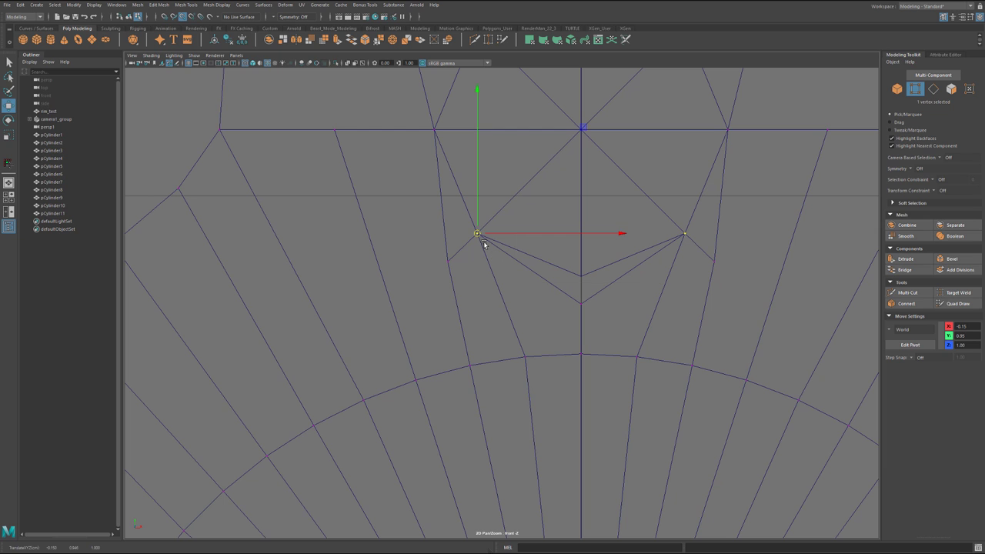
{"action": "left_click", "coordinate": [581, 303]}
{"action": "left_click_drag", "start_coordinate": [585, 312], "coordinate": [585, 288]}
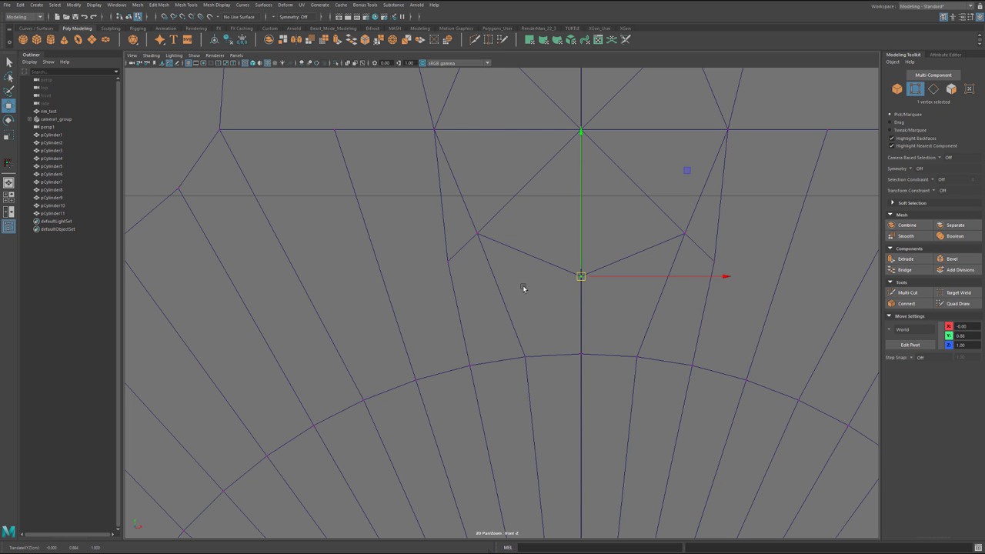
{"action": "scroll", "coordinate": [504, 287], "scroll_direction": "down", "scroll_amount": 4}
{"action": "scroll", "coordinate": [499, 287], "scroll_direction": "up", "scroll_amount": 4}
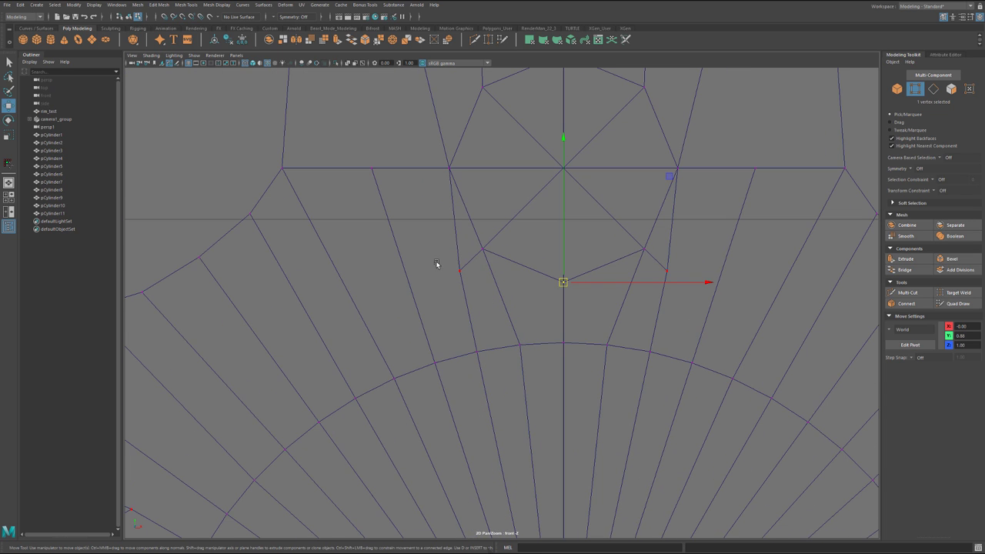
Step: Reposition the stray outer lower vertex beside the hole and cut a ring of edges across the hub's radial edges from the hole's lower corner
{"action": "left_click", "coordinate": [457, 275]}
{"action": "left_click_drag", "start_coordinate": [457, 275], "coordinate": [449, 257]}
{"action": "middle_click_drag", "start_coordinate": [449, 256], "coordinate": [462, 281], "text": "alt"}
{"action": "key", "text": "ctrl+shift+x"}
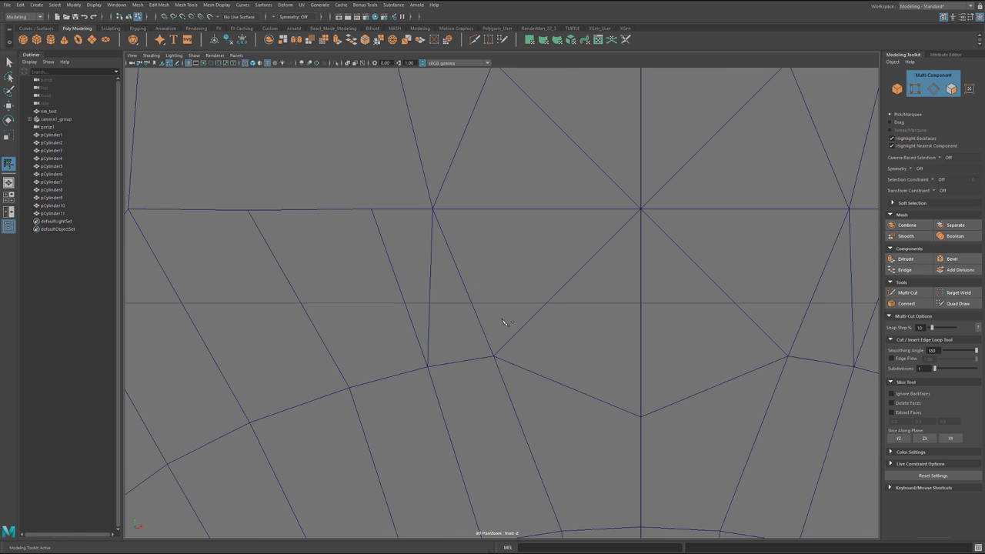
Step: Delete the redundant near-vertical edge running down from the hole's side vertex to the new hub ring
{"action": "key", "text": "q"}
{"action": "key", "text": "F10"}
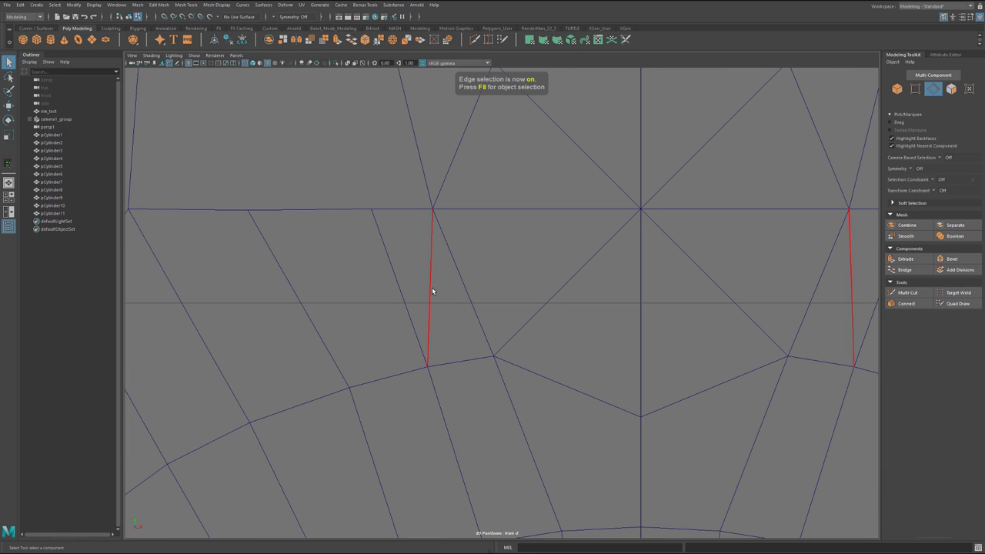
{"action": "left_click", "coordinate": [431, 289]}
{"action": "key", "text": "ctrl+Delete"}
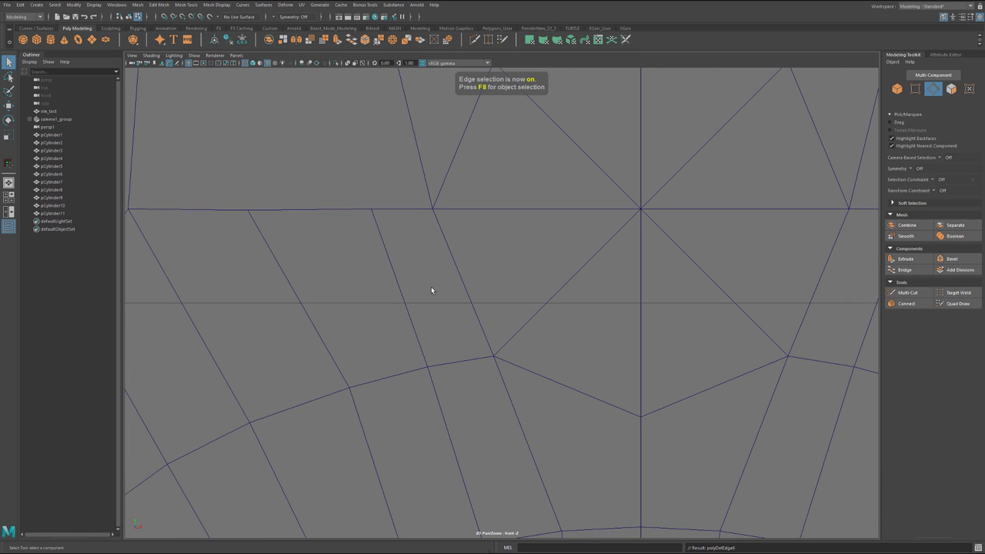
Step: Insert an edge loop through the hub's outer radial edges, close to the hub's outer border
{"action": "scroll", "coordinate": [497, 321], "scroll_direction": "down", "scroll_amount": 12}
{"action": "scroll", "coordinate": [502, 321], "scroll_direction": "up", "scroll_amount": 3}
{"action": "scroll", "coordinate": [503, 319], "scroll_direction": "up", "scroll_amount": 8}
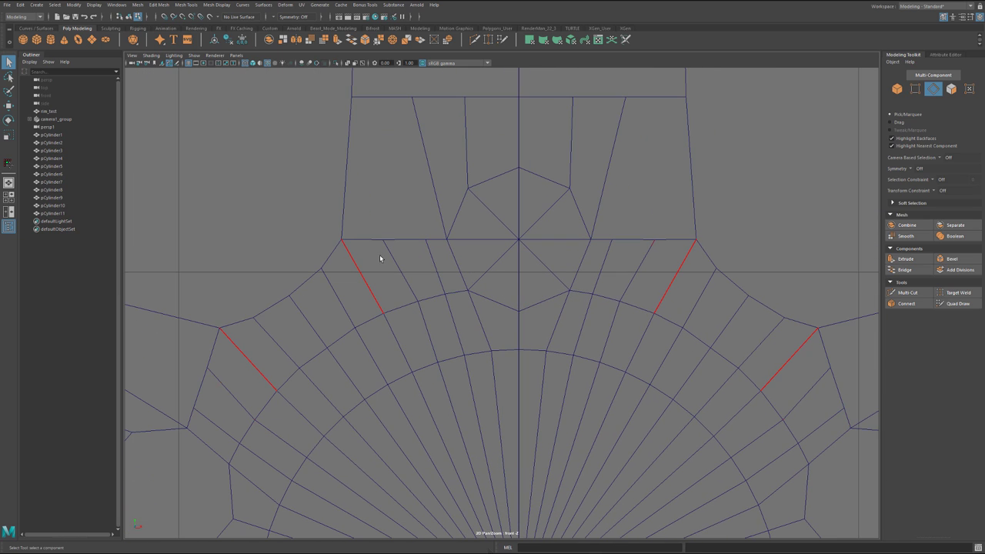
{"action": "middle_click_drag", "start_coordinate": [394, 246], "coordinate": [397, 307], "text": "alt"}
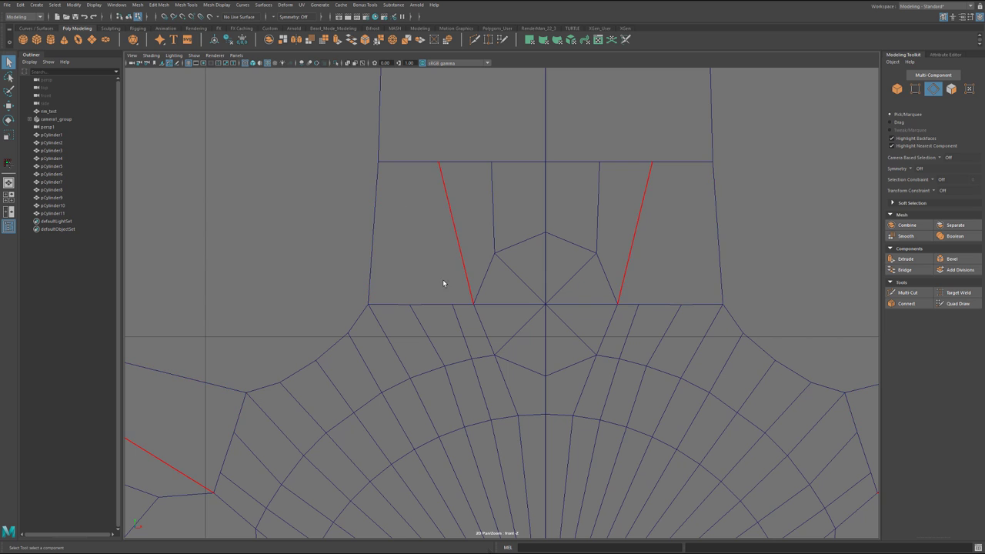
{"action": "middle_click_drag", "start_coordinate": [383, 265], "coordinate": [454, 301], "text": "alt"}
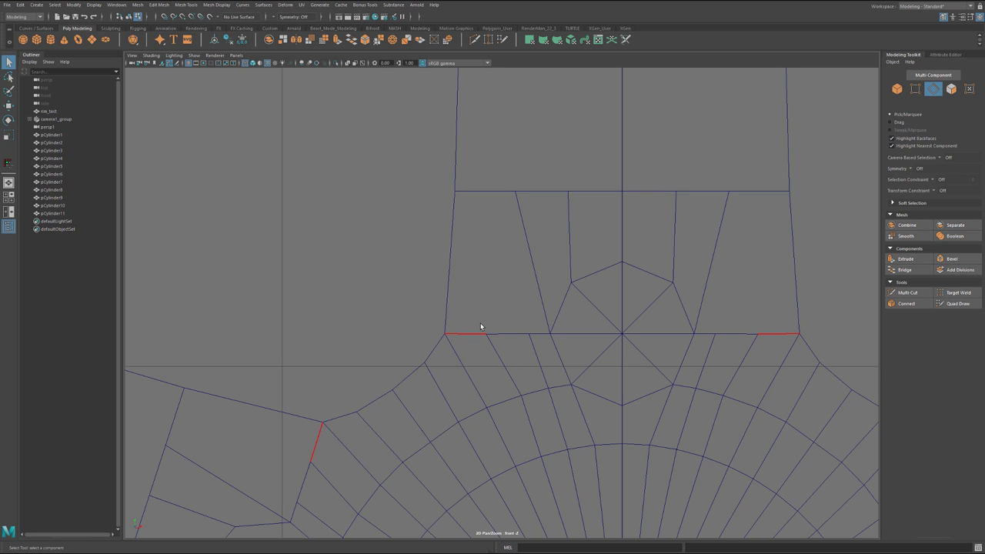
{"action": "key", "text": "g"}
{"action": "left_click_drag", "start_coordinate": [458, 358], "coordinate": [456, 355]}
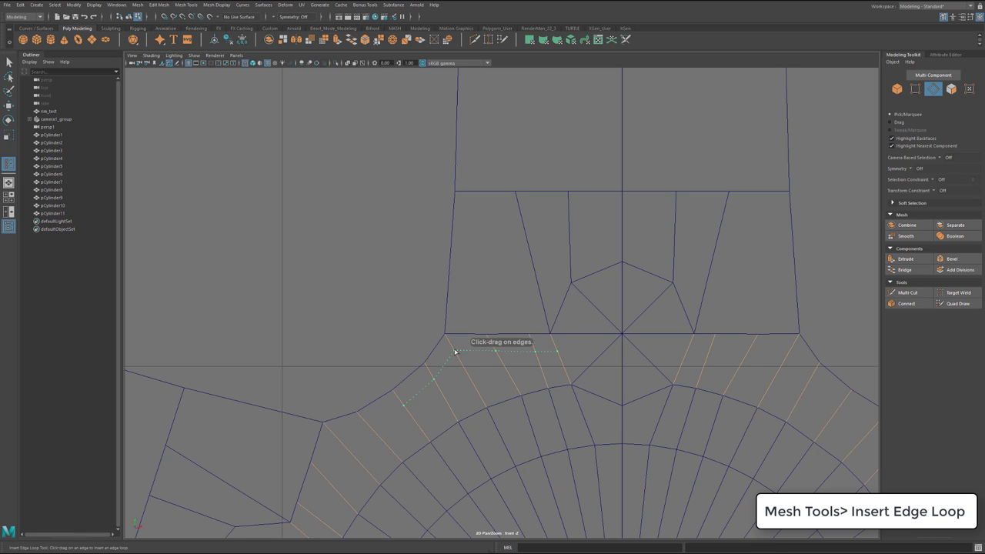
{"action": "left_click", "coordinate": [455, 349]}
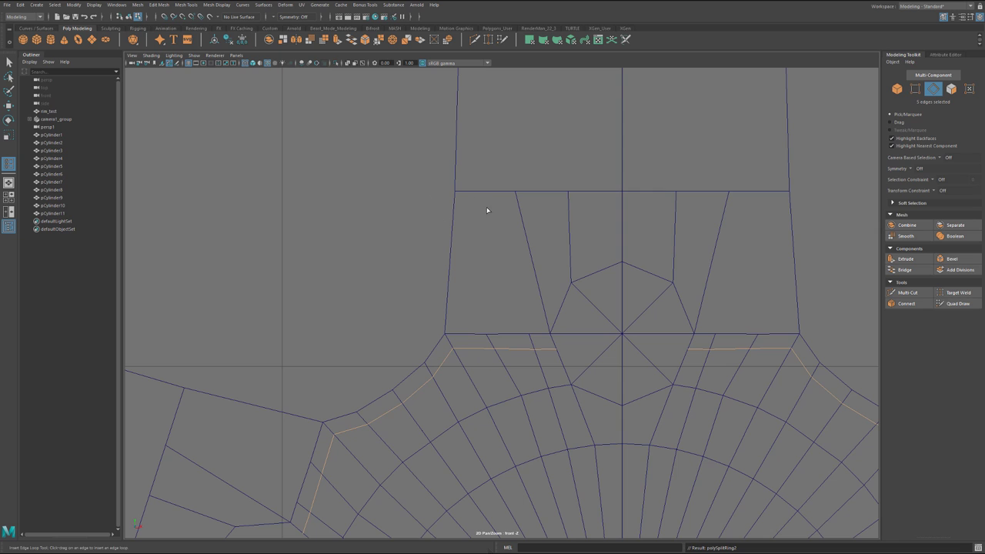
Step: Try an edge loop running lengthwise inside the spoke's side edge, and undo it
{"action": "scroll", "coordinate": [504, 146], "scroll_direction": "down", "scroll_amount": 5}
{"action": "left_click", "coordinate": [502, 146]}
{"action": "scroll", "coordinate": [494, 246], "scroll_direction": "up", "scroll_amount": 6}
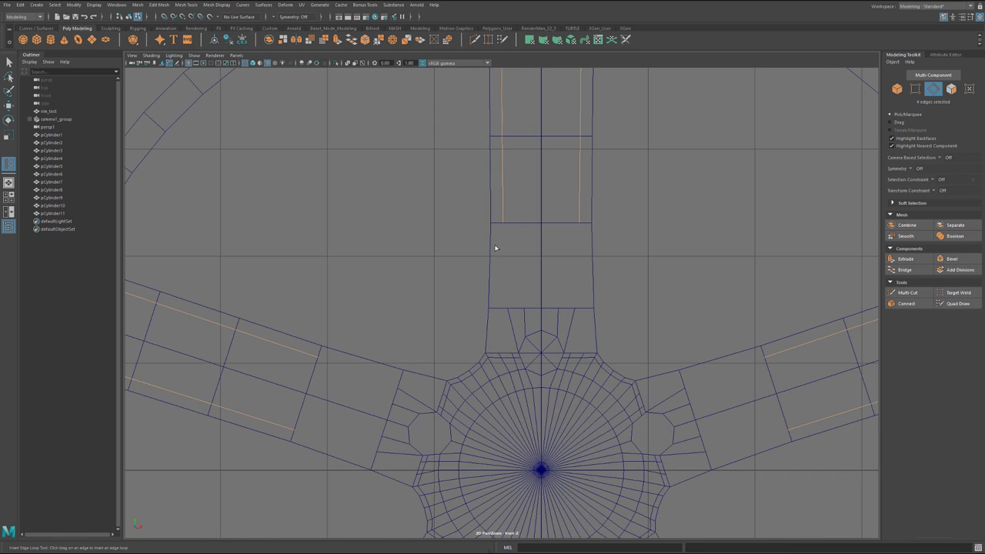
{"action": "key", "text": "ctrl+z"}
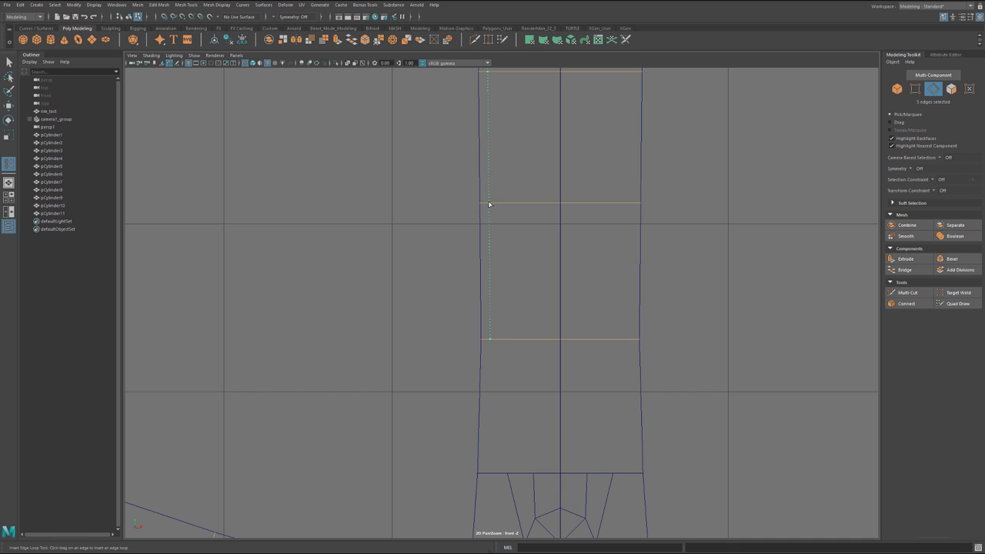
Step: Insert a lengthwise edge loop close to the spoke's side edge and extend it with Multi-Cut down to the hub's border loop
{"action": "left_click", "coordinate": [488, 204]}
{"action": "scroll", "coordinate": [492, 361], "scroll_direction": "up", "scroll_amount": 3}
{"action": "middle_click_drag", "start_coordinate": [492, 369], "coordinate": [498, 295], "text": "alt"}
{"action": "key", "text": "ctrl+shift+x"}
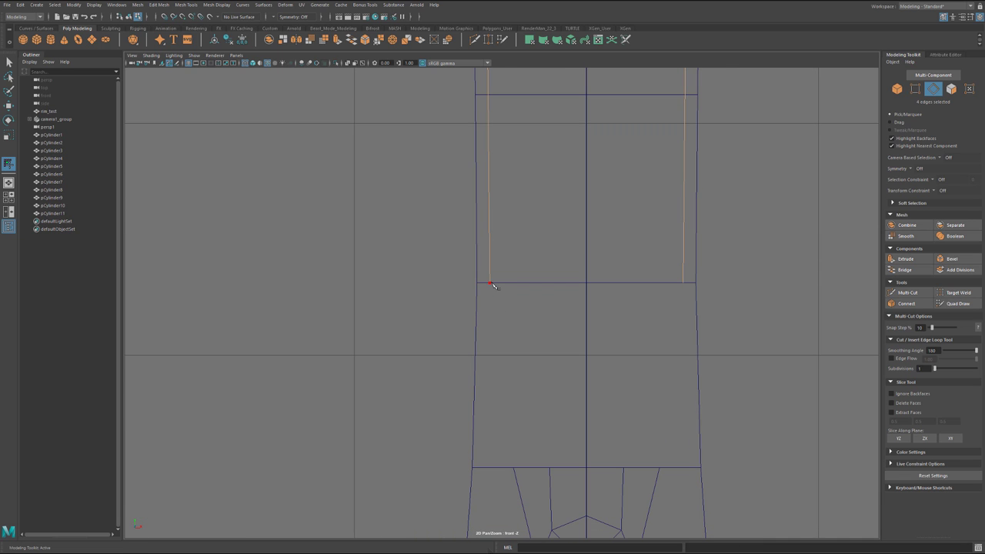
{"action": "middle_click_drag", "start_coordinate": [493, 344], "coordinate": [501, 98], "text": "alt"}
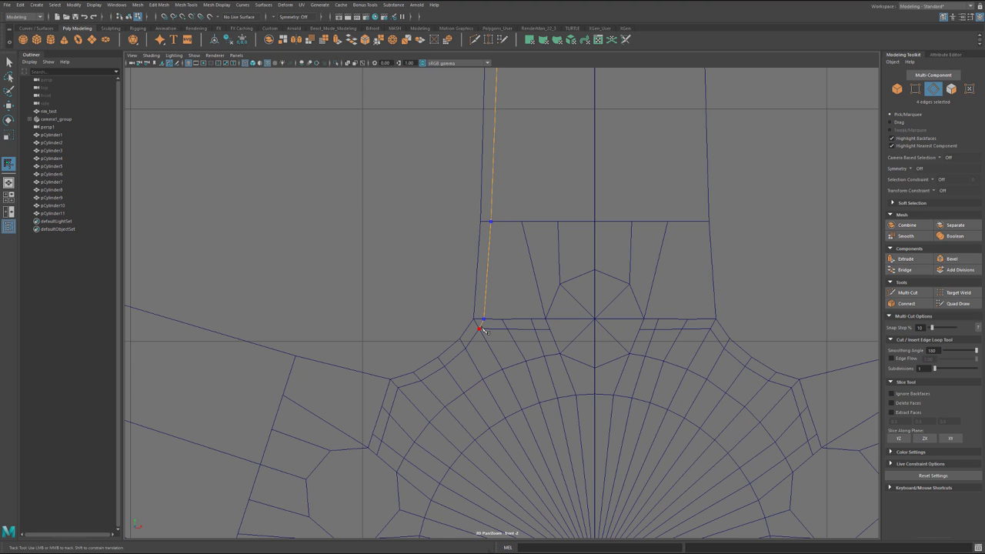
{"action": "scroll", "coordinate": [485, 337], "scroll_direction": "up", "scroll_amount": 4}
Step: Delete the segments of the hub's border loop that run across beneath the spoke's base
{"action": "key", "text": "q"}
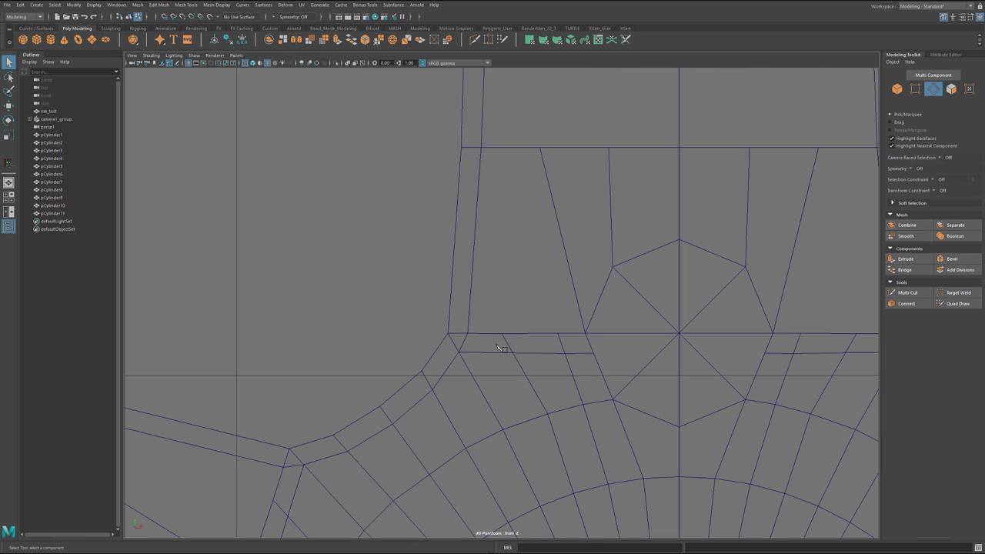
{"action": "key", "text": "F10"}
{"action": "left_click", "coordinate": [490, 354]}
{"action": "double_click", "coordinate": [586, 353], "text": "shift"}
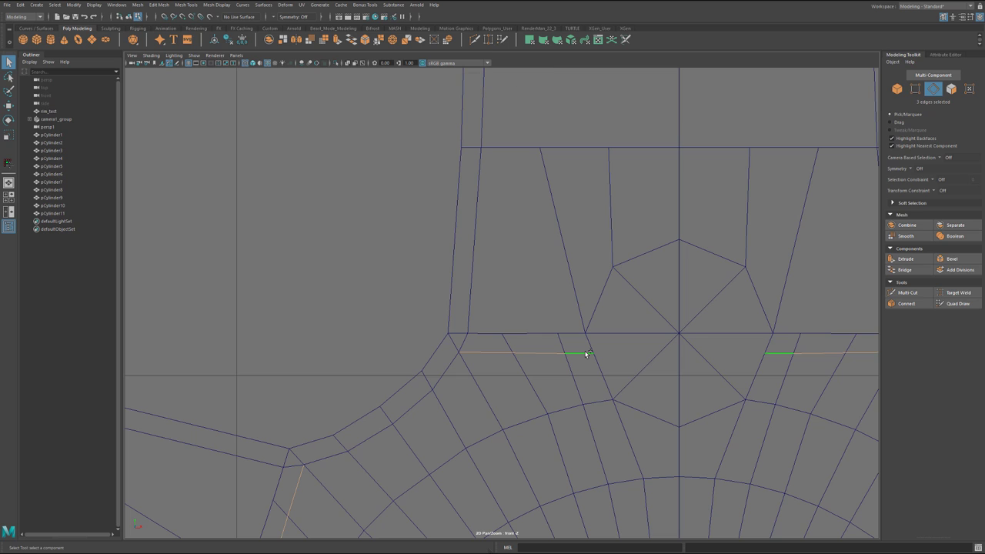
{"action": "key", "text": "Delete"}
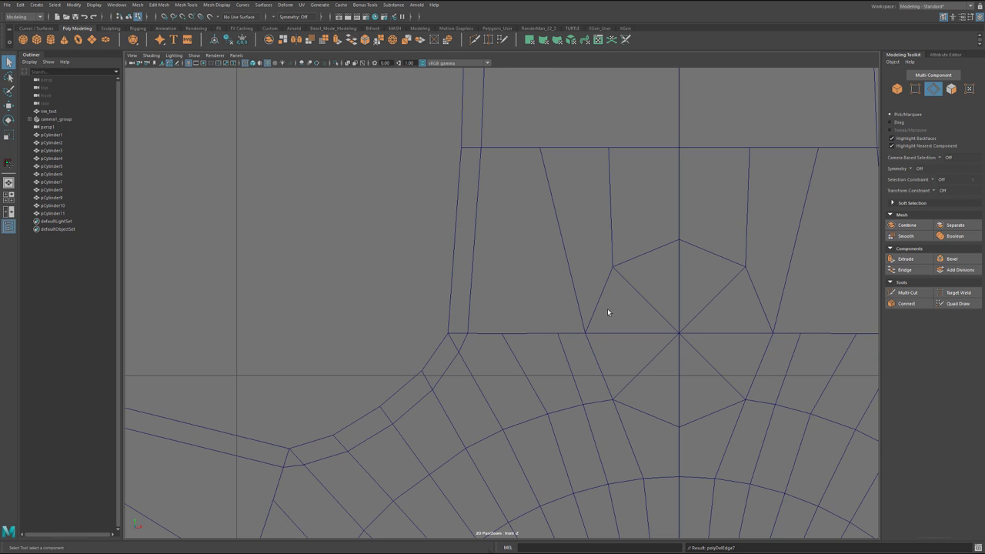
Step: Move the lower end vertex of the spoke's side support loop onto the hub border loop's corner vertex and merge them
{"action": "scroll", "coordinate": [529, 331], "scroll_direction": "up", "scroll_amount": 3}
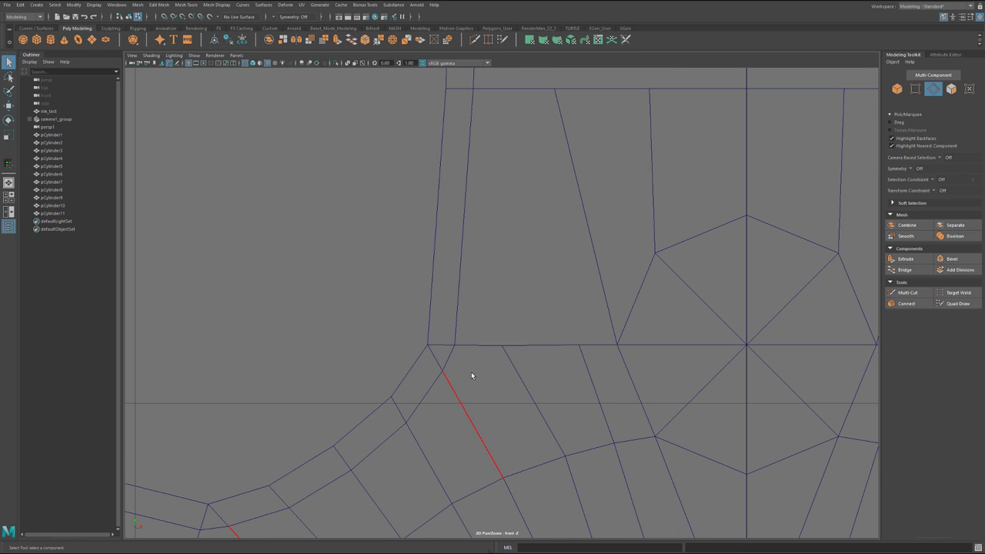
{"action": "key", "text": "F9"}
{"action": "left_click", "coordinate": [454, 348]}
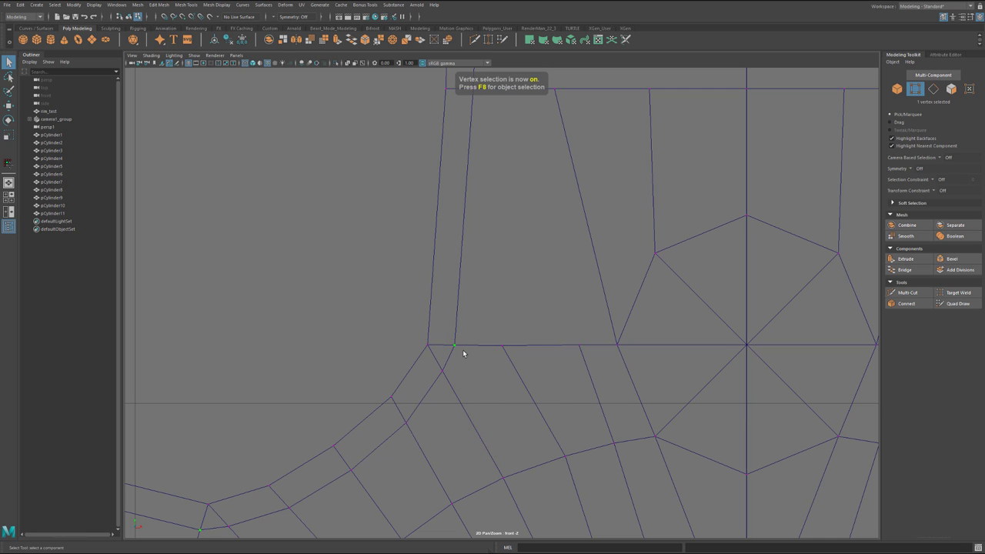
{"action": "key", "text": "w"}
{"action": "left_click_drag", "start_coordinate": [459, 350], "coordinate": [434, 362]}
{"action": "scroll", "coordinate": [441, 360], "scroll_direction": "up", "scroll_amount": 1}
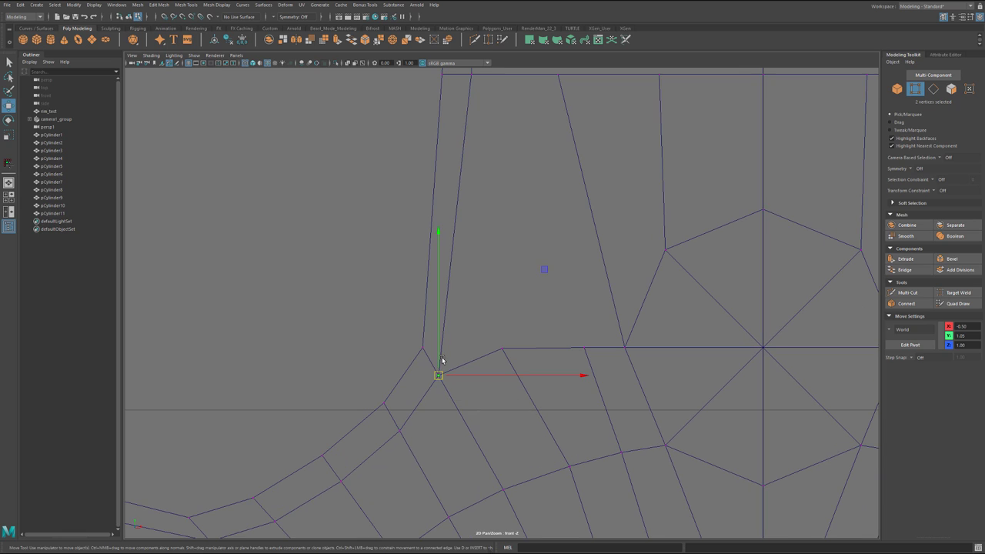
{"action": "key", "text": "g"}
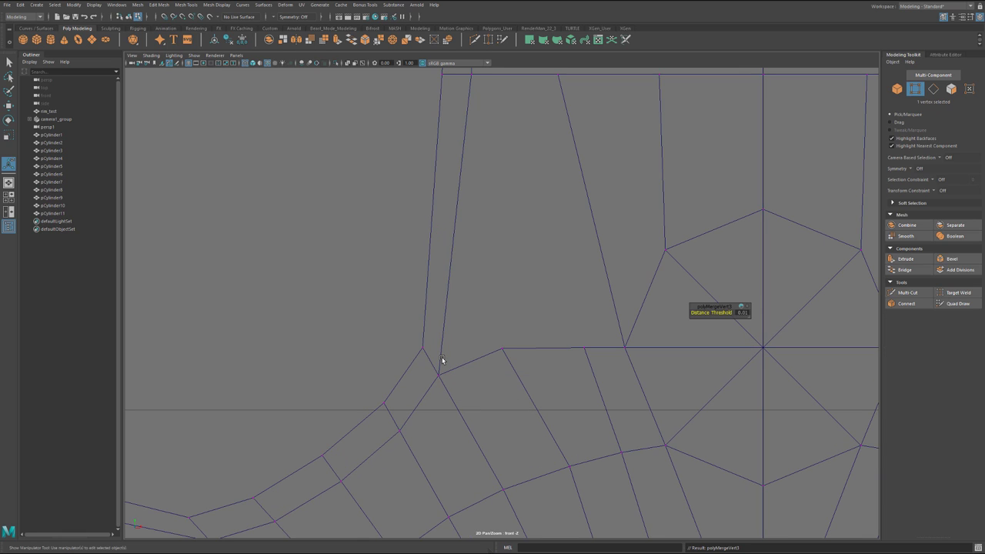
{"action": "mouse_move", "coordinate": [433, 364]}
{"action": "left_mouse_down"}
{"action": "mouse_move", "coordinate": [454, 387]}
{"action": "mouse_move", "coordinate": [444, 372]}
{"action": "mouse_move", "coordinate": [454, 361]}
{"action": "left_mouse_up"}
{"action": "key", "text": "w"}
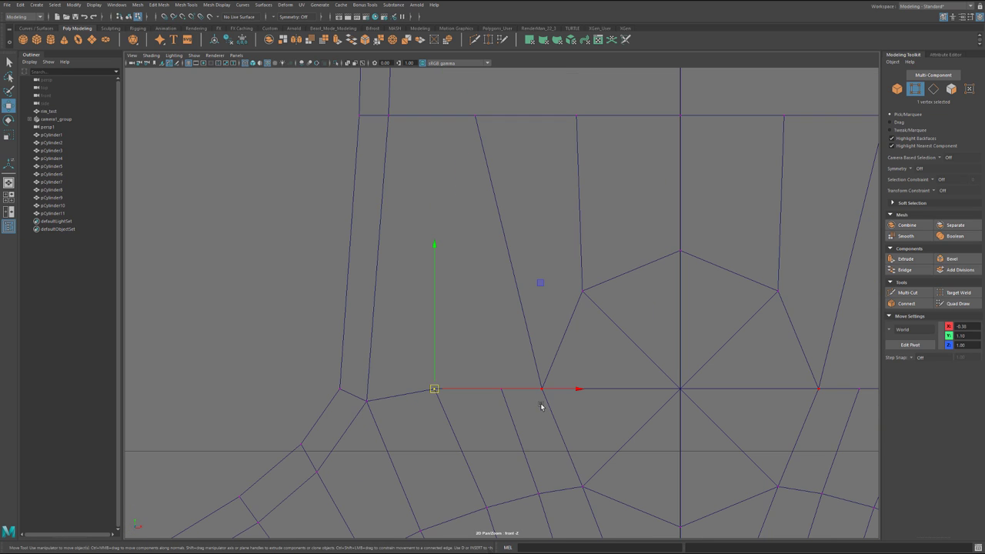
Step: Cut a horizontal edge with Multi-Cut across the spoke just above the bolt hole, ending at the centre line
{"action": "key", "text": "ctrl+shift+x"}
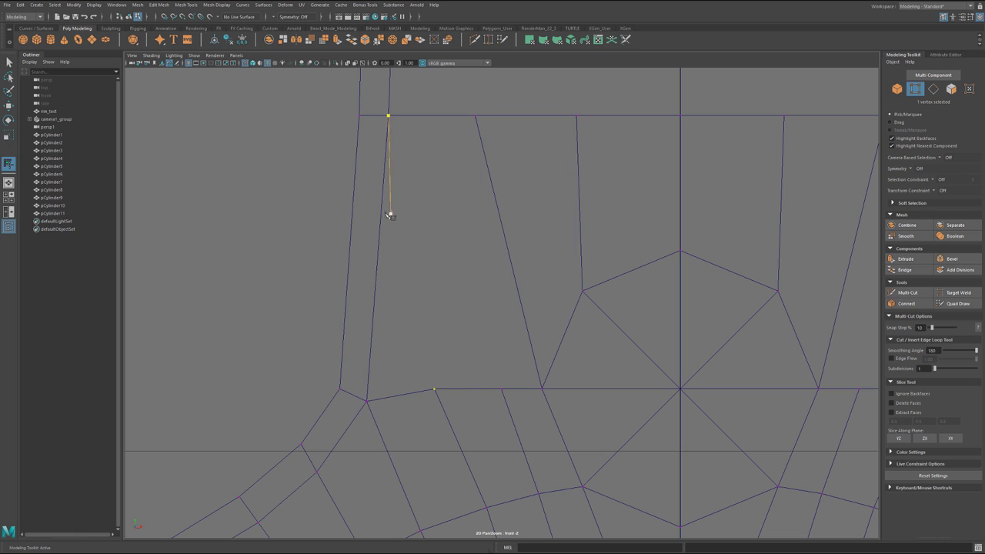
{"action": "left_click", "coordinate": [382, 222], "text": "ctrl"}
{"action": "left_click", "coordinate": [382, 223]}
{"action": "left_click", "coordinate": [380, 222]}
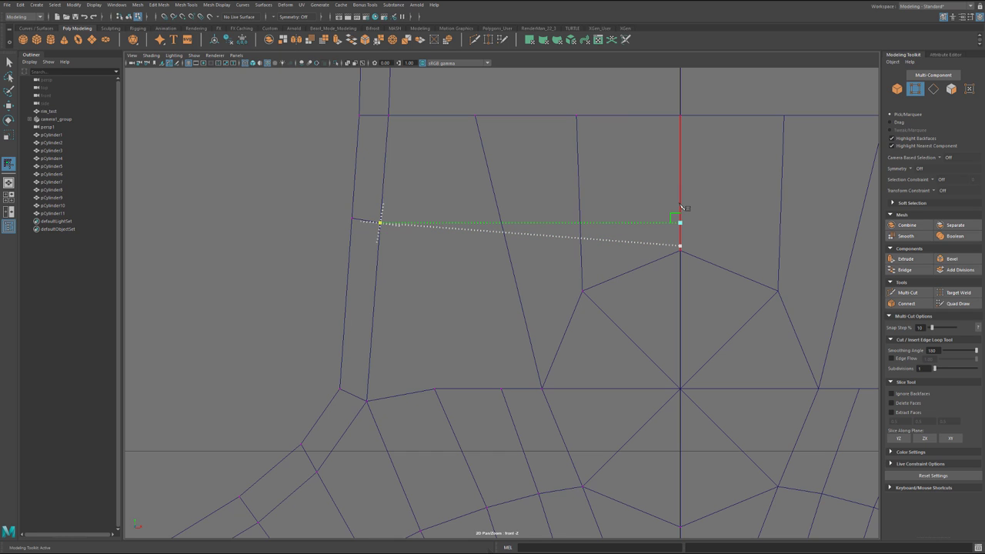
{"action": "left_click", "coordinate": [680, 214]}
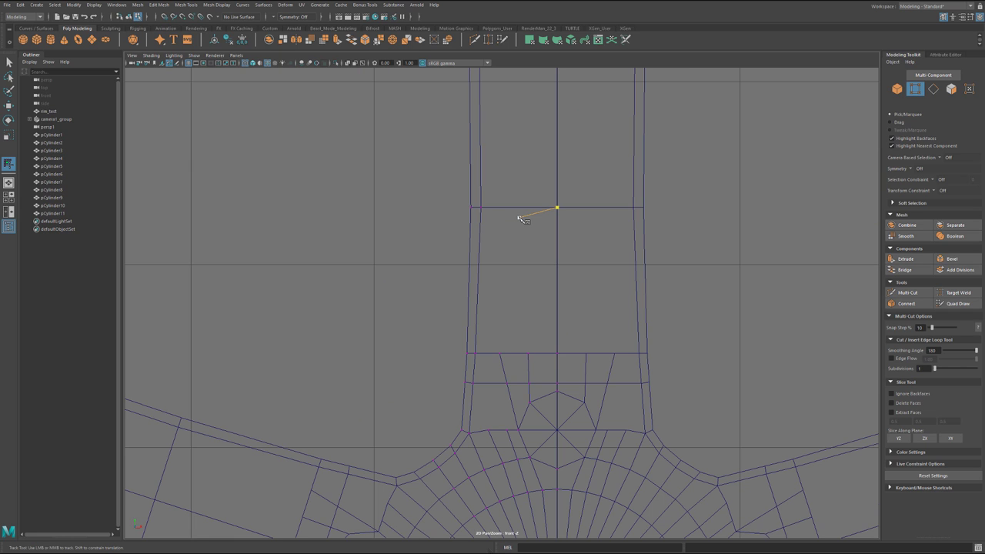
{"action": "right_click", "coordinate": [519, 217]}
Step: Insert a lengthwise edge loop about midway between the spoke's centre line and its side support loop
{"action": "left_click", "coordinate": [503, 463]}
{"action": "middle_click_drag", "start_coordinate": [467, 229], "coordinate": [461, 456], "text": "alt"}
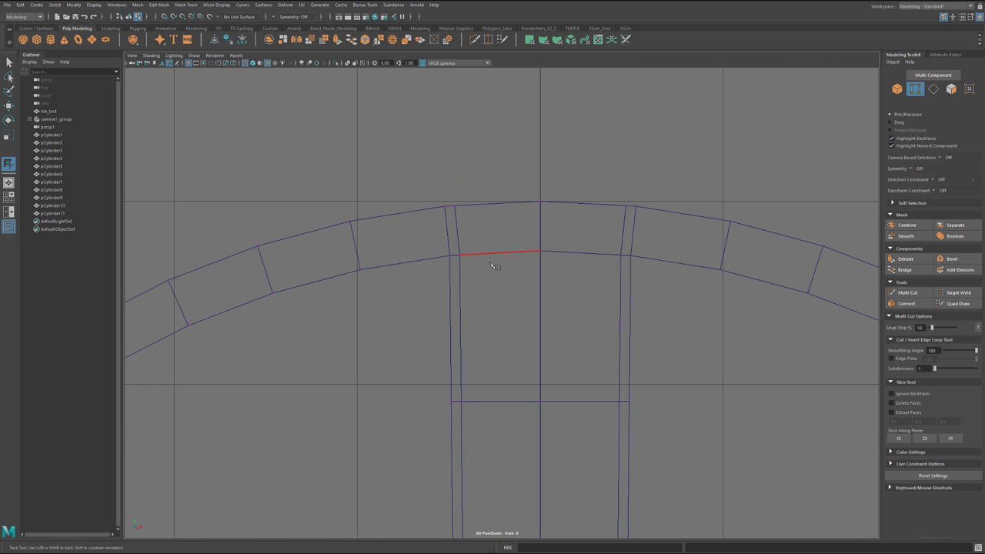
{"action": "middle_click_drag", "start_coordinate": [478, 320], "coordinate": [488, 257], "text": "alt"}
{"action": "key", "text": "ctrl"}
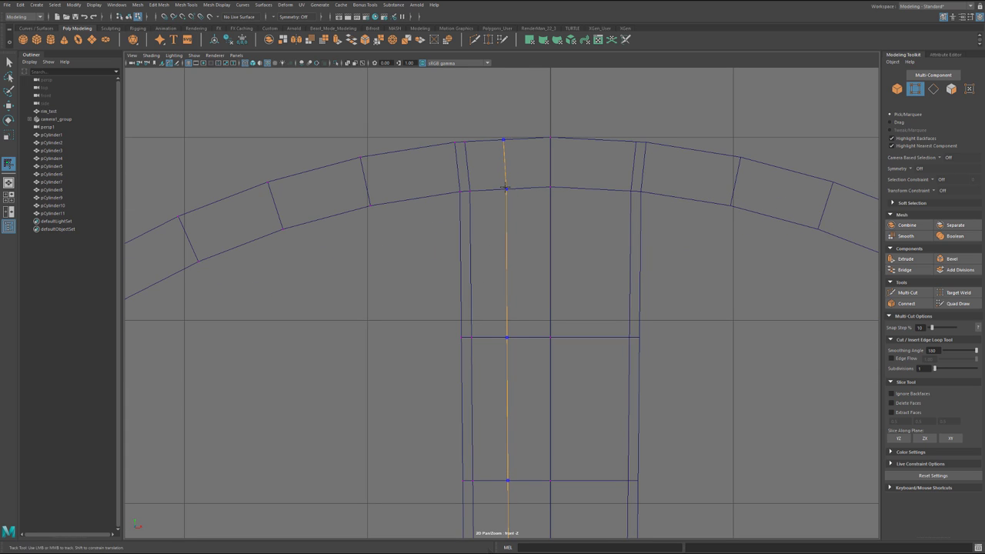
{"action": "left_click", "coordinate": [508, 186], "text": "ctrl"}
Step: Extend the lower end of the spoke's new lengthwise loop straight down to the next cross edge with Multi-Cut
{"action": "middle_click_drag", "start_coordinate": [511, 361], "coordinate": [541, 77], "text": "alt"}
{"action": "right_click_drag", "start_coordinate": [437, 336], "coordinate": [501, 323], "text": "alt"}
{"action": "middle_click_drag", "start_coordinate": [501, 323], "coordinate": [495, 338], "text": "alt"}
{"action": "left_click", "coordinate": [540, 231]}
{"action": "key", "text": "Escape"}
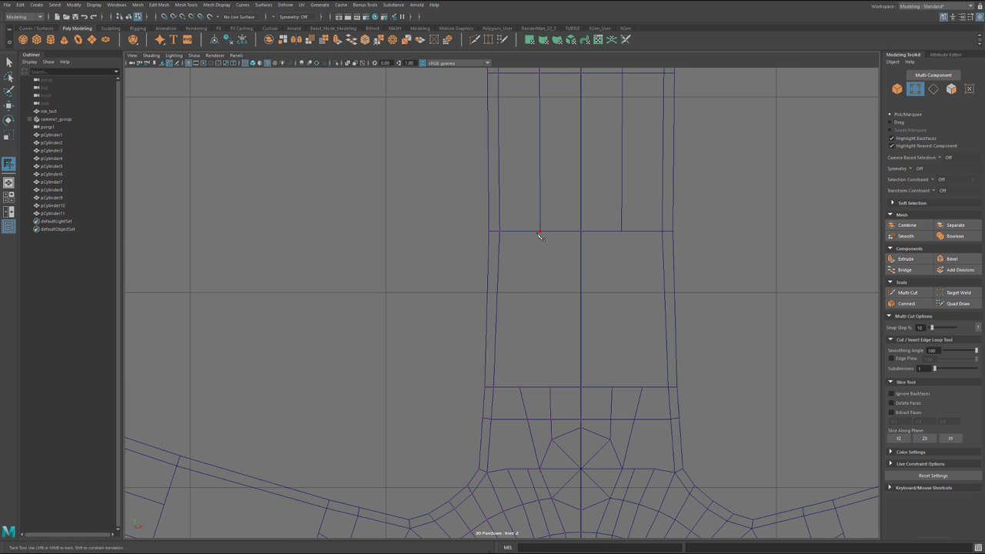
{"action": "left_click", "coordinate": [540, 386]}
{"action": "right_click", "coordinate": [543, 387]}
Step: Move the upper end vertex of the bolt hole's near-vertical edge onto the extended loop's end vertex and merge them
{"action": "middle_click_drag", "start_coordinate": [547, 387], "coordinate": [521, 265], "text": "alt"}
{"action": "scroll", "coordinate": [531, 269], "scroll_direction": "up", "scroll_amount": 5}
{"action": "left_click", "coordinate": [565, 285]}
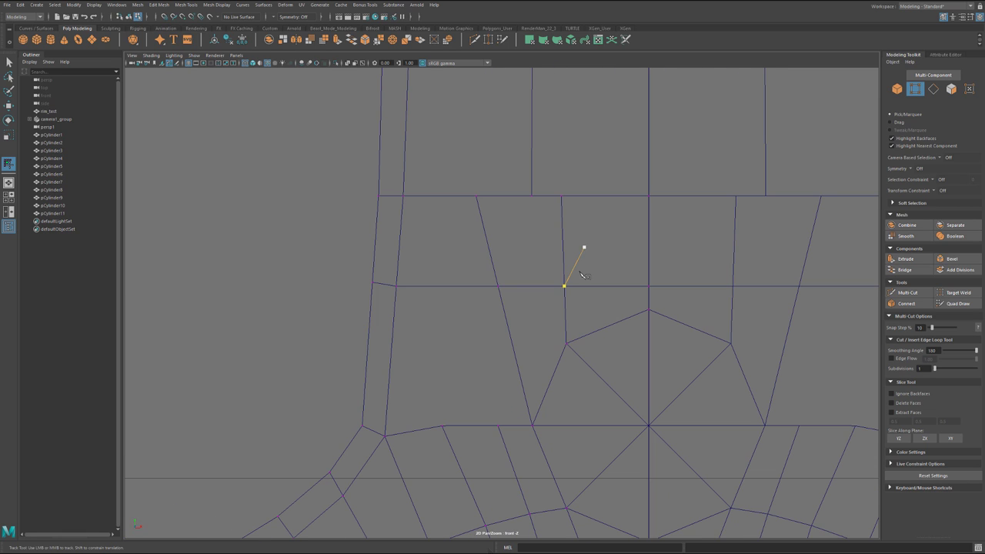
{"action": "left_click", "coordinate": [561, 196]}
{"action": "key", "text": "F9"}
{"action": "key", "text": "q"}
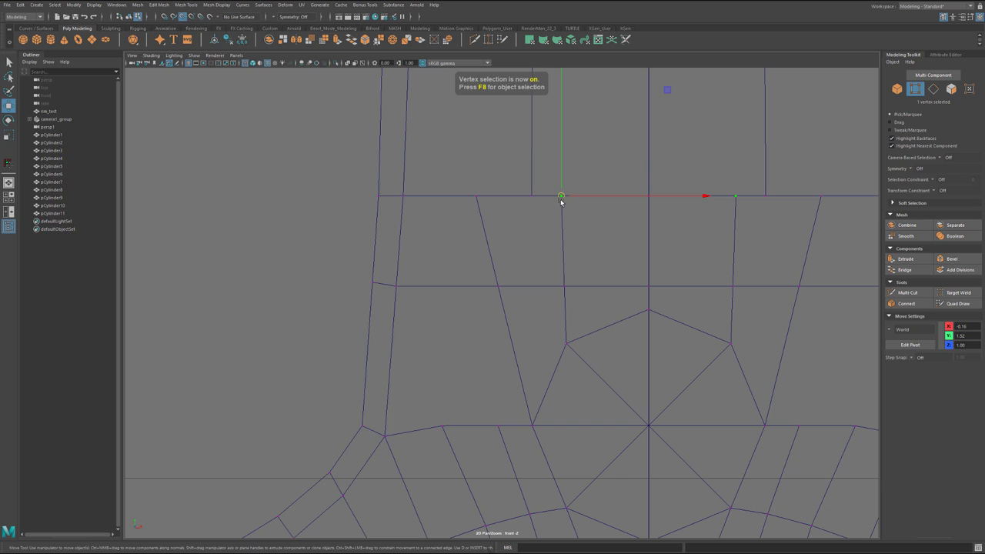
{"action": "left_click_drag", "start_coordinate": [561, 197], "coordinate": [532, 196]}
{"action": "left_click_drag", "start_coordinate": [570, 218], "coordinate": [520, 186]}
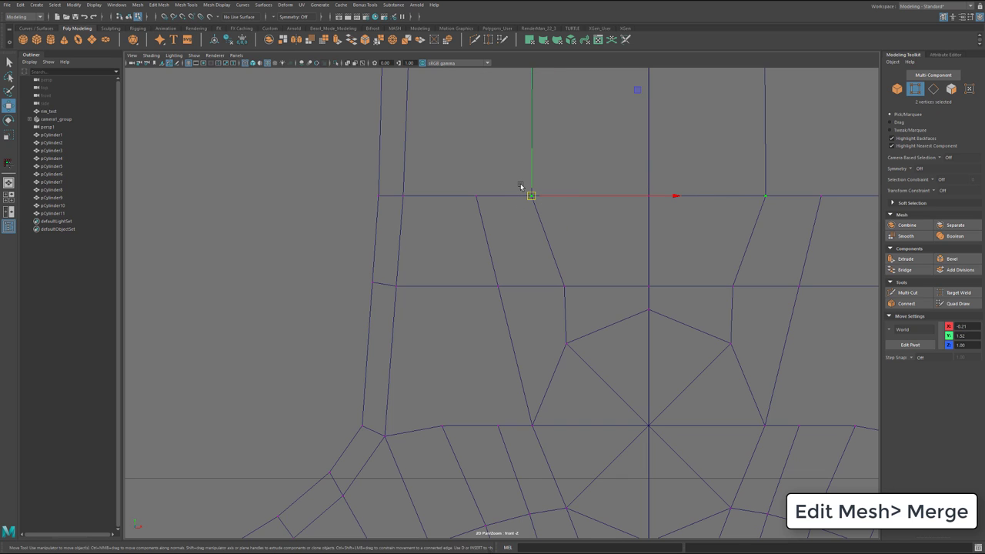
{"action": "key", "text": "g"}
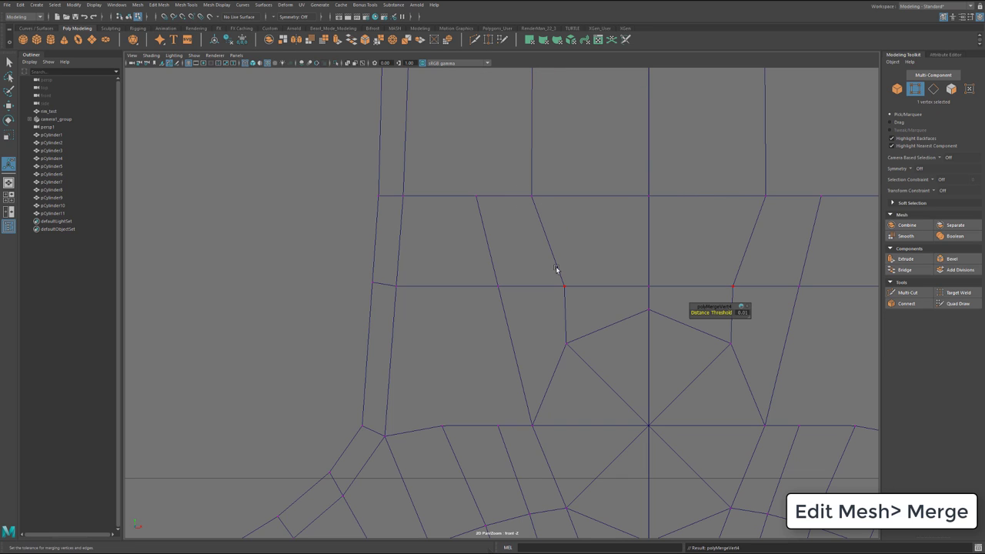
Step: Move the vertex below the merged one outward along X to smooth the edge running down to the bolt hole
{"action": "left_click", "coordinate": [575, 291]}
{"action": "left_click", "coordinate": [572, 289]}
{"action": "key", "text": "w"}
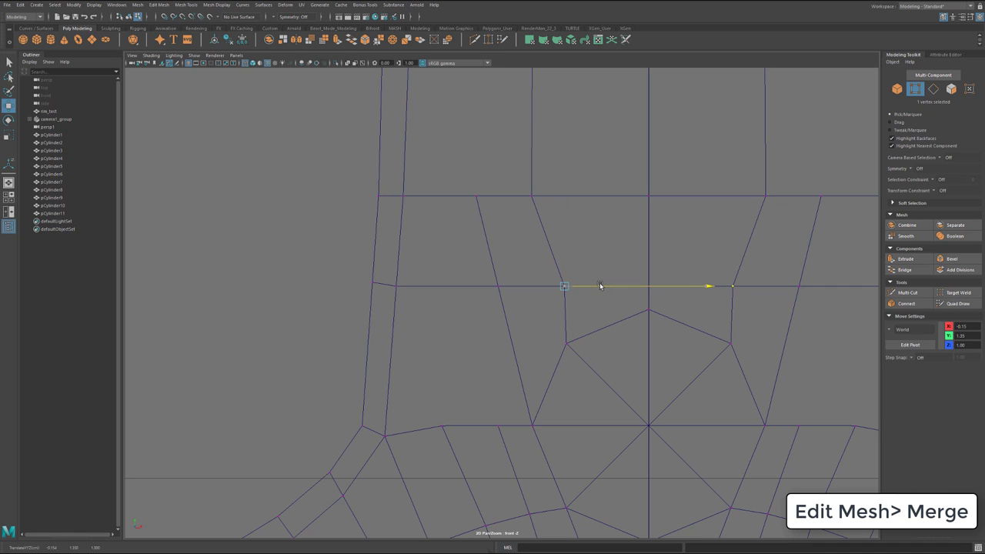
{"action": "left_click_drag", "start_coordinate": [600, 285], "coordinate": [587, 286]}
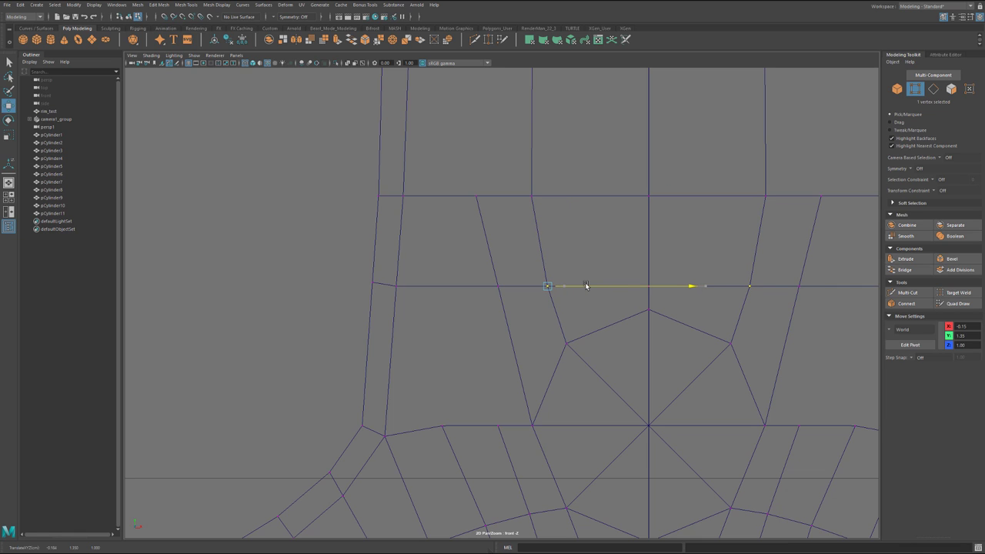
{"action": "middle_click_drag", "start_coordinate": [571, 310], "coordinate": [611, 325], "text": "alt"}
{"action": "scroll", "coordinate": [537, 294], "scroll_direction": "up", "scroll_amount": 1}
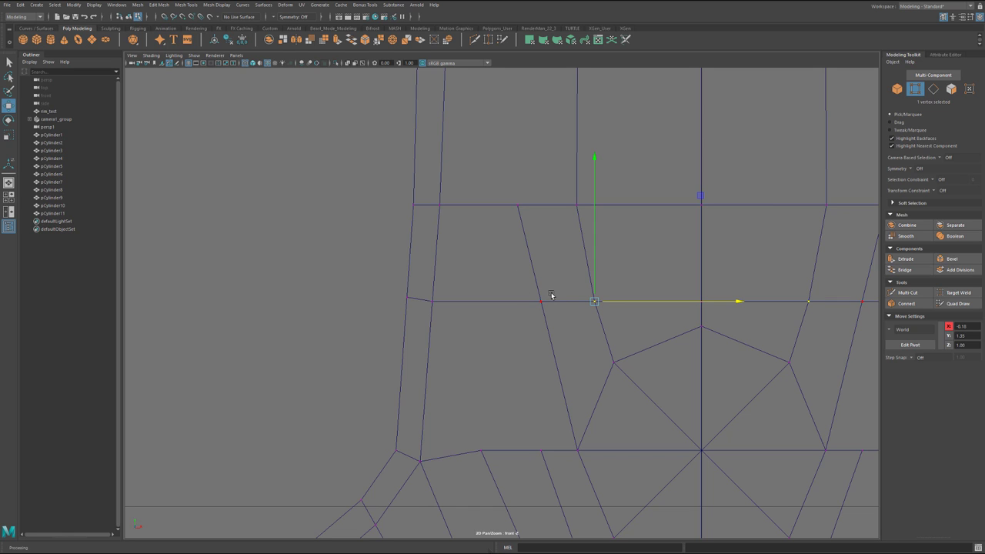
Step: Replace the slanted edge between the two cross edges with a diagonal cut to the spoke's side support loop
{"action": "left_click", "coordinate": [530, 253]}
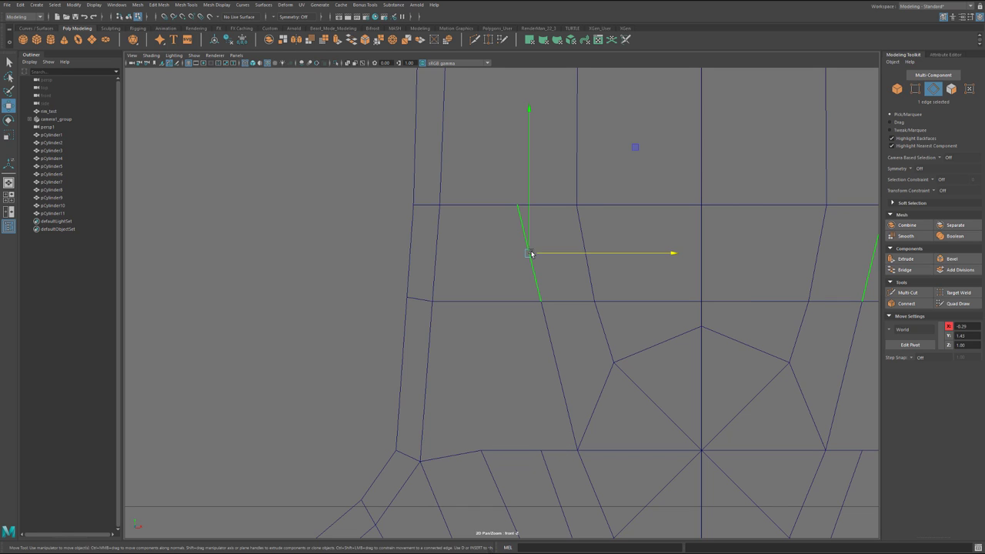
{"action": "key", "text": "Delete"}
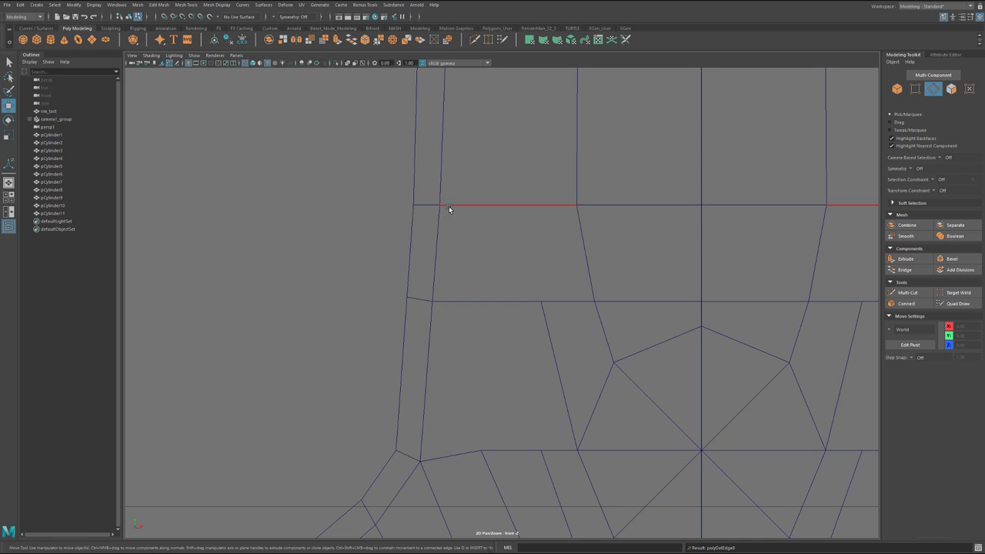
{"action": "key", "text": "ctrl+shift+x"}
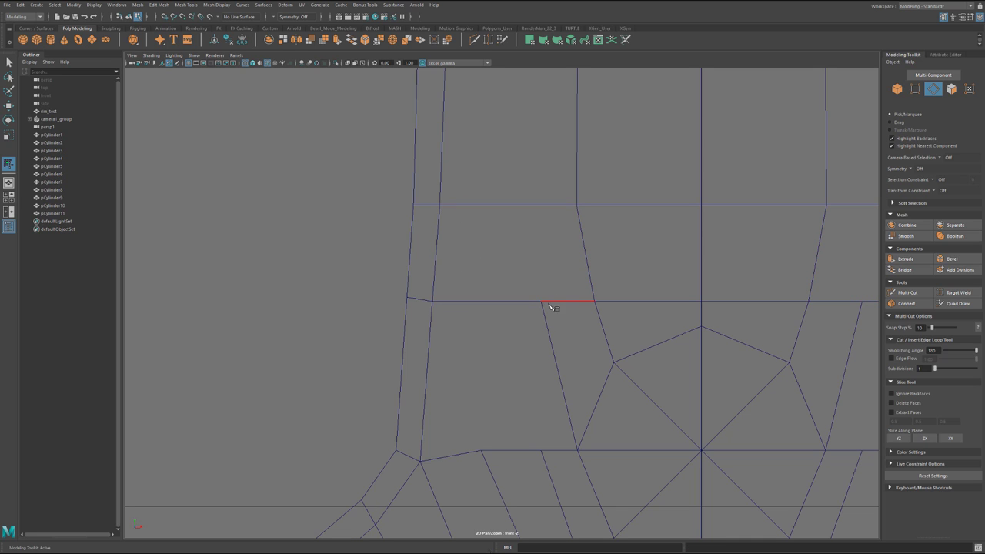
{"action": "left_click", "coordinate": [541, 302]}
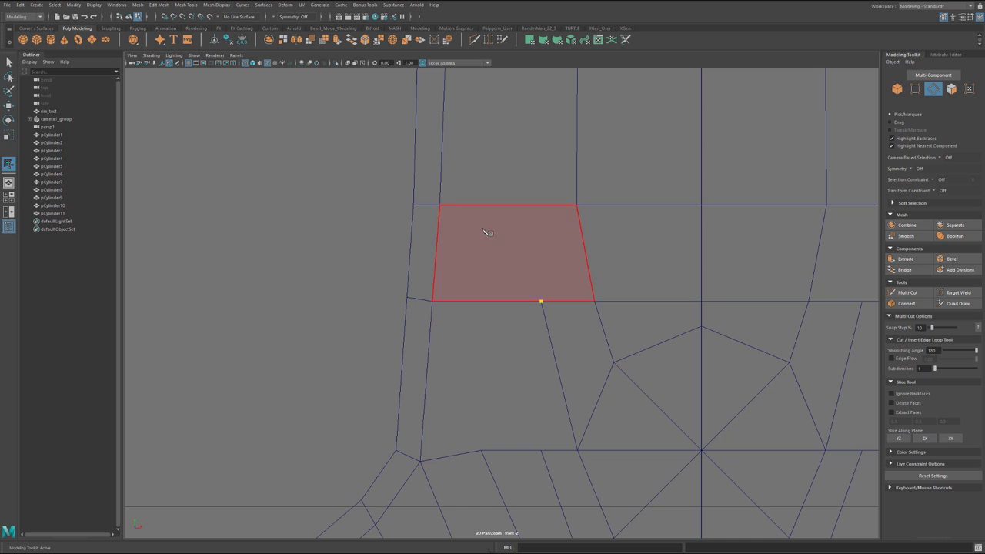
{"action": "left_click", "coordinate": [440, 205]}
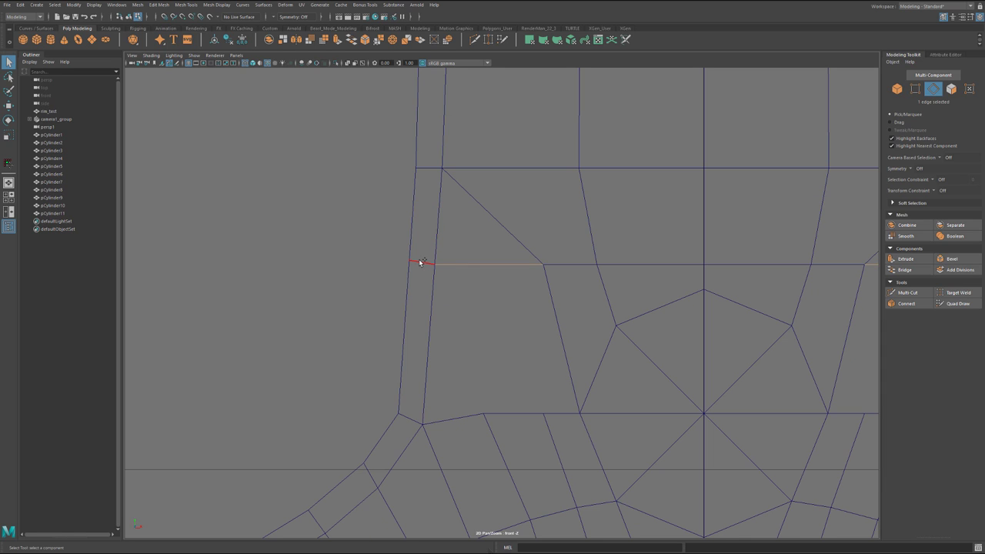
Step: Delete the leftover part of the lower cross edge between the diagonal's lower end and the spoke's side edge
{"action": "key", "text": "Delete"}
{"action": "middle_click_drag", "start_coordinate": [455, 306], "coordinate": [424, 315], "text": "alt"}
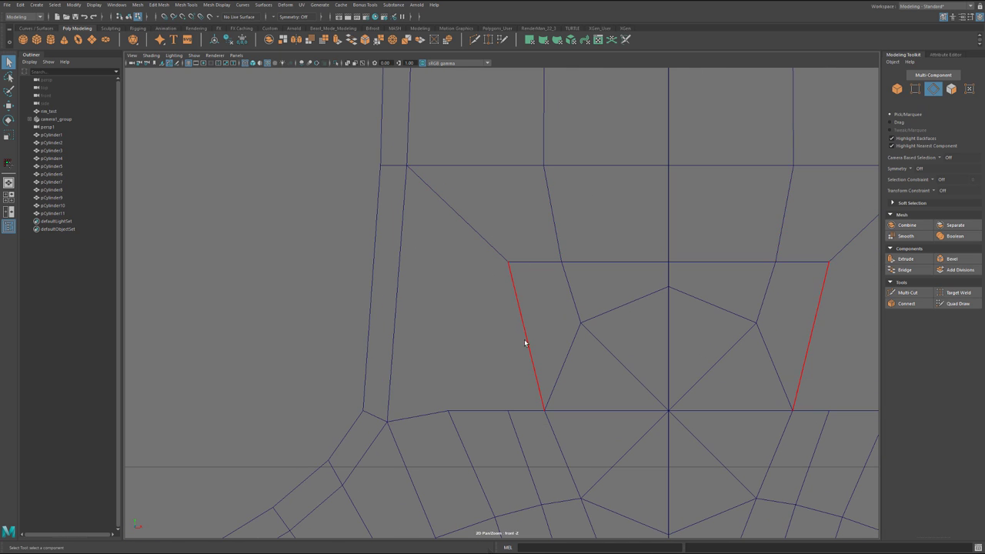
{"action": "middle_click_drag", "start_coordinate": [449, 357], "coordinate": [491, 228], "text": "alt"}
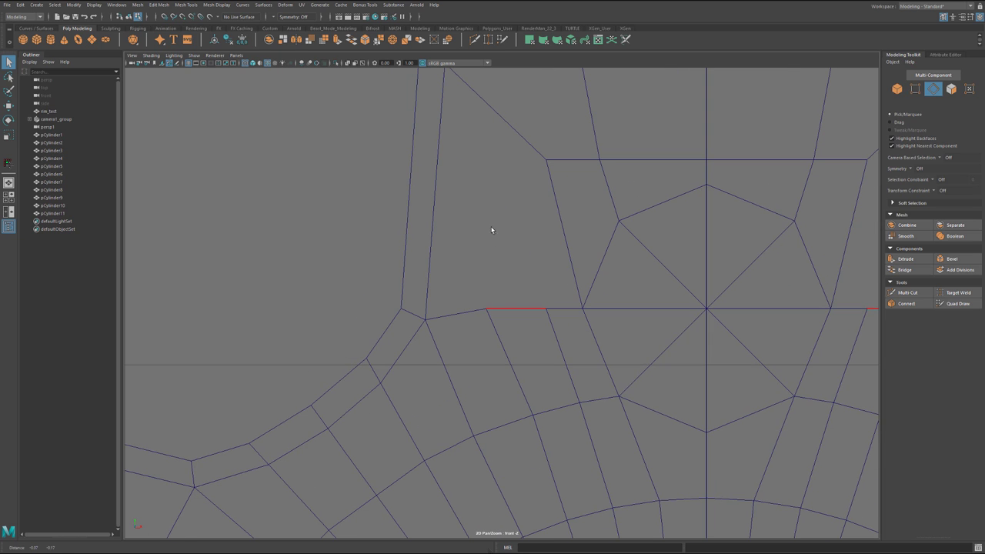
{"action": "right_click_drag", "start_coordinate": [451, 302], "coordinate": [490, 342], "text": "alt"}
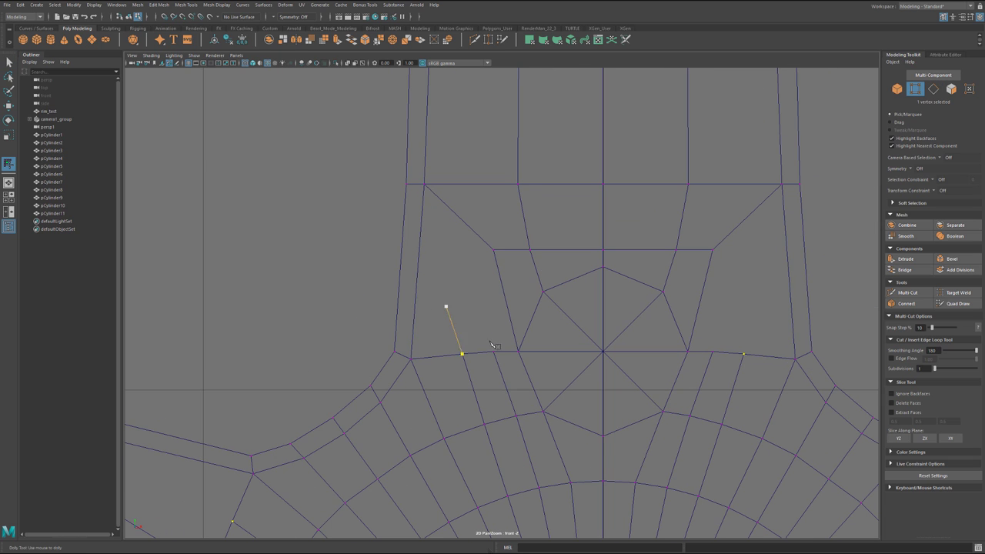
{"action": "left_click", "coordinate": [493, 250]}
{"action": "scroll", "coordinate": [412, 285], "scroll_direction": "up", "scroll_amount": 3}
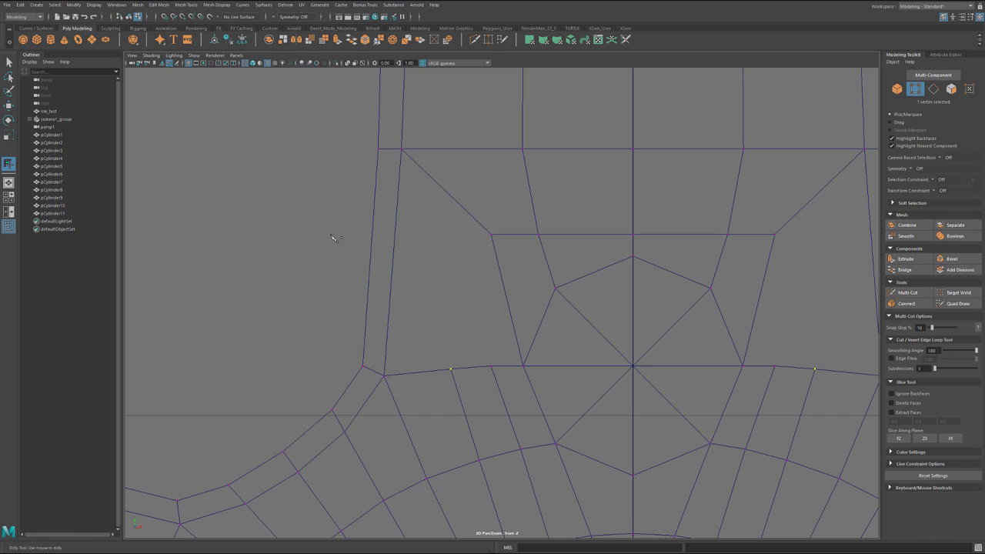
{"action": "left_click", "coordinate": [491, 365]}
{"action": "key", "text": "Escape"}
{"action": "left_click", "coordinate": [385, 375]}
{"action": "key", "text": "Escape"}
{"action": "left_click", "coordinate": [523, 366]}
{"action": "key", "text": "Escape"}
{"action": "left_click", "coordinate": [491, 233]}
{"action": "key", "text": "Escape"}
{"action": "left_click", "coordinate": [363, 365]}
{"action": "key", "text": "BackSpace"}
Step: Cut two bent edge paths from the vertices along the spoke's base up beside the bolt hole and out to the spoke's side edge
{"action": "left_click", "coordinate": [467, 247]}
{"action": "left_click", "coordinate": [375, 207]}
{"action": "key", "text": "Return"}
{"action": "left_click", "coordinate": [436, 272]}
{"action": "left_click", "coordinate": [371, 258]}
{"action": "key", "text": "Return"}
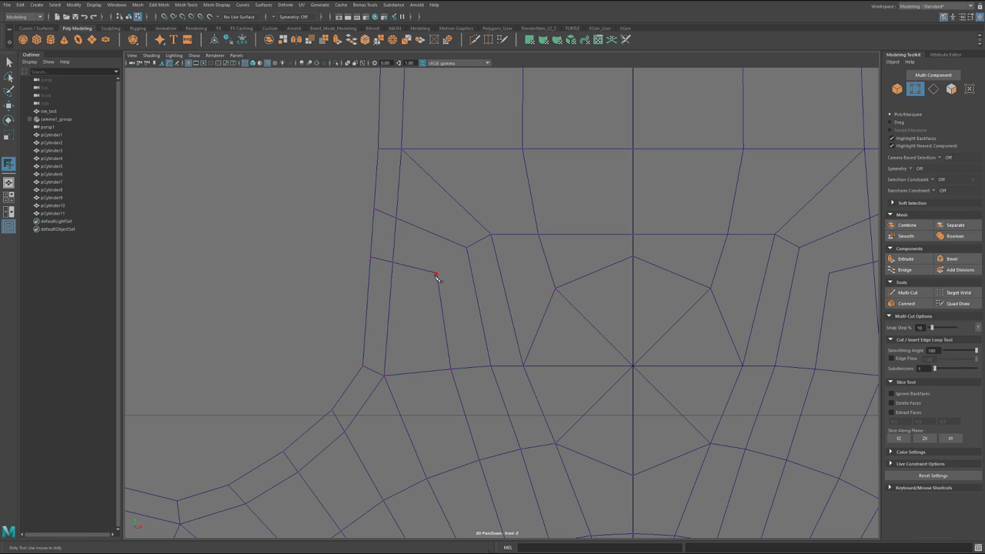
Step: Connect the corners of the two bent edge paths diagonally to the upper corner of the bolt hole's surrounding edges
{"action": "left_click", "coordinate": [467, 248]}
{"action": "key", "text": "Return"}
{"action": "left_click", "coordinate": [491, 235]}
{"action": "key", "text": "ctrl+z"}
{"action": "left_click", "coordinate": [467, 248]}
Step: Reposition the corner vertices of the bent edge paths and the vertices above the bolt hole to even out the edge flow
{"action": "middle_click_drag", "start_coordinate": [520, 297], "coordinate": [550, 293], "text": "alt"}
{"action": "key", "text": "q"}
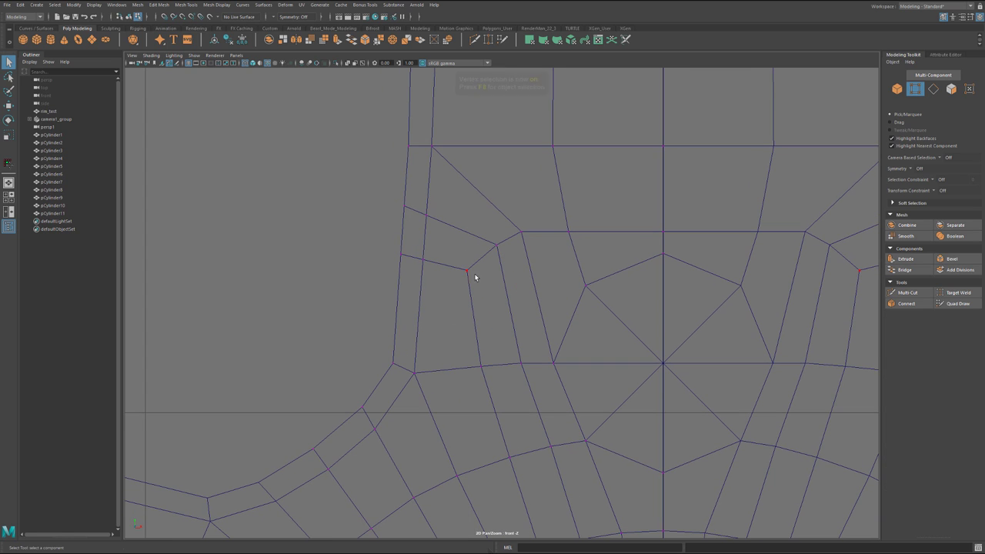
{"action": "key", "text": "F9"}
{"action": "left_click_drag", "start_coordinate": [459, 262], "coordinate": [473, 282]}
{"action": "key", "text": "w"}
{"action": "left_click_drag", "start_coordinate": [490, 239], "coordinate": [501, 250]}
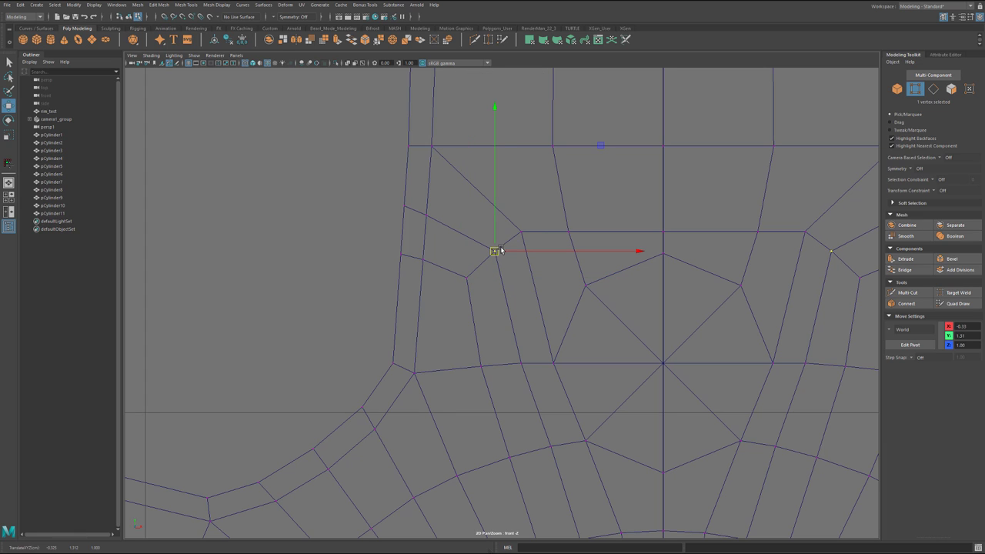
{"action": "middle_click_drag", "start_coordinate": [523, 236], "coordinate": [523, 233]}
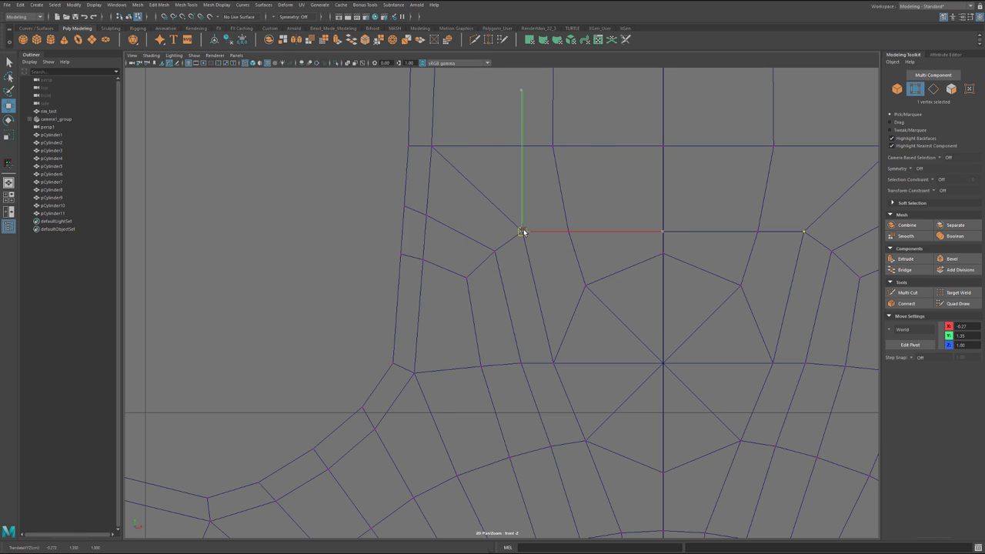
{"action": "left_click", "coordinate": [570, 229]}
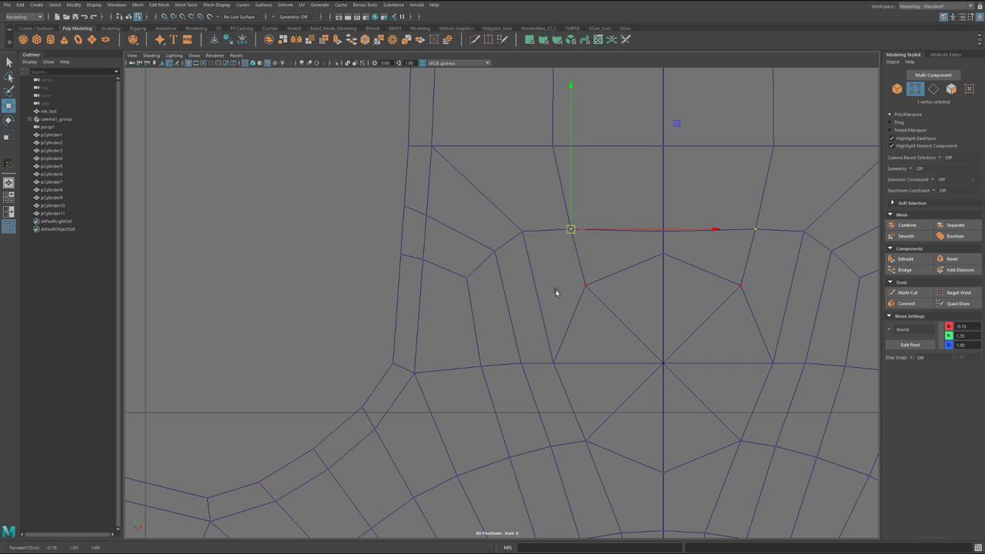
Step: Shift the lower bent path's two vertices on the spoke's side edge inward and slightly down
{"action": "middle_click_drag", "start_coordinate": [565, 293], "coordinate": [610, 340], "text": "alt"}
{"action": "scroll", "coordinate": [611, 305], "scroll_direction": "up", "scroll_amount": 2}
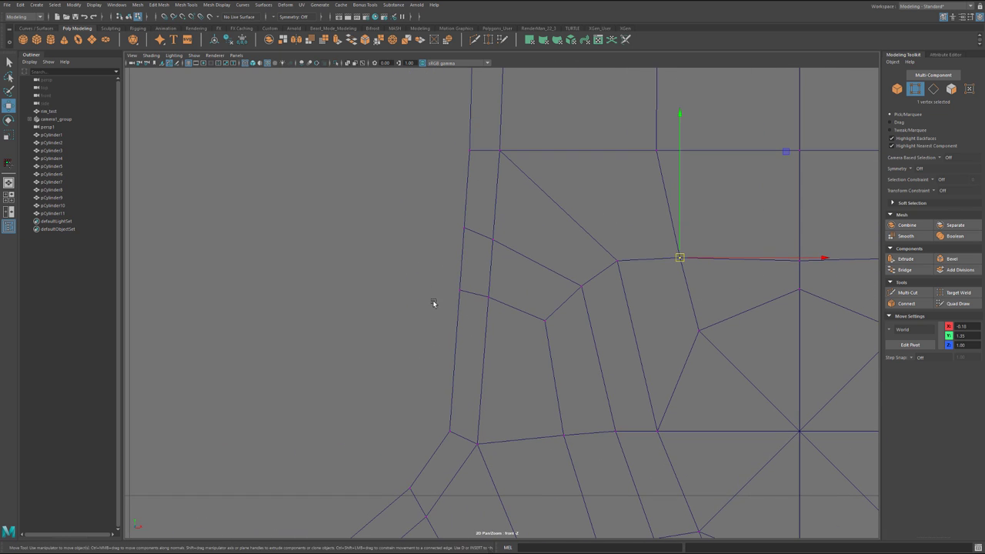
{"action": "left_click_drag", "start_coordinate": [424, 277], "coordinate": [524, 353]}
{"action": "left_click_drag", "start_coordinate": [549, 293], "coordinate": [547, 300]}
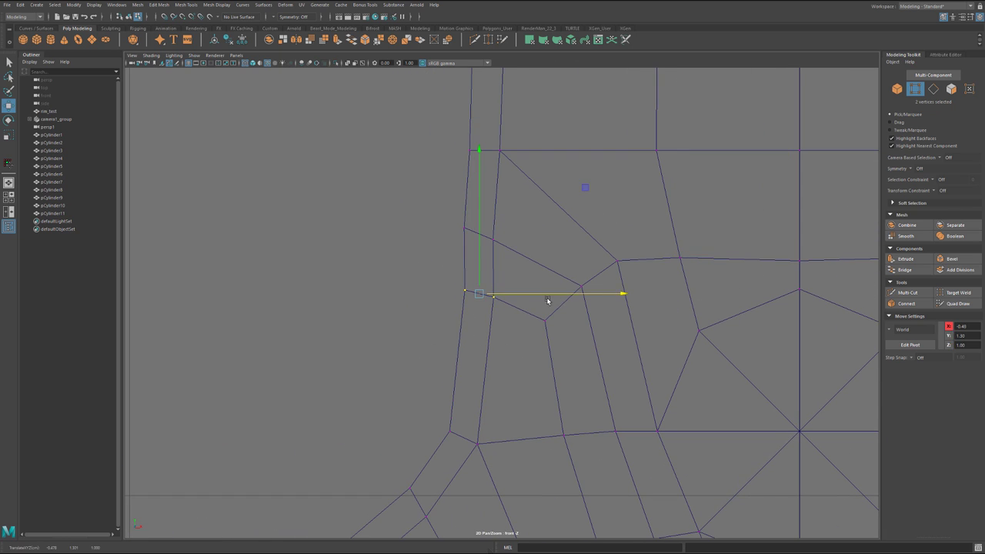
{"action": "left_click_drag", "start_coordinate": [480, 295], "coordinate": [481, 295]}
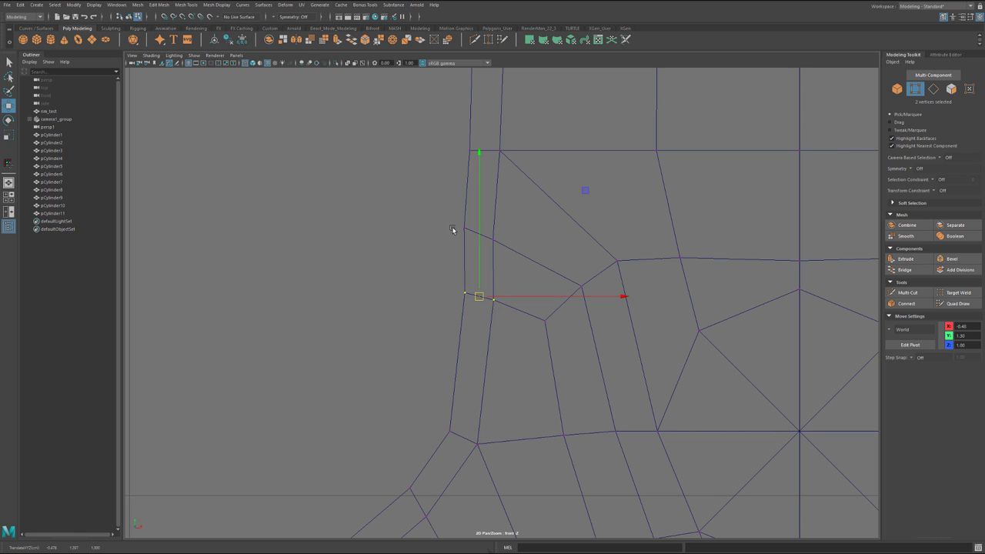
Step: Adjust the vertex pairs on the spoke's side edge and lower the lower bent path's corner vertex for more even spacing
{"action": "left_click_drag", "start_coordinate": [453, 230], "coordinate": [529, 237]}
{"action": "middle_click_drag", "start_coordinate": [572, 177], "coordinate": [587, 203], "text": "alt"}
{"action": "left_click_drag", "start_coordinate": [479, 159], "coordinate": [552, 176]}
{"action": "middle_click_drag", "start_coordinate": [510, 345], "coordinate": [514, 304], "text": "alt"}
{"action": "left_click_drag", "start_coordinate": [517, 303], "coordinate": [499, 320]}
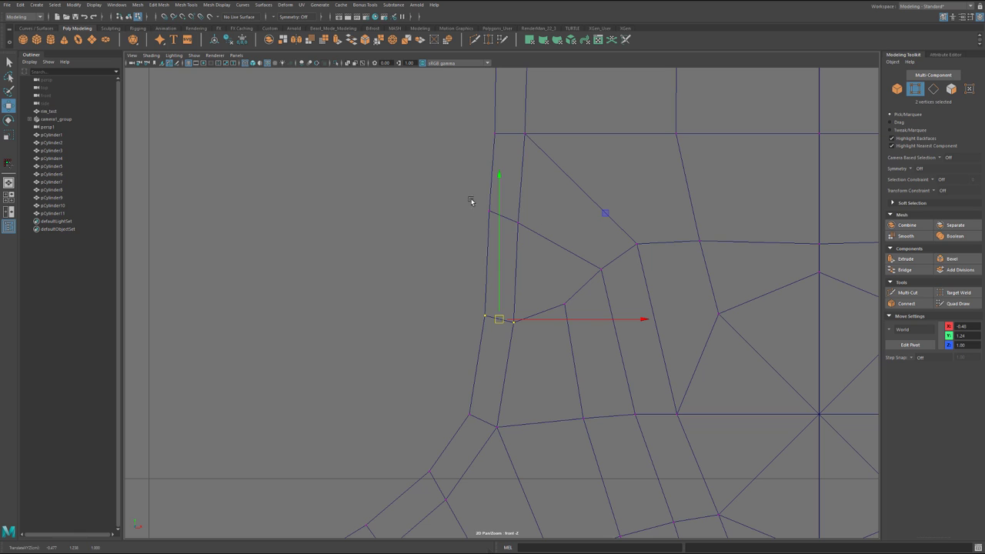
{"action": "left_click_drag", "start_coordinate": [487, 199], "coordinate": [512, 233]}
{"action": "scroll", "coordinate": [549, 297], "scroll_direction": "up", "scroll_amount": 3}
{"action": "left_click", "coordinate": [582, 305]}
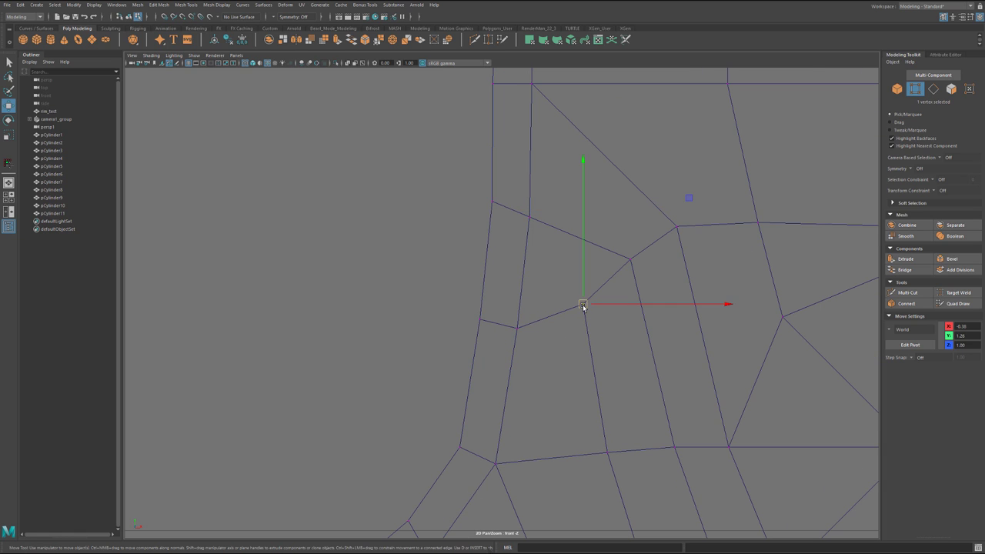
{"action": "left_click_drag", "start_coordinate": [583, 308], "coordinate": [588, 337]}
Step: Cut a support edge path around one half of the bolt hole, from the centre line above it to the centre line below
{"action": "middle_click_drag", "start_coordinate": [620, 250], "coordinate": [365, 112], "text": "alt"}
{"action": "scroll", "coordinate": [531, 169], "scroll_direction": "down", "scroll_amount": 1}
{"action": "key", "text": "ctrl+shift+x"}
{"action": "left_click", "coordinate": [591, 133]}
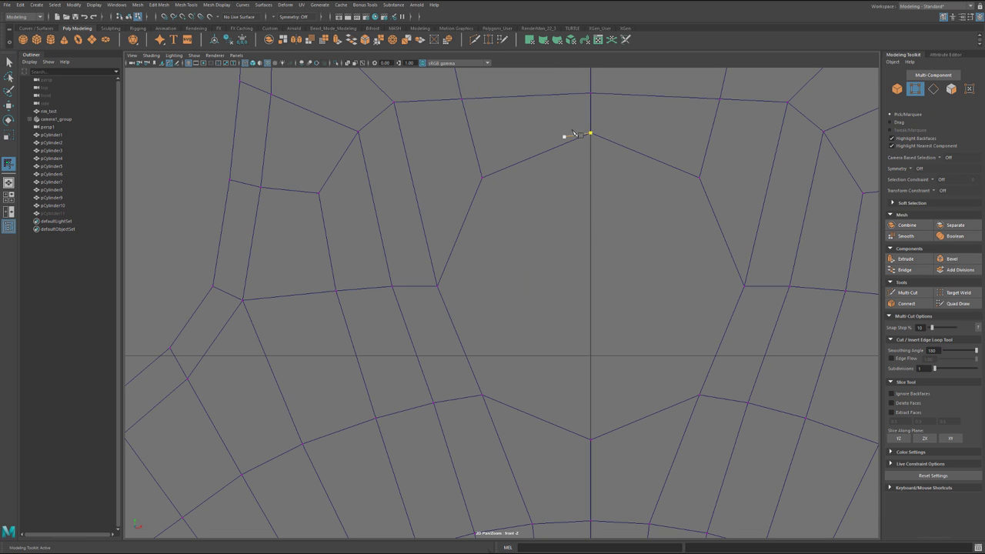
{"action": "left_click", "coordinate": [590, 113]}
{"action": "left_click", "coordinate": [478, 160]}
{"action": "left_click", "coordinate": [431, 262]}
{"action": "left_click", "coordinate": [460, 399]}
{"action": "left_click", "coordinate": [492, 419]}
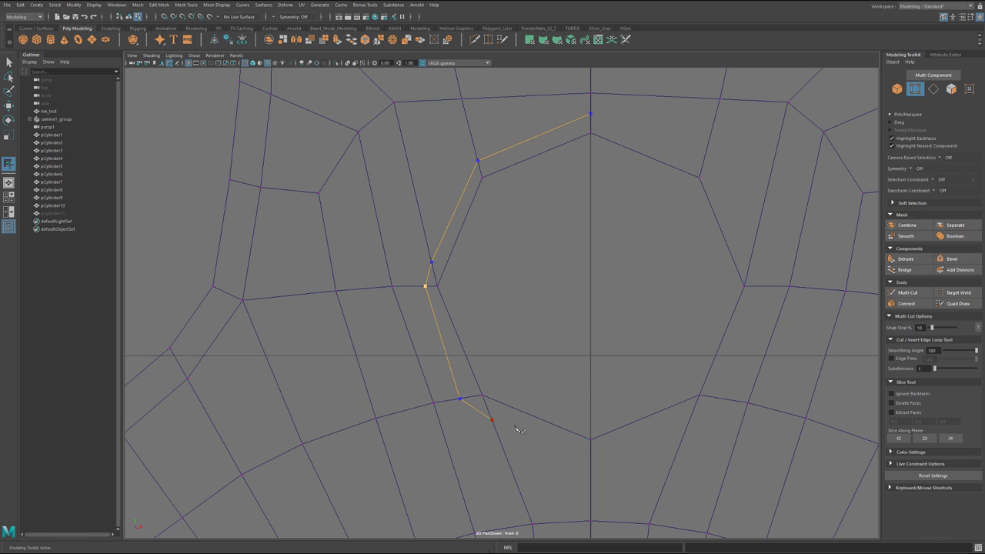
{"action": "left_click", "coordinate": [591, 457]}
{"action": "key", "text": "Return"}
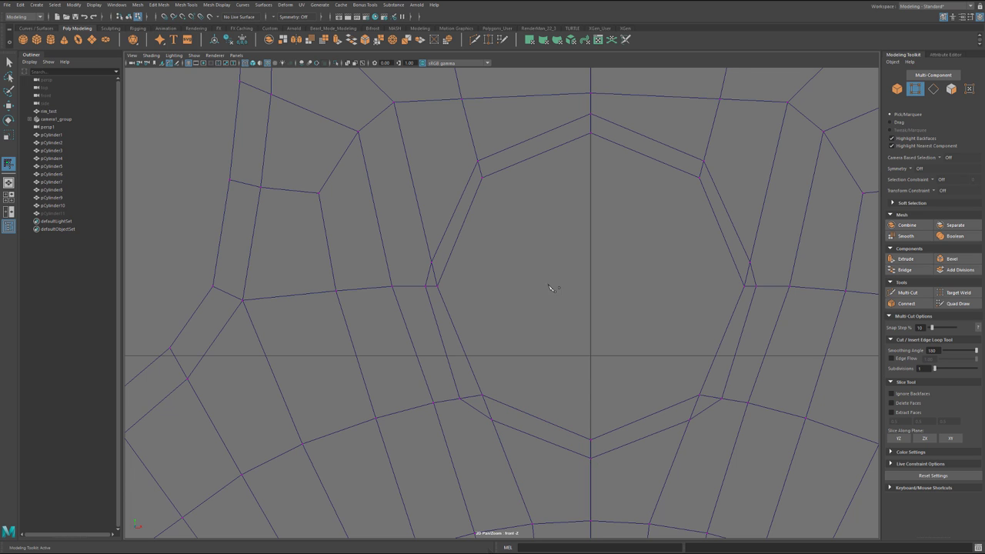
Step: Move the upper corner vertex of the bolt hole's support loop outward, away from the hole's corner
{"action": "scroll", "coordinate": [549, 285], "scroll_direction": "up", "scroll_amount": 1}
{"action": "middle_click_drag", "start_coordinate": [512, 223], "coordinate": [571, 290], "text": "alt"}
{"action": "key", "text": "w"}
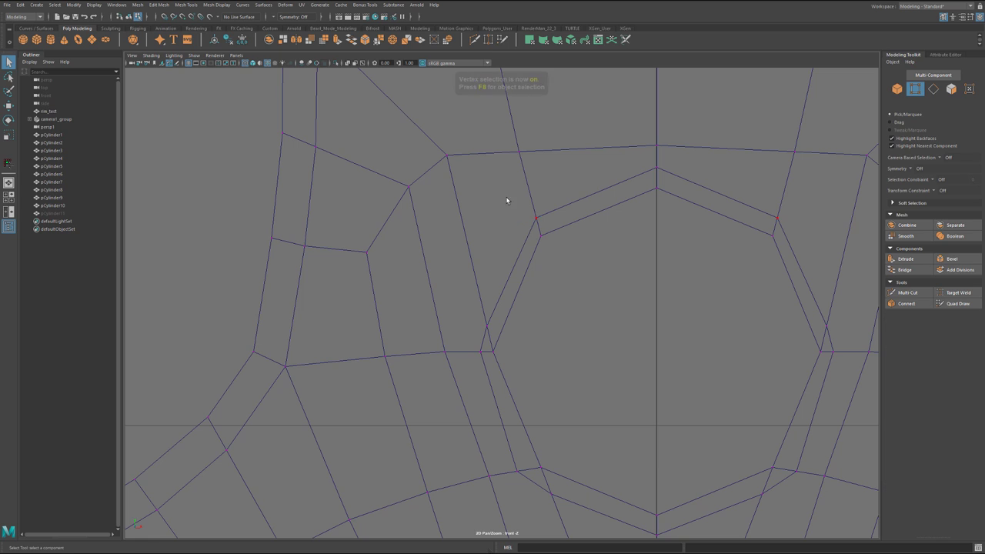
{"action": "key", "text": "F9"}
{"action": "left_click", "coordinate": [537, 217]}
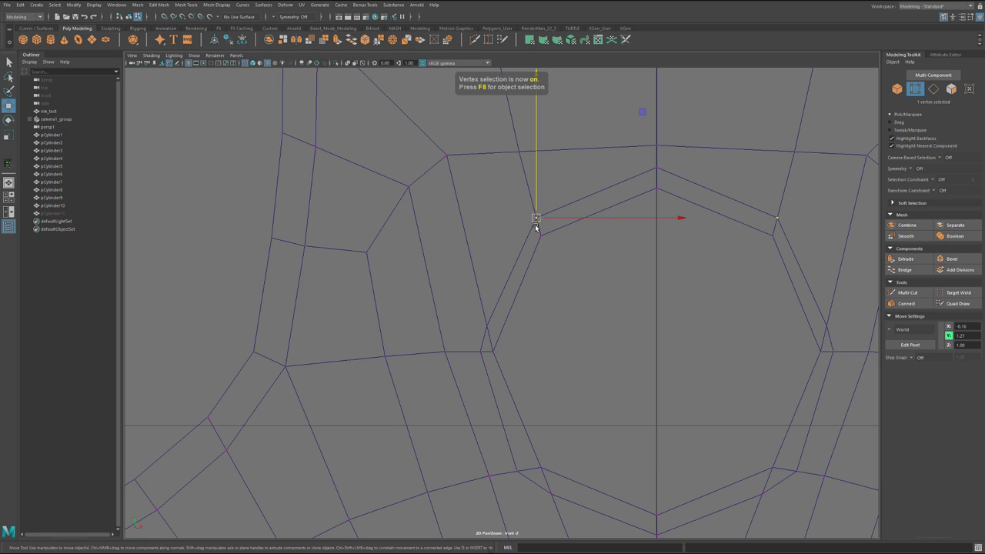
{"action": "left_click_drag", "start_coordinate": [537, 225], "coordinate": [526, 224]}
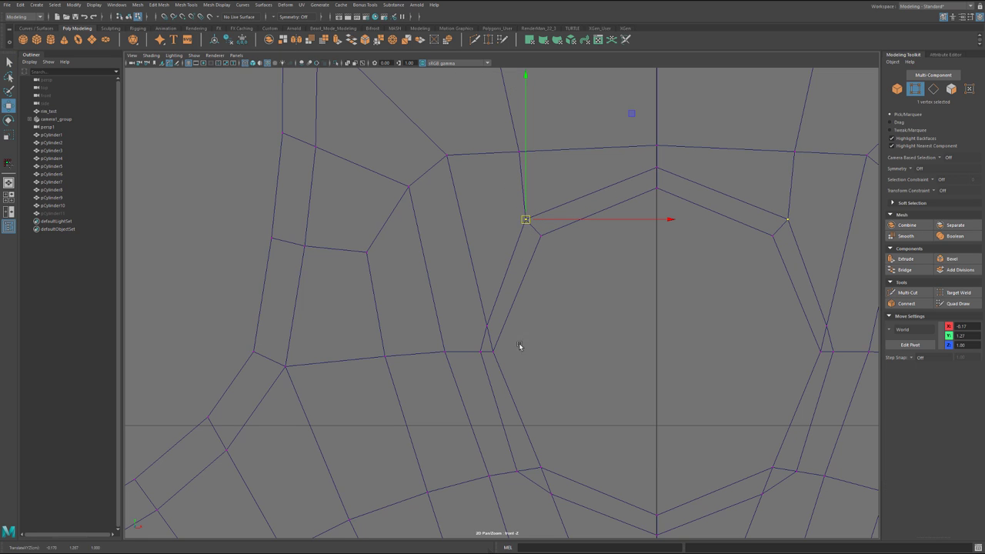
Step: Move the extra support-loop vertex onto the loop's side corner beside the bolt hole and merge the overlapping vertices
{"action": "scroll", "coordinate": [524, 378], "scroll_direction": "up", "scroll_amount": 2}
{"action": "left_click", "coordinate": [471, 371]}
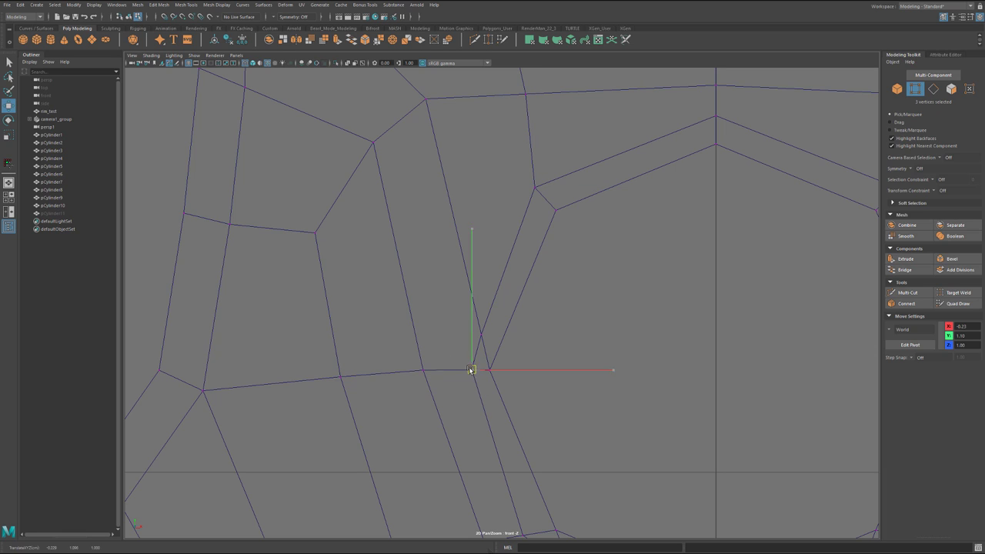
{"action": "key", "text": "t"}
{"action": "left_click", "coordinate": [481, 336]}
{"action": "key", "text": "w"}
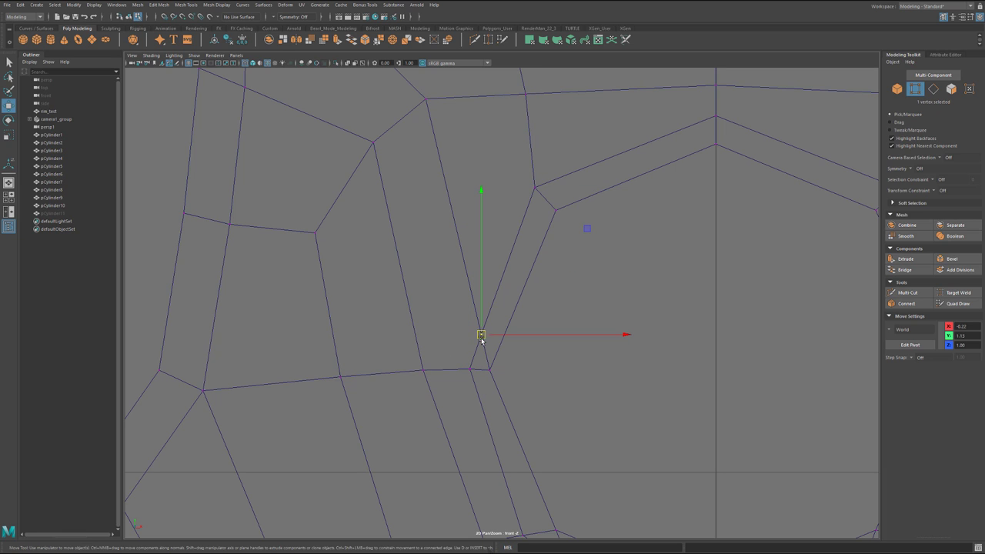
{"action": "left_click_drag", "start_coordinate": [481, 336], "coordinate": [467, 359]}
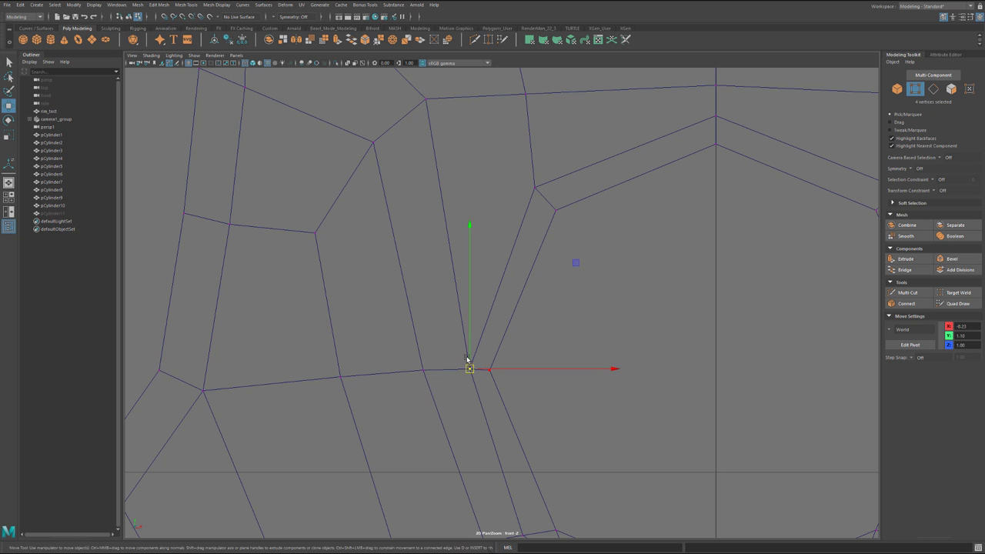
{"action": "key", "text": "g"}
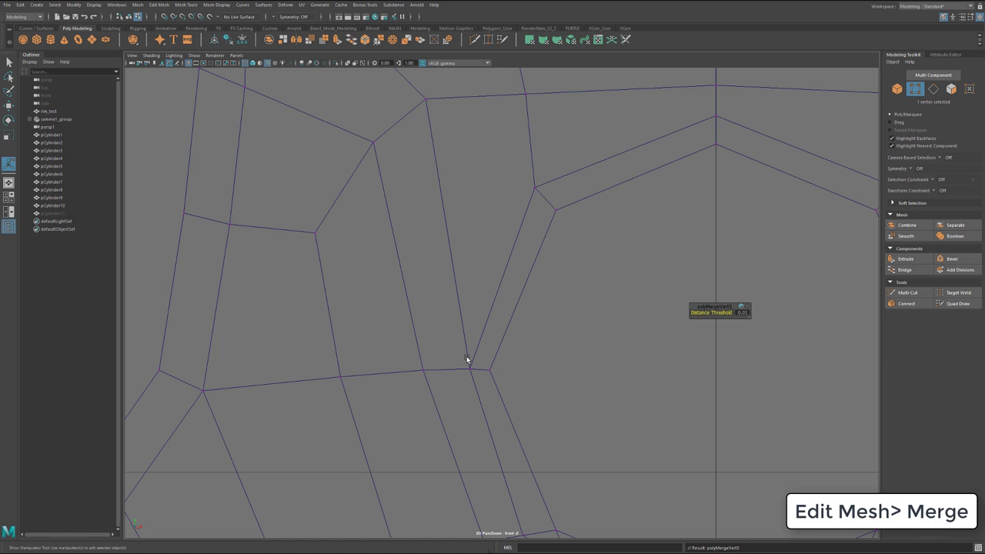
Step: Merge the two support-loop vertices at the bolt hole's lower corner into a single vertex
{"action": "middle_click_drag", "start_coordinate": [477, 398], "coordinate": [477, 316], "text": "alt"}
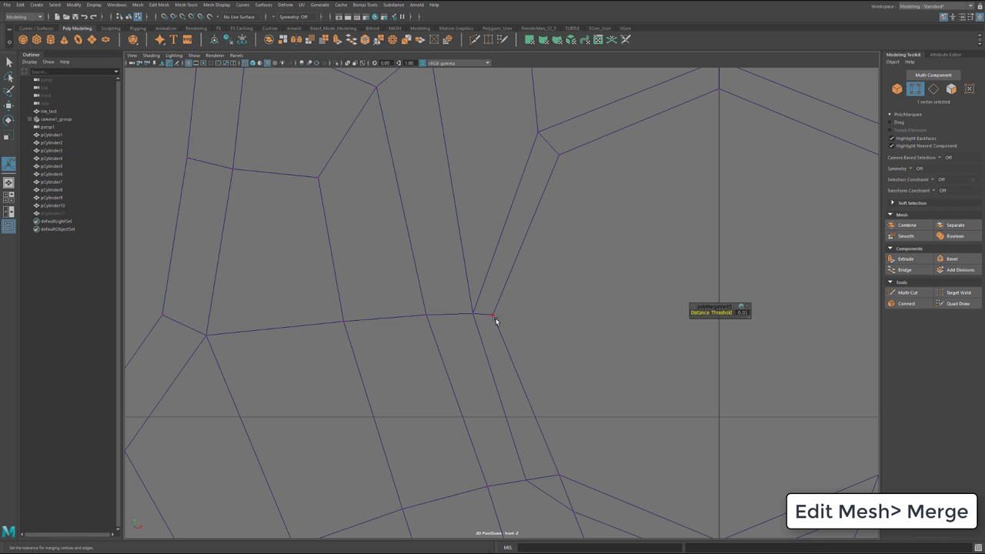
{"action": "middle_click_drag", "start_coordinate": [523, 418], "coordinate": [506, 351], "text": "alt"}
{"action": "left_click", "coordinate": [508, 371]}
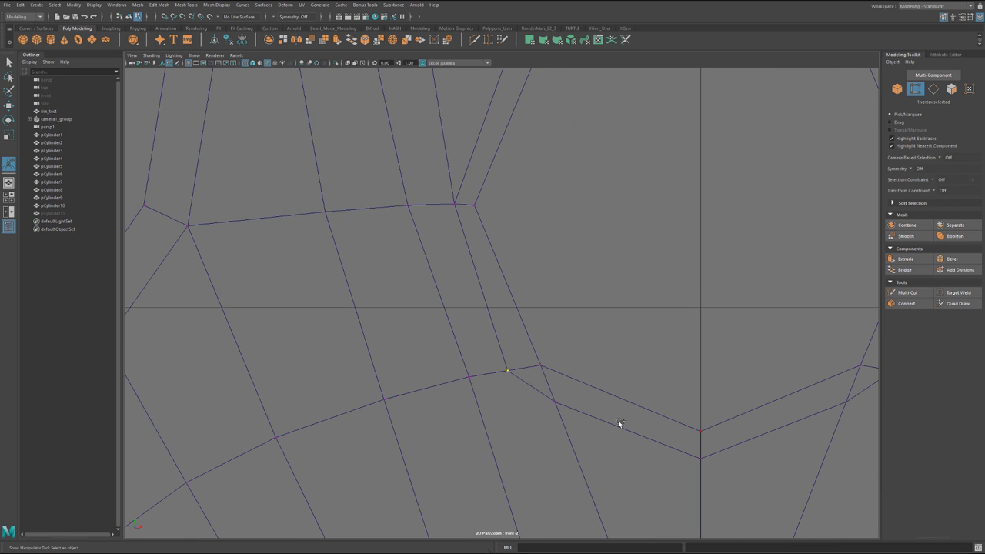
{"action": "left_click", "coordinate": [555, 403], "text": "shift"}
{"action": "key", "text": "g"}
Step: Nudge the support loop's lower and side corner vertices outward and lower the vertex beside the lower corner
{"action": "middle_click_drag", "start_coordinate": [553, 386], "coordinate": [505, 275], "text": "alt"}
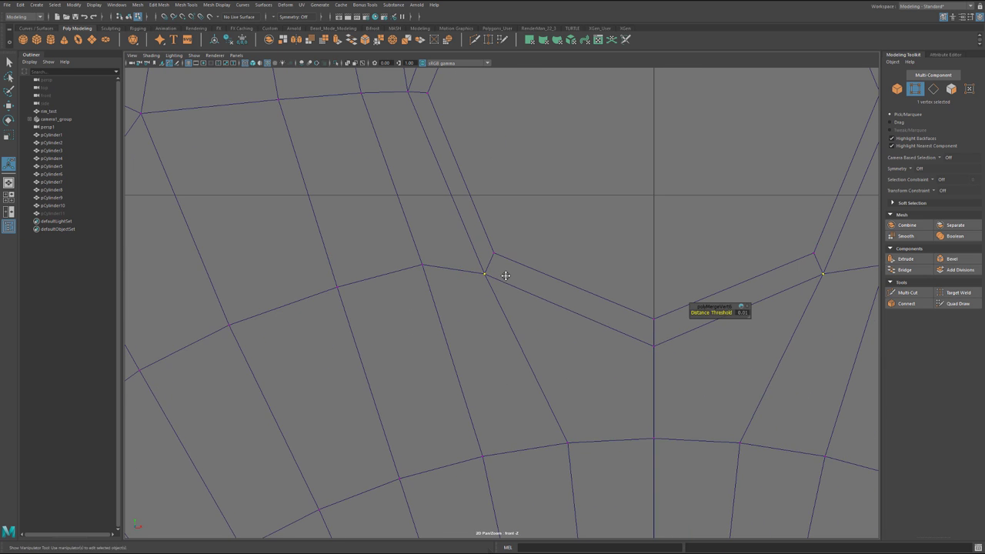
{"action": "middle_click_drag", "start_coordinate": [539, 361], "coordinate": [530, 432], "text": "alt"}
{"action": "middle_click_drag", "start_coordinate": [458, 113], "coordinate": [553, 174], "text": "alt"}
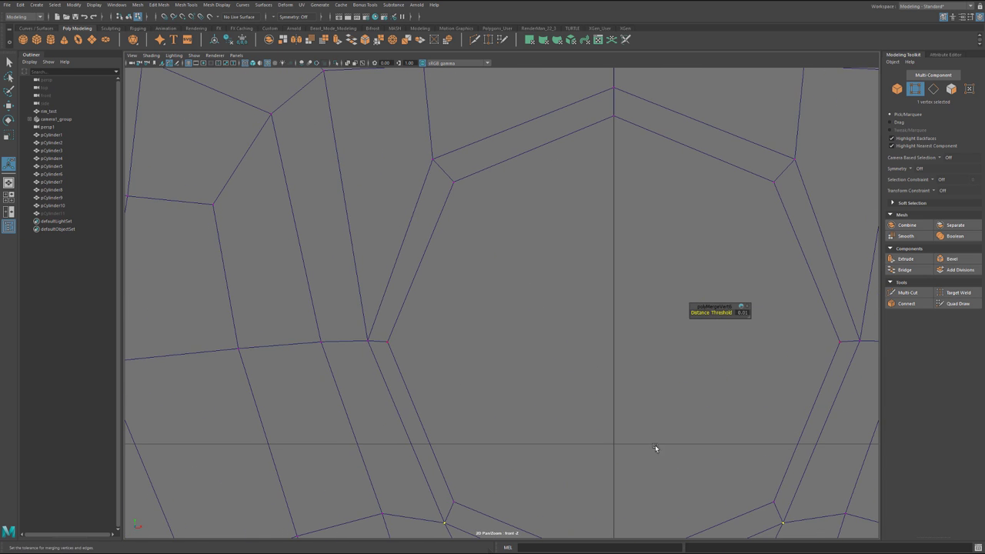
{"action": "middle_click_drag", "start_coordinate": [542, 325], "coordinate": [534, 187], "text": "alt"}
{"action": "scroll", "coordinate": [530, 376], "scroll_direction": "up", "scroll_amount": 1}
{"action": "middle_click_drag", "start_coordinate": [435, 401], "coordinate": [498, 388], "text": "alt"}
{"action": "key", "text": "w"}
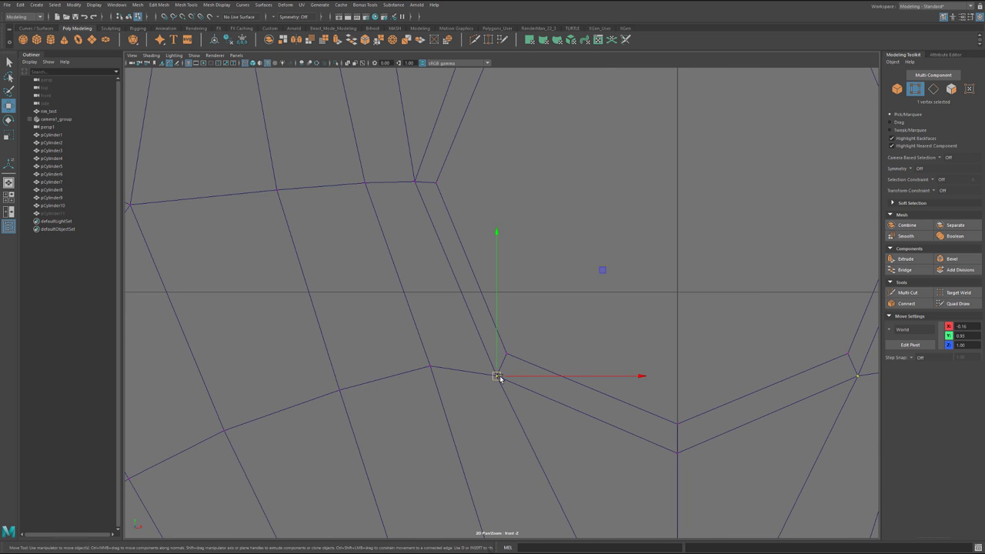
{"action": "left_click_drag", "start_coordinate": [500, 378], "coordinate": [488, 380]}
{"action": "middle_click_drag", "start_coordinate": [489, 379], "coordinate": [524, 432], "text": "alt"}
{"action": "left_click", "coordinate": [451, 236]}
{"action": "left_click_drag", "start_coordinate": [452, 236], "coordinate": [446, 237]}
{"action": "middle_click_drag", "start_coordinate": [445, 237], "coordinate": [442, 258], "text": "alt"}
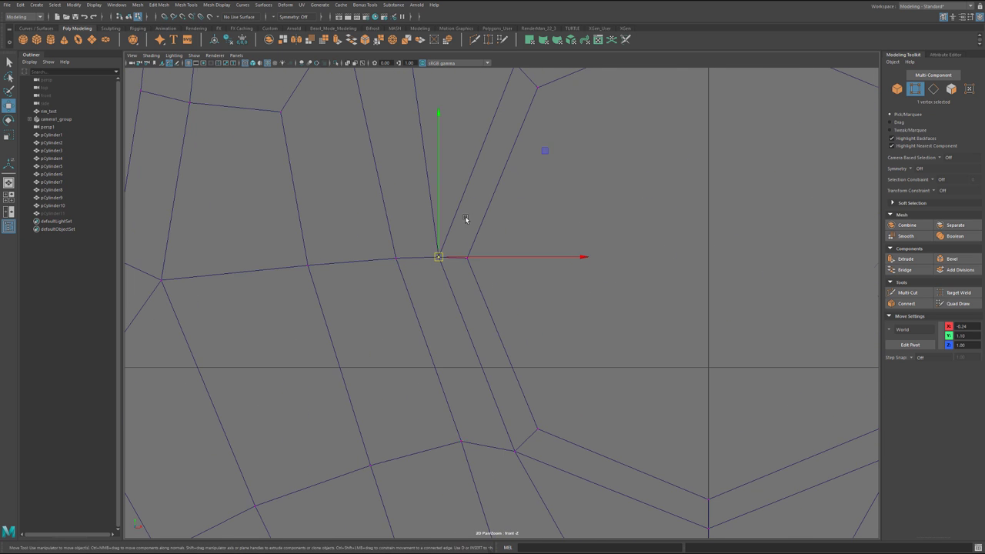
{"action": "left_click", "coordinate": [461, 441]}
{"action": "left_click_drag", "start_coordinate": [461, 441], "coordinate": [459, 452]}
Step: Delete the two rows of cross edges along the middle stretch of the spoke
{"action": "scroll", "coordinate": [477, 273], "scroll_direction": "down", "scroll_amount": 6}
{"action": "middle_click_drag", "start_coordinate": [477, 272], "coordinate": [445, 325], "text": "alt"}
{"action": "left_click_drag", "start_coordinate": [459, 216], "coordinate": [466, 216]}
{"action": "scroll", "coordinate": [477, 220], "scroll_direction": "down", "scroll_amount": 4}
{"action": "middle_click_drag", "start_coordinate": [485, 115], "coordinate": [490, 262], "text": "alt"}
{"action": "right_click_drag", "start_coordinate": [492, 231], "coordinate": [490, 191]}
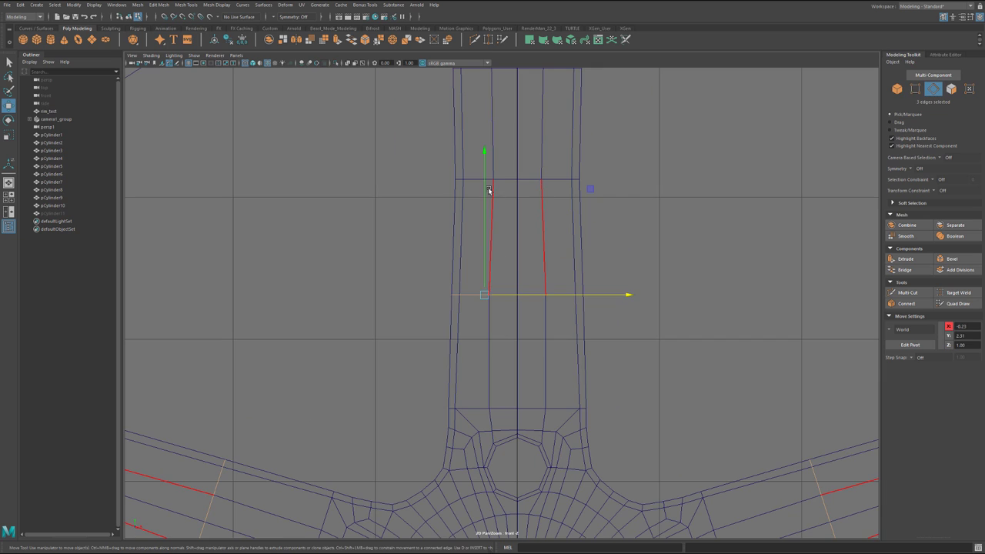
{"action": "double_click", "coordinate": [503, 180], "text": "shift"}
{"action": "key", "text": "ctrl+Delete"}
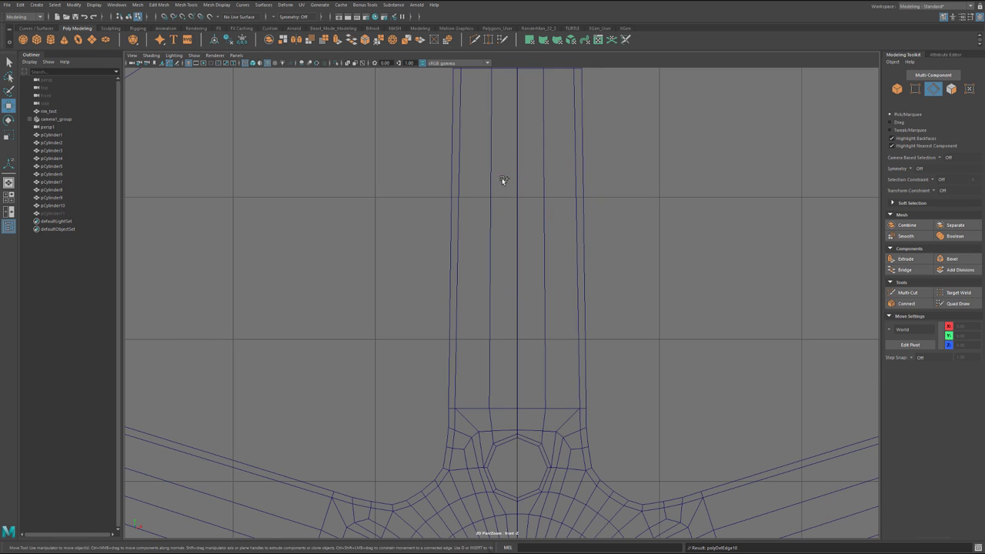
Step: Reposition the row of vertices across the spoke near the outer rim and adjust its width
{"action": "middle_click_drag", "start_coordinate": [451, 282], "coordinate": [455, 422], "text": "alt"}
{"action": "middle_click_drag", "start_coordinate": [464, 348], "coordinate": [522, 277], "text": "alt"}
{"action": "double_click", "coordinate": [504, 228]}
{"action": "scroll", "coordinate": [507, 228], "scroll_direction": "down", "scroll_amount": 2}
{"action": "key", "text": "F9"}
{"action": "left_click_drag", "start_coordinate": [597, 232], "coordinate": [391, 197]}
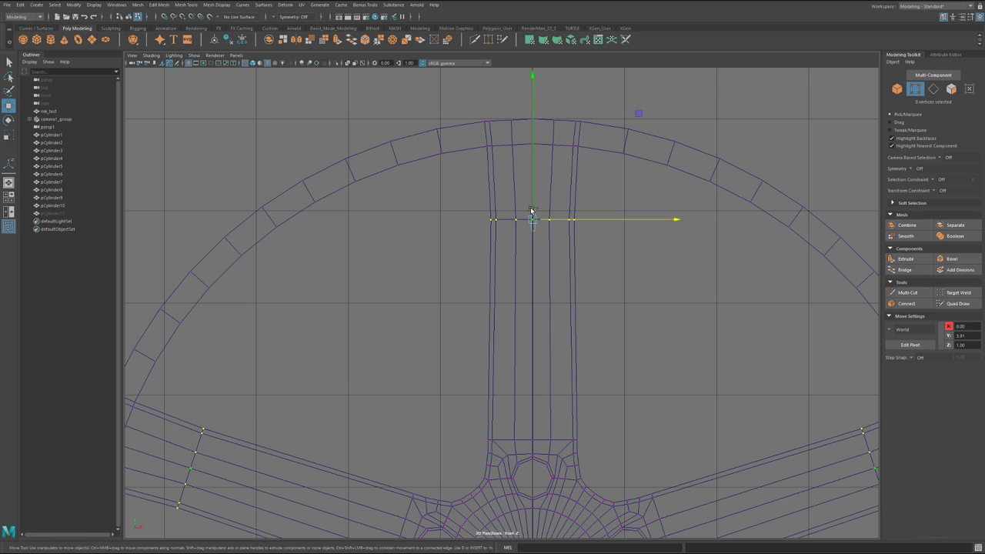
{"action": "left_click_drag", "start_coordinate": [532, 210], "coordinate": [550, 221], "text": "ctrl"}
{"action": "key", "text": "ctrl+z"}
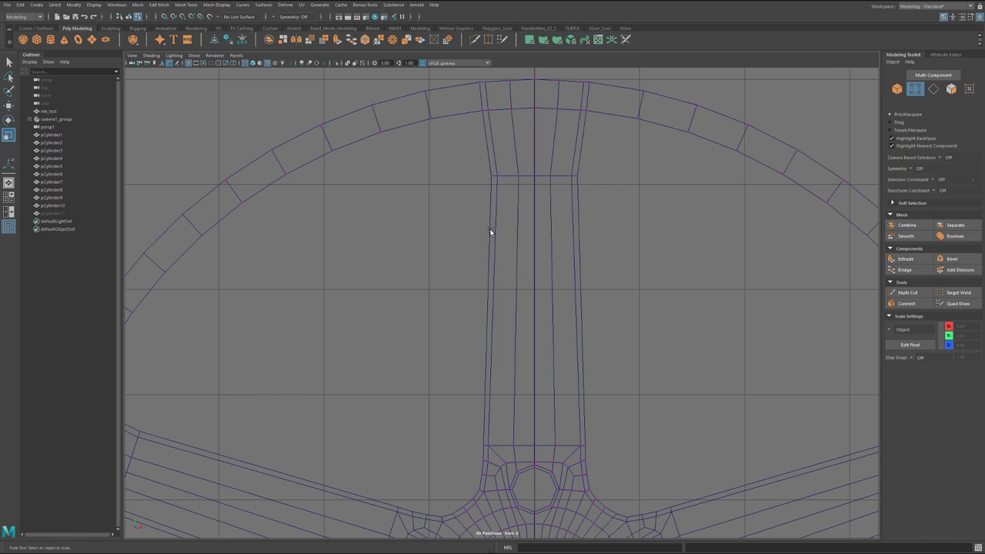
Step: Insert an edge loop across the middle of the spoke and try shifting its vertices sideways
{"action": "right_click_drag", "start_coordinate": [491, 233], "coordinate": [500, 267]}
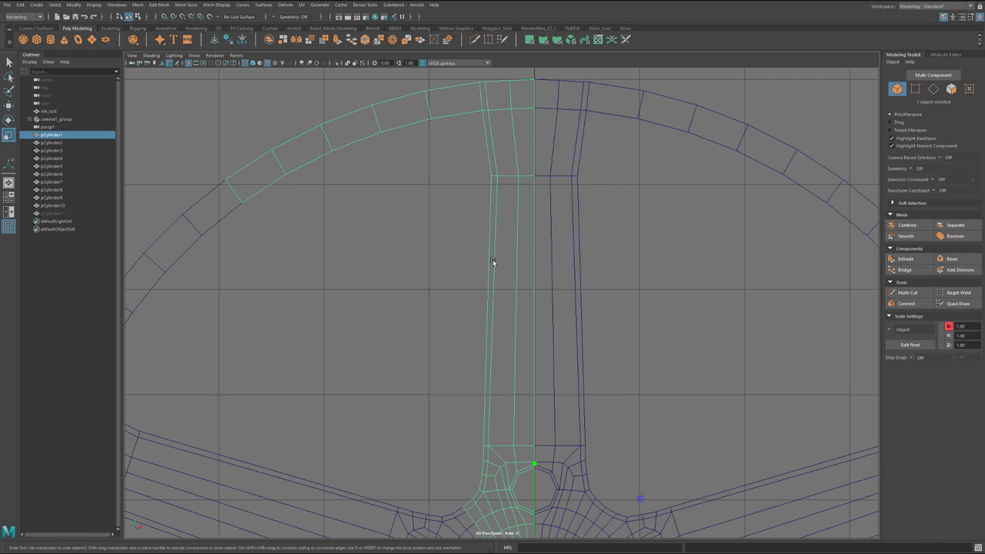
{"action": "key", "text": "ctrl+shift+x"}
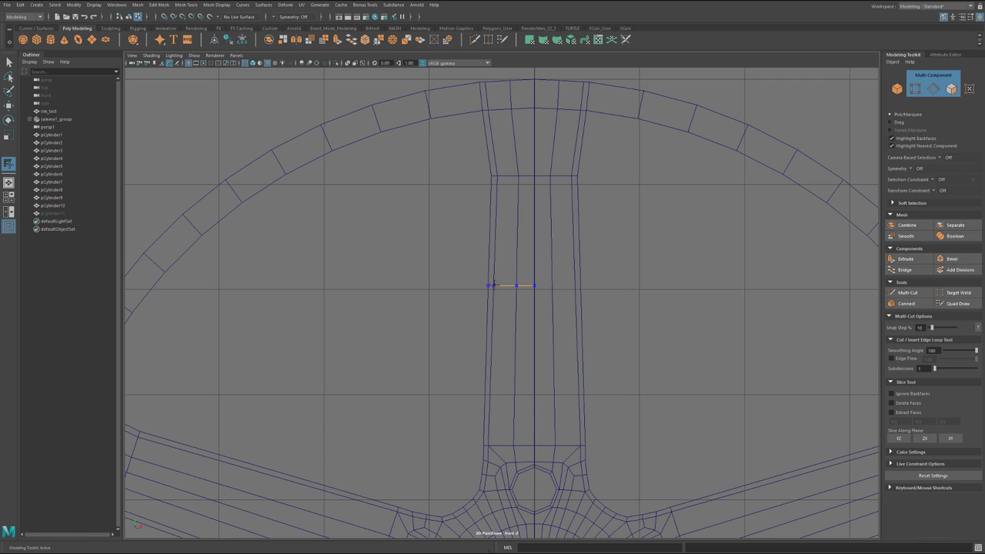
{"action": "left_click", "coordinate": [494, 310], "text": "ctrl"}
{"action": "key", "text": "q"}
{"action": "key", "text": "F9"}
{"action": "left_click_drag", "start_coordinate": [522, 327], "coordinate": [551, 314]}
{"action": "key", "text": "w"}
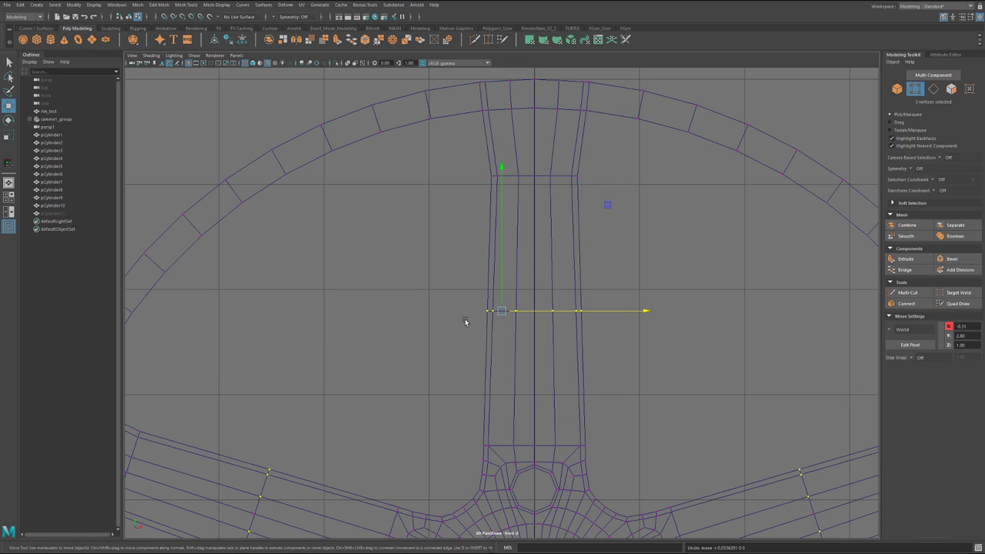
{"action": "key", "text": "ctrl+shift+x"}
{"action": "left_click", "coordinate": [489, 253]}
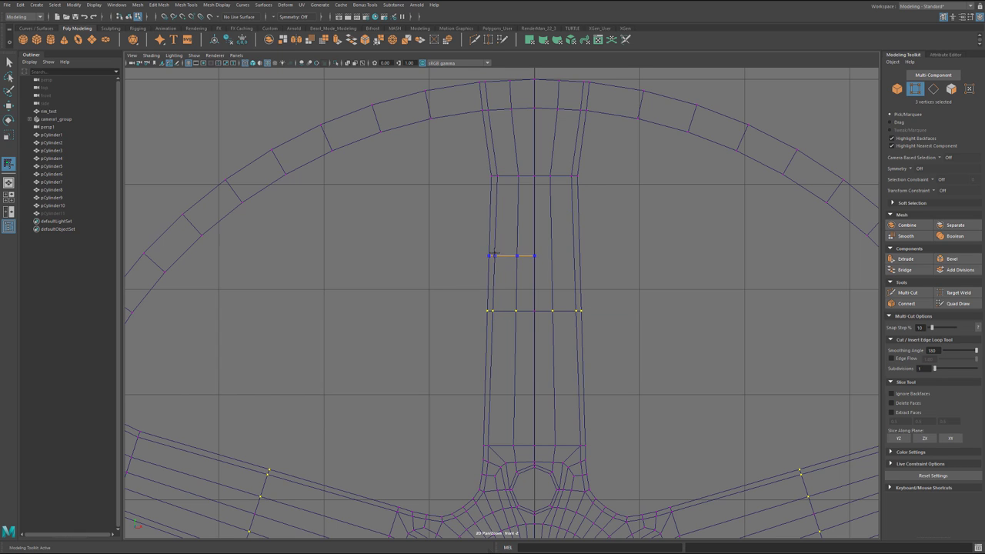
{"action": "middle_click", "coordinate": [494, 252], "text": "ctrl"}
{"action": "key", "text": "ctrl+z"}
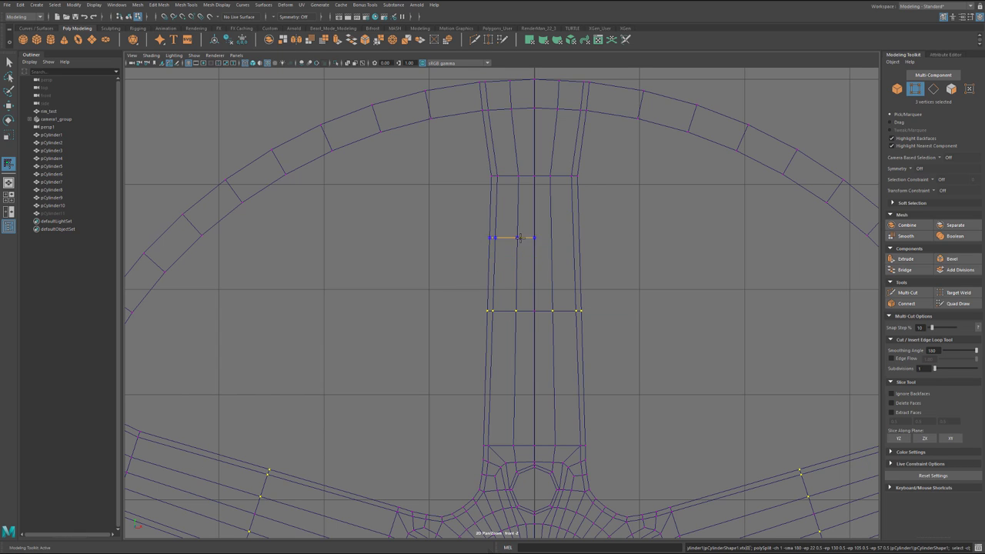
{"action": "key", "text": "q"}
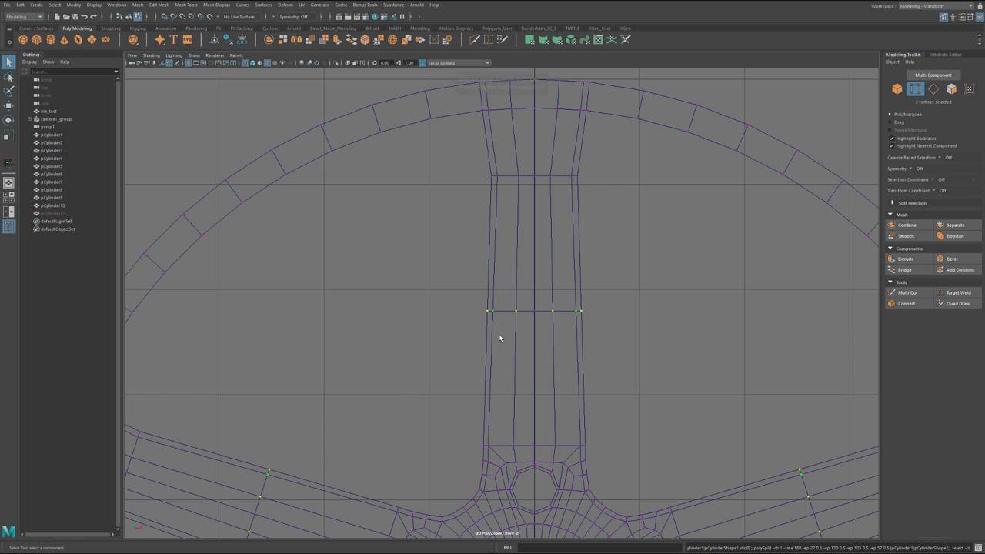
Step: Select the middle edge loop's vertices on one side of the spoke for moving
{"action": "key", "text": "F9"}
{"action": "left_click_drag", "start_coordinate": [476, 291], "coordinate": [525, 330]}
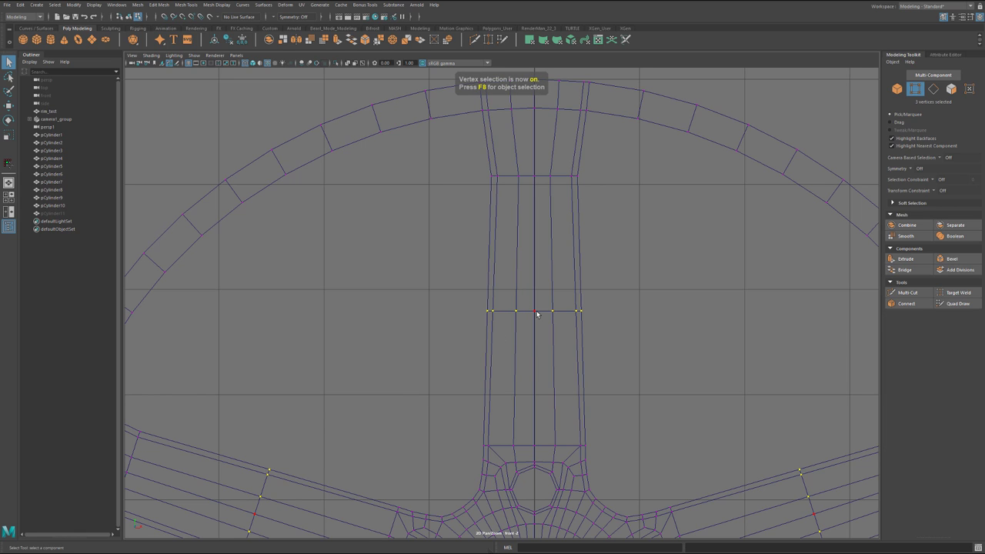
{"action": "key", "text": "w"}
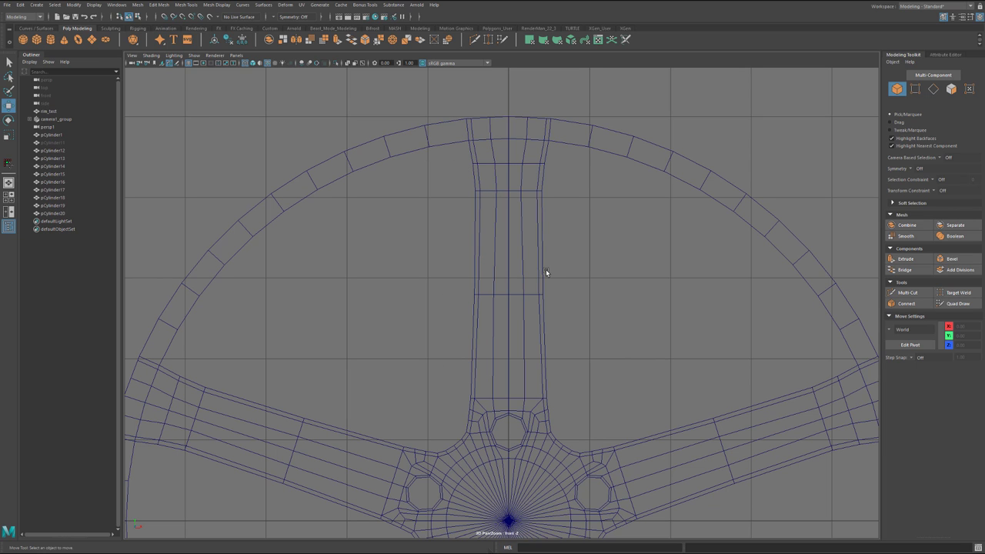
{"action": "scroll", "coordinate": [544, 271], "scroll_direction": "up", "scroll_amount": 5}
{"action": "middle_click_drag", "start_coordinate": [481, 164], "coordinate": [504, 397], "text": "alt"}
{"action": "scroll", "coordinate": [509, 265], "scroll_direction": "up", "scroll_amount": 2}
{"action": "middle_click_drag", "start_coordinate": [492, 241], "coordinate": [582, 261], "text": "alt"}
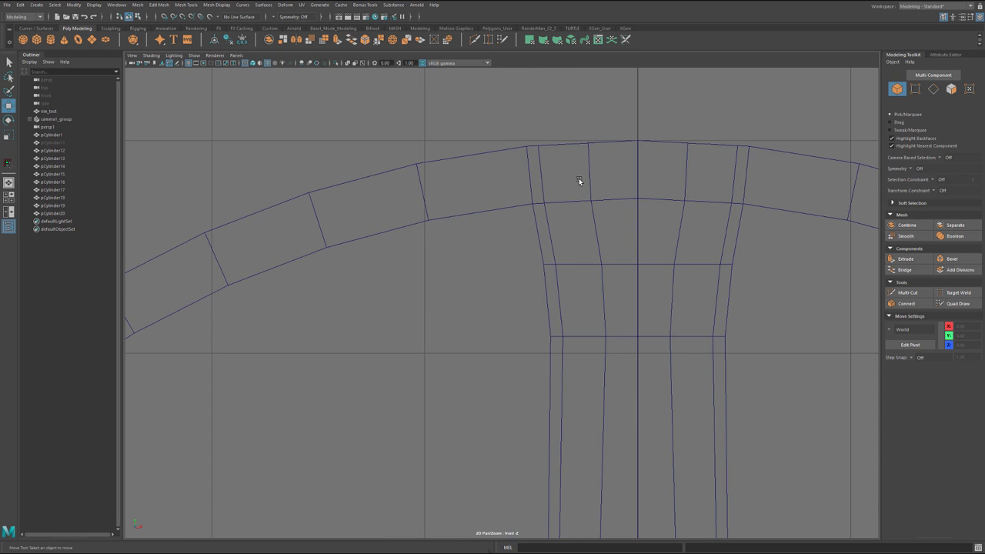
{"action": "scroll", "coordinate": [579, 181], "scroll_direction": "up", "scroll_amount": 2}
{"action": "middle_click_drag", "start_coordinate": [588, 180], "coordinate": [567, 271], "text": "alt"}
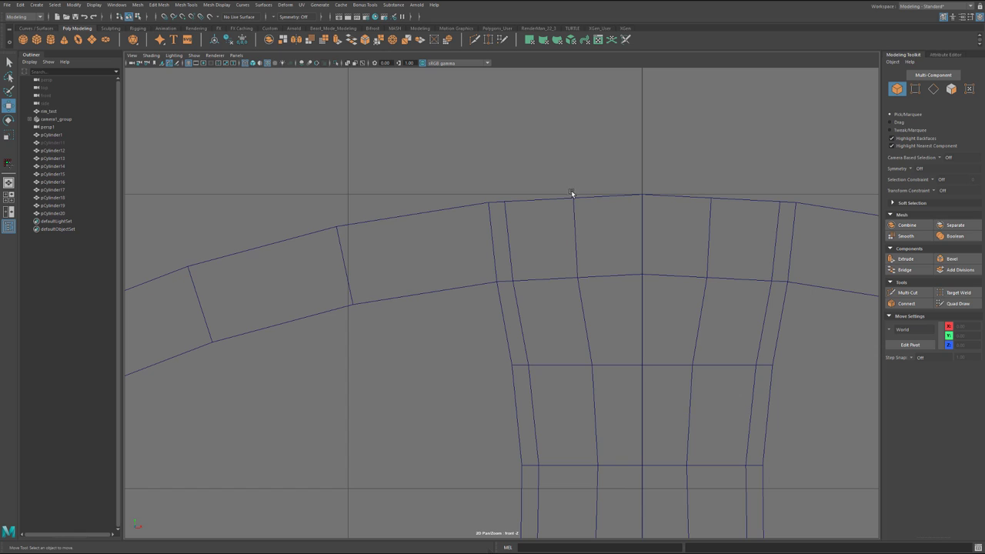
Step: Align the move axis to the rim cross edge beside the spoke's centre line and slide that edge slightly outward along its own direction
{"action": "right_click", "coordinate": [574, 239]}
{"action": "key", "text": "F10"}
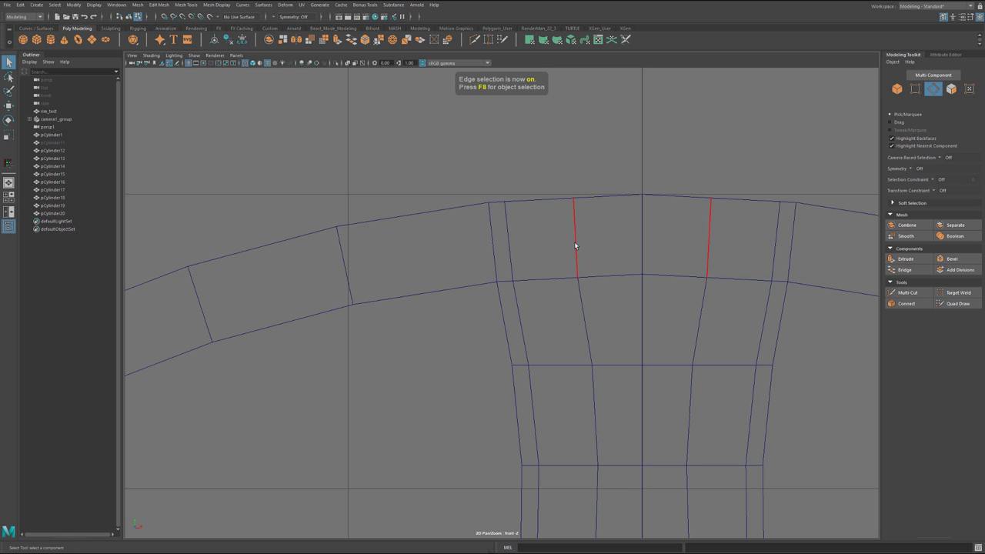
{"action": "left_click", "coordinate": [579, 244]}
{"action": "key", "text": "w"}
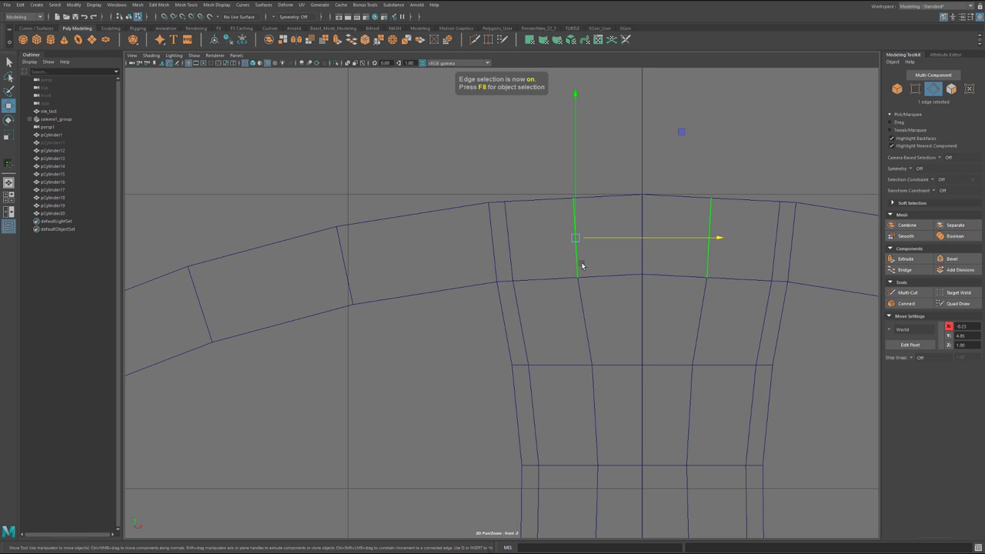
{"action": "key", "text": "d"}
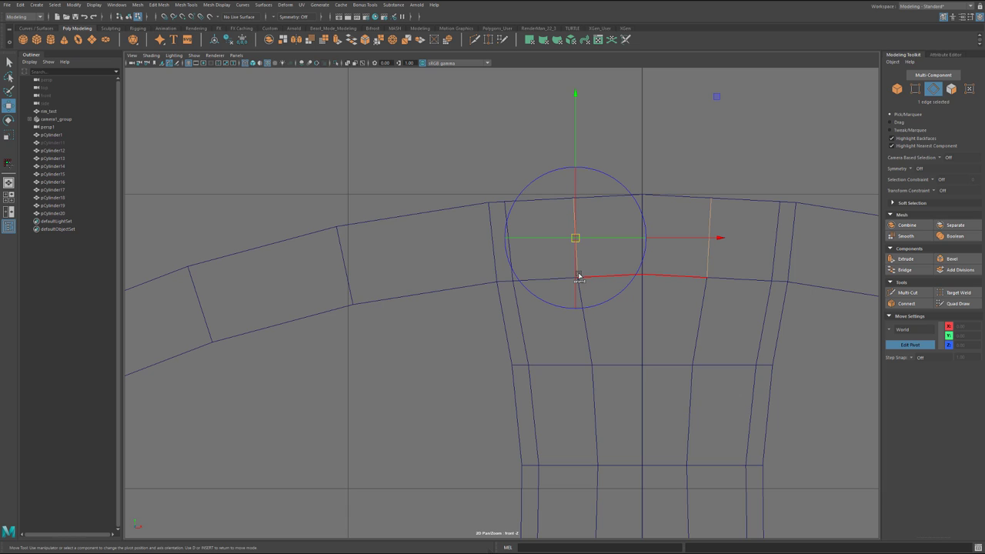
{"action": "left_click", "coordinate": [578, 278]}
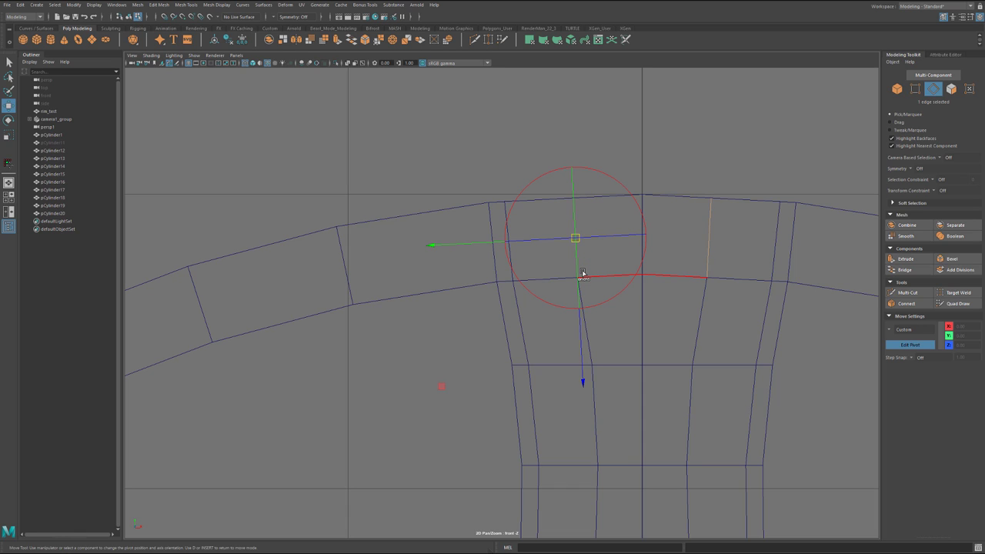
{"action": "key", "text": "d"}
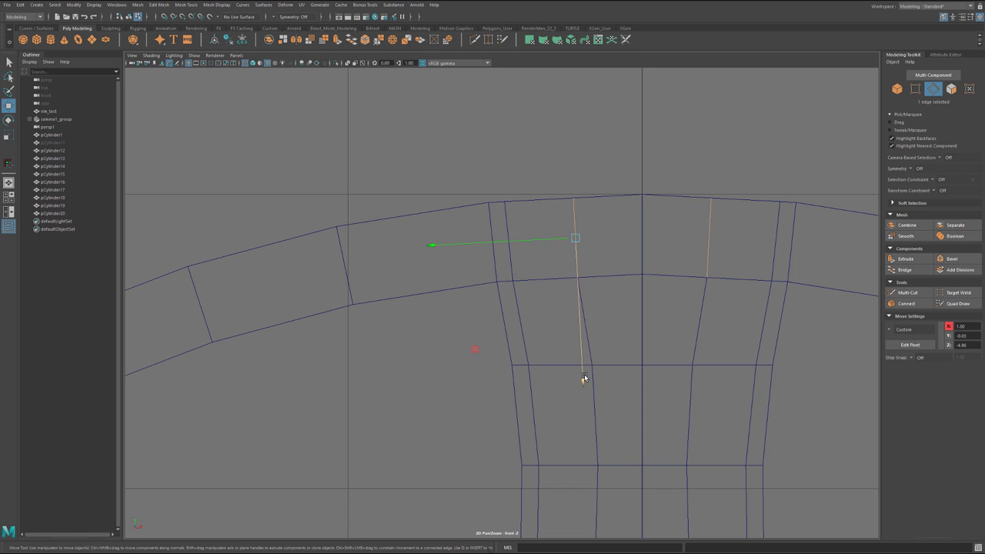
{"action": "left_click_drag", "start_coordinate": [584, 379], "coordinate": [584, 378]}
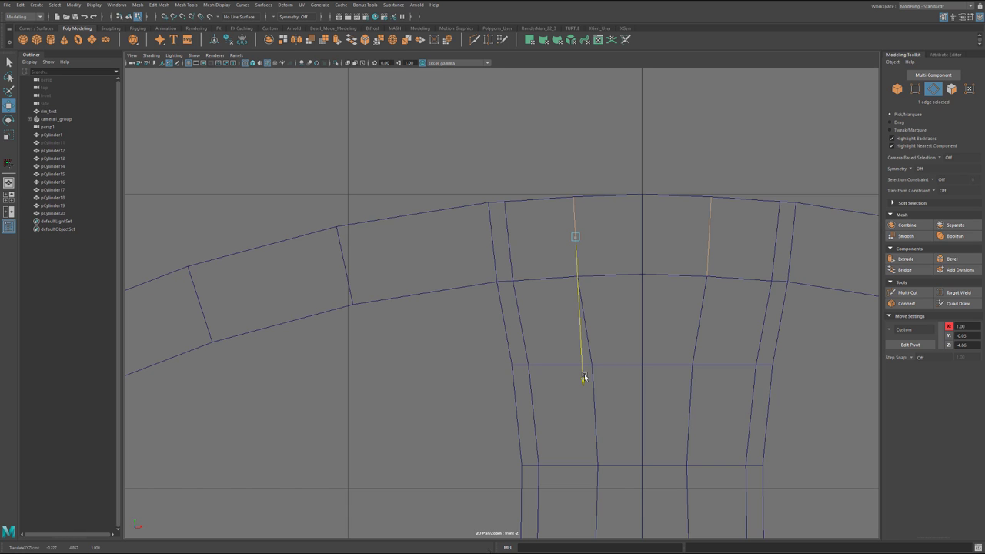
{"action": "scroll", "coordinate": [536, 231], "scroll_direction": "up", "scroll_amount": 1}
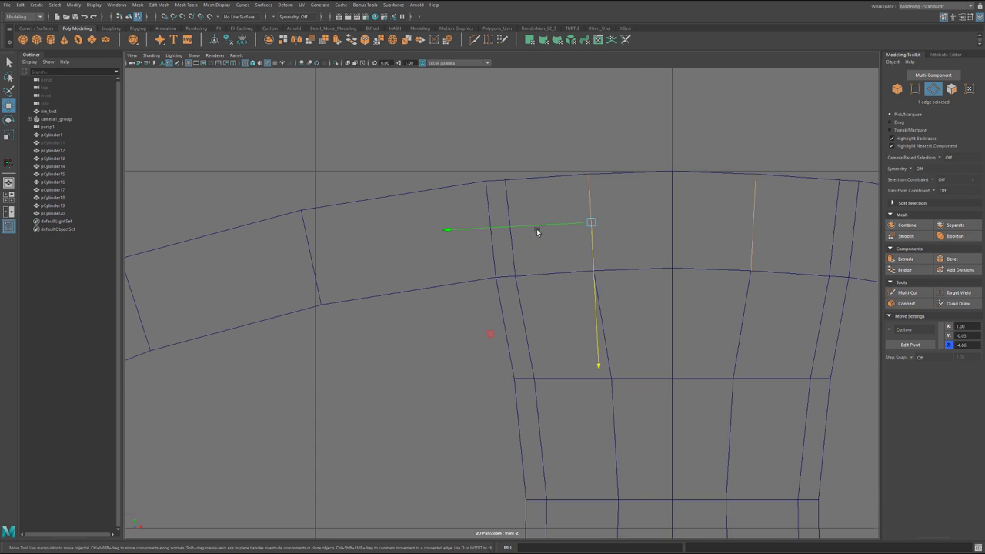
{"action": "middle_click_drag", "start_coordinate": [518, 196], "coordinate": [558, 187], "text": "alt"}
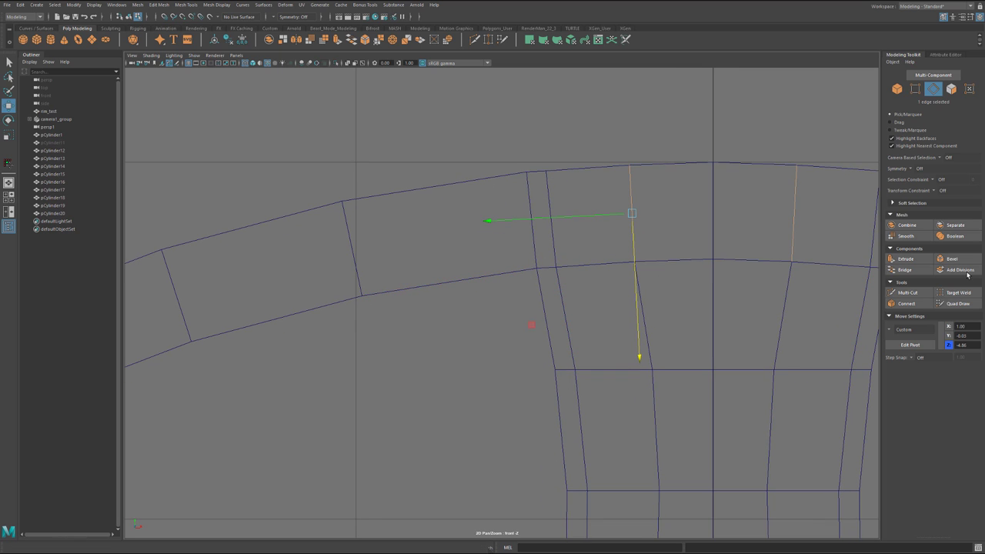
Step: Insert an edge loop around the outer rim close to its inner edge
{"action": "middle_click_drag", "start_coordinate": [453, 255], "coordinate": [475, 224], "text": "alt"}
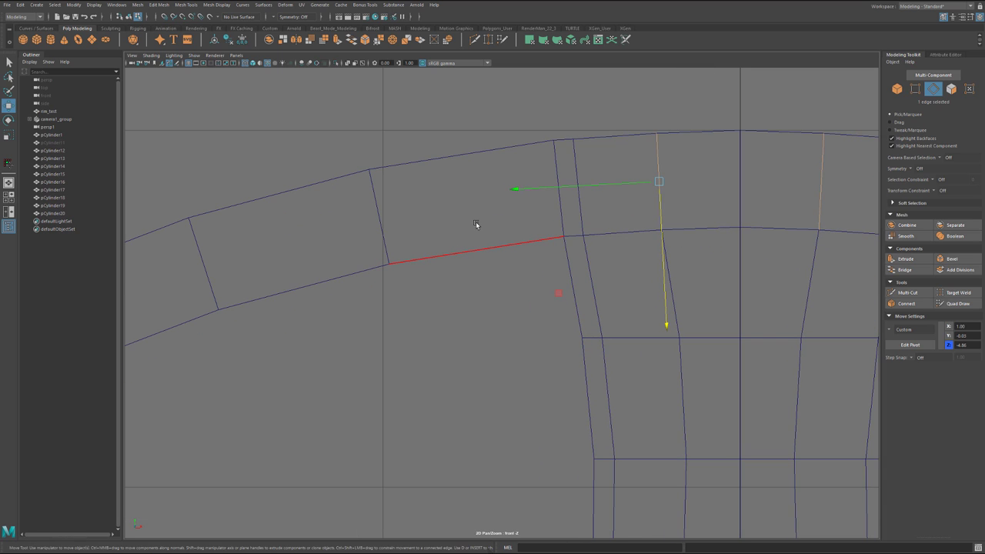
{"action": "key", "text": "g"}
{"action": "left_click_drag", "start_coordinate": [387, 251], "coordinate": [385, 246]}
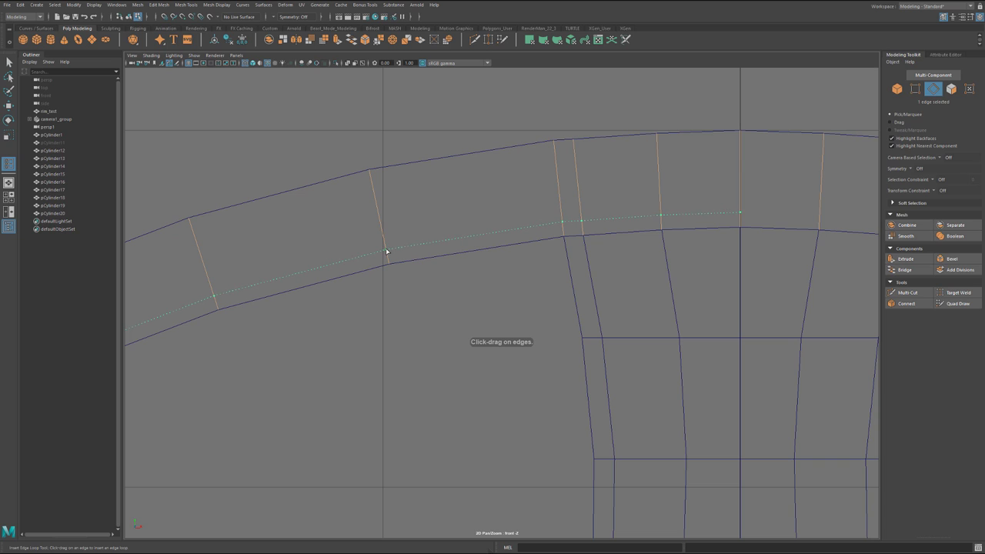
{"action": "left_click", "coordinate": [386, 251]}
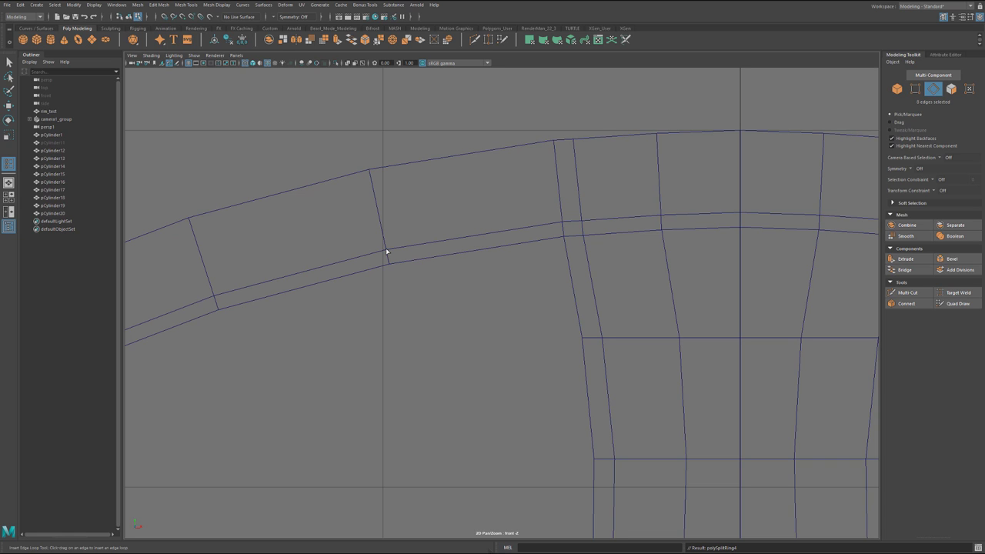
Step: Cut a diagonal edge from the new loop's corner vertex to the rim's inner edge just beside the spoke
{"action": "key", "text": "ctrl+shift+x"}
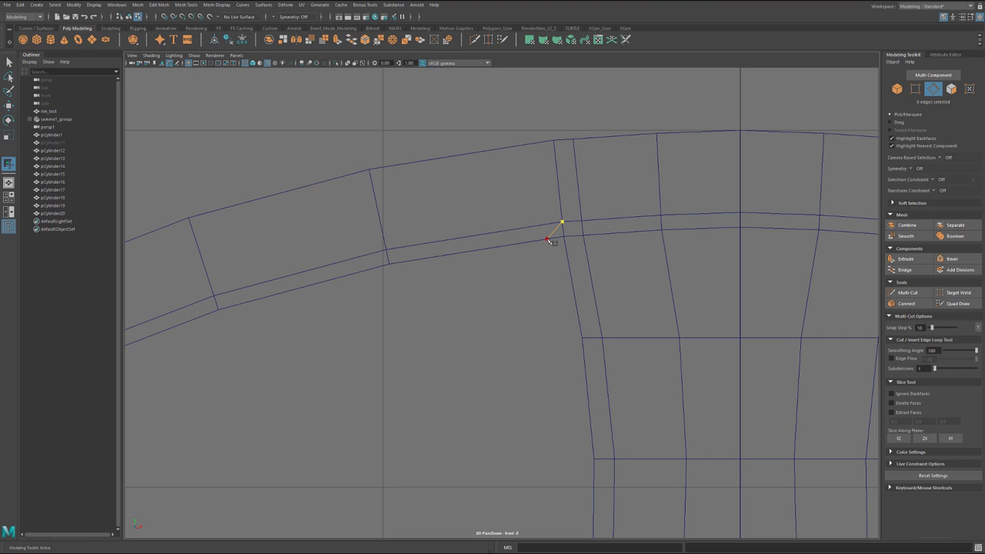
{"action": "left_click", "coordinate": [548, 240]}
{"action": "right_click", "coordinate": [551, 242]}
{"action": "key", "text": "q"}
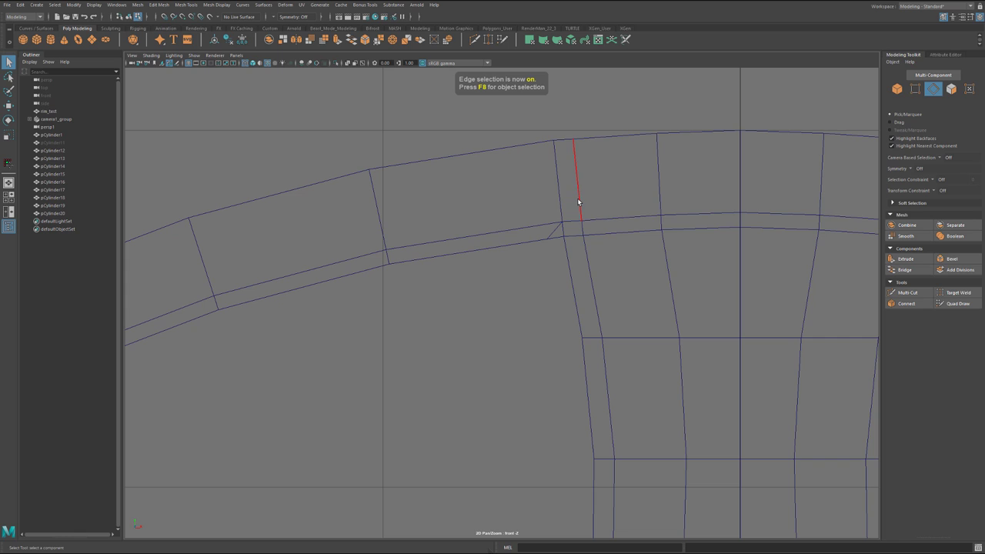
Step: Delete the spoke support loop's edge across the rim and snap-merge its leftover vertex into the neighbouring corner vertex
{"action": "left_click", "coordinate": [578, 201]}
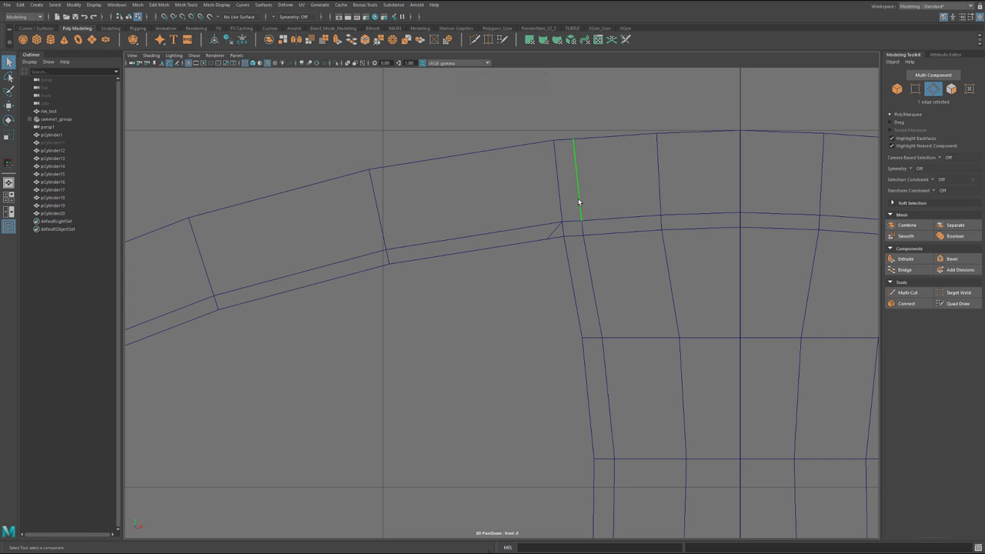
{"action": "key", "text": "Delete"}
{"action": "scroll", "coordinate": [580, 258], "scroll_direction": "up", "scroll_amount": 2}
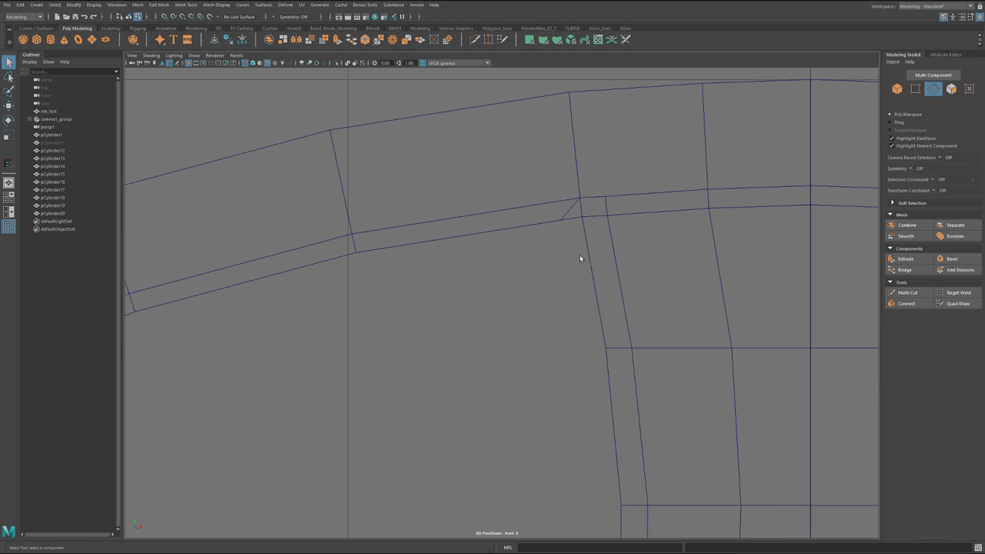
{"action": "key", "text": "F9"}
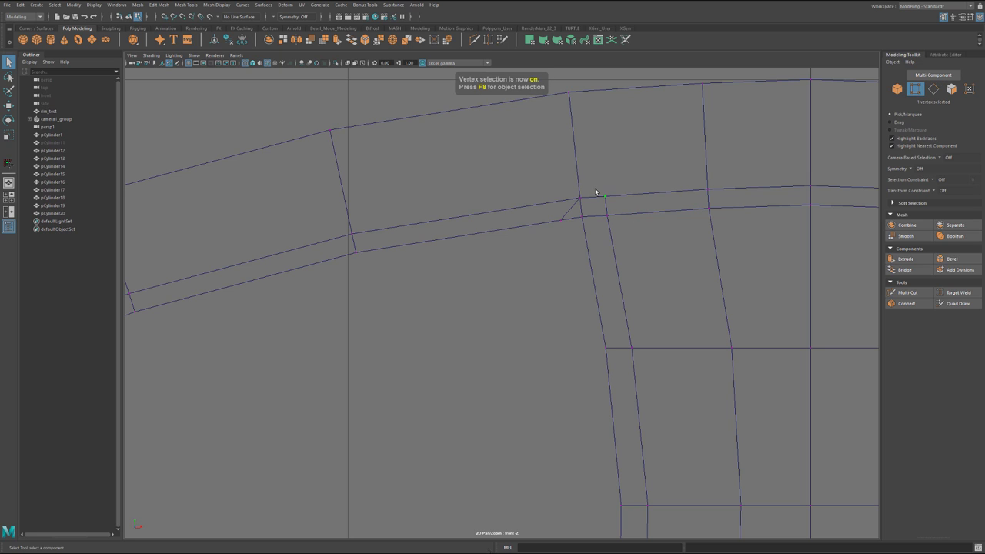
{"action": "key", "text": "w"}
{"action": "key", "text": "v"}
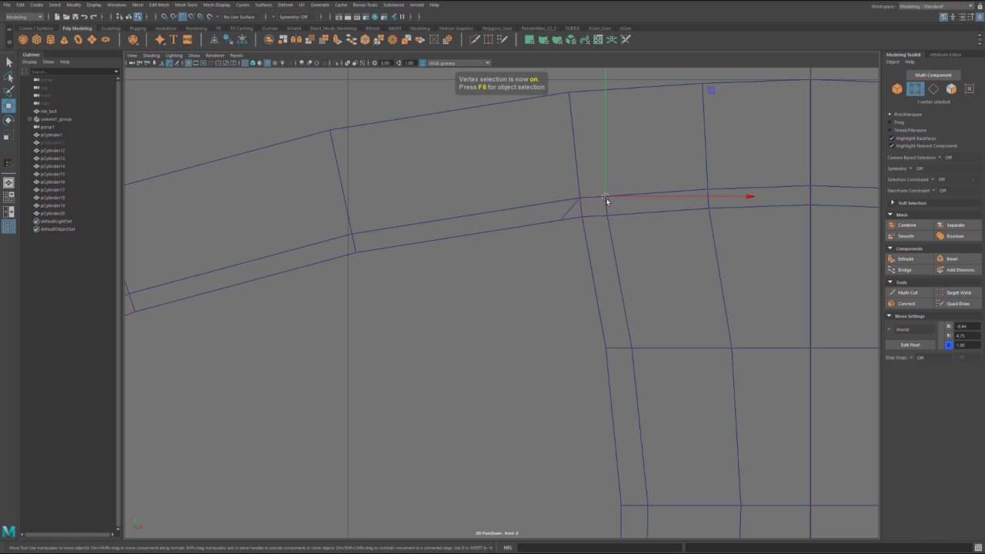
{"action": "left_click_drag", "start_coordinate": [605, 198], "coordinate": [590, 203]}
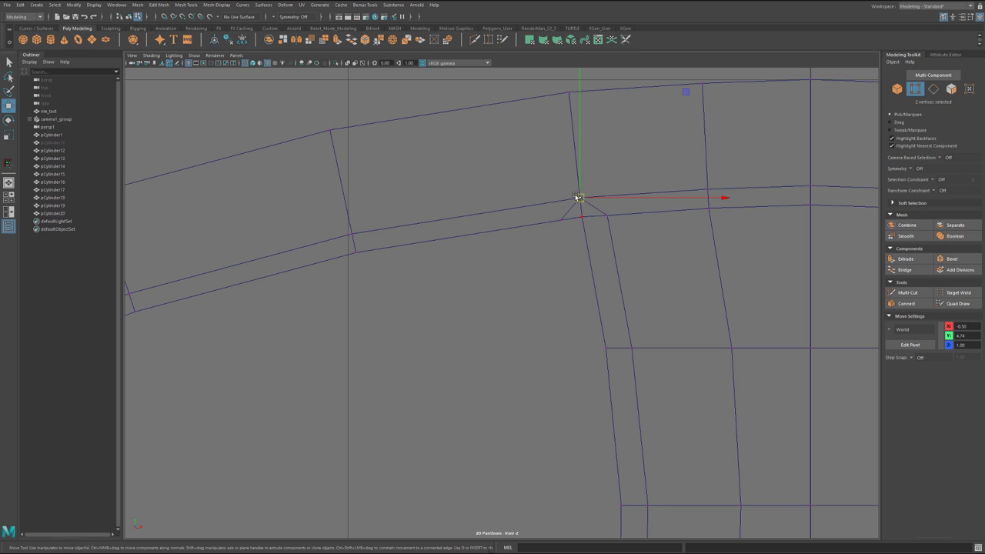
{"action": "key", "text": "g"}
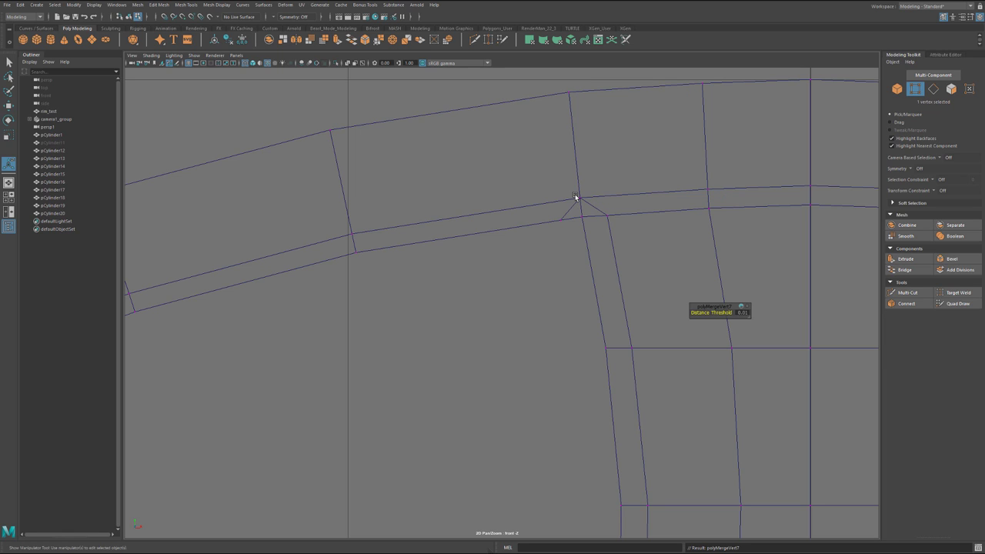
Step: Delete the short edge dividing the two triangles at the corner between spoke and rim
{"action": "key", "text": "q"}
{"action": "key", "text": "F10"}
{"action": "left_click", "coordinate": [584, 212]}
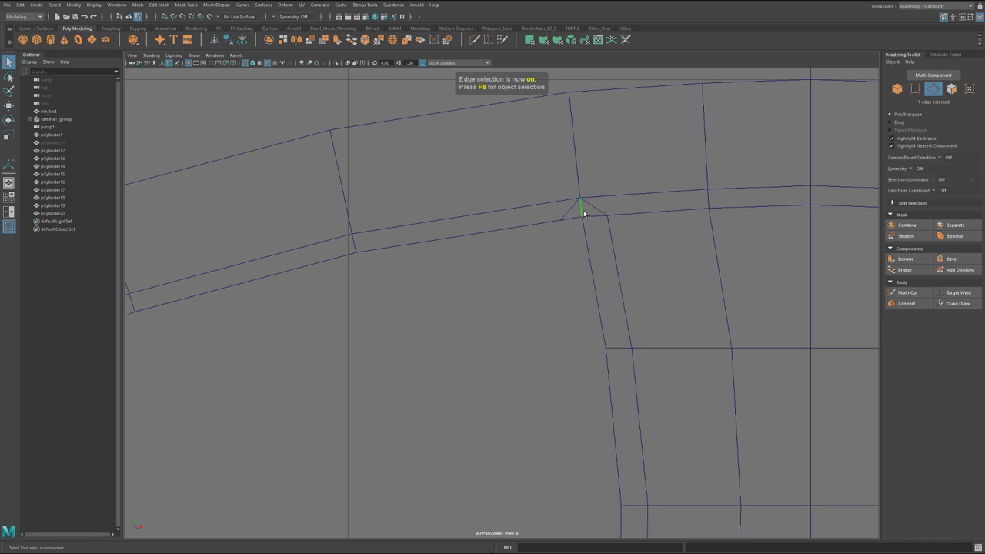
{"action": "key", "text": "Delete"}
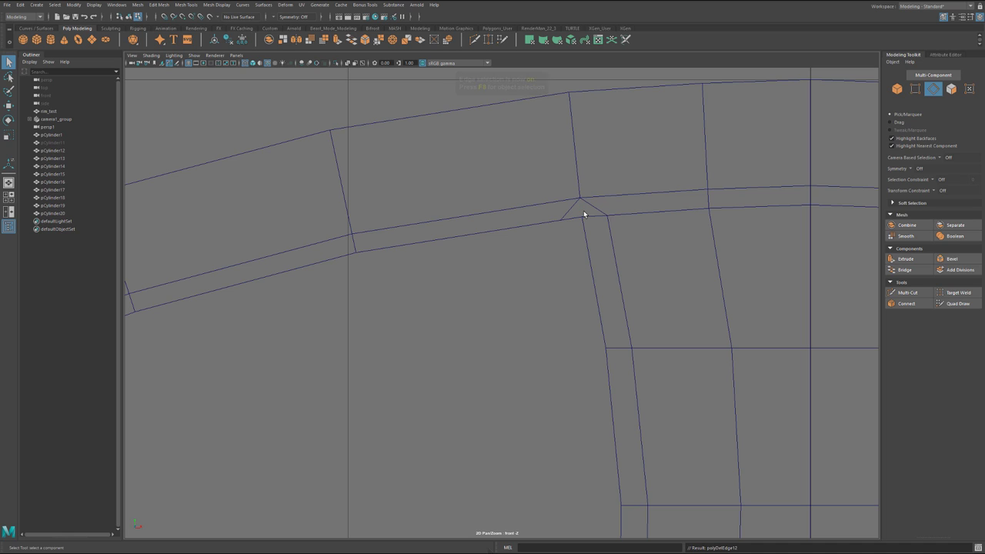
Step: Reposition the vertices around the spoke-to-rim corner and in the nearby spoke row, and check the smoothed preview
{"action": "key", "text": "F9"}
{"action": "left_click", "coordinate": [605, 214]}
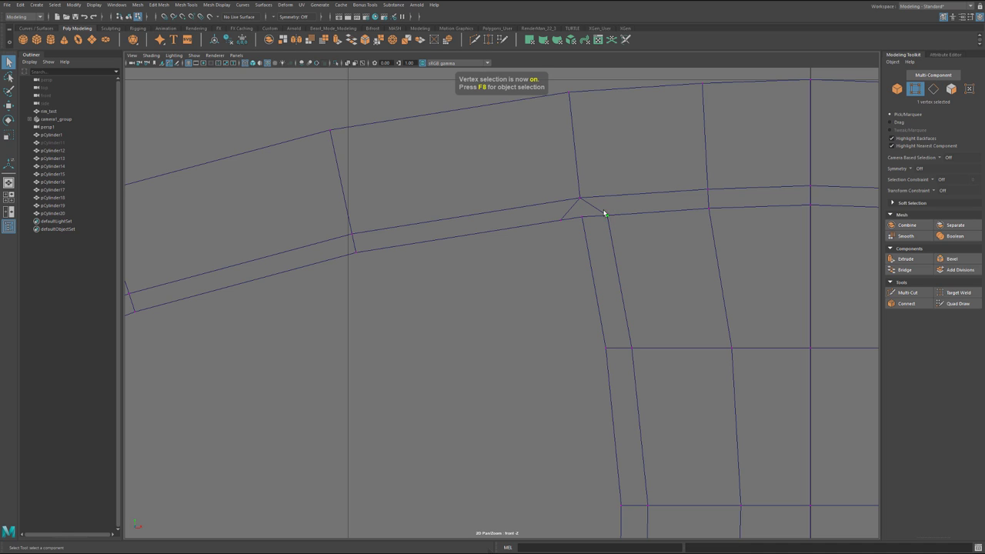
{"action": "key", "text": "w"}
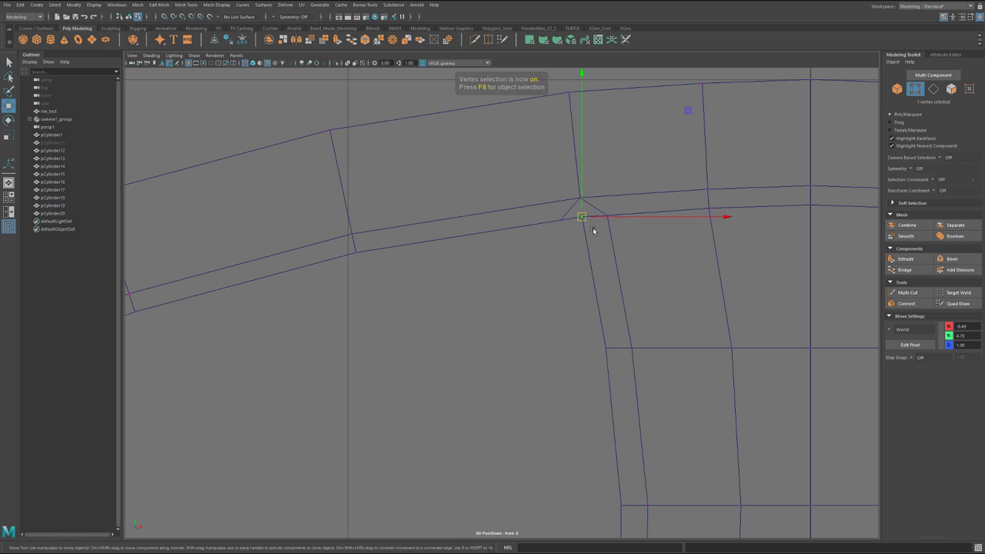
{"action": "left_click_drag", "start_coordinate": [587, 221], "coordinate": [604, 209]}
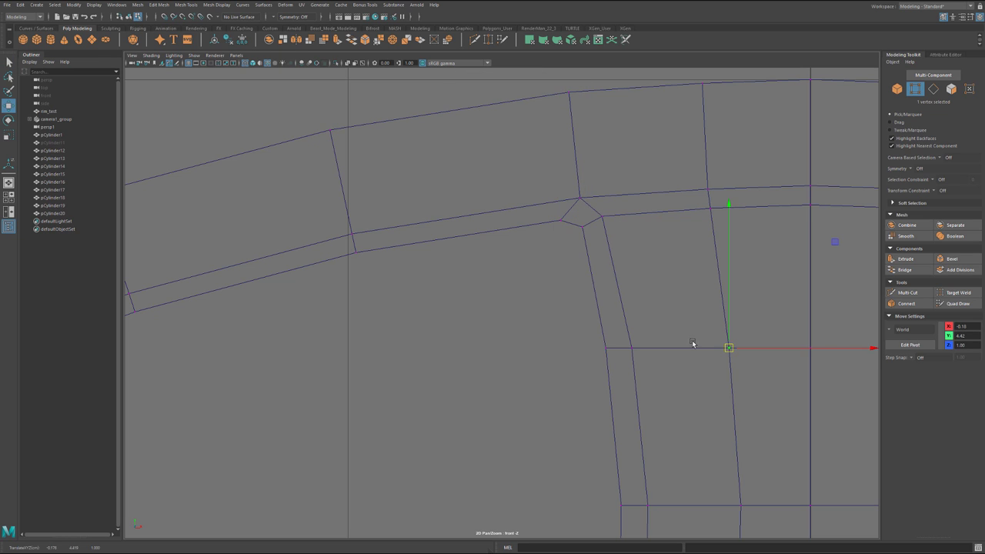
{"action": "scroll", "coordinate": [613, 316], "scroll_direction": "down", "scroll_amount": 5}
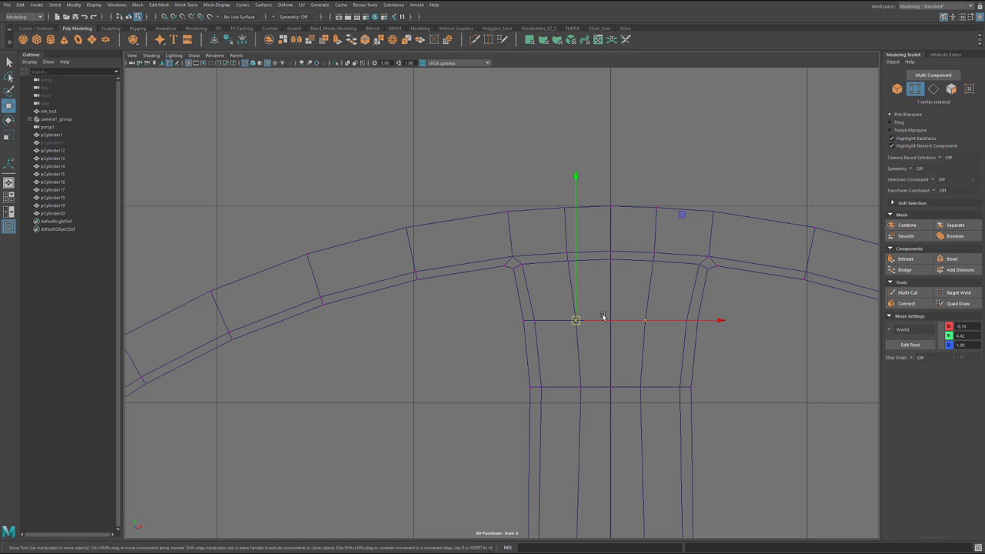
{"action": "key", "text": "3"}
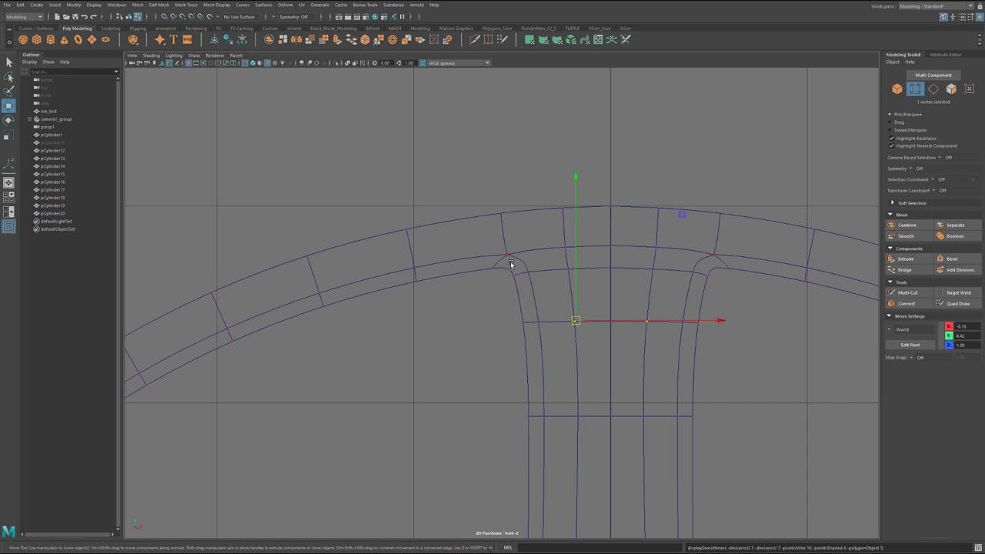
{"action": "key", "text": "1"}
Step: Select the nine other rim wedges and give them a darker material than the original wedge
{"action": "left_click", "coordinate": [400, 310], "text": "shift"}
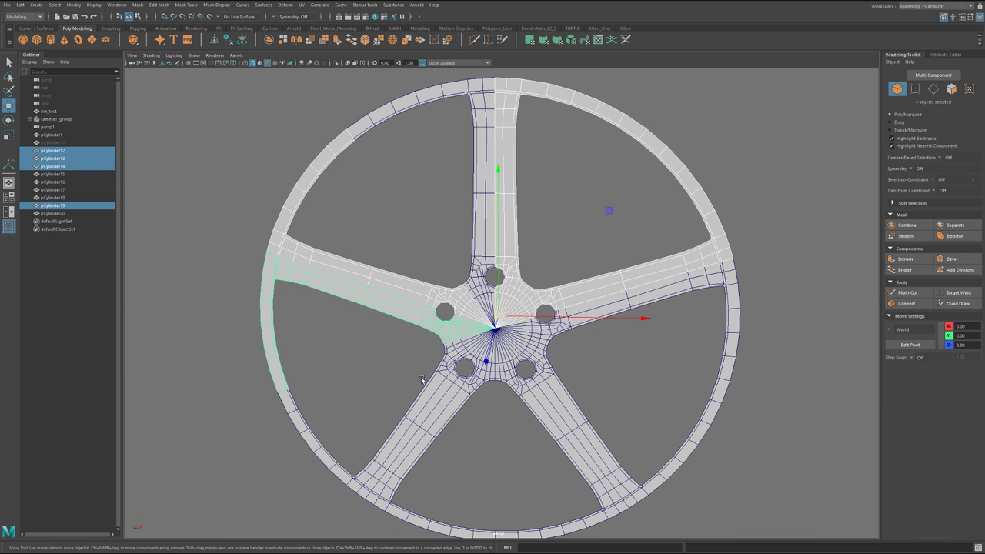
{"action": "left_click", "coordinate": [423, 404], "text": "shift"}
{"action": "left_click", "coordinate": [462, 407], "text": "shift"}
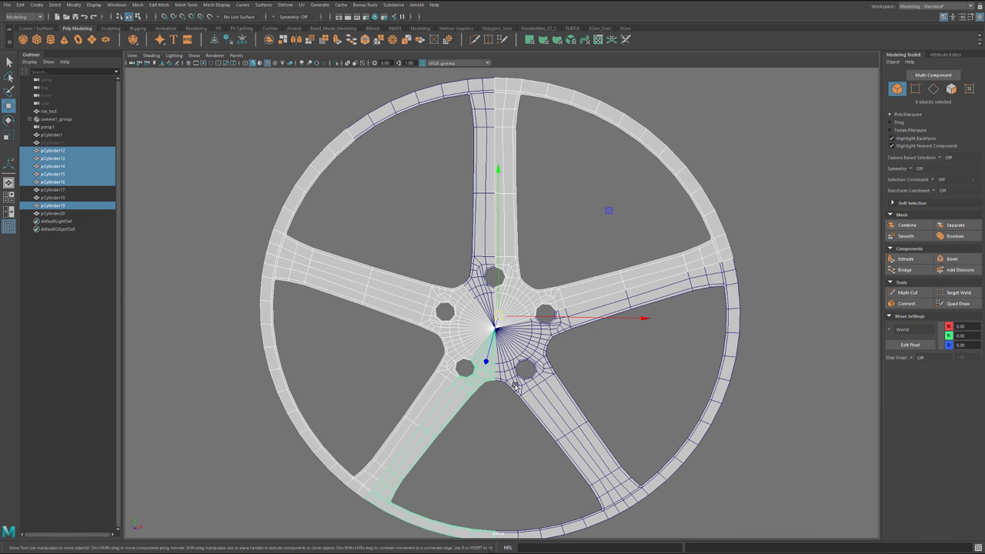
{"action": "left_click", "coordinate": [512, 396], "text": "shift"}
{"action": "left_click", "coordinate": [546, 329], "text": "shift"}
{"action": "left_click", "coordinate": [545, 330], "text": "shift"}
{"action": "right_click_drag", "start_coordinate": [544, 329], "coordinate": [596, 531]}
{"action": "left_click", "coordinate": [561, 222]}
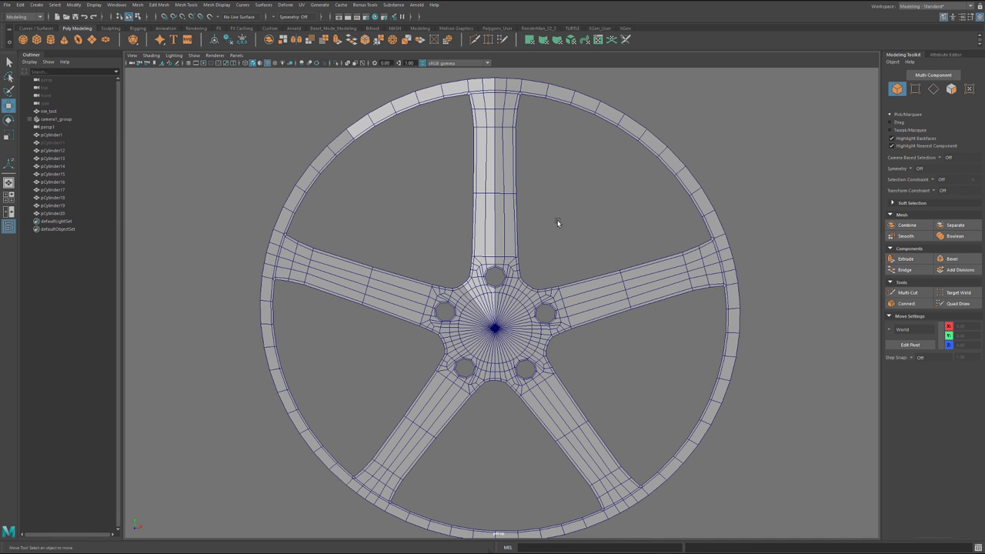
Step: Select the original wedge's rim and spoke vertices outside the hub and move them back in depth to about Z 0.80
{"action": "scroll", "coordinate": [534, 314], "scroll_direction": "up", "scroll_amount": 6}
{"action": "left_click", "coordinate": [479, 264]}
{"action": "middle_click_drag", "start_coordinate": [479, 265], "coordinate": [495, 350], "text": "alt"}
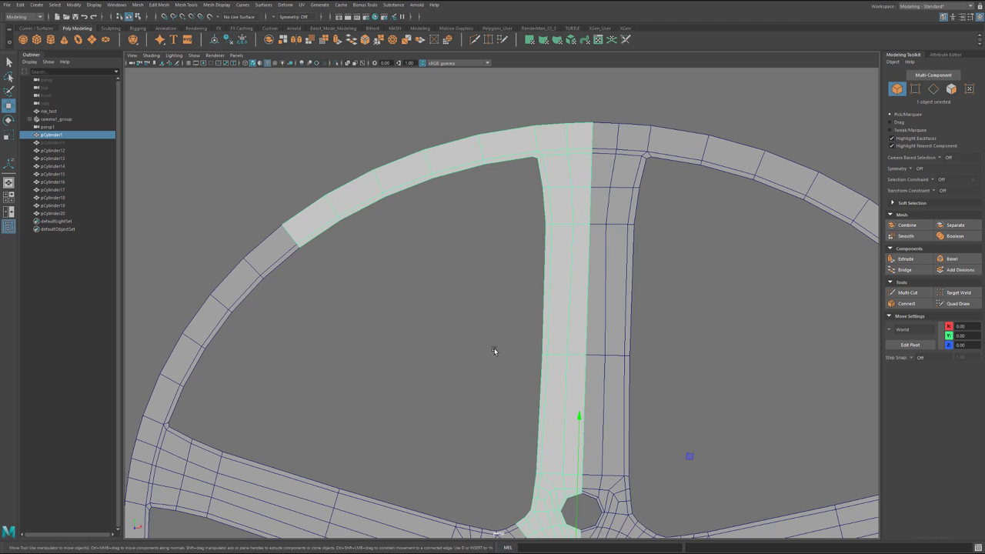
{"action": "key", "text": "F9"}
{"action": "scroll", "coordinate": [648, 275], "scroll_direction": "down", "scroll_amount": 3}
{"action": "left_click_drag", "start_coordinate": [645, 297], "coordinate": [158, 81]}
{"action": "scroll", "coordinate": [498, 280], "scroll_direction": "up", "scroll_amount": 3}
{"action": "left_click_drag", "start_coordinate": [640, 356], "coordinate": [517, 306], "text": "shift"}
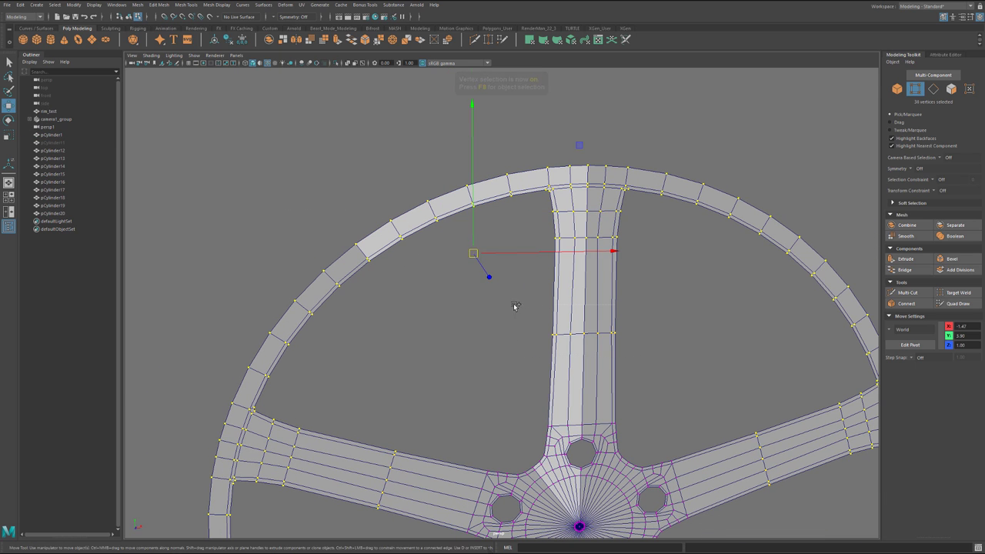
{"action": "left_click_drag", "start_coordinate": [561, 338], "coordinate": [613, 343], "text": "alt"}
{"action": "middle_click_drag", "start_coordinate": [654, 339], "coordinate": [595, 310], "text": "alt"}
{"action": "left_click_drag", "start_coordinate": [608, 282], "coordinate": [603, 281]}
{"action": "middle_click_drag", "start_coordinate": [602, 280], "coordinate": [602, 280]}
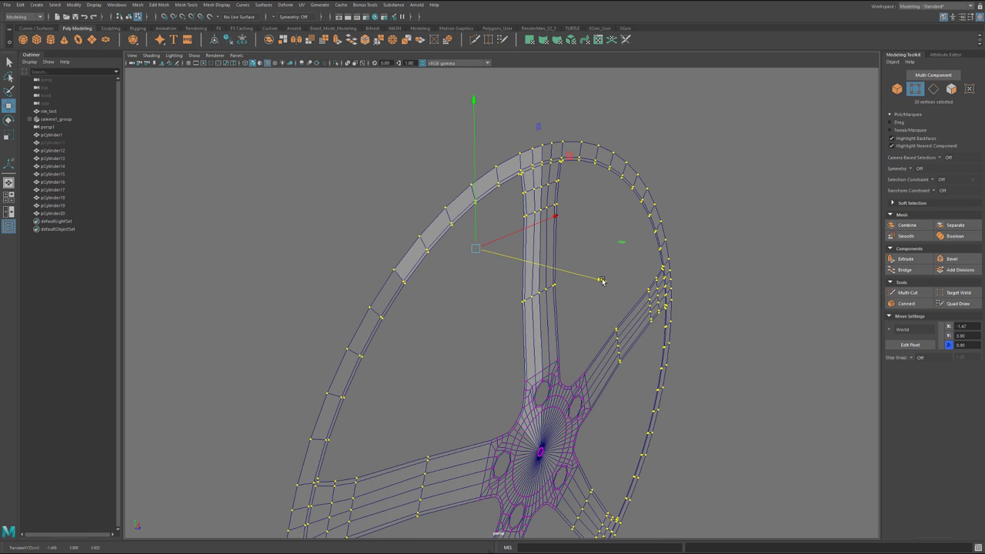
Step: Adjust the depth of the vertex rows across the spoke, from its middle to near the outer rim, to shape its profile
{"action": "left_click_drag", "start_coordinate": [588, 310], "coordinate": [620, 235], "text": "alt"}
{"action": "left_click_drag", "start_coordinate": [555, 256], "coordinate": [480, 227]}
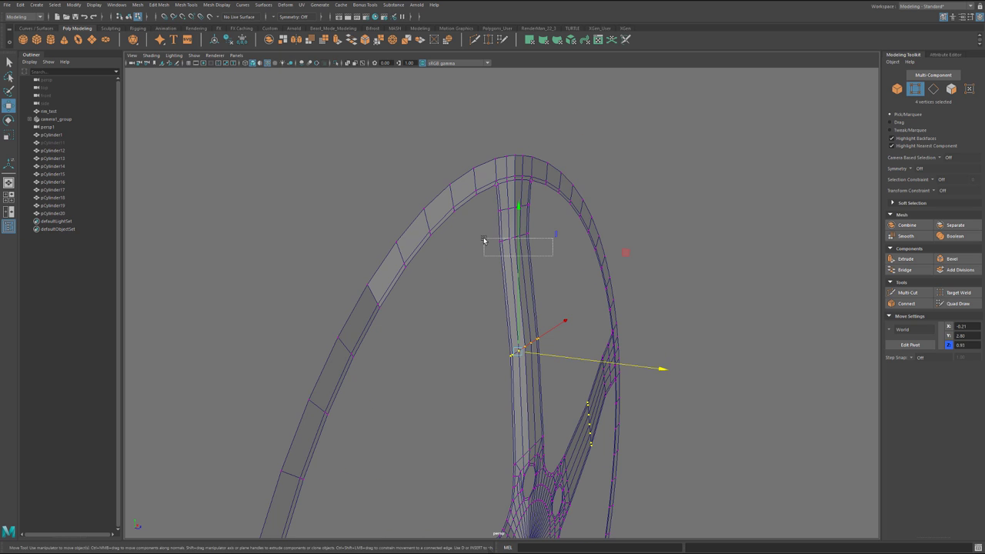
{"action": "left_click_drag", "start_coordinate": [481, 245], "coordinate": [567, 281], "text": "alt"}
{"action": "scroll", "coordinate": [532, 244], "scroll_direction": "up", "scroll_amount": 5}
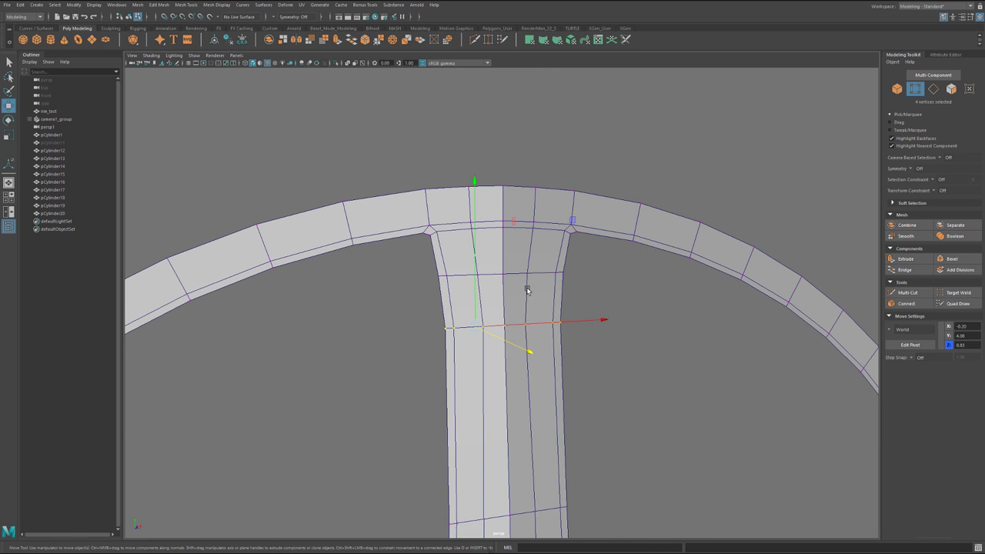
{"action": "left_click_drag", "start_coordinate": [410, 261], "coordinate": [605, 295]}
{"action": "scroll", "coordinate": [581, 294], "scroll_direction": "down", "scroll_amount": 3}
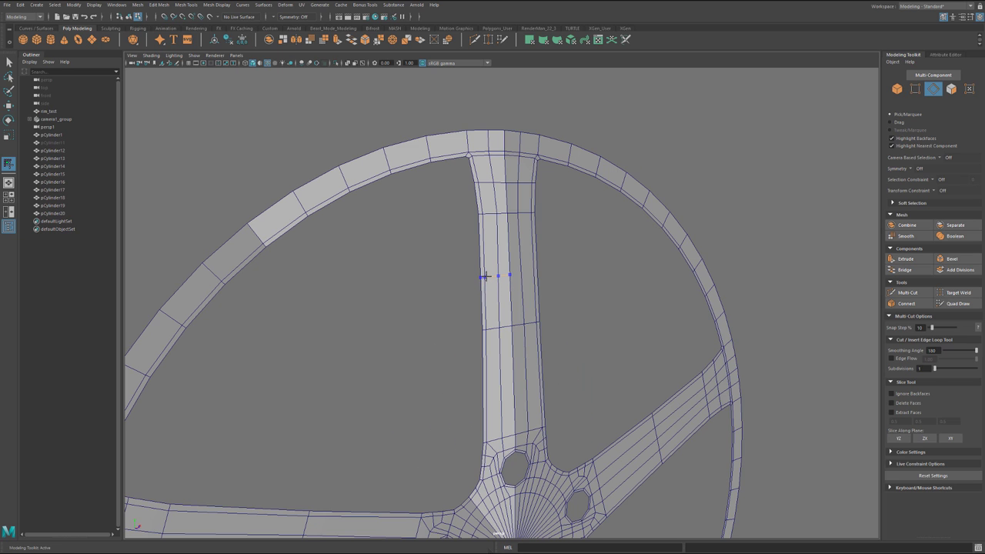
Step: Insert an edge loop across the upright spoke, roughly halfway between the hub and the outer rim
{"action": "middle_click", "coordinate": [485, 275], "text": "ctrl"}
{"action": "left_click_drag", "start_coordinate": [486, 301], "coordinate": [495, 301], "text": "alt"}
{"action": "scroll", "coordinate": [496, 301], "scroll_direction": "up", "scroll_amount": 3}
{"action": "middle_click_drag", "start_coordinate": [498, 293], "coordinate": [501, 331], "text": "alt"}
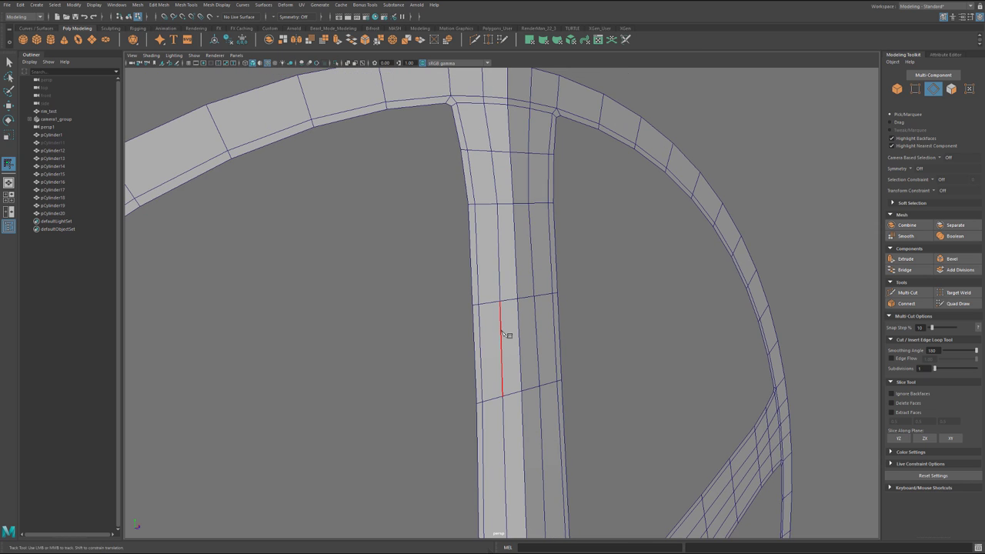
Step: Select the spoke's edge row near the outer rim and inspect the depth profile along the spoke
{"action": "key", "text": "q"}
{"action": "key", "text": "F10"}
{"action": "double_click", "coordinate": [492, 306]}
{"action": "left_click_drag", "start_coordinate": [488, 303], "coordinate": [515, 306], "text": "alt"}
{"action": "key", "text": "w"}
{"action": "left_click_drag", "start_coordinate": [598, 311], "coordinate": [597, 306], "text": "alt"}
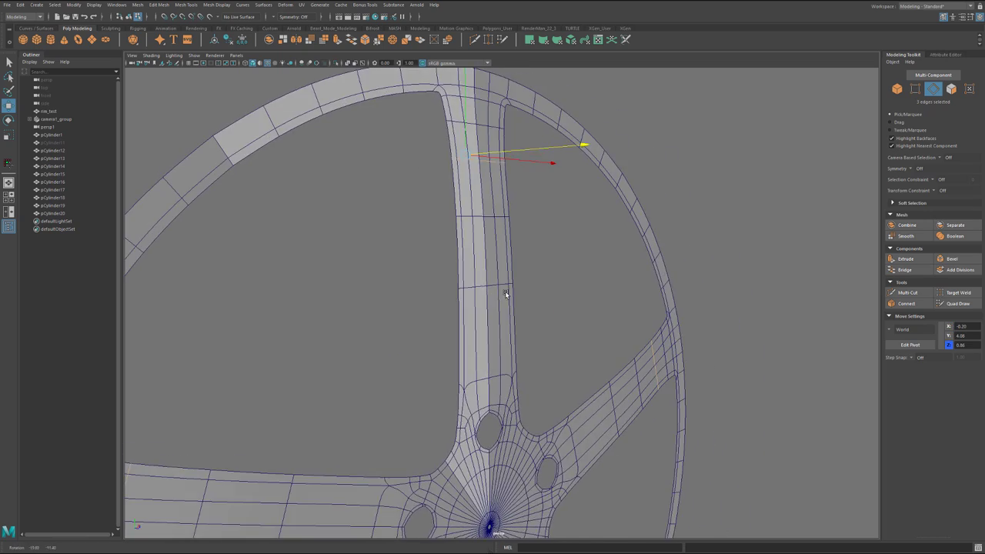
{"action": "middle_click_drag", "start_coordinate": [508, 295], "coordinate": [534, 253], "text": "alt"}
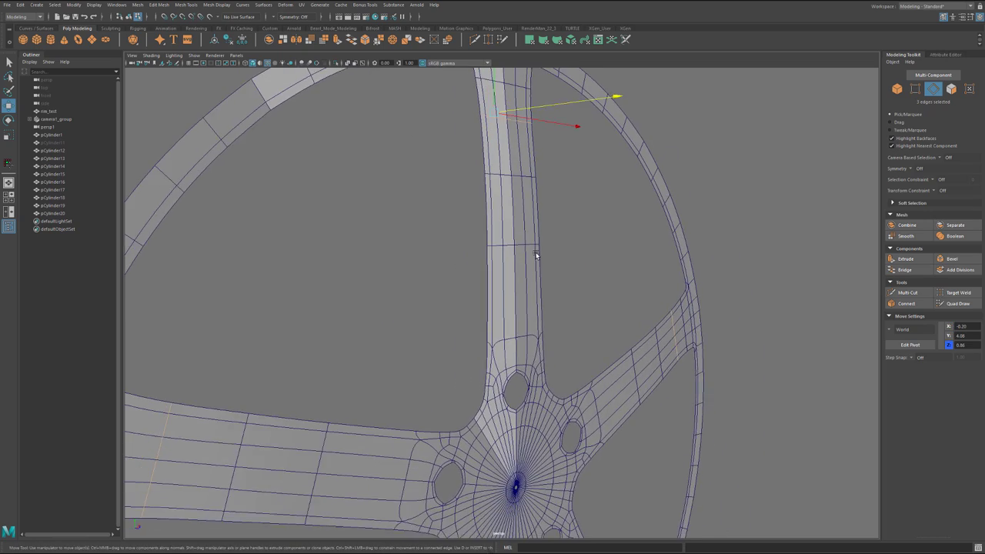
{"action": "mouse_move", "coordinate": [534, 253]}
{"action": "left_mouse_down", "text": "alt"}
{"action": "mouse_move", "coordinate": [497, 272]}
{"action": "mouse_move", "coordinate": [513, 273]}
{"action": "mouse_move", "coordinate": [537, 310]}
{"action": "mouse_move", "coordinate": [556, 306]}
{"action": "mouse_move", "coordinate": [480, 308]}
{"action": "mouse_move", "coordinate": [516, 302]}
{"action": "mouse_move", "coordinate": [493, 299]}
{"action": "mouse_move", "coordinate": [531, 255]}
{"action": "left_mouse_up", "text": "alt"}
{"action": "key", "text": "ctrl+shift+x"}
Step: Extrude the wedge's 16 border edges around the opening between the spokes and move them back in depth to Z 0.62
{"action": "key", "text": "q"}
{"action": "left_click", "coordinate": [508, 377]}
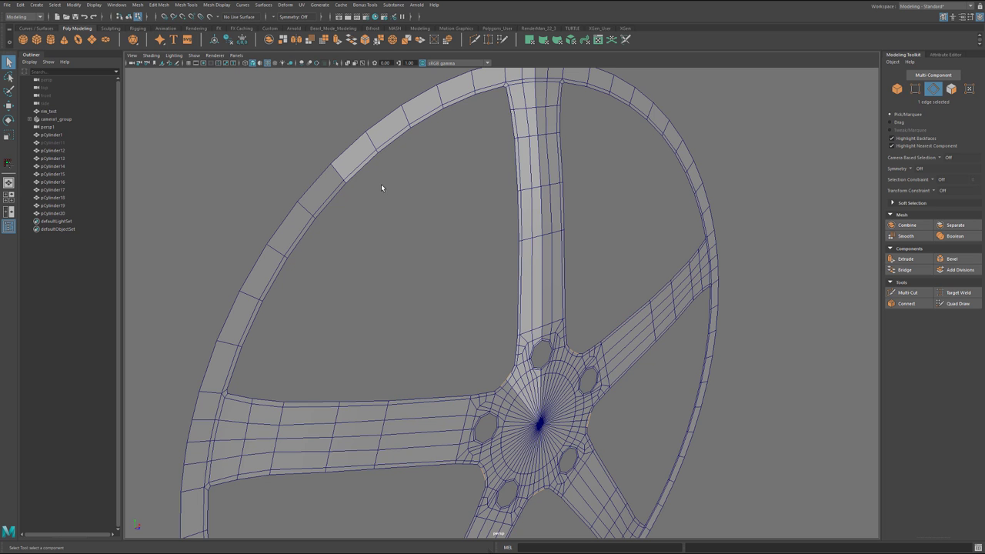
{"action": "double_click", "coordinate": [359, 171]}
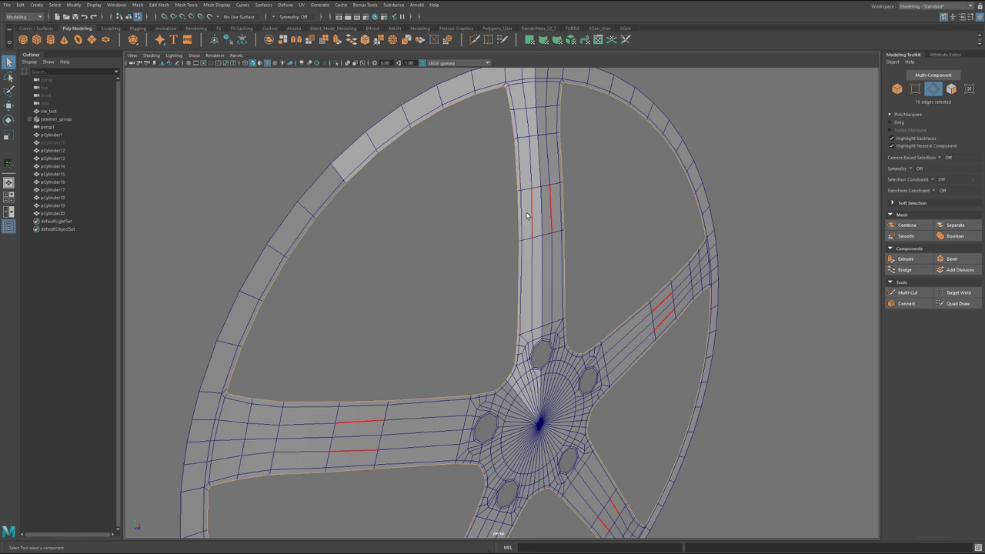
{"action": "scroll", "coordinate": [518, 231], "scroll_direction": "down", "scroll_amount": 5}
{"action": "left_click_drag", "start_coordinate": [517, 231], "coordinate": [520, 223], "text": "alt"}
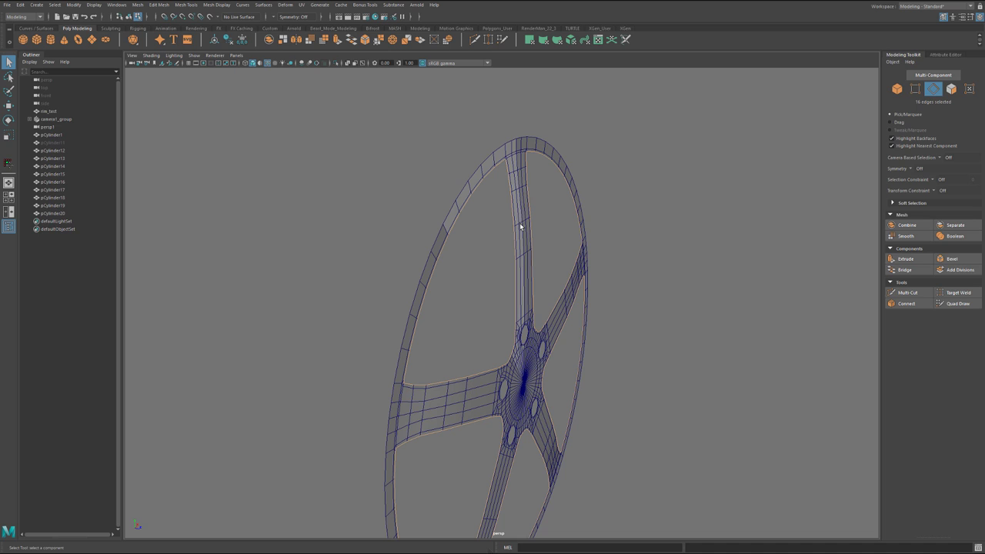
{"action": "key", "text": "ctrl+e"}
{"action": "key", "text": "w"}
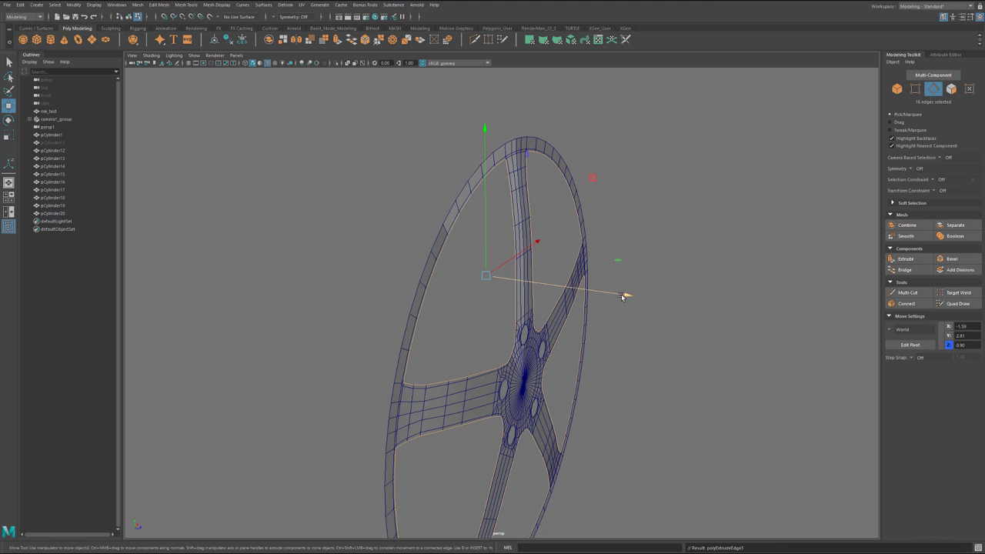
{"action": "left_click_drag", "start_coordinate": [623, 297], "coordinate": [573, 320]}
{"action": "scroll", "coordinate": [581, 289], "scroll_direction": "up", "scroll_amount": 5}
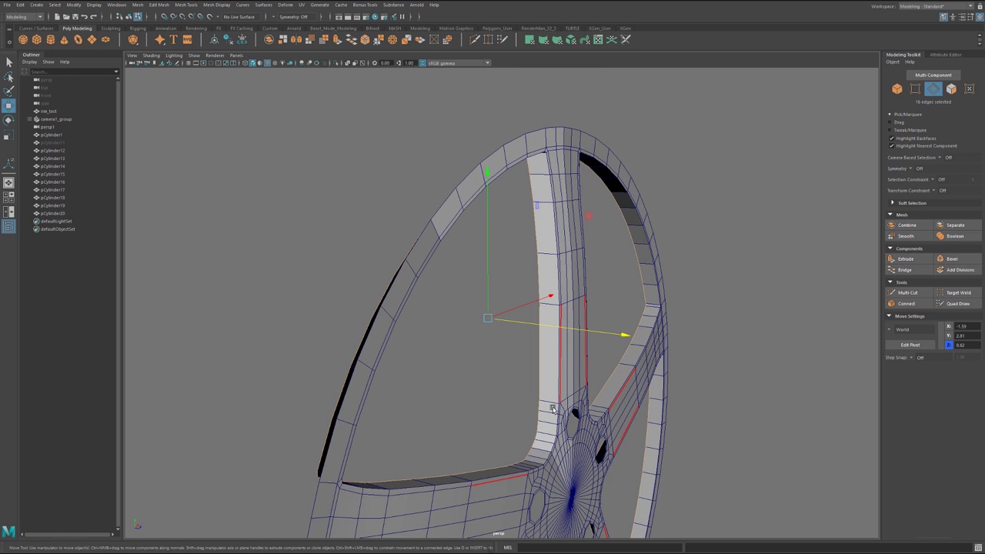
Step: Place the extruded edges' pivot at the spoke-to-rim corner and rotate them about X so the spoke side deepens toward the hub
{"action": "left_click_drag", "start_coordinate": [538, 219], "coordinate": [531, 254], "text": "alt"}
{"action": "key", "text": "d"}
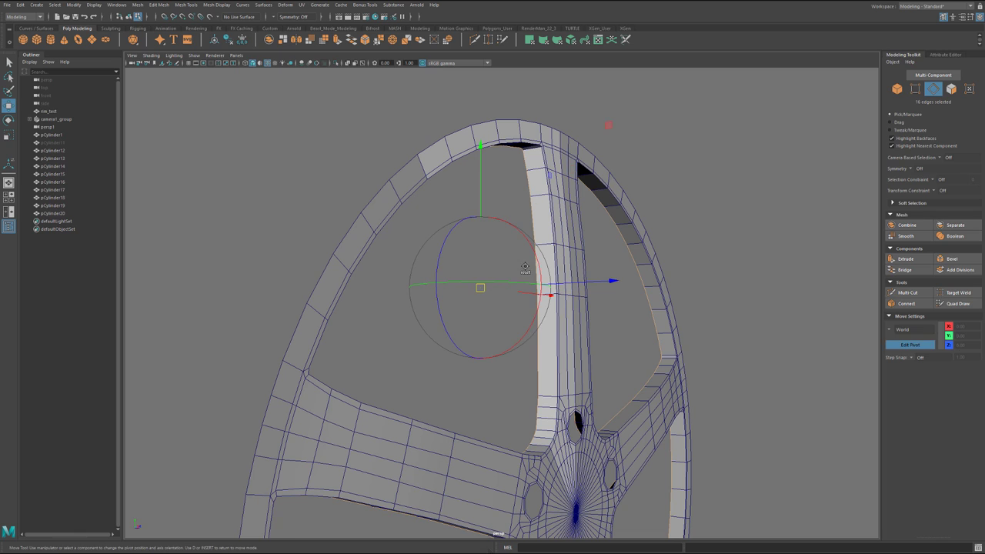
{"action": "left_click_drag", "start_coordinate": [479, 289], "coordinate": [523, 155]}
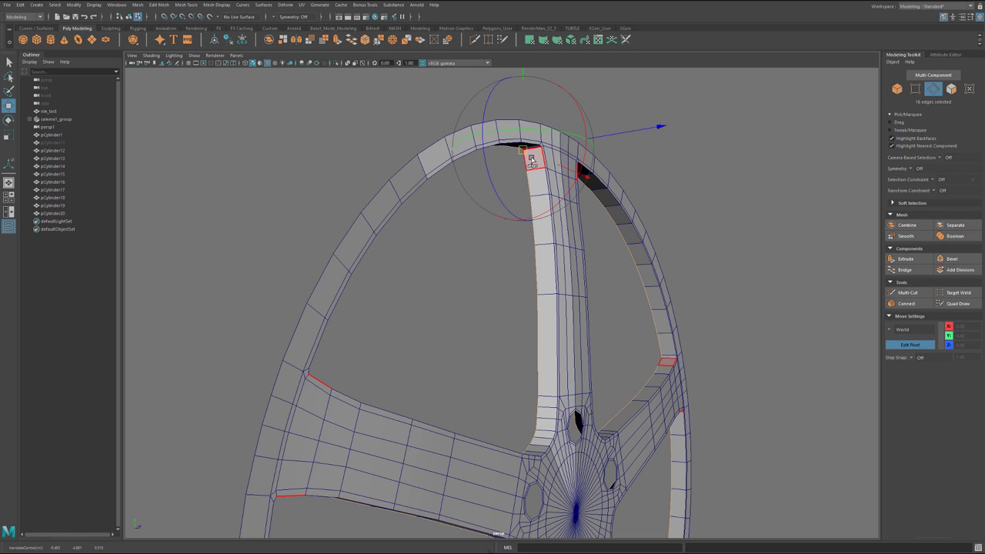
{"action": "key", "text": "e"}
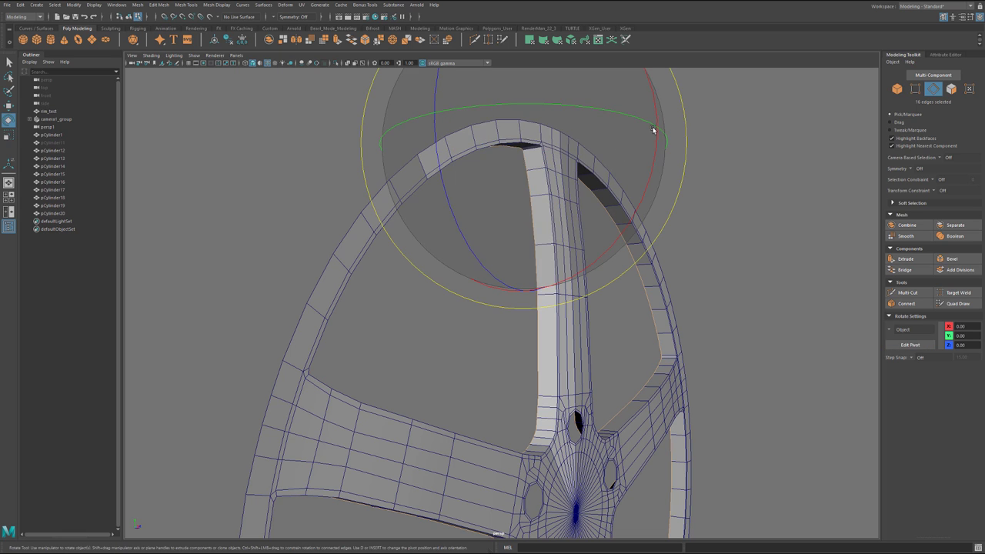
{"action": "left_click_drag", "start_coordinate": [657, 120], "coordinate": [655, 121]}
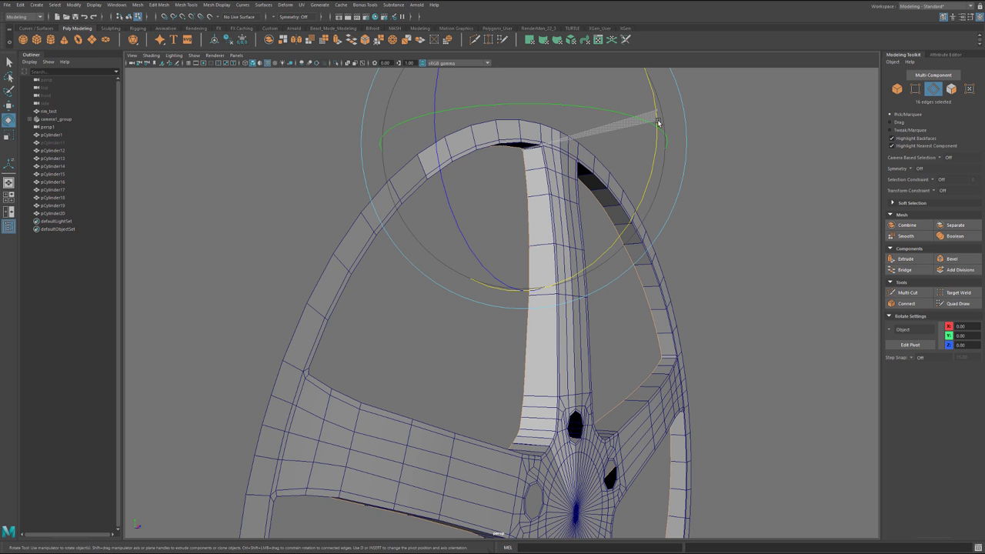
{"action": "mouse_move", "coordinate": [608, 215]}
{"action": "left_mouse_down"}
{"action": "mouse_move", "coordinate": [627, 249]}
{"action": "mouse_move", "coordinate": [626, 238]}
{"action": "mouse_move", "coordinate": [585, 231]}
{"action": "mouse_move", "coordinate": [648, 239]}
{"action": "mouse_move", "coordinate": [557, 236]}
{"action": "mouse_move", "coordinate": [684, 241]}
{"action": "mouse_move", "coordinate": [631, 242]}
{"action": "left_mouse_up"}
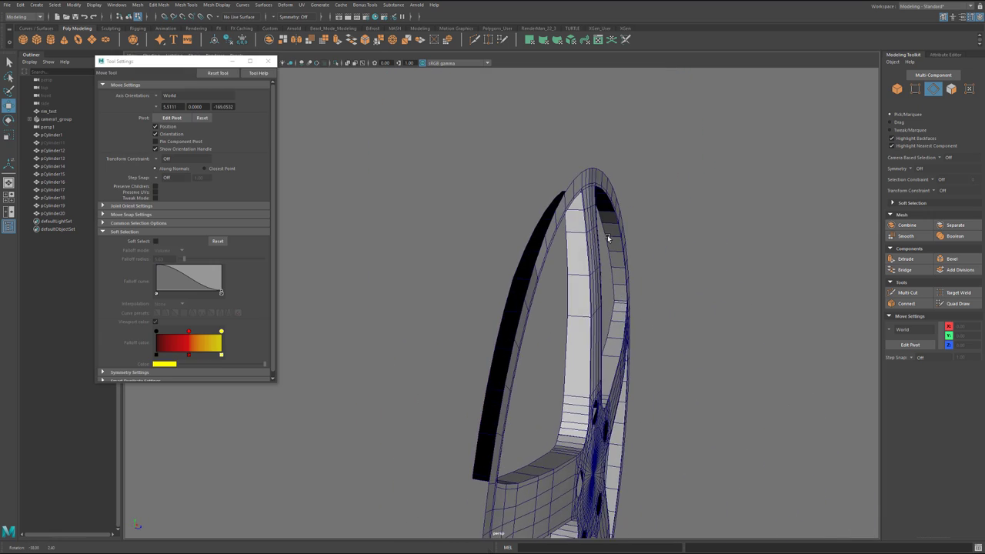
Step: Select the wedge's strip of seven faces along the outer rim
{"action": "left_click_drag", "start_coordinate": [608, 235], "coordinate": [548, 238], "text": "alt"}
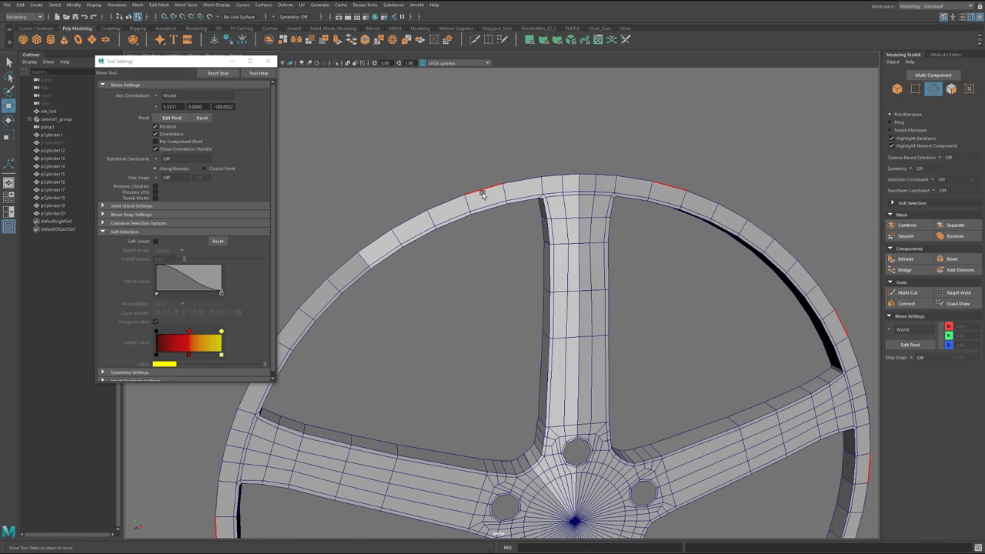
{"action": "right_click_drag", "start_coordinate": [482, 192], "coordinate": [483, 218]}
{"action": "scroll", "coordinate": [482, 219], "scroll_direction": "down", "scroll_amount": 3}
{"action": "left_click_drag", "start_coordinate": [498, 223], "coordinate": [482, 216], "text": "alt"}
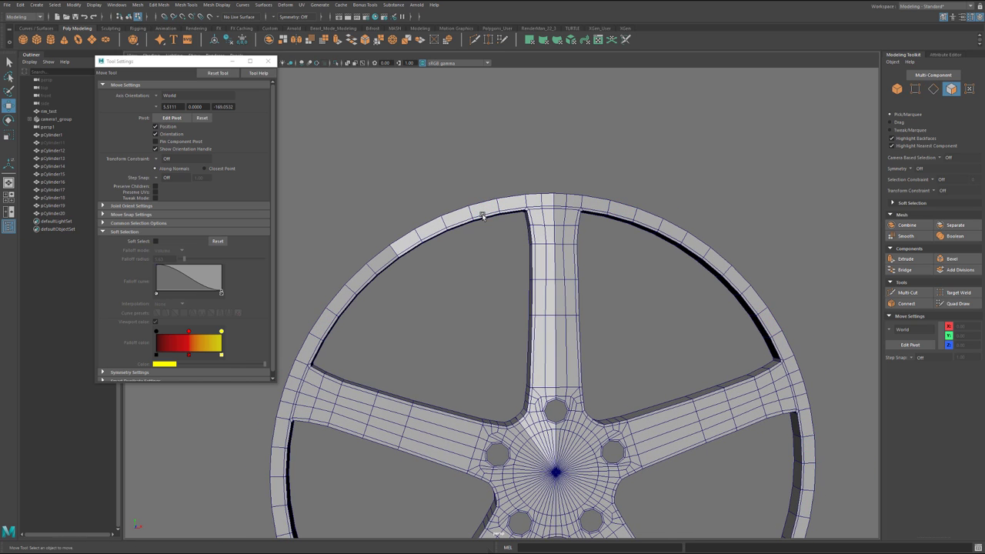
{"action": "left_click", "coordinate": [408, 241]}
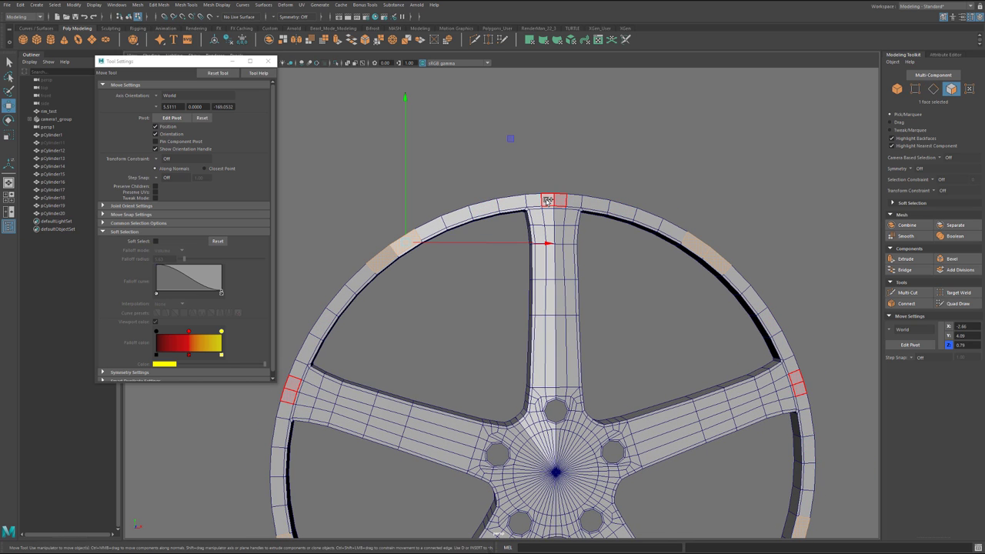
{"action": "double_click", "coordinate": [545, 199], "text": "shift"}
{"action": "left_click_drag", "start_coordinate": [537, 194], "coordinate": [501, 202], "text": "alt"}
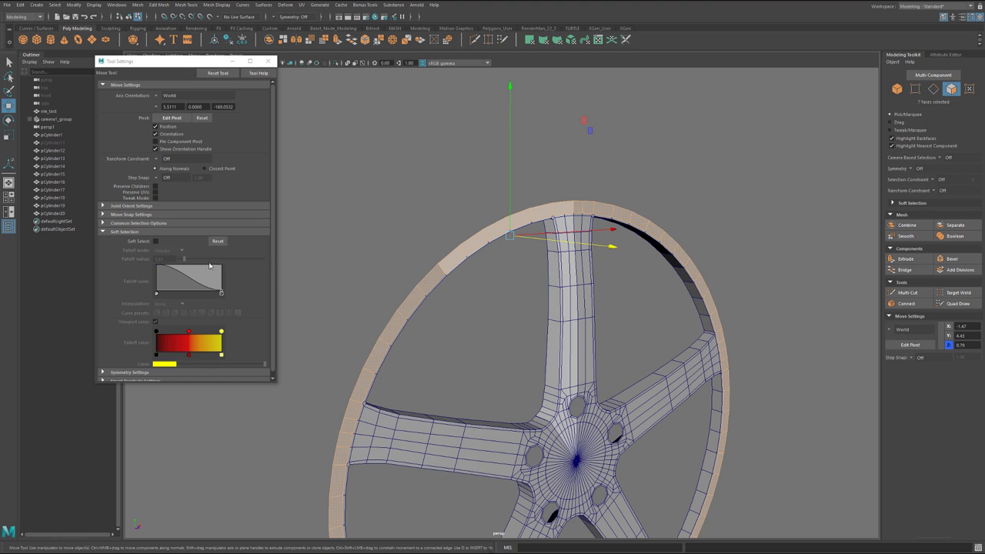
Step: Enable Soft Select with a falloff radius of 3.29 and move the rim faces back in depth to about Z 0.62
{"action": "double_click", "coordinate": [9, 107]}
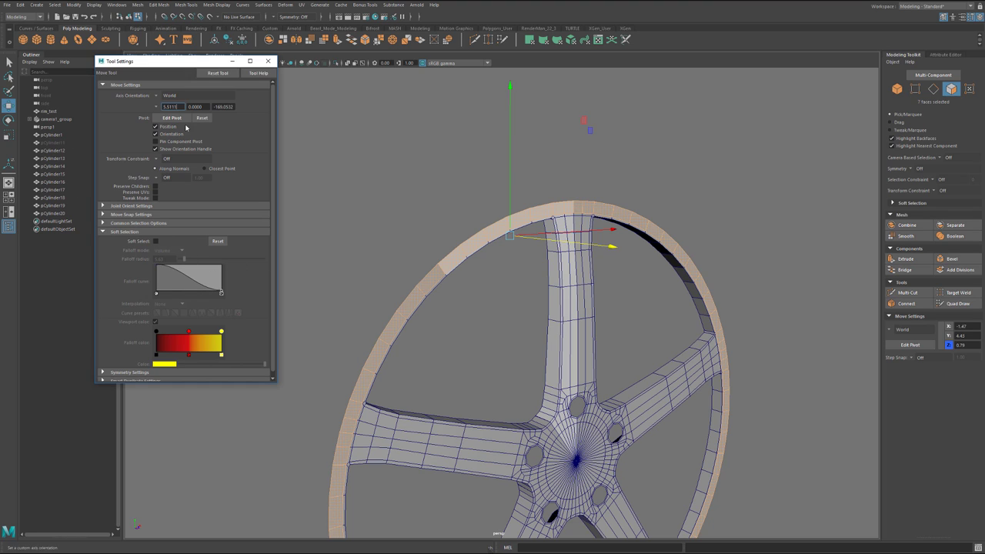
{"action": "left_click", "coordinate": [155, 242]}
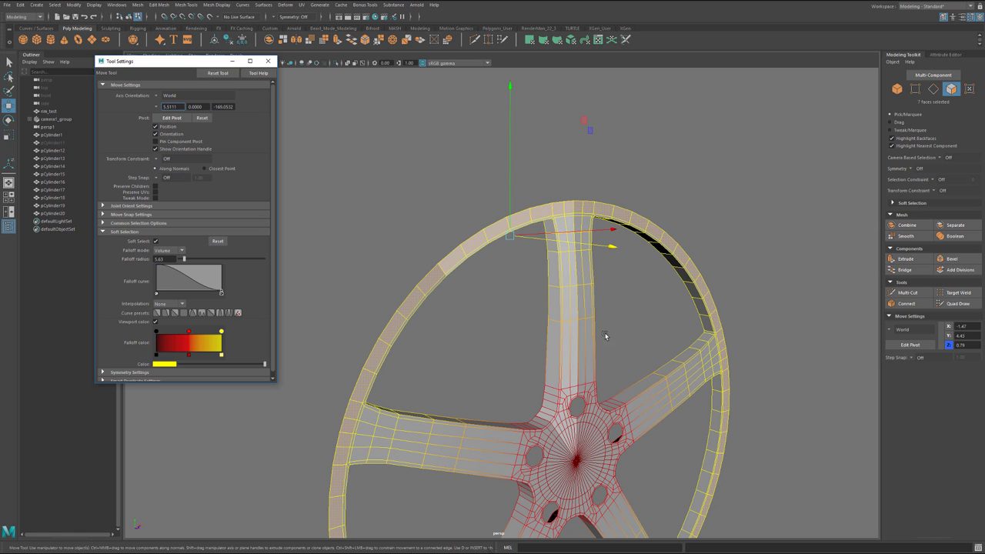
{"action": "left_click_drag", "start_coordinate": [607, 250], "coordinate": [595, 256], "text": "alt"}
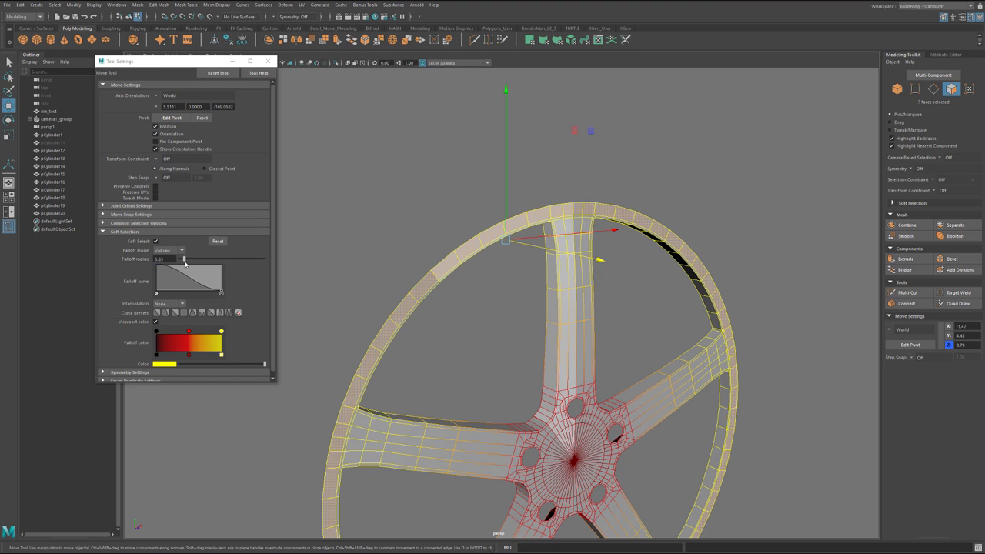
{"action": "left_click_drag", "start_coordinate": [185, 261], "coordinate": [183, 261]}
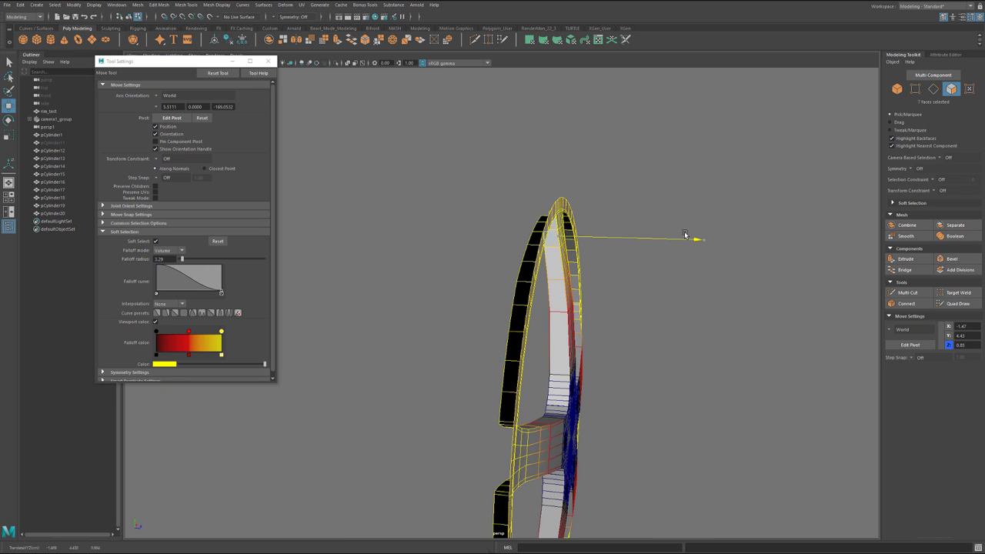
{"action": "left_click_drag", "start_coordinate": [690, 232], "coordinate": [655, 266]}
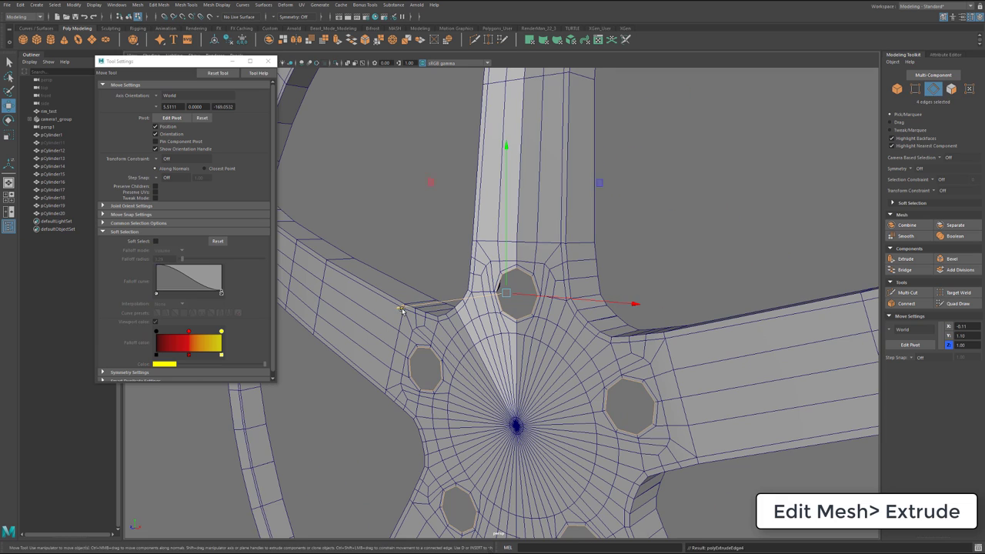
Step: Move the four extruded edges of the wedge's lug hole back in depth to Z 0.87
{"action": "left_click_drag", "start_coordinate": [402, 311], "coordinate": [414, 311]}
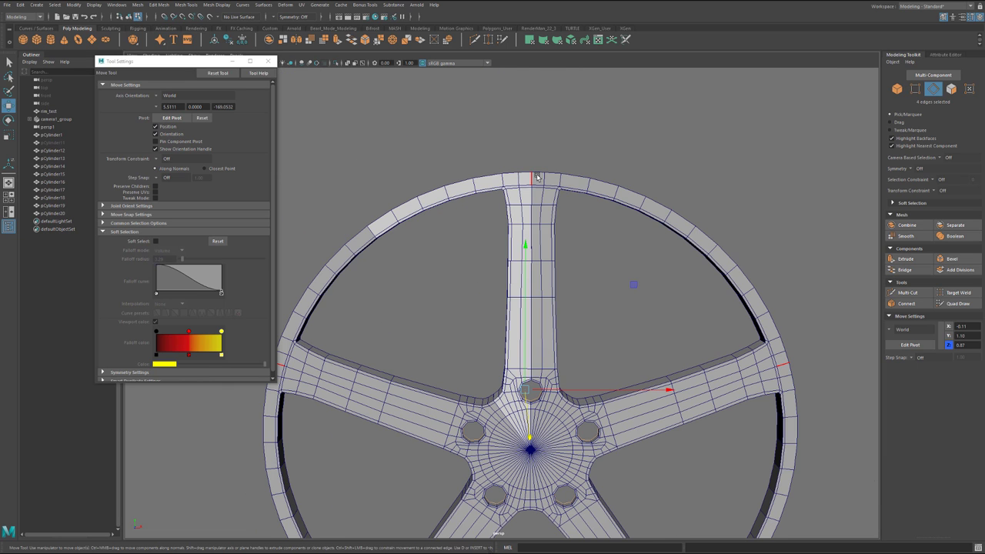
Step: Extrude the wedge's seven outer border edges on the rim and move them forward in depth to Z 1.06
{"action": "scroll", "coordinate": [500, 183], "scroll_direction": "up", "scroll_amount": 5}
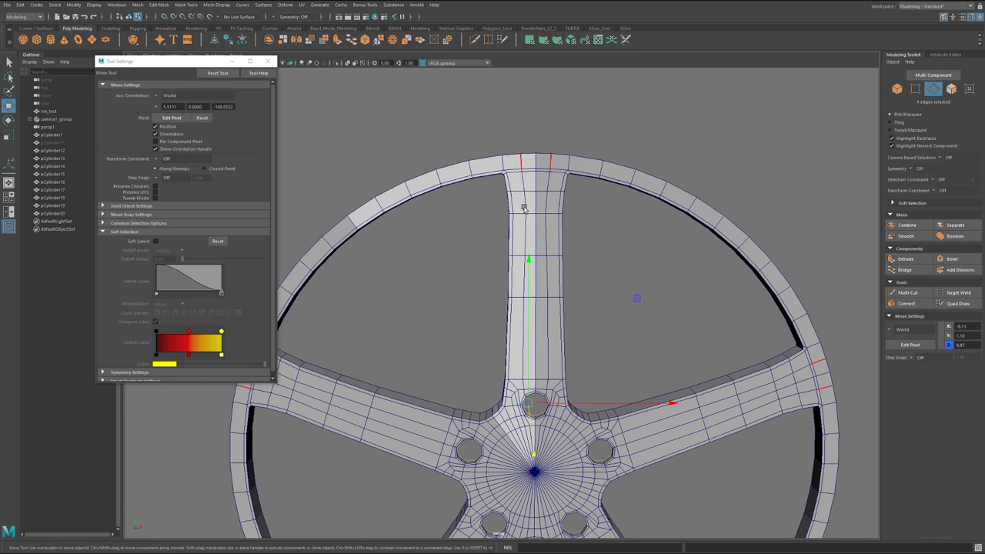
{"action": "right_click_drag", "start_coordinate": [555, 222], "coordinate": [551, 201]}
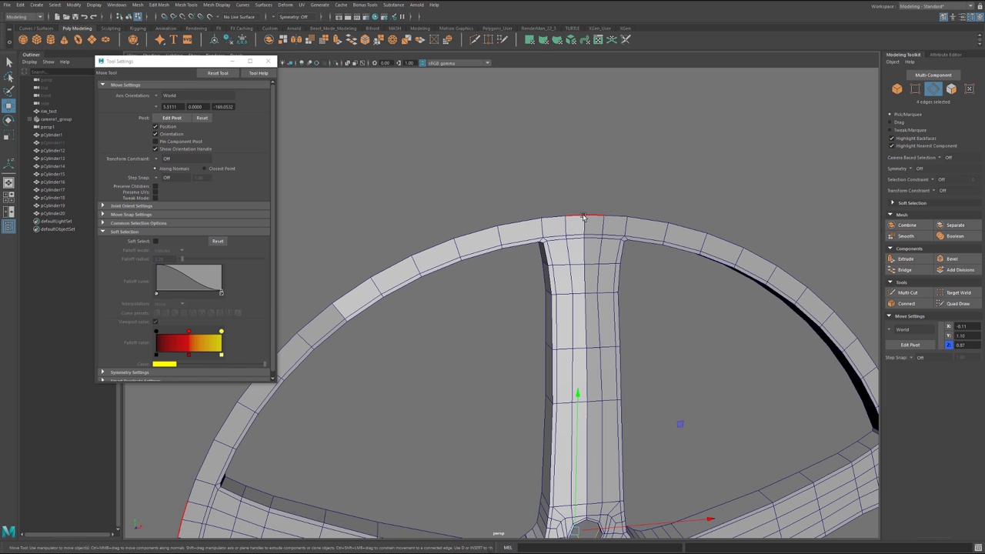
{"action": "left_click", "coordinate": [589, 221]}
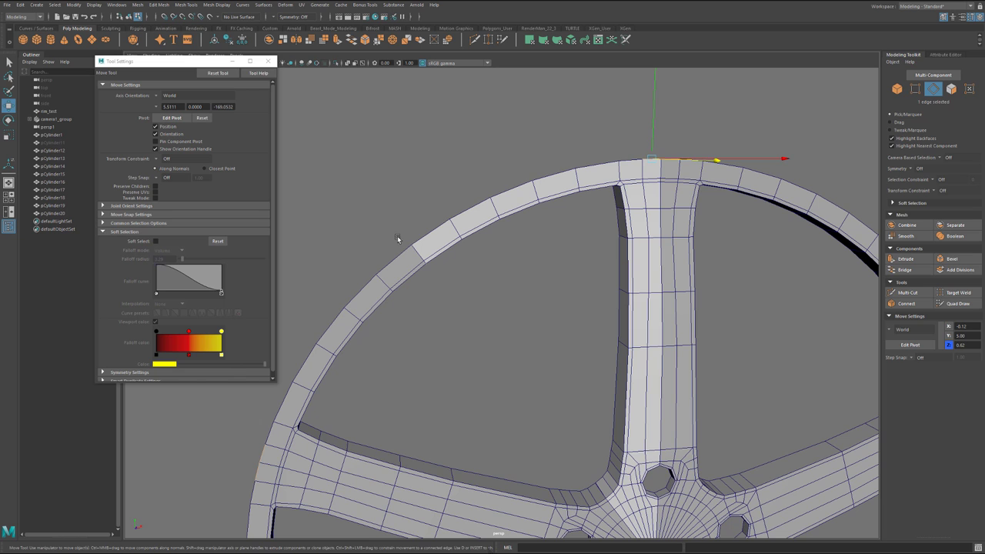
{"action": "double_click", "coordinate": [419, 239], "text": "shift"}
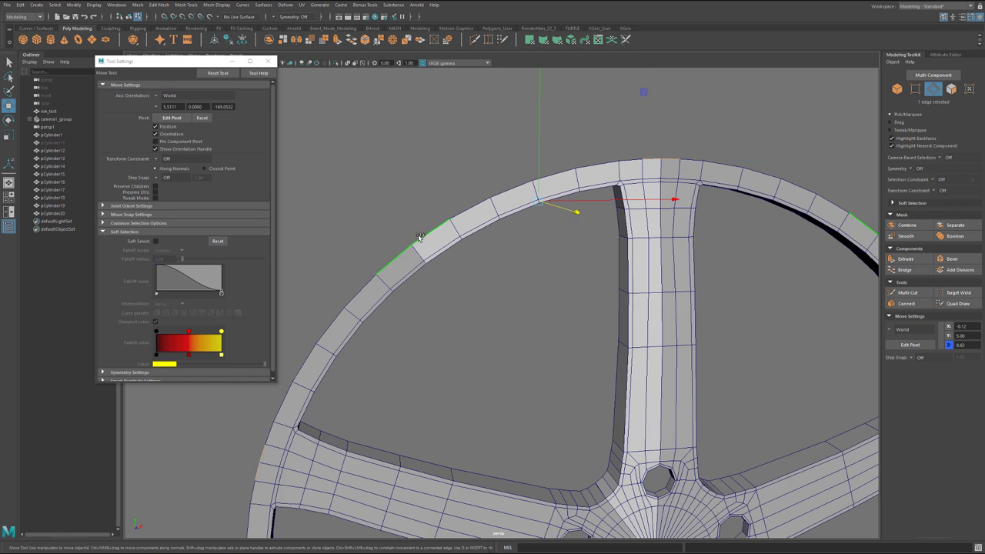
{"action": "scroll", "coordinate": [552, 277], "scroll_direction": "down", "scroll_amount": 5}
{"action": "left_click_drag", "start_coordinate": [552, 277], "coordinate": [573, 275], "text": "alt"}
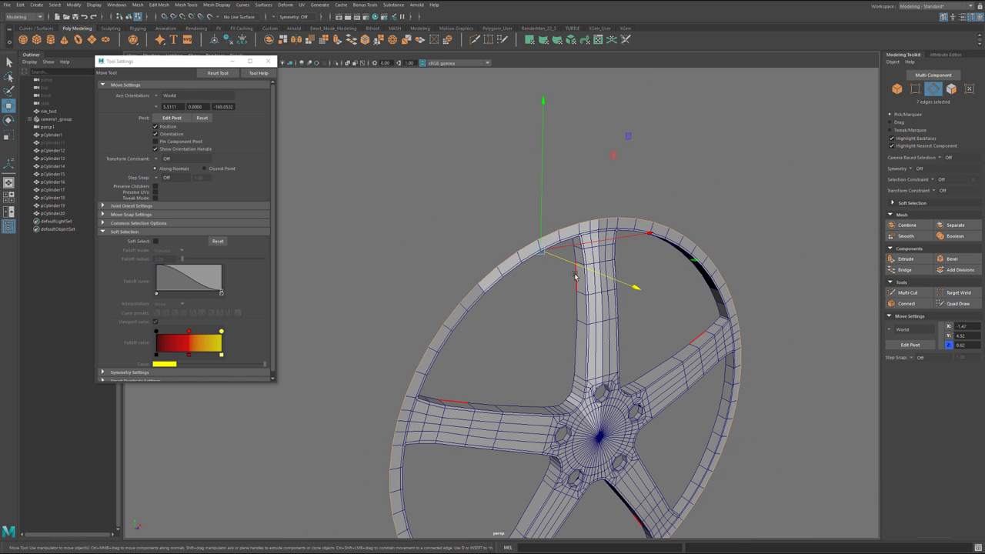
{"action": "key", "text": "ctrl+e"}
{"action": "key", "text": "w"}
{"action": "left_click_drag", "start_coordinate": [629, 281], "coordinate": [683, 288], "text": "alt"}
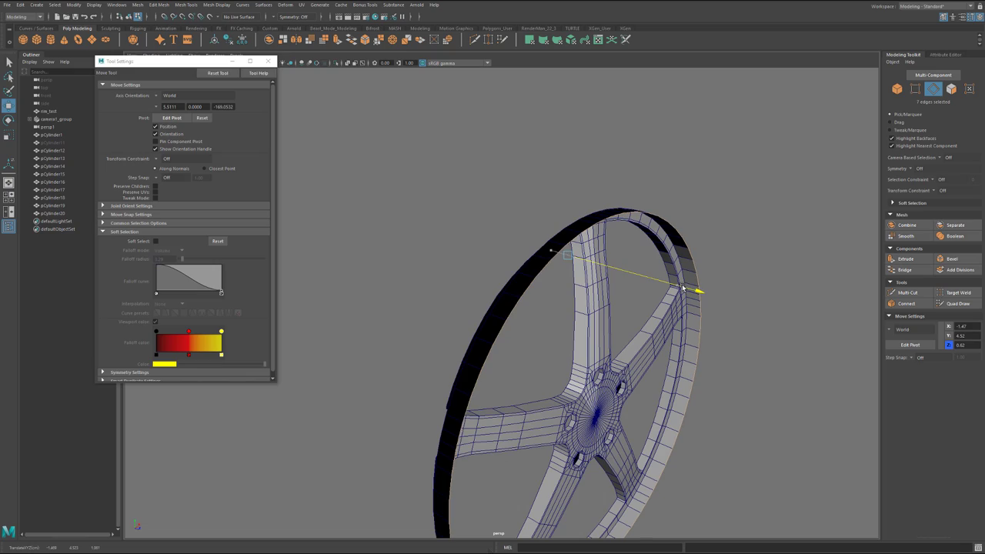
{"action": "left_click_drag", "start_coordinate": [679, 293], "coordinate": [631, 283], "text": "alt"}
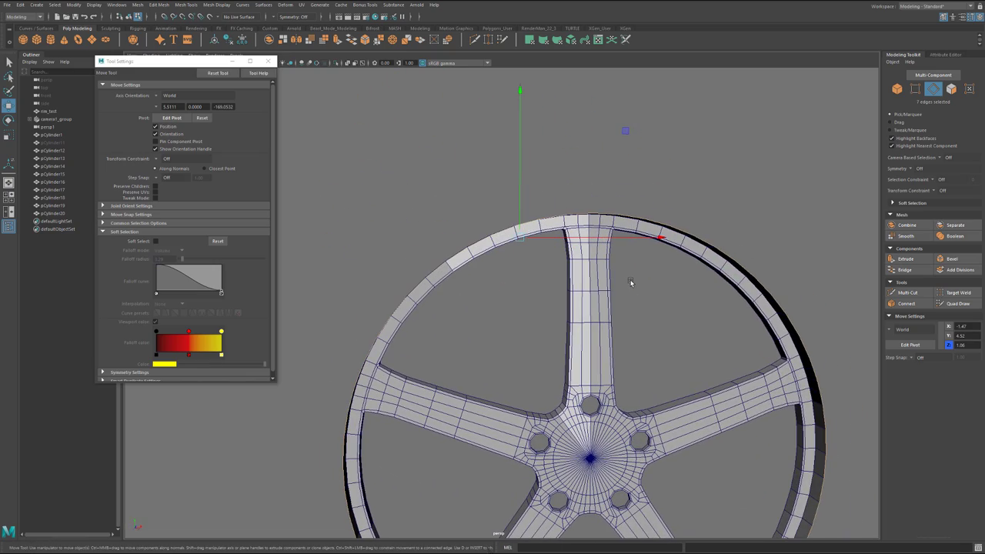
Step: Extrude the outer rim border edges again, outward, with a thickness of -0.56, undoing the trial offset
{"action": "key", "text": "ctrl+e"}
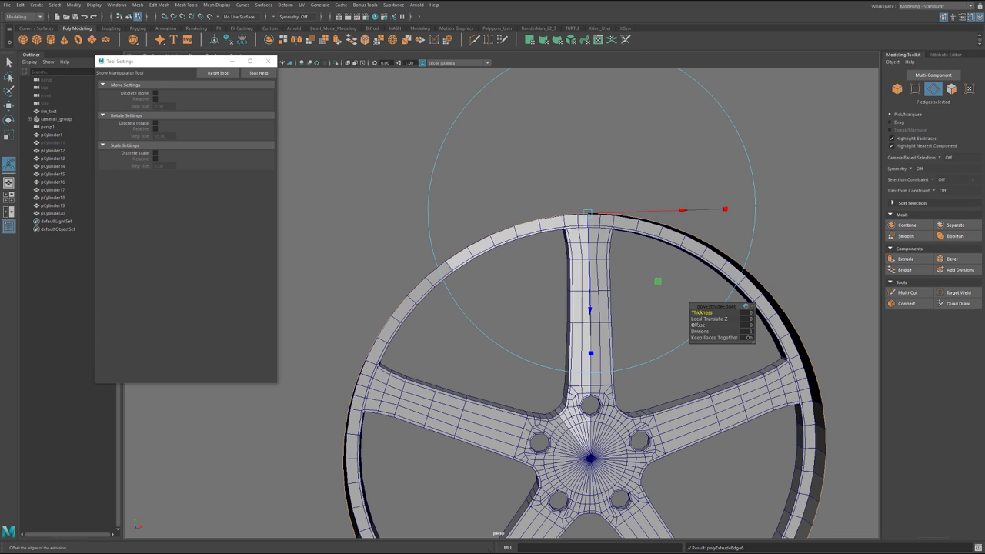
{"action": "left_click_drag", "start_coordinate": [699, 325], "coordinate": [677, 311]}
{"action": "key", "text": "ctrl+z"}
{"action": "scroll", "coordinate": [668, 315], "scroll_direction": "up", "scroll_amount": 3}
{"action": "left_click_drag", "start_coordinate": [651, 243], "coordinate": [558, 248], "text": "alt"}
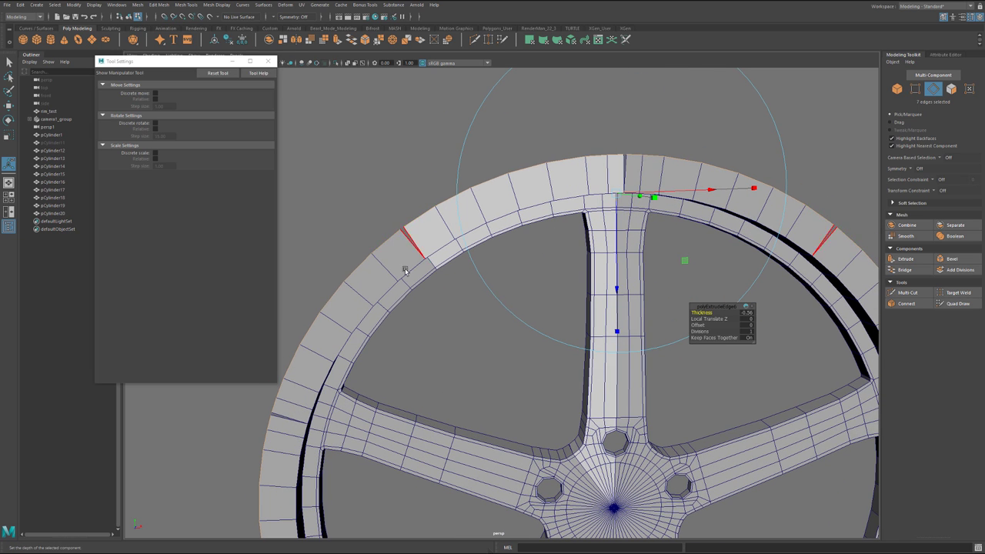
Step: In the front view, align the pivot of the wedge's top outer seam vertex to the border edge and slide it along to the centre line
{"action": "key", "text": "space"}
{"action": "key", "text": "space"}
{"action": "scroll", "coordinate": [531, 302], "scroll_direction": "up", "scroll_amount": 3}
{"action": "middle_click_drag", "start_coordinate": [534, 299], "coordinate": [575, 492], "text": "alt"}
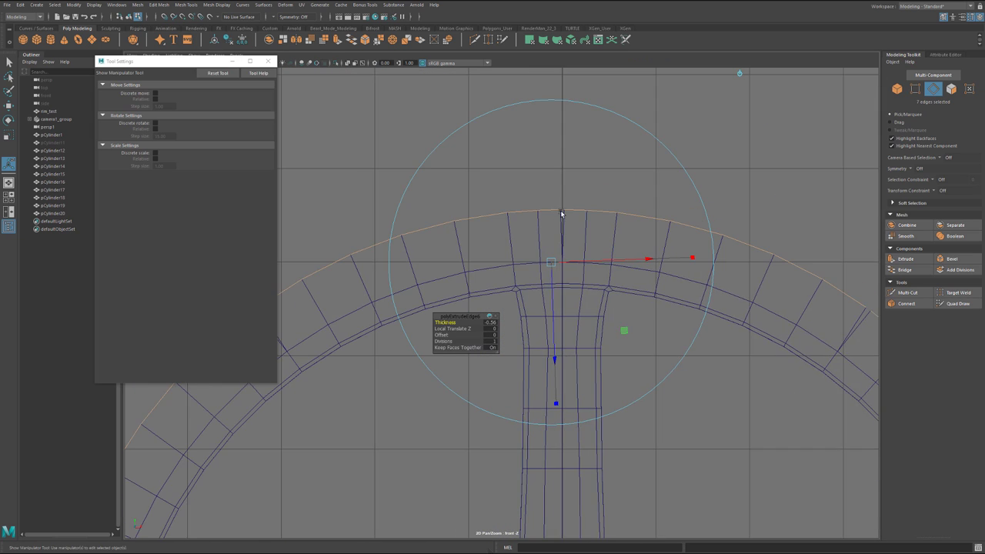
{"action": "scroll", "coordinate": [562, 214], "scroll_direction": "up", "scroll_amount": 3}
{"action": "middle_click_drag", "start_coordinate": [576, 185], "coordinate": [573, 287], "text": "alt"}
{"action": "key", "text": "q"}
{"action": "key", "text": "F9"}
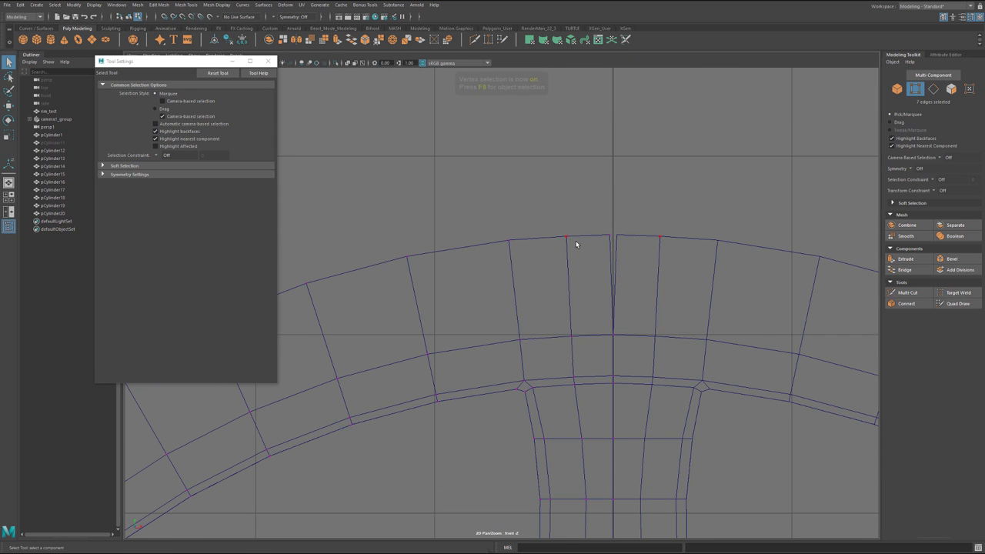
{"action": "key", "text": "w"}
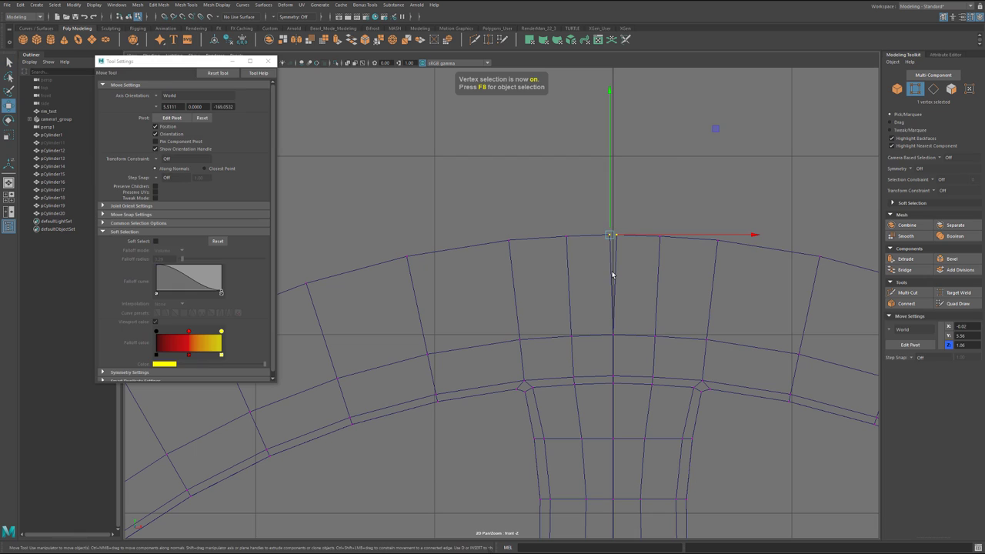
{"action": "key", "text": "d"}
{"action": "left_click", "coordinate": [590, 242]}
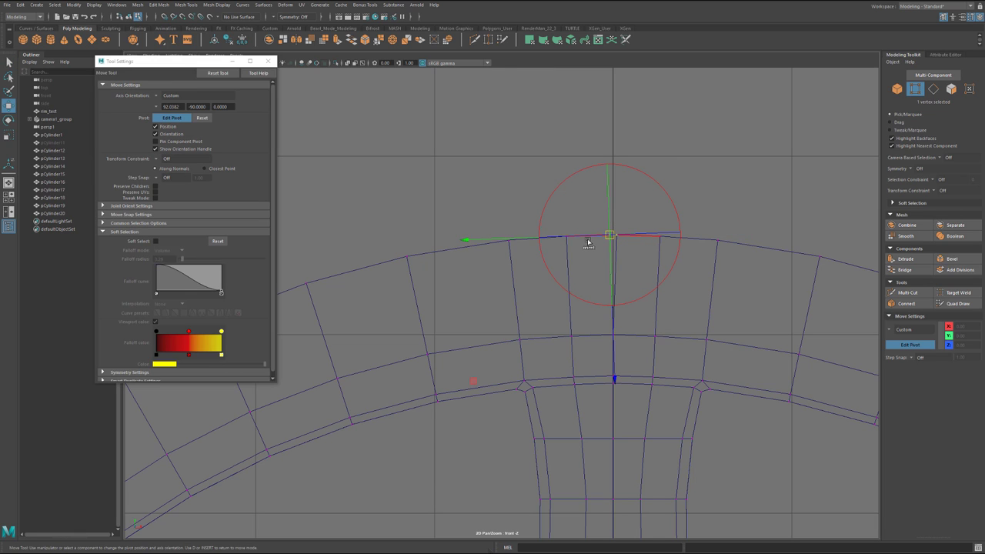
{"action": "key", "text": "d"}
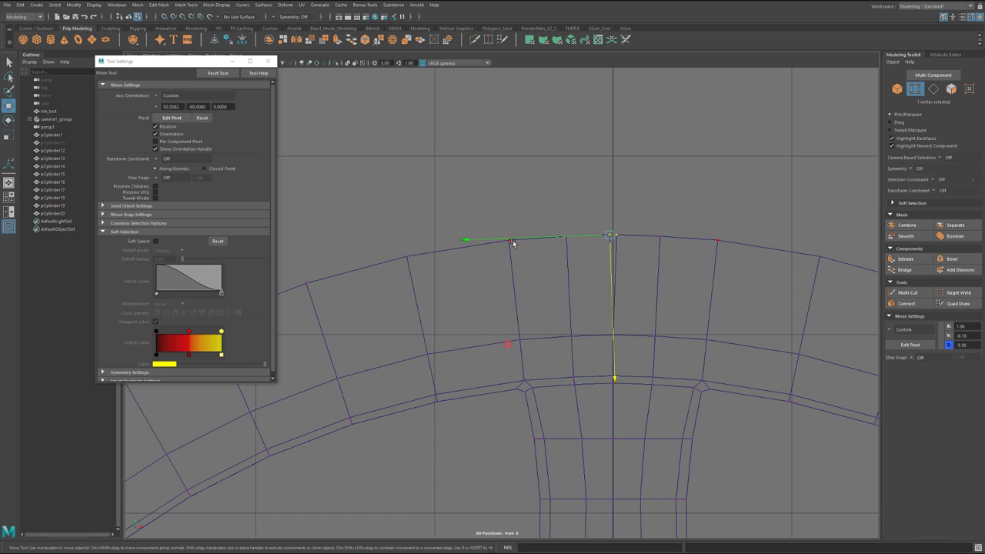
{"action": "left_click_drag", "start_coordinate": [508, 240], "coordinate": [514, 240]}
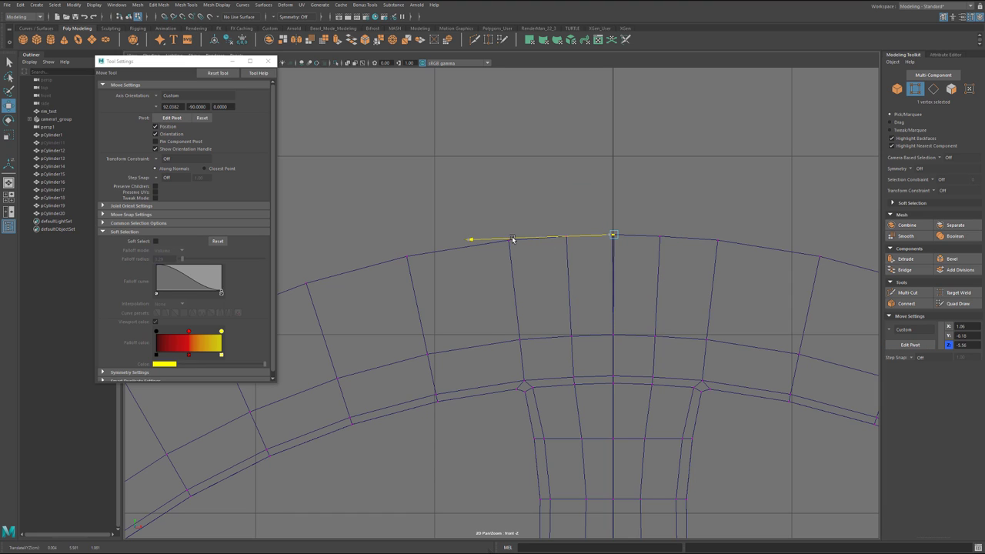
{"action": "left_click_drag", "start_coordinate": [513, 239], "coordinate": [514, 239]}
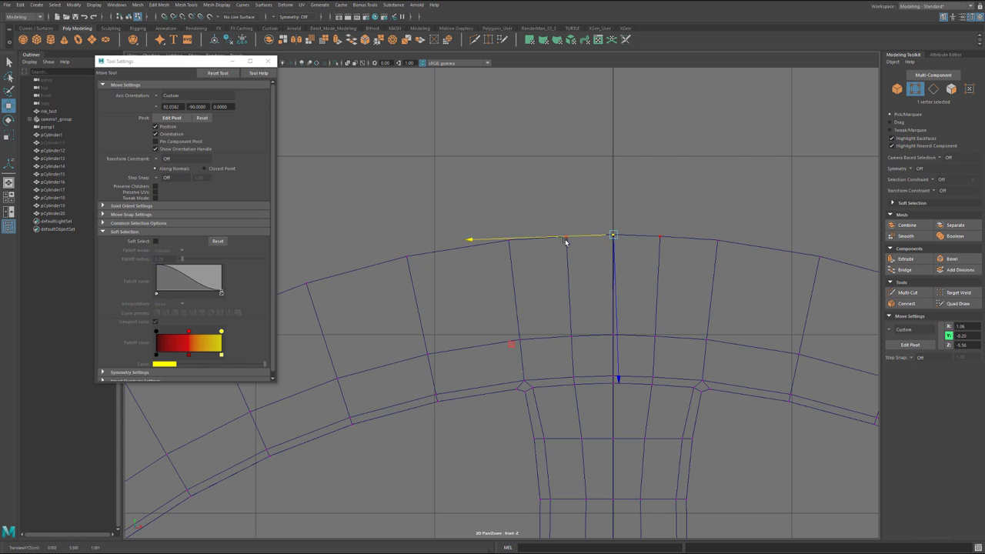
Step: Align the pivot of the outer corner vertex at the wedge's other end to its border edge and slide it along to close the gap
{"action": "middle_click_drag", "start_coordinate": [568, 242], "coordinate": [950, 96], "text": "alt"}
{"action": "middle_click_drag", "start_coordinate": [396, 282], "coordinate": [646, 115], "text": "alt"}
{"action": "middle_click_drag", "start_coordinate": [464, 230], "coordinate": [466, 151], "text": "alt"}
{"action": "middle_click_drag", "start_coordinate": [545, 284], "coordinate": [395, 413], "text": "alt"}
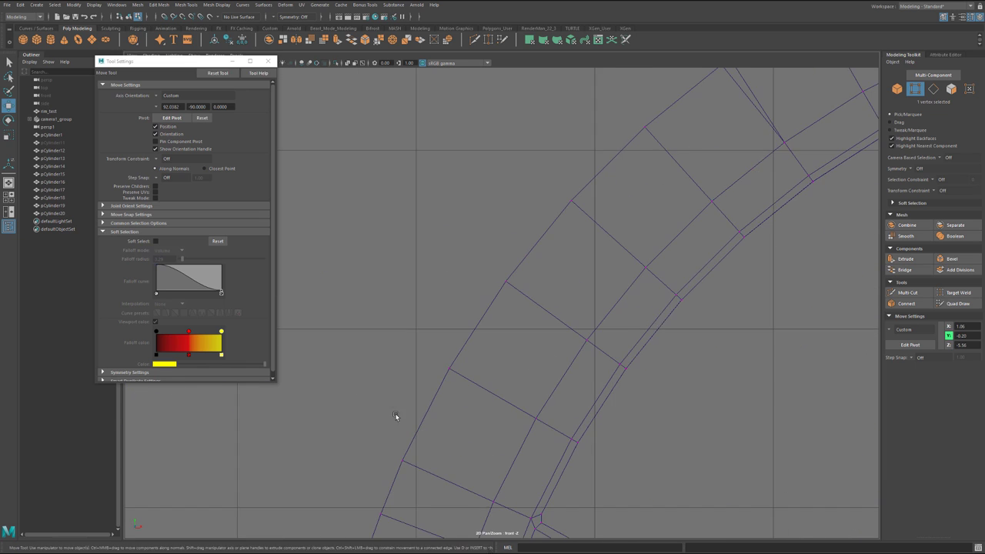
{"action": "middle_click_drag", "start_coordinate": [490, 224], "coordinate": [371, 344], "text": "alt"}
{"action": "left_click", "coordinate": [611, 180]}
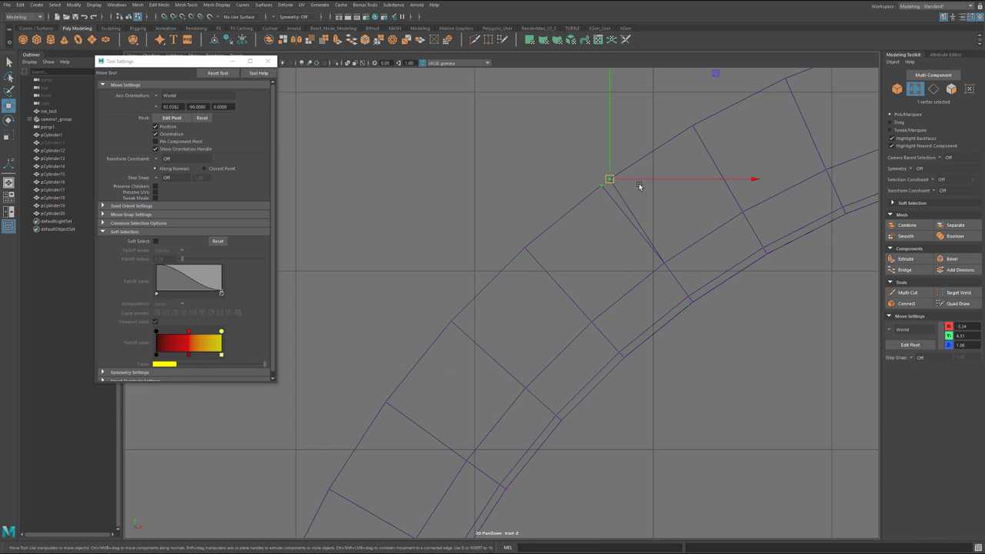
{"action": "key", "text": "d"}
{"action": "left_click", "coordinate": [638, 161]}
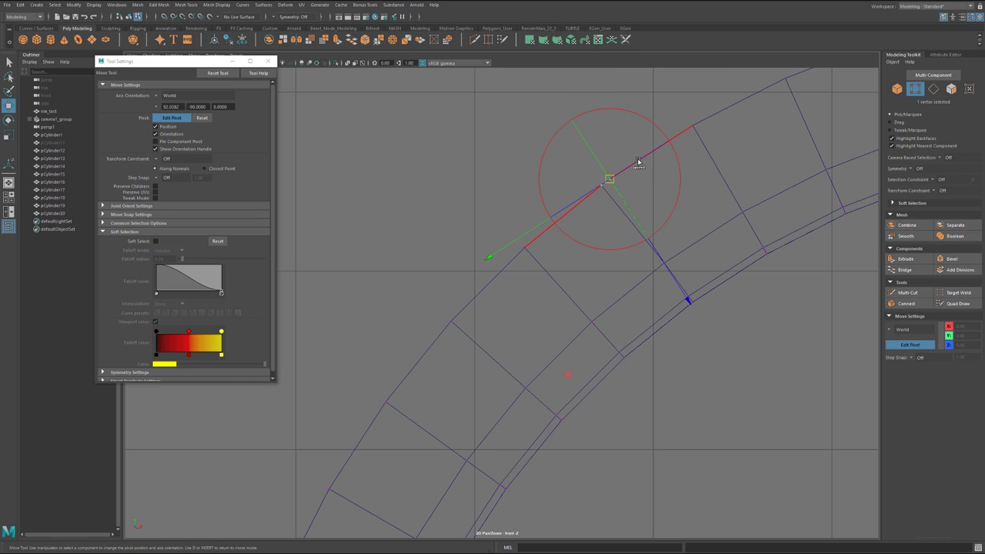
{"action": "key", "text": "d"}
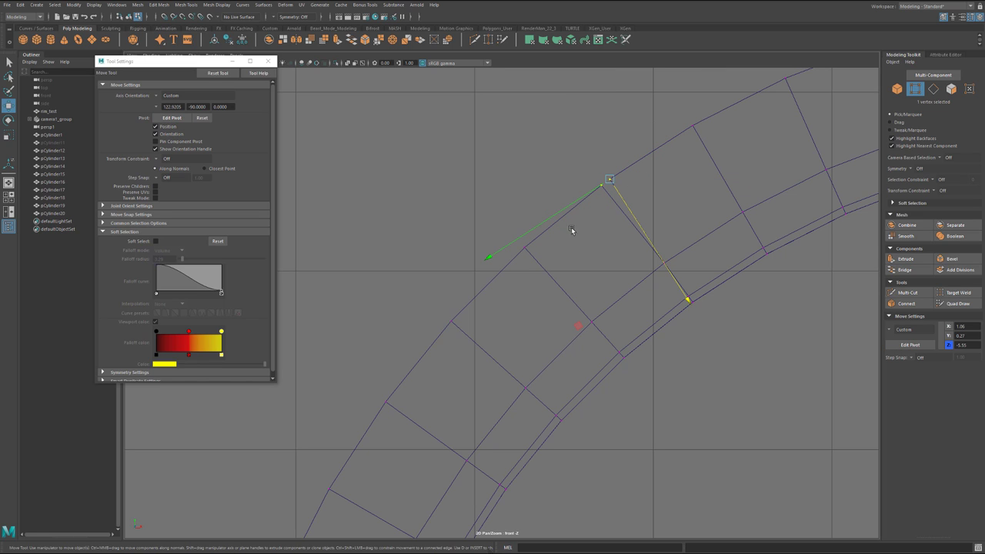
{"action": "left_click", "coordinate": [554, 217]}
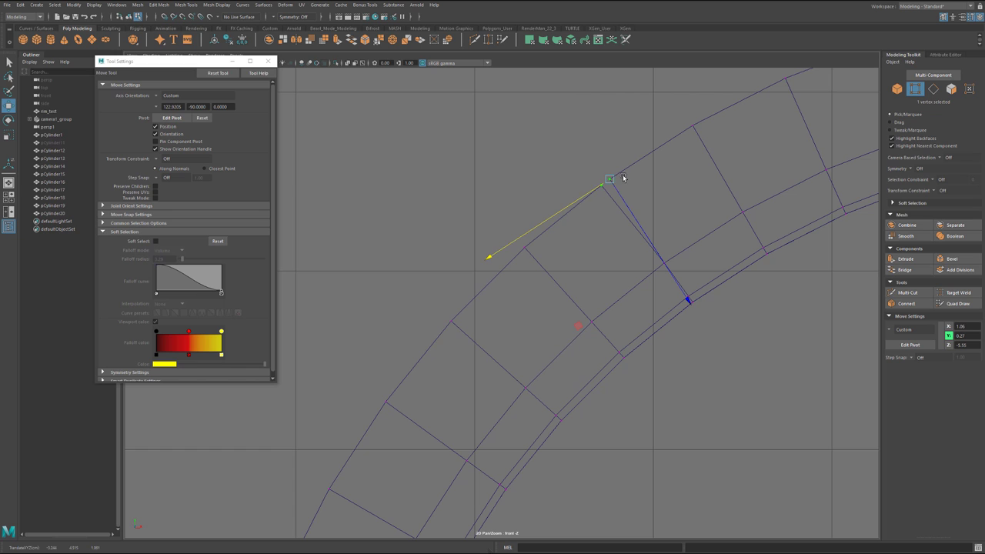
{"action": "left_click_drag", "start_coordinate": [575, 204], "coordinate": [568, 207]}
Step: In the perspective view, extrude the wedge's seven outer rim border edges and move them back in depth to form the barrel wall
{"action": "scroll", "coordinate": [686, 203], "scroll_direction": "down", "scroll_amount": 8}
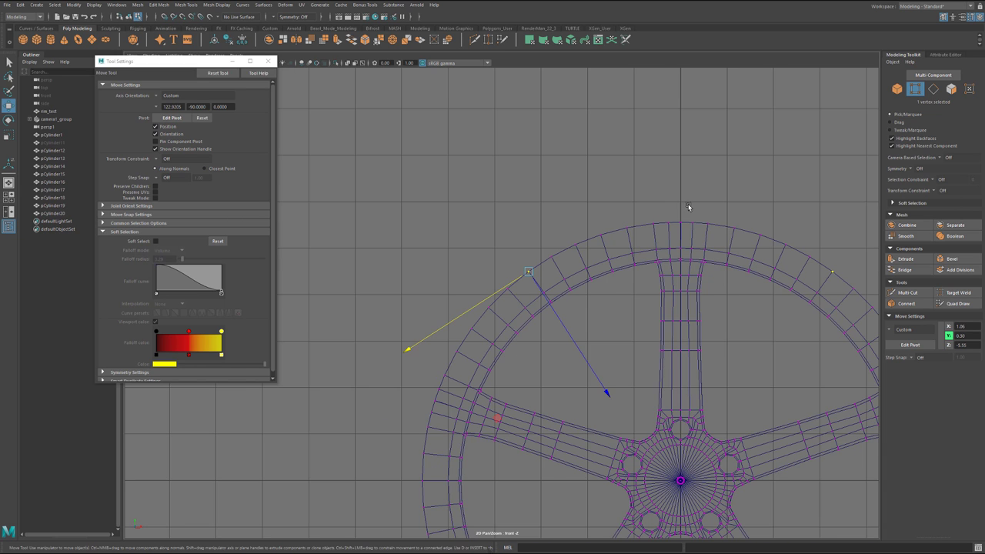
{"action": "middle_click_drag", "start_coordinate": [688, 204], "coordinate": [630, 153], "text": "alt"}
{"action": "key", "text": "space"}
{"action": "key", "text": "space"}
{"action": "left_click_drag", "start_coordinate": [634, 192], "coordinate": [620, 231], "text": "alt"}
{"action": "right_click_drag", "start_coordinate": [620, 202], "coordinate": [621, 176]}
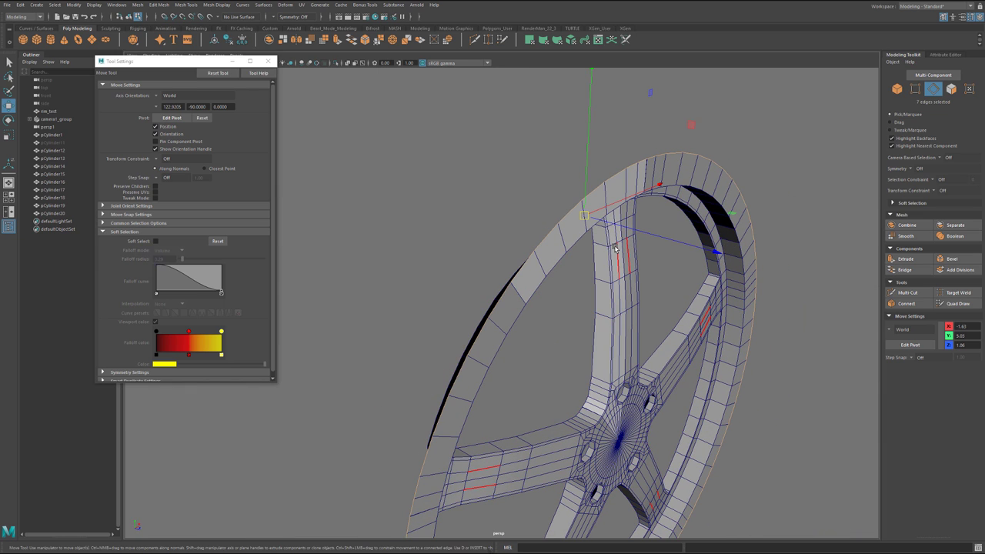
{"action": "key", "text": "ctrl+e"}
{"action": "key", "text": "w"}
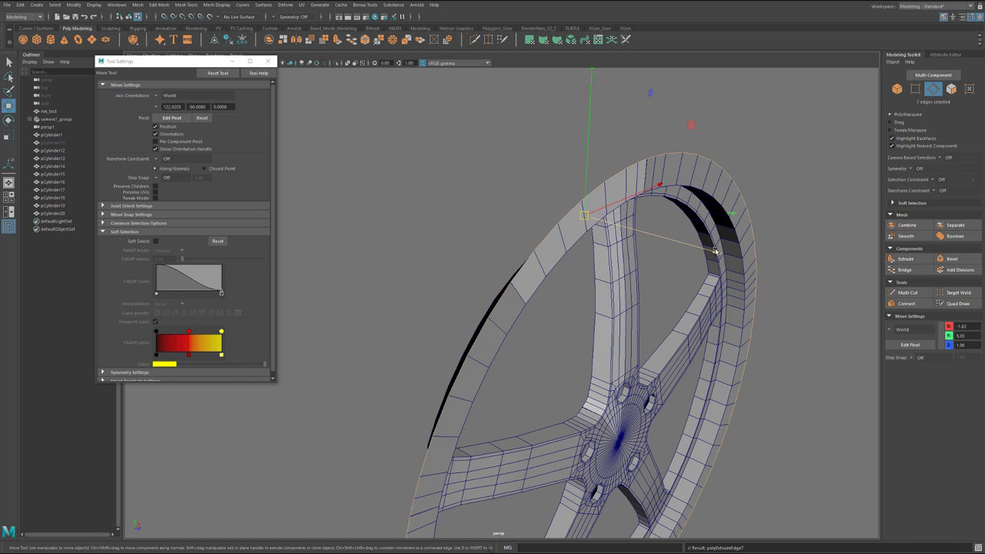
{"action": "left_click_drag", "start_coordinate": [715, 251], "coordinate": [501, 277]}
{"action": "scroll", "coordinate": [637, 223], "scroll_direction": "down", "scroll_amount": 3}
{"action": "scroll", "coordinate": [478, 327], "scroll_direction": "up", "scroll_amount": 5}
{"action": "middle_click_drag", "start_coordinate": [513, 286], "coordinate": [654, 229], "text": "alt"}
{"action": "left_click_drag", "start_coordinate": [647, 285], "coordinate": [503, 284], "text": "alt"}
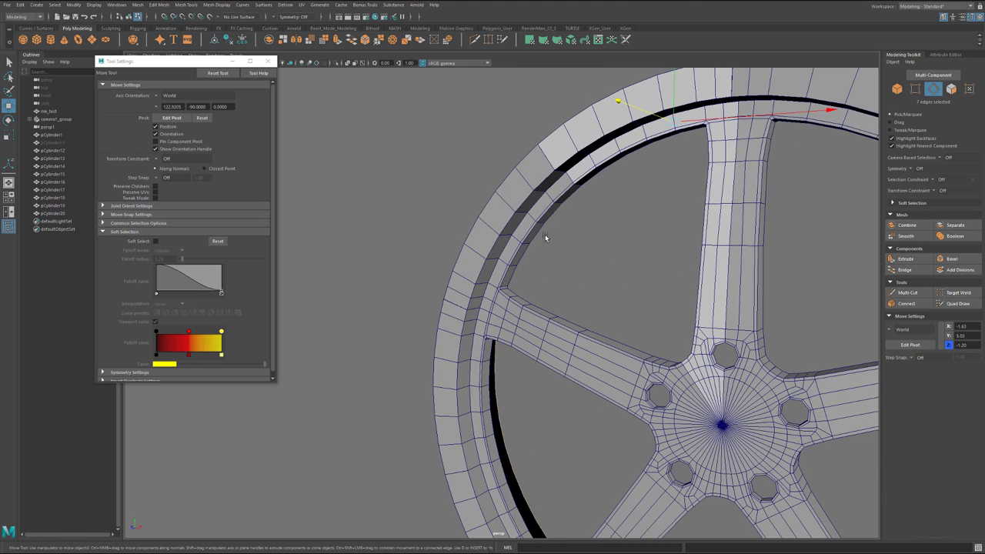
{"action": "left_click_drag", "start_coordinate": [545, 234], "coordinate": [612, 236], "text": "alt"}
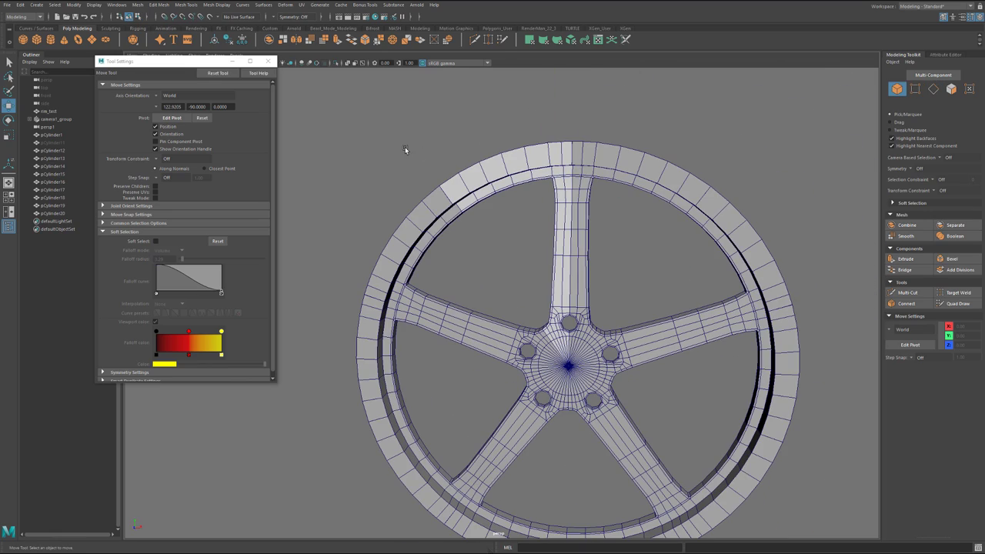
Step: Create a polygon cylinder at the wheel's centre in the front view
{"action": "key", "text": "space"}
{"action": "key", "text": "space"}
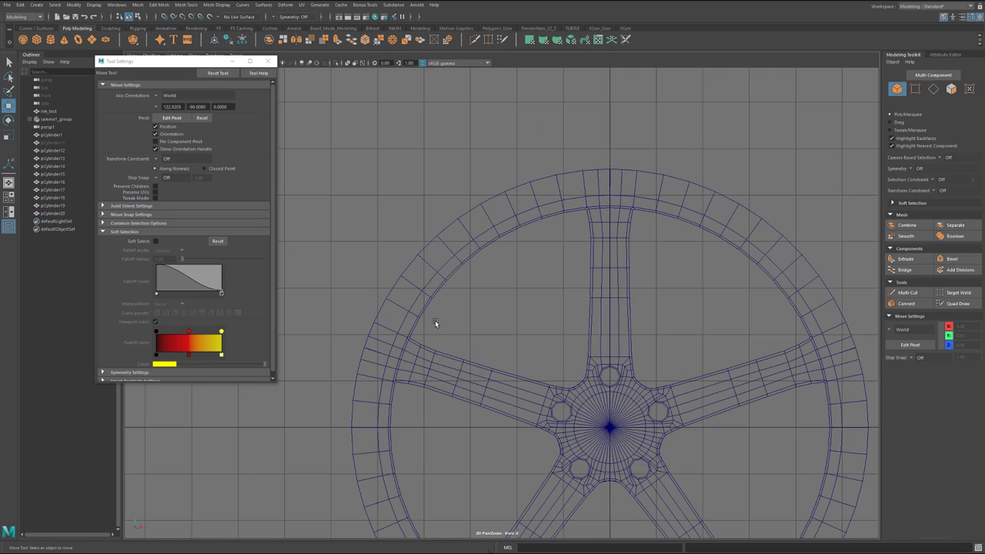
{"action": "middle_click_drag", "start_coordinate": [501, 390], "coordinate": [500, 275], "text": "alt"}
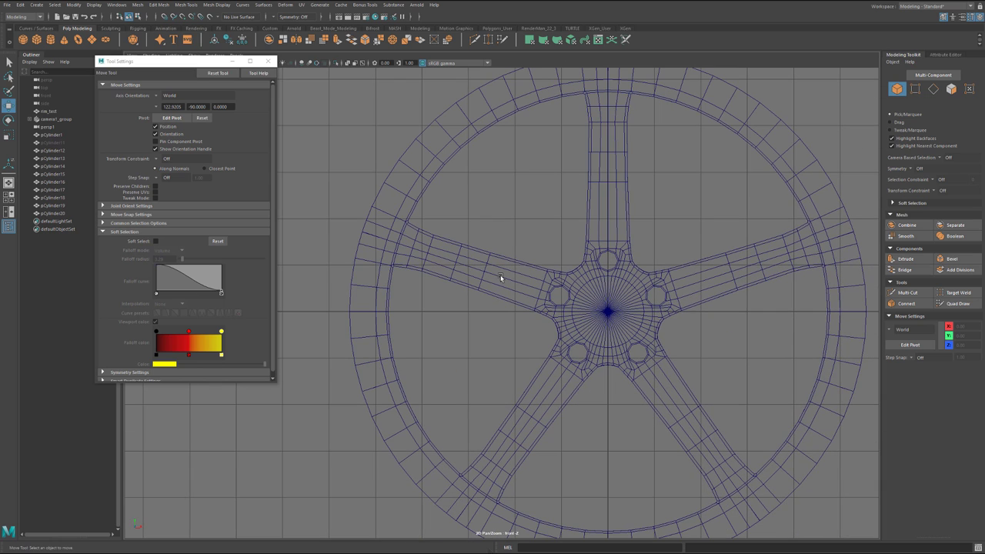
{"action": "right_click_drag", "start_coordinate": [554, 305], "coordinate": [575, 299], "text": "shift"}
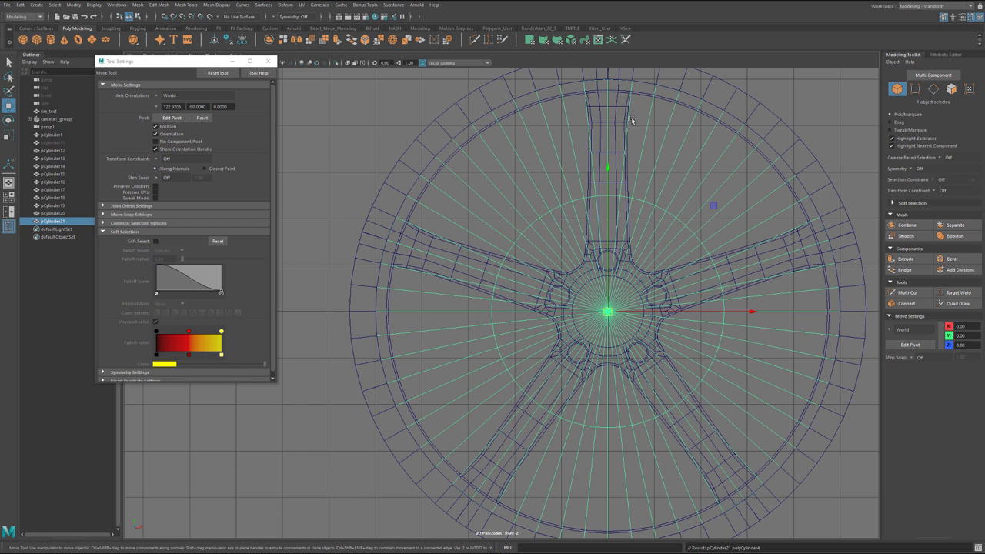
Step: Scale the new cylinder uniformly to 1.02 while viewing the wheel in perspective
{"action": "key", "text": "space"}
{"action": "key", "text": "space"}
{"action": "left_click_drag", "start_coordinate": [600, 301], "coordinate": [527, 323], "text": "alt"}
{"action": "left_click_drag", "start_coordinate": [444, 417], "coordinate": [471, 413]}
{"action": "key", "text": "space"}
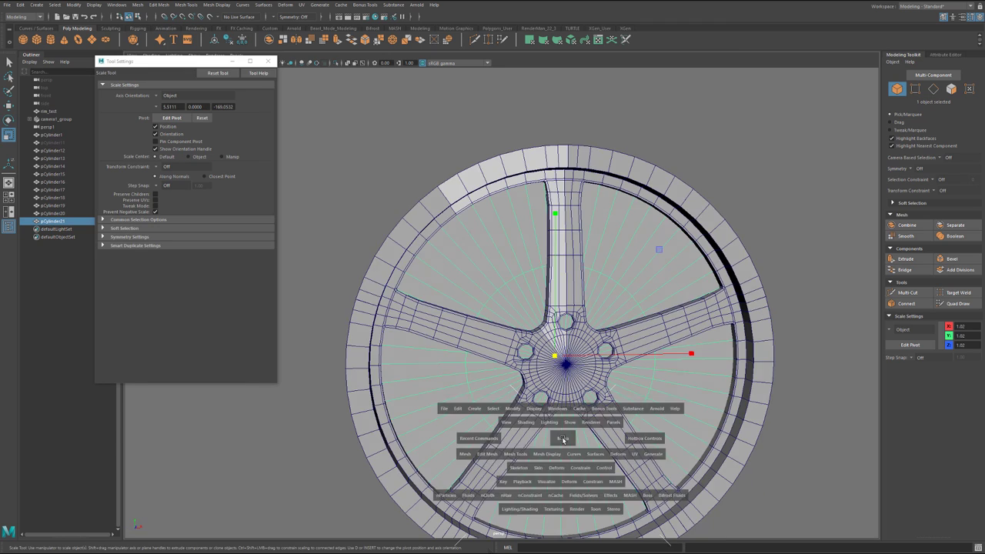
Step: In the front view, select all cap faces of the pCylinder21 disc and delete them, leaving an open cylinder
{"action": "key", "text": "space"}
{"action": "key", "text": "q"}
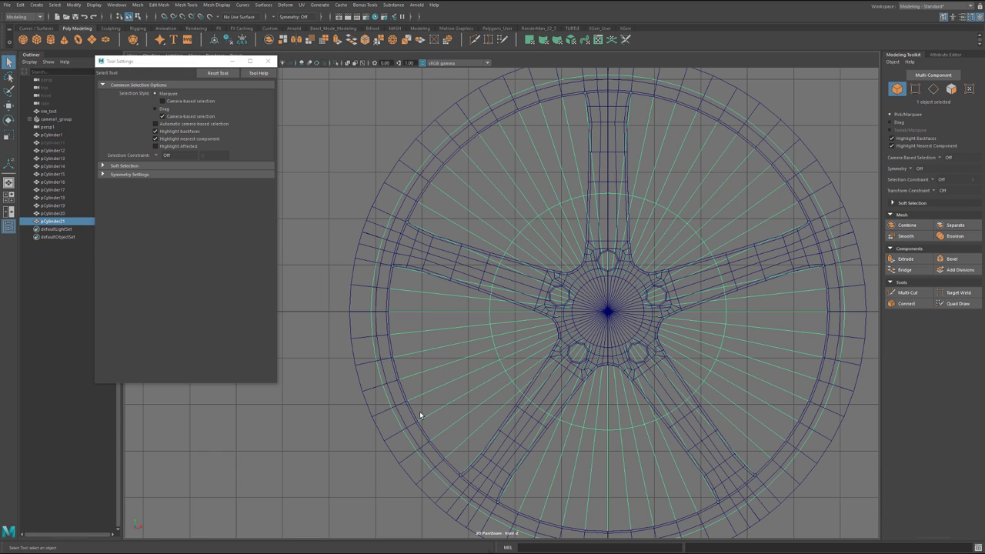
{"action": "key", "text": "F11"}
{"action": "left_click", "coordinate": [585, 408]}
{"action": "left_click_drag", "start_coordinate": [724, 431], "coordinate": [498, 178]}
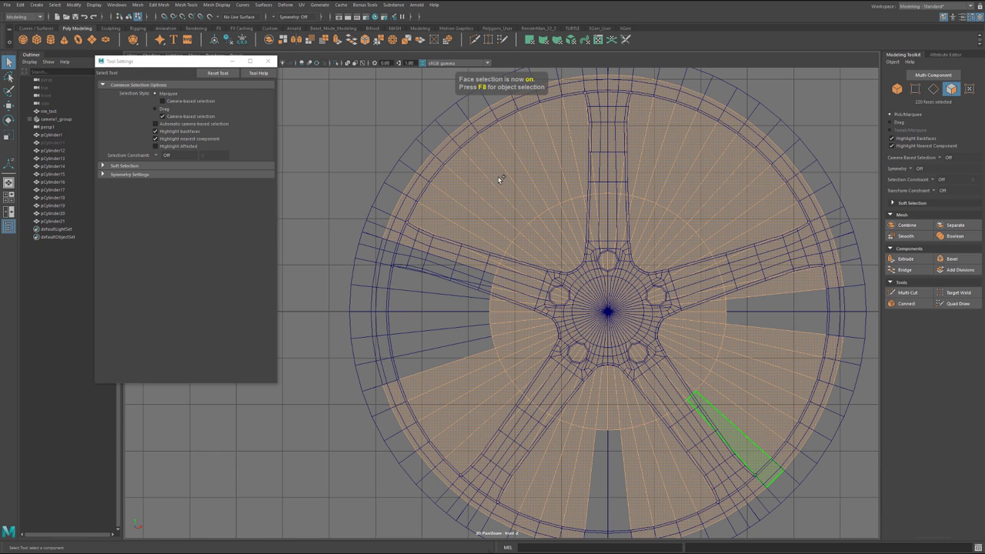
{"action": "left_click_drag", "start_coordinate": [726, 431], "coordinate": [461, 185]}
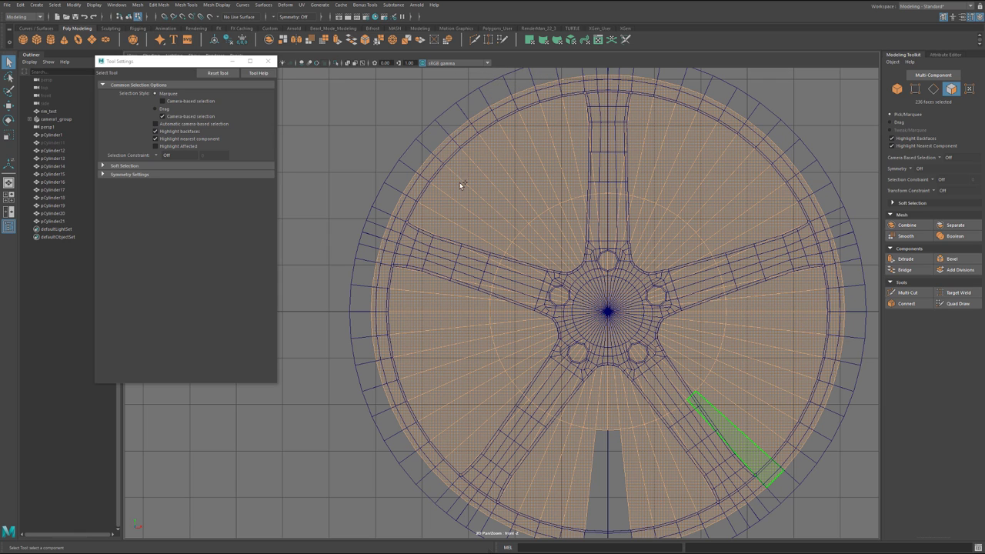
{"action": "left_click_drag", "start_coordinate": [631, 474], "coordinate": [553, 391], "text": "shift"}
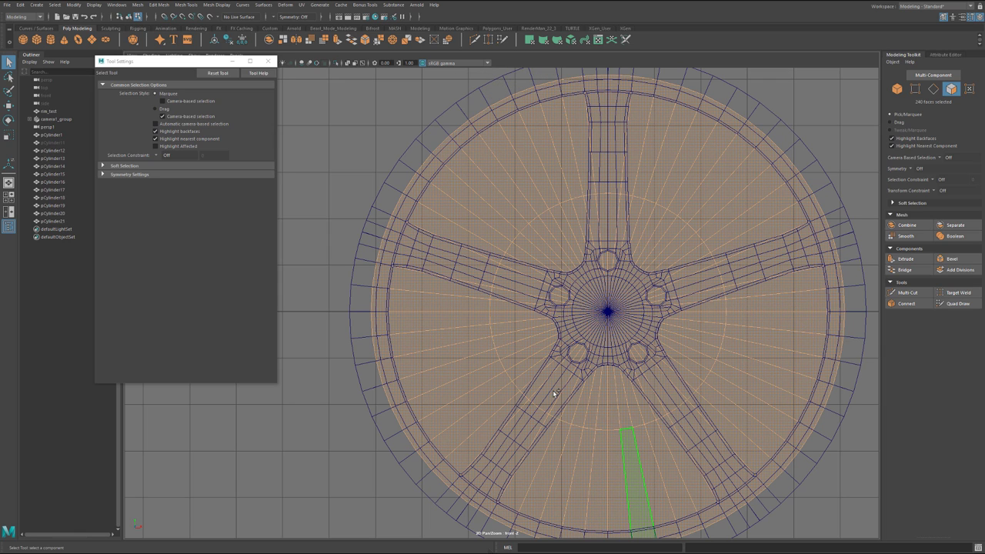
{"action": "key", "text": "Delete"}
Step: Reverse the normals of the open cylinder pCylinder21 in the perspective view and clear the selection
{"action": "key", "text": "space"}
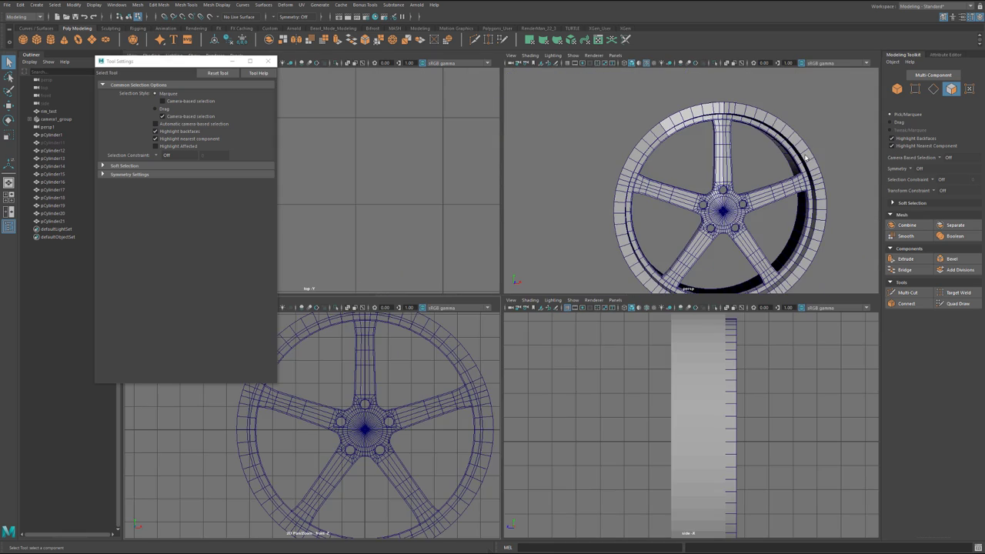
{"action": "key", "text": "space"}
{"action": "left_click_drag", "start_coordinate": [601, 240], "coordinate": [468, 257], "text": "alt"}
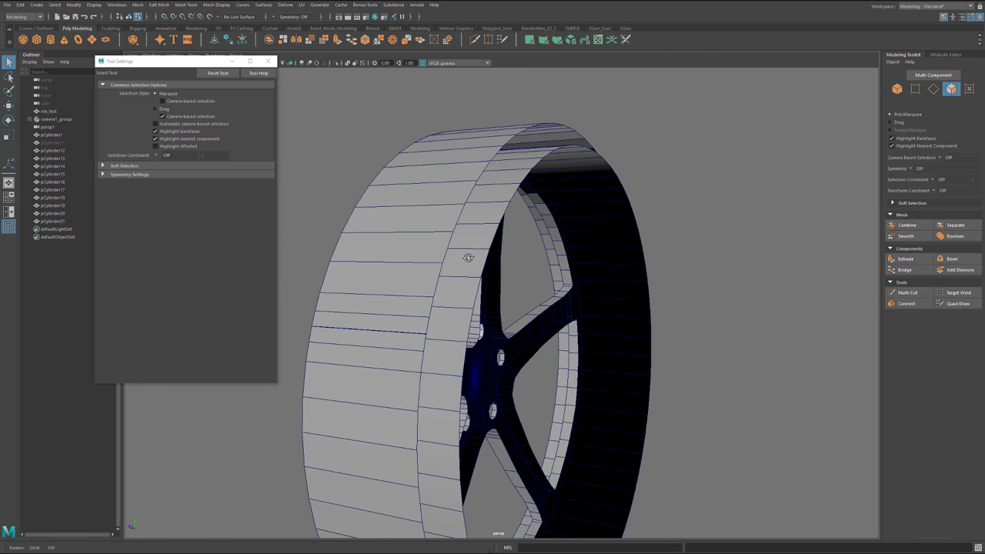
{"action": "right_click_drag", "start_coordinate": [580, 185], "coordinate": [591, 182]}
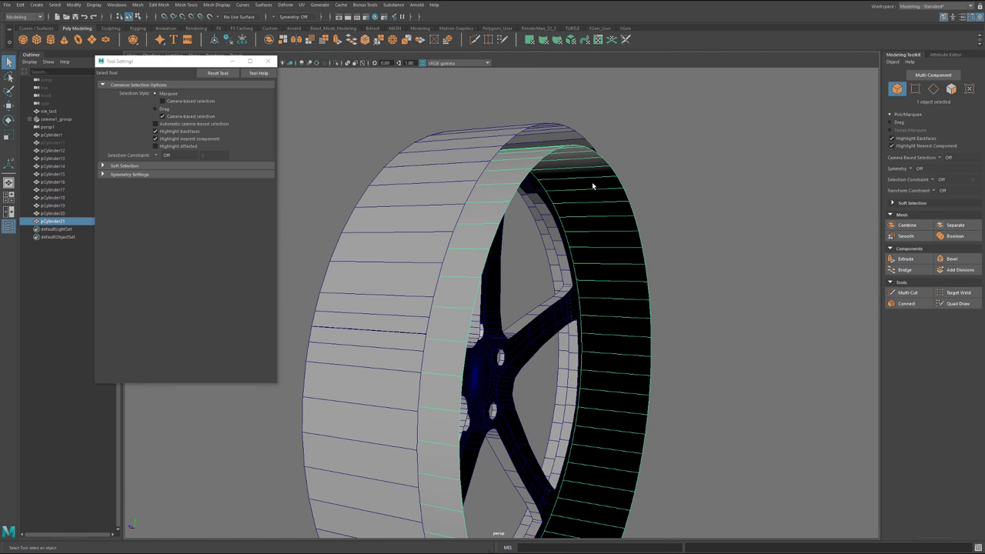
{"action": "mouse_move", "coordinate": [591, 181]}
{"action": "left_mouse_down", "text": "alt"}
{"action": "mouse_move", "coordinate": [561, 215]}
{"action": "mouse_move", "coordinate": [589, 198]}
{"action": "left_mouse_up", "text": "alt"}
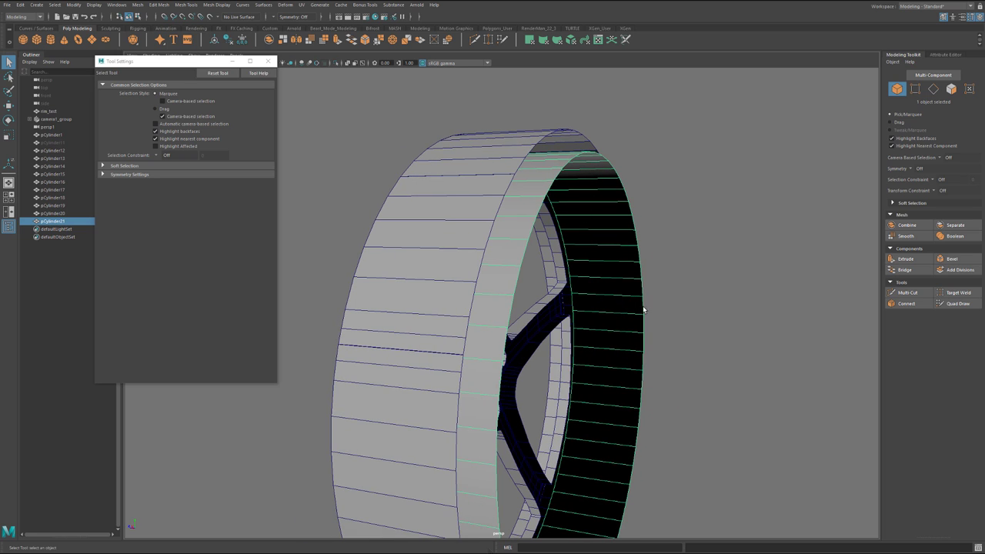
{"action": "left_click", "coordinate": [211, 4]}
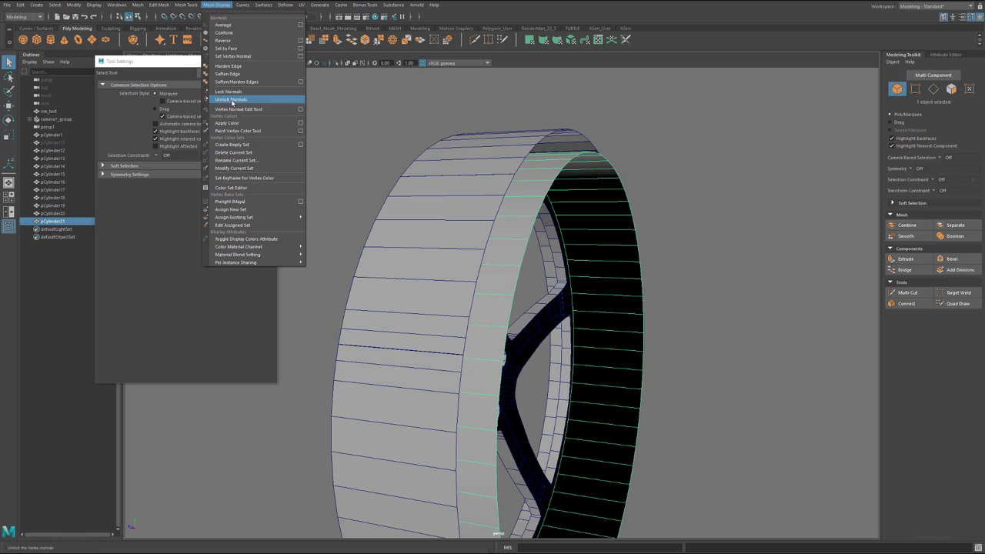
{"action": "left_click", "coordinate": [231, 42]}
{"action": "key", "text": "w"}
{"action": "left_click_drag", "start_coordinate": [369, 136], "coordinate": [608, 131], "text": "alt"}
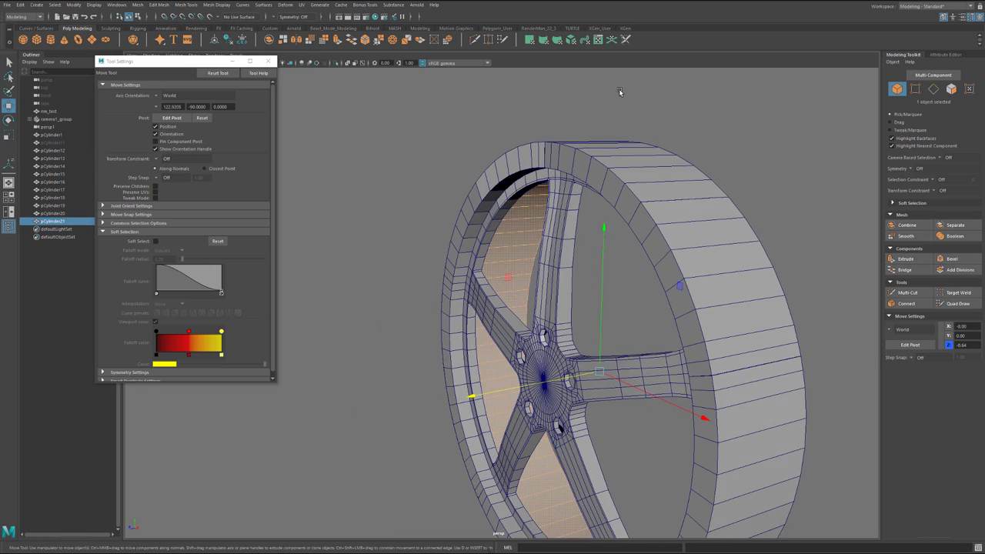
{"action": "left_click", "coordinate": [620, 90]}
Step: Insert an edge loop with Multi-Cut around the outer rim band, close to its front edge
{"action": "left_click_drag", "start_coordinate": [670, 116], "coordinate": [747, 120], "text": "alt"}
{"action": "right_click_drag", "start_coordinate": [746, 120], "coordinate": [698, 217], "text": "alt"}
{"action": "middle_click_drag", "start_coordinate": [699, 217], "coordinate": [553, 159], "text": "alt"}
{"action": "left_click_drag", "start_coordinate": [549, 193], "coordinate": [600, 254], "text": "alt"}
{"action": "right_click_drag", "start_coordinate": [662, 307], "coordinate": [621, 264], "text": "alt"}
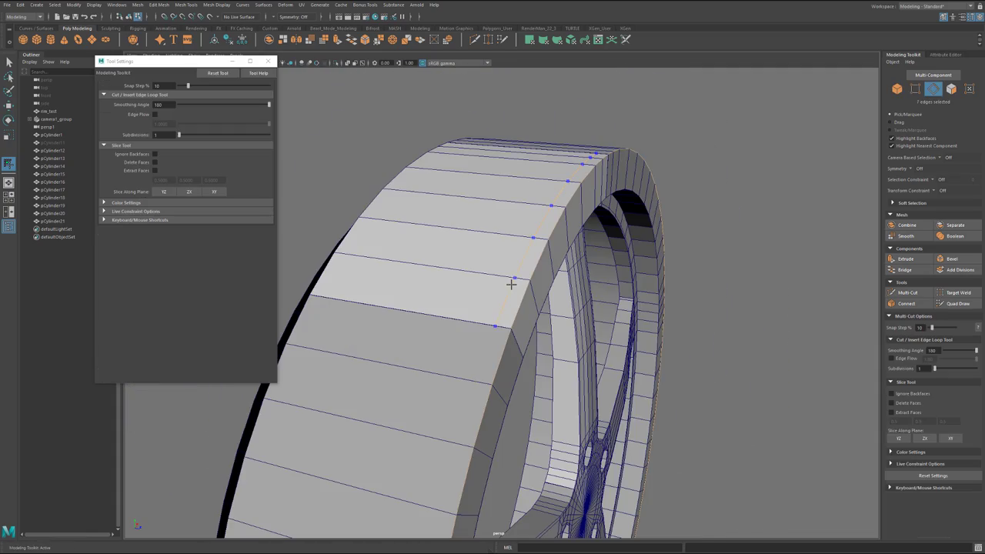
{"action": "left_click", "coordinate": [511, 285], "text": "ctrl"}
{"action": "left_click_drag", "start_coordinate": [493, 303], "coordinate": [543, 305], "text": "alt"}
{"action": "left_click", "coordinate": [594, 307]}
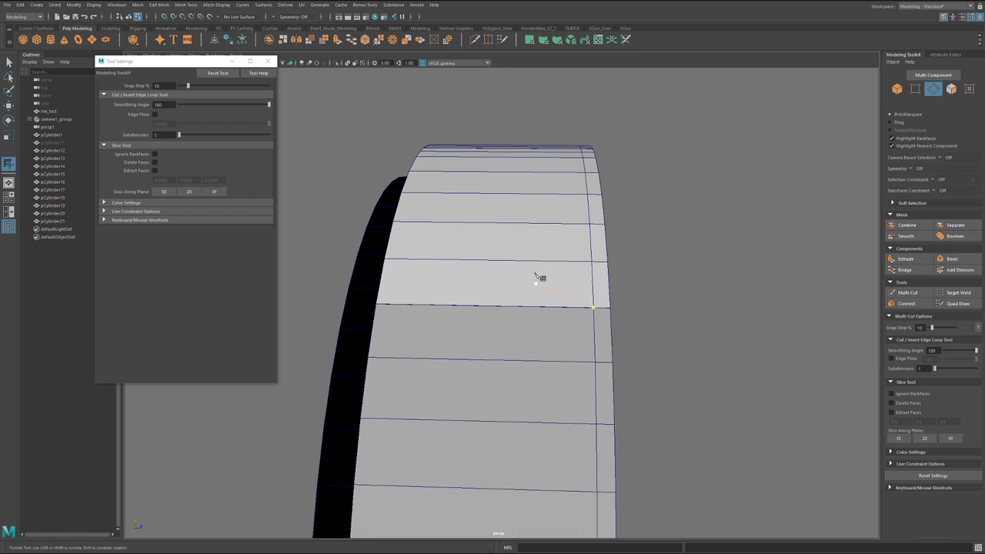
{"action": "left_click_drag", "start_coordinate": [608, 246], "coordinate": [588, 303], "text": "alt"}
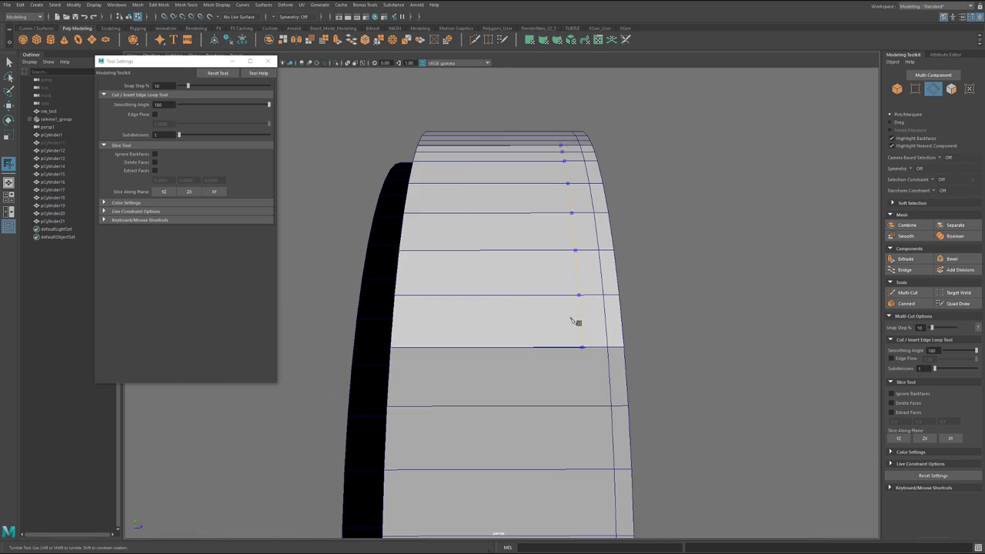
{"action": "key", "text": "q"}
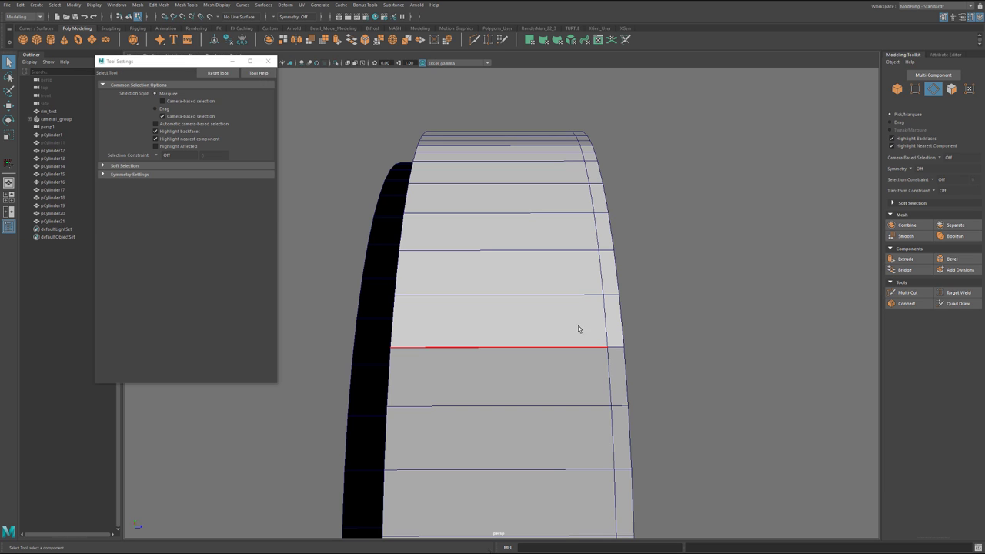
Step: Extrude the wide outer face band behind the rim's front lip inward with a thickness of -0.13
{"action": "key", "text": "F11"}
{"action": "left_click", "coordinate": [536, 329]}
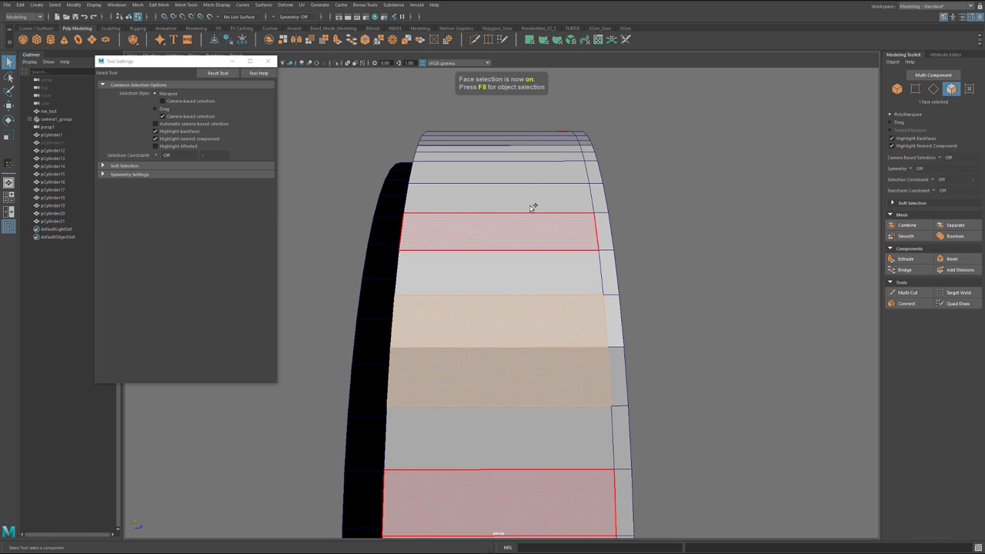
{"action": "double_click", "coordinate": [541, 149], "text": "shift"}
{"action": "left_click_drag", "start_coordinate": [593, 347], "coordinate": [542, 354], "text": "alt"}
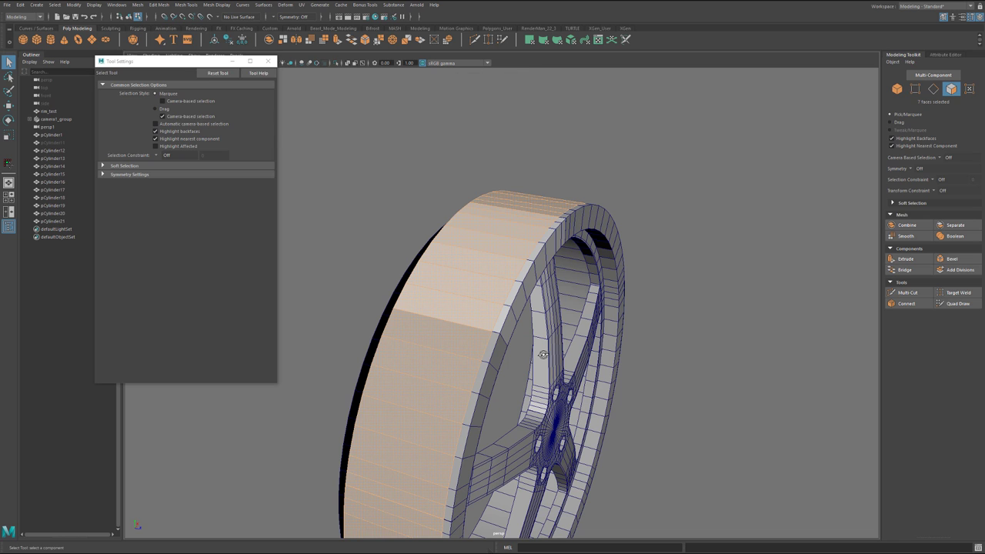
{"action": "key", "text": "ctrl+e"}
{"action": "scroll", "coordinate": [681, 342], "scroll_direction": "up", "scroll_amount": 3}
{"action": "scroll", "coordinate": [685, 339], "scroll_direction": "up", "scroll_amount": 2}
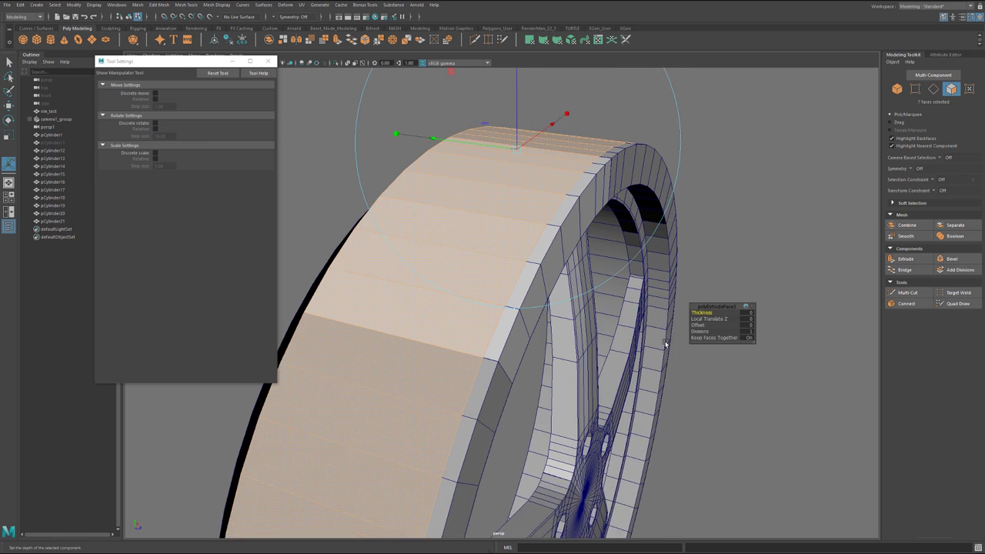
{"action": "left_click_drag", "start_coordinate": [666, 343], "coordinate": [607, 336], "text": "alt"}
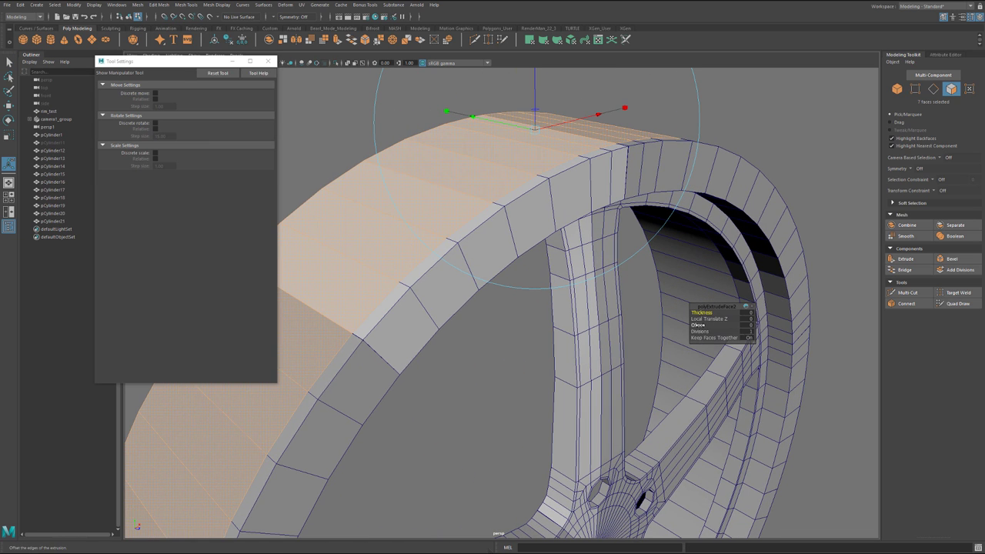
{"action": "left_click_drag", "start_coordinate": [695, 312], "coordinate": [690, 312]}
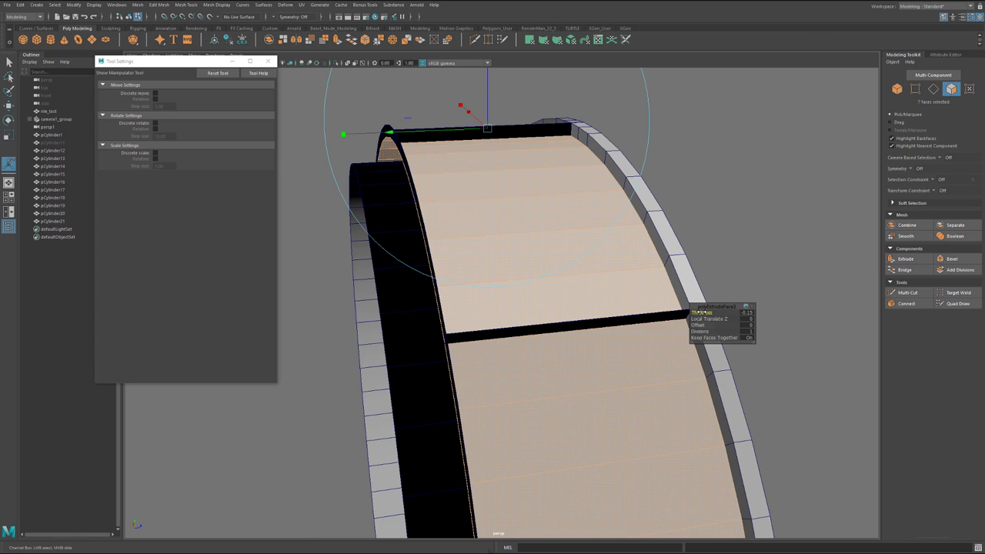
{"action": "left_click_drag", "start_coordinate": [695, 311], "coordinate": [694, 313]}
{"action": "mouse_move", "coordinate": [640, 333]}
{"action": "left_mouse_down", "text": "alt"}
{"action": "mouse_move", "coordinate": [591, 339]}
{"action": "mouse_move", "coordinate": [625, 341]}
{"action": "left_mouse_up", "text": "alt"}
{"action": "left_click_drag", "start_coordinate": [646, 247], "coordinate": [651, 241], "text": "alt"}
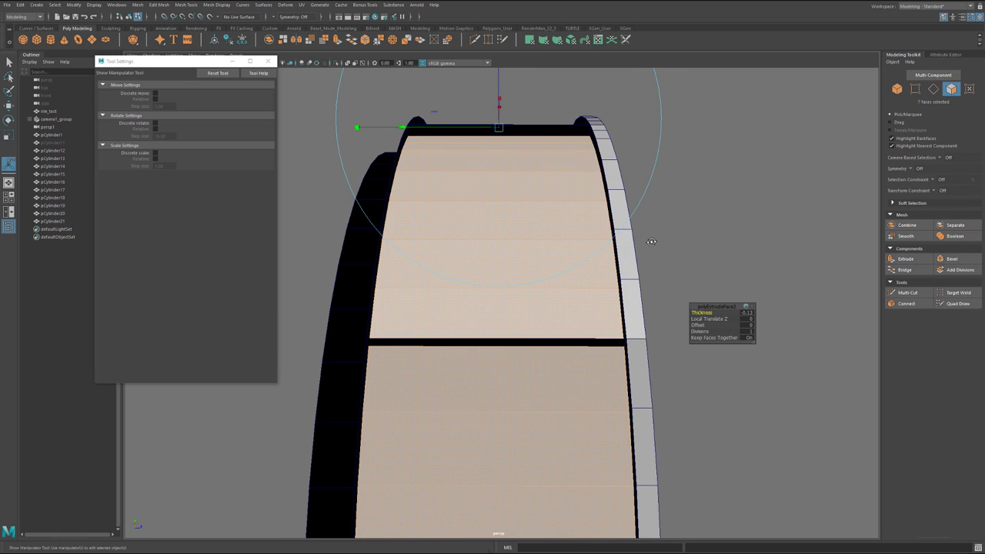
Step: Insert another edge loop with Multi-Cut on the recessed band, a short distance behind the front lip
{"action": "key", "text": "ctrl+shift+x"}
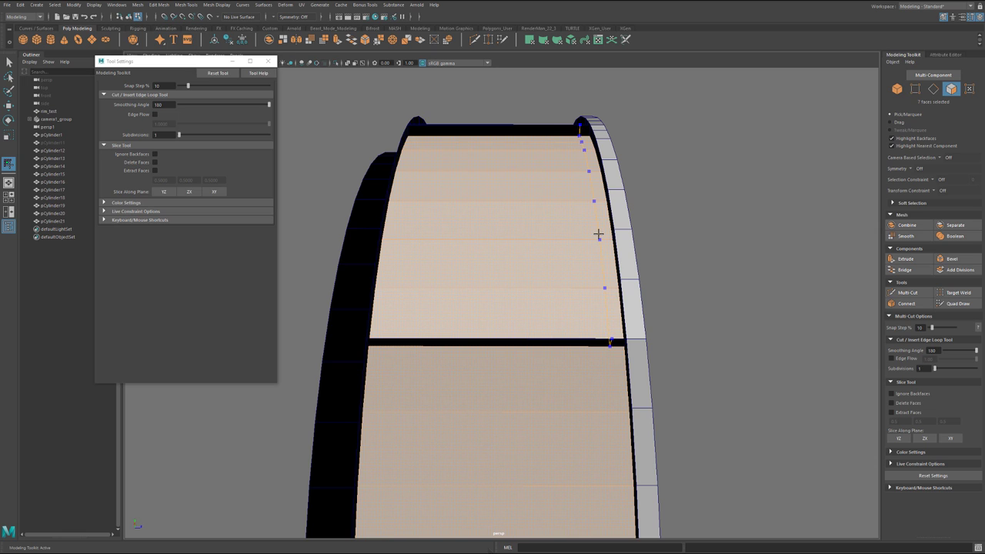
{"action": "left_click_drag", "start_coordinate": [589, 229], "coordinate": [585, 274], "text": "alt"}
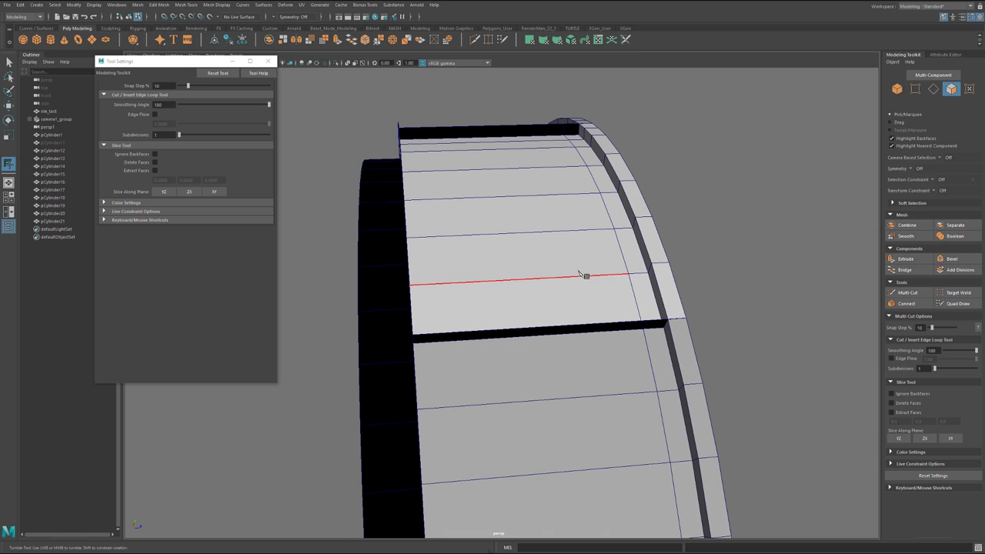
{"action": "left_click", "coordinate": [585, 275], "text": "ctrl"}
Step: Extrude the wide recessed face band behind the second edge loop inward with a thickness of -0.2
{"action": "key", "text": "q"}
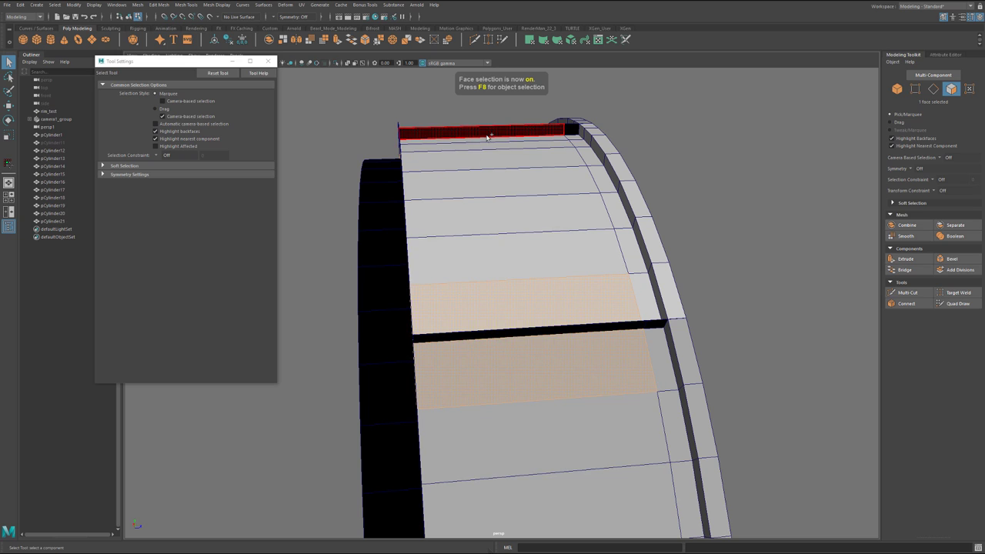
{"action": "double_click", "coordinate": [485, 141], "text": "shift"}
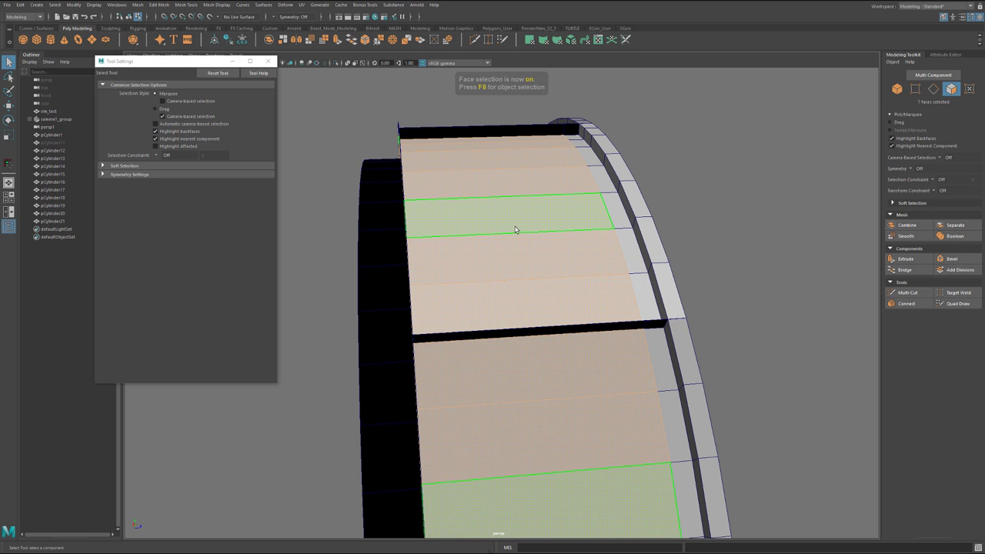
{"action": "key", "text": "ctrl+e"}
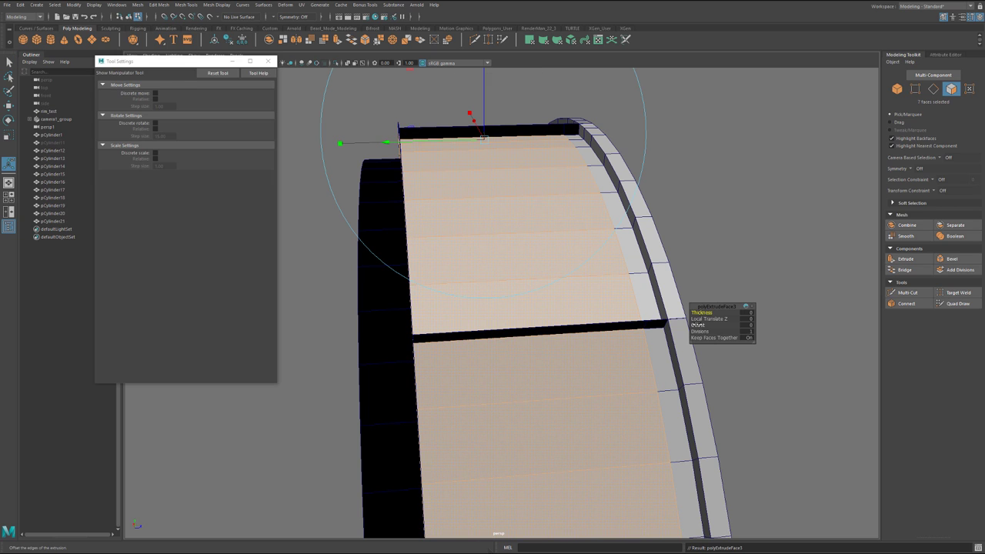
{"action": "middle_click_drag", "start_coordinate": [697, 312], "coordinate": [692, 313]}
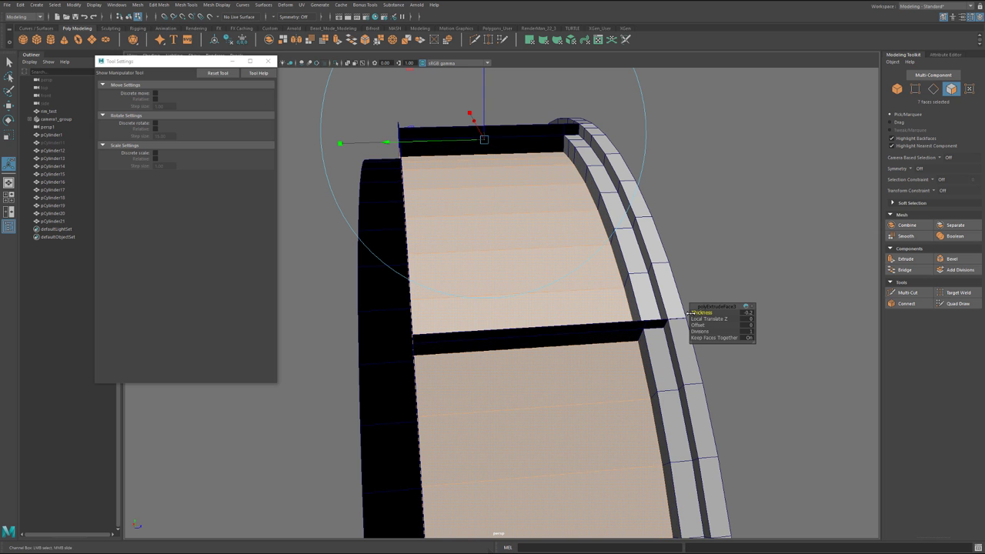
Step: Bevel the upper edge loop of the inner step behind the front lip with an offset of about 0.68
{"action": "left_click_drag", "start_coordinate": [691, 312], "coordinate": [594, 333], "text": "alt"}
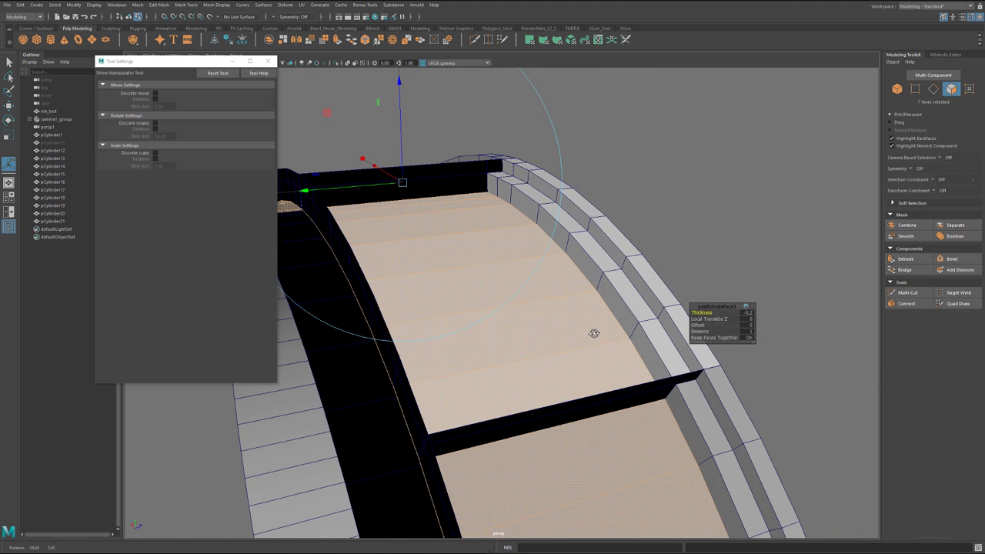
{"action": "right_click_drag", "start_coordinate": [528, 213], "coordinate": [529, 207]}
{"action": "double_click", "coordinate": [530, 206]}
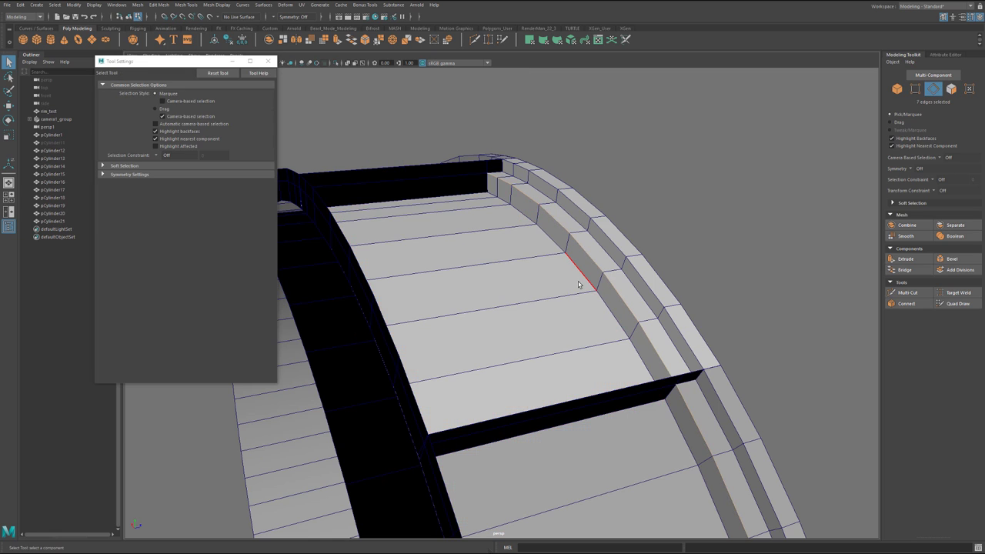
{"action": "left_click_drag", "start_coordinate": [578, 284], "coordinate": [567, 280], "text": "alt"}
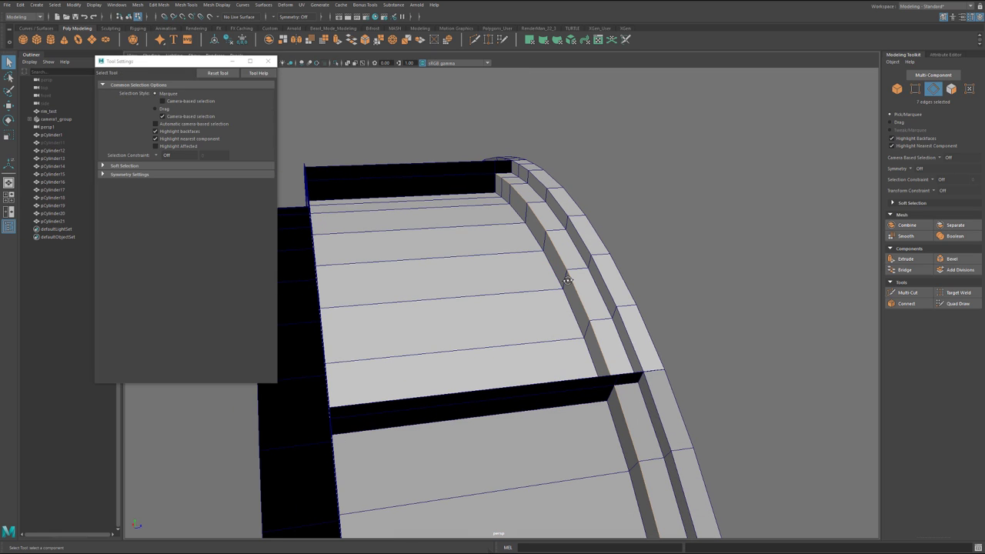
{"action": "key", "text": "ctrl+b"}
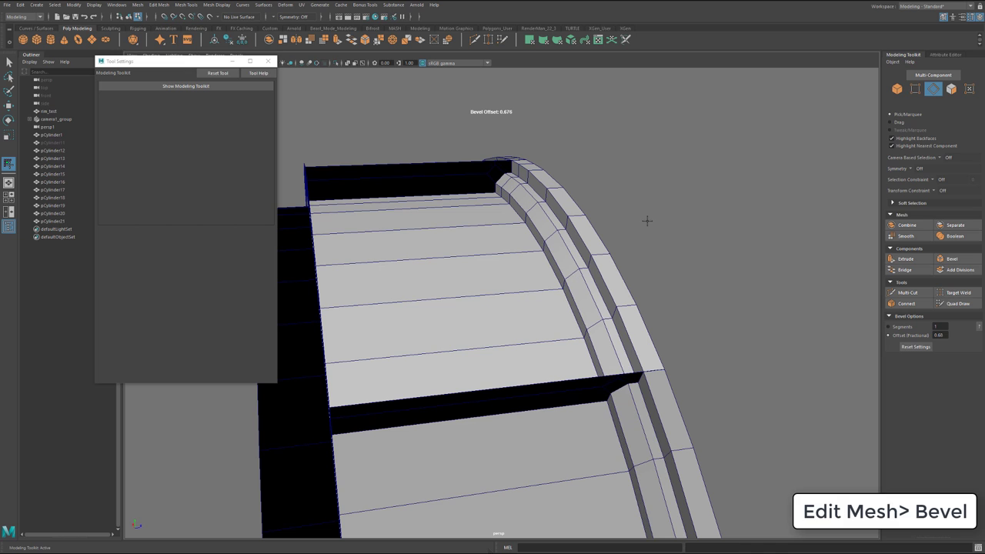
{"action": "left_click_drag", "start_coordinate": [650, 191], "coordinate": [631, 198], "text": "alt"}
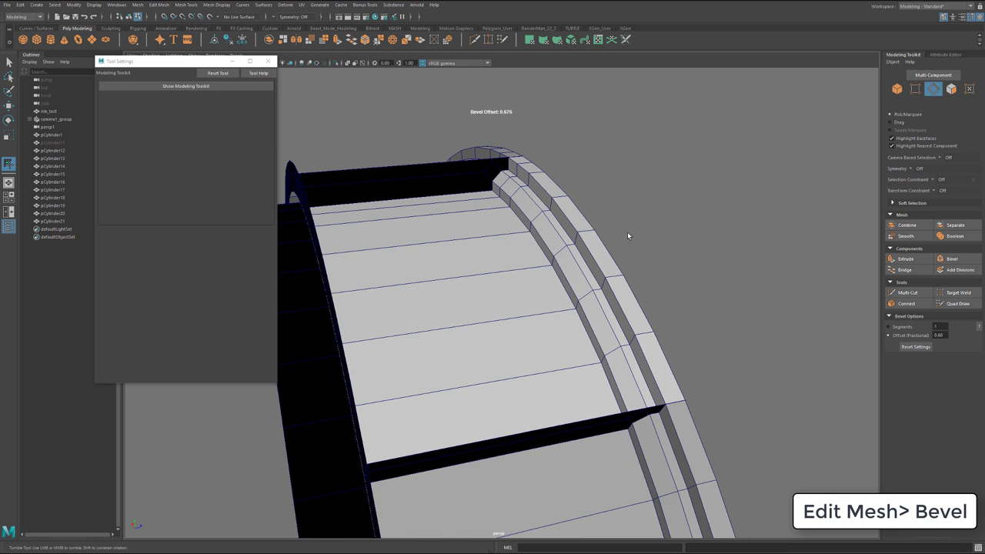
Step: Bevel the back edge loop of the outer front lip with an offset of about 0.34
{"action": "key", "text": "q"}
{"action": "key", "text": "F10"}
{"action": "left_click", "coordinate": [571, 224]}
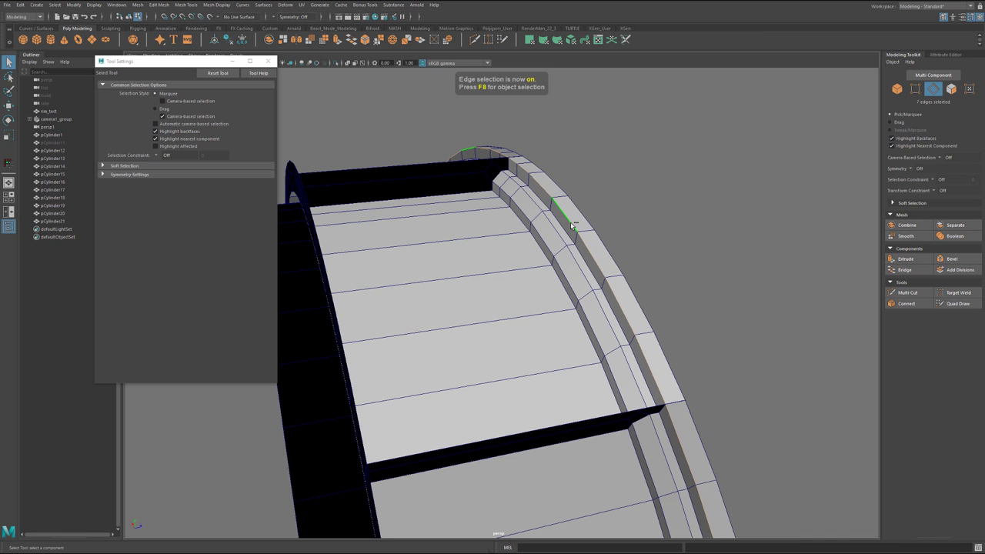
{"action": "double_click", "coordinate": [615, 258]}
{"action": "key", "text": "ctrl+b"}
{"action": "left_click_drag", "start_coordinate": [607, 259], "coordinate": [583, 256]}
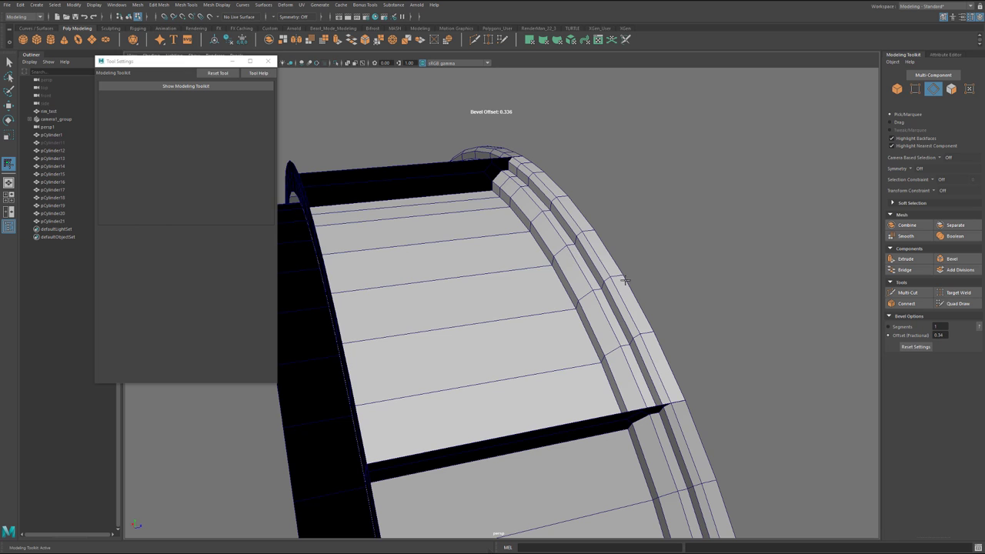
Step: Examine the beveled steps along the rim's front lip from several angles
{"action": "right_click_drag", "start_coordinate": [647, 283], "coordinate": [629, 282], "text": "alt"}
{"action": "left_click_drag", "start_coordinate": [629, 282], "coordinate": [622, 273], "text": "alt"}
{"action": "right_click_drag", "start_coordinate": [599, 272], "coordinate": [611, 271], "text": "alt"}
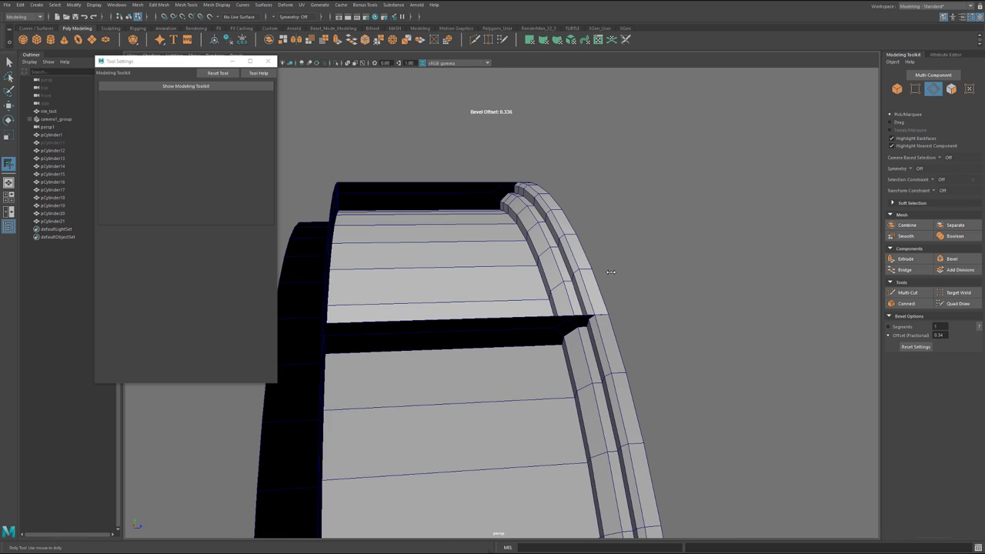
{"action": "left_click_drag", "start_coordinate": [603, 257], "coordinate": [600, 265], "text": "alt"}
{"action": "right_click_drag", "start_coordinate": [597, 266], "coordinate": [613, 267], "text": "alt"}
{"action": "middle_click_drag", "start_coordinate": [614, 266], "coordinate": [567, 266], "text": "alt"}
{"action": "left_click_drag", "start_coordinate": [567, 266], "coordinate": [596, 277], "text": "alt"}
{"action": "middle_click_drag", "start_coordinate": [596, 277], "coordinate": [590, 284], "text": "alt"}
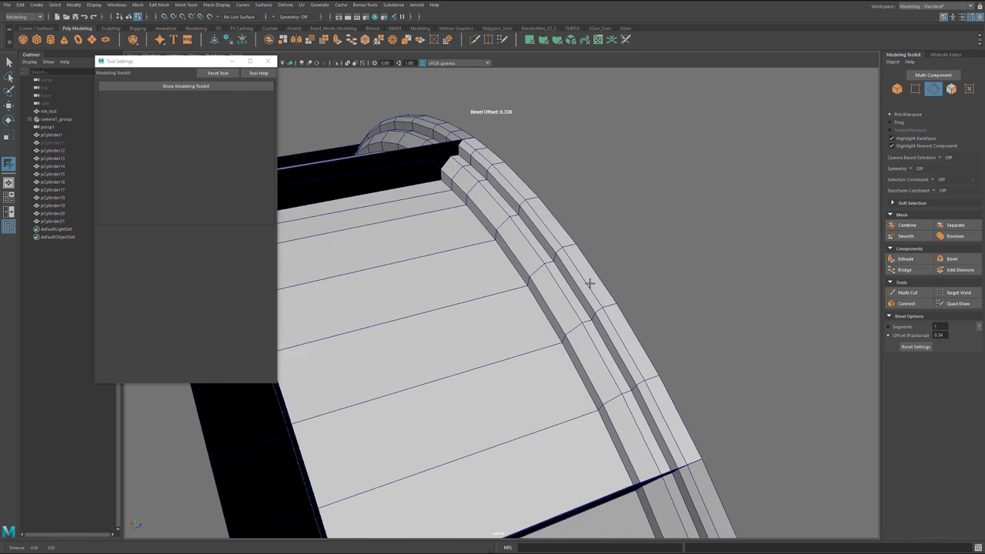
Step: Insert supporting edge loops along the edges of the recessed grooves behind the rim's front lip with Multi-Cut
{"action": "left_click_drag", "start_coordinate": [589, 283], "coordinate": [626, 281], "text": "alt"}
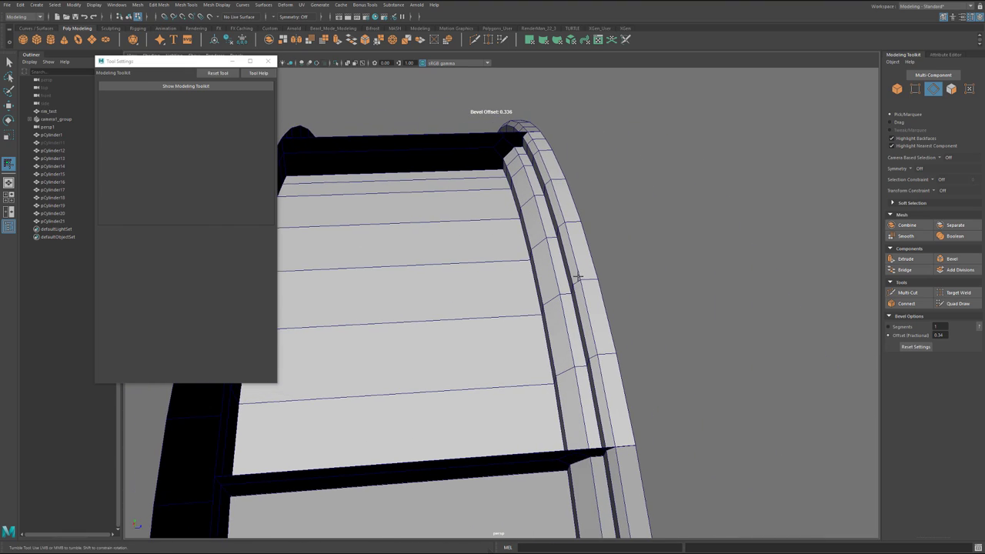
{"action": "key", "text": "ctrl+shift+x"}
{"action": "right_click_drag", "start_coordinate": [579, 250], "coordinate": [582, 270], "text": "alt"}
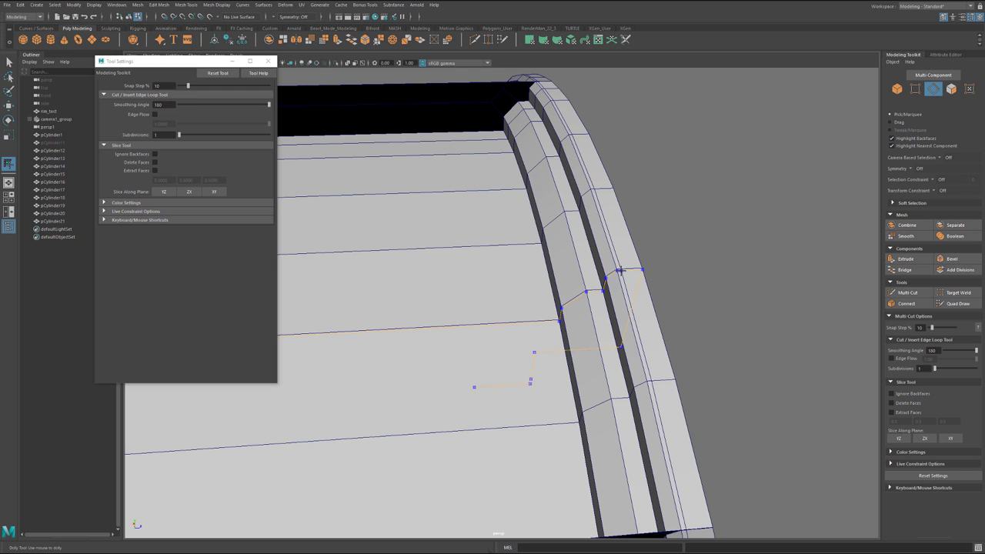
{"action": "scroll", "coordinate": [600, 323], "scroll_direction": "up", "scroll_amount": 3}
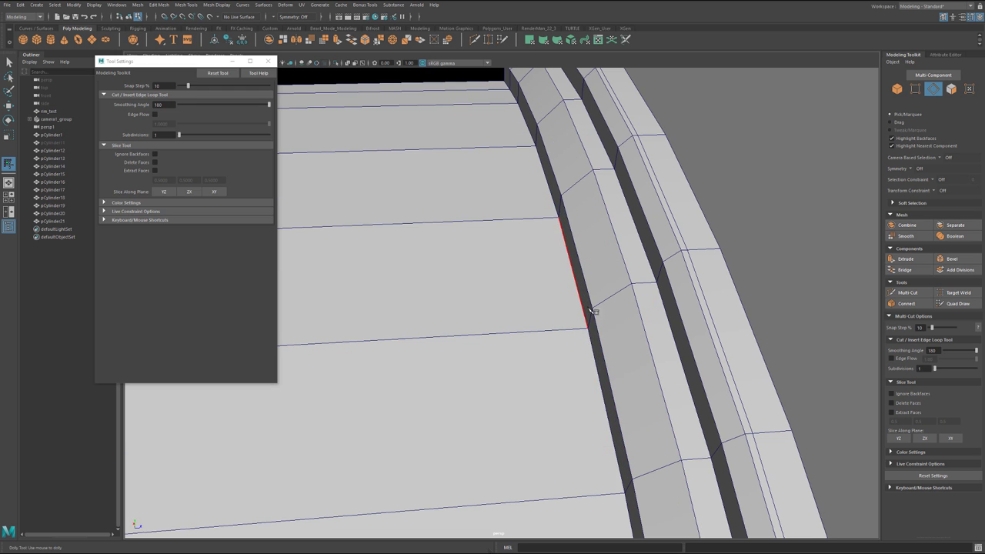
{"action": "left_click_drag", "start_coordinate": [591, 311], "coordinate": [620, 312], "text": "alt"}
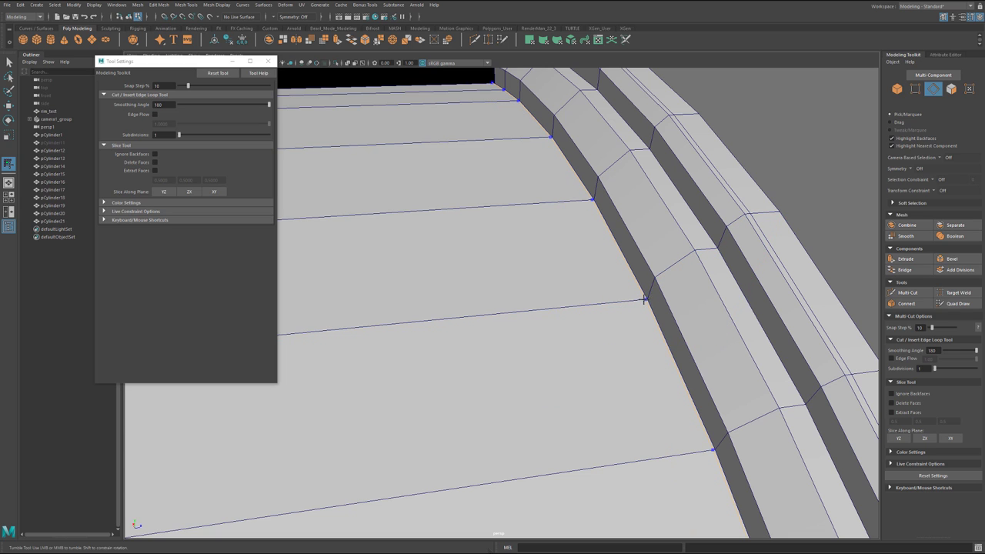
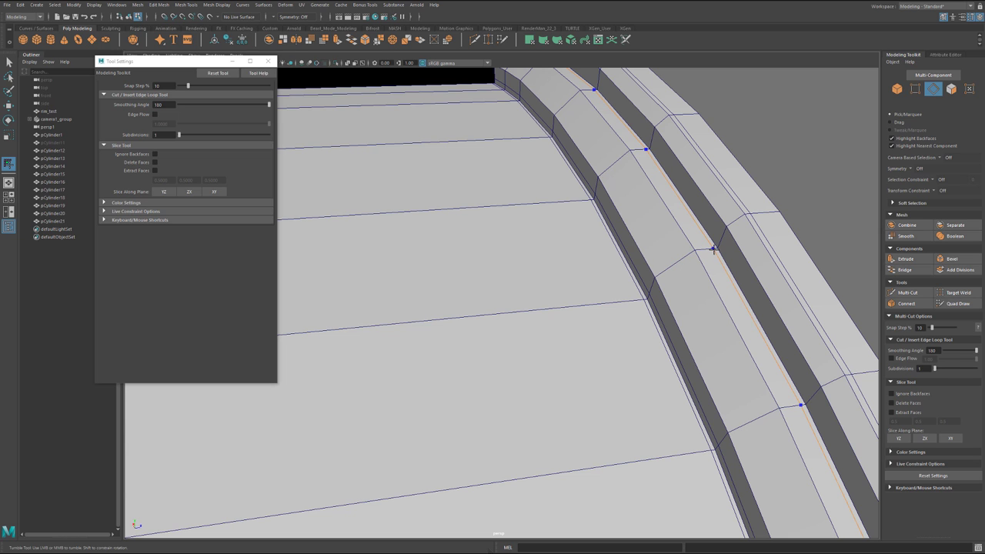
{"action": "left_click", "coordinate": [714, 248], "text": "ctrl"}
{"action": "left_click", "coordinate": [718, 240], "text": "ctrl"}
{"action": "scroll", "coordinate": [714, 265], "scroll_direction": "down", "scroll_amount": 4}
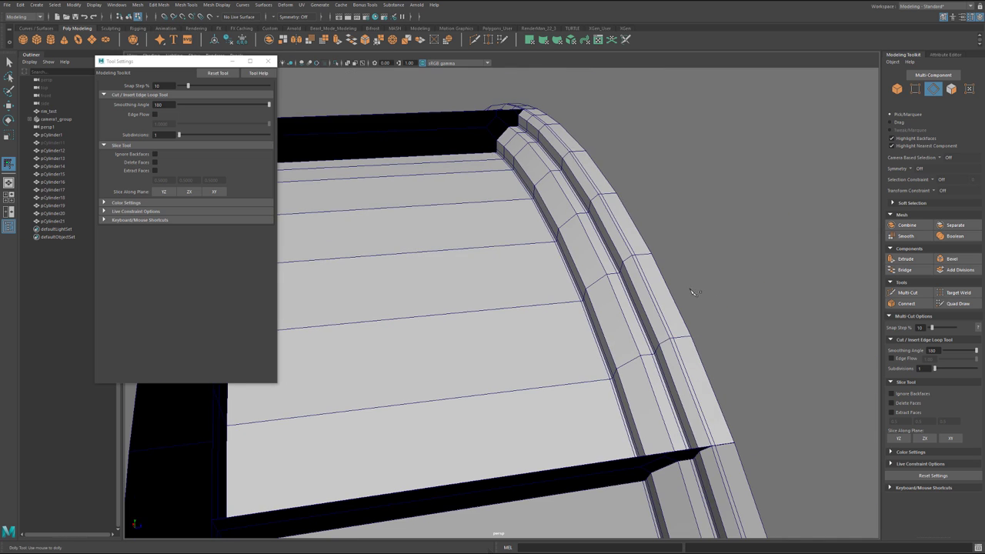
Step: Bevel the outermost front edge loop of the rim's lip with 2 segments and an offset of about 0.33
{"action": "left_click_drag", "start_coordinate": [693, 292], "coordinate": [651, 295], "text": "alt"}
{"action": "scroll", "coordinate": [651, 294], "scroll_direction": "up", "scroll_amount": 3}
{"action": "key", "text": "q"}
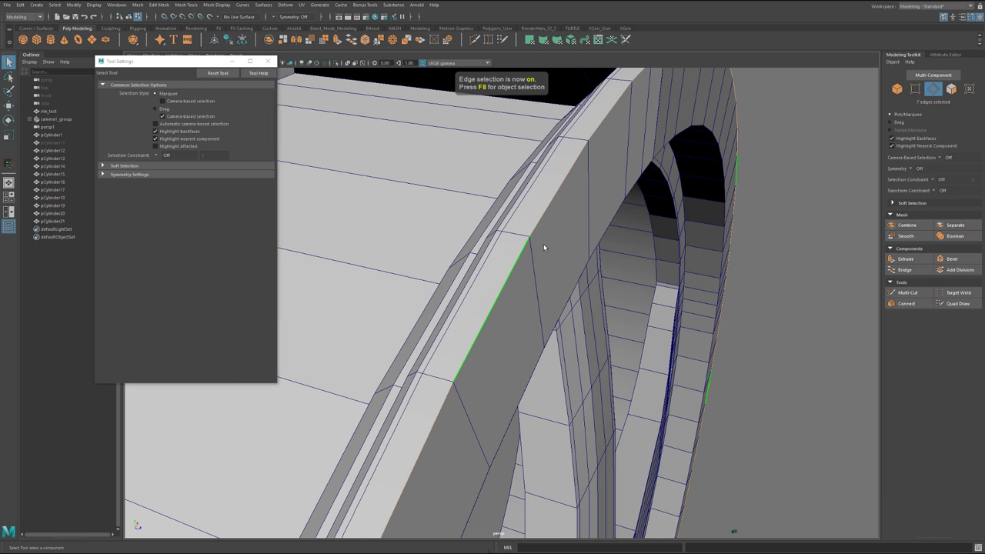
{"action": "key", "text": "ctrl+b"}
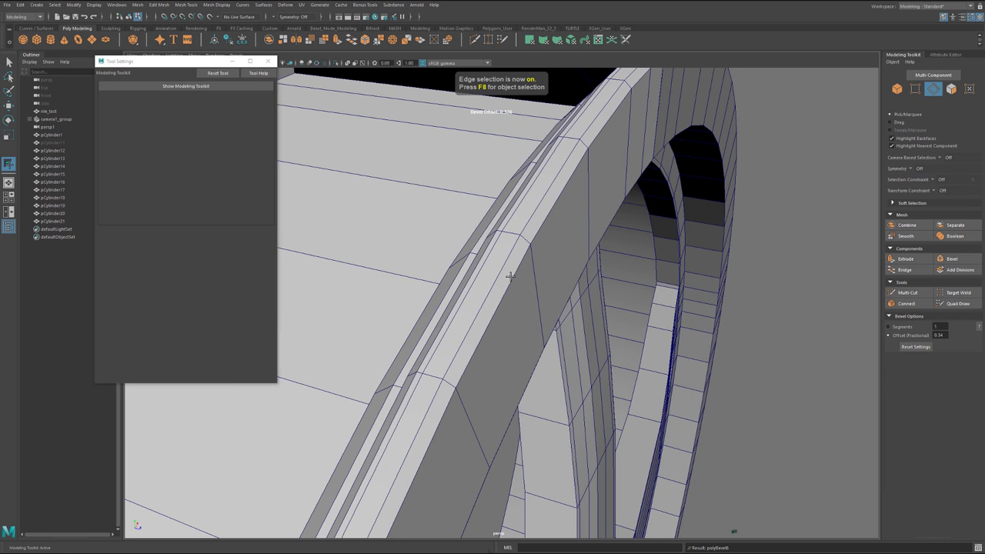
{"action": "left_click_drag", "start_coordinate": [509, 276], "coordinate": [521, 276]}
{"action": "middle_click_drag", "start_coordinate": [521, 276], "coordinate": [526, 274]}
{"action": "left_click_drag", "start_coordinate": [521, 273], "coordinate": [563, 298]}
{"action": "scroll", "coordinate": [515, 270], "scroll_direction": "down", "scroll_amount": 3}
{"action": "scroll", "coordinate": [532, 295], "scroll_direction": "down", "scroll_amount": 2}
{"action": "right_click_drag", "start_coordinate": [563, 299], "coordinate": [590, 313], "text": "alt"}
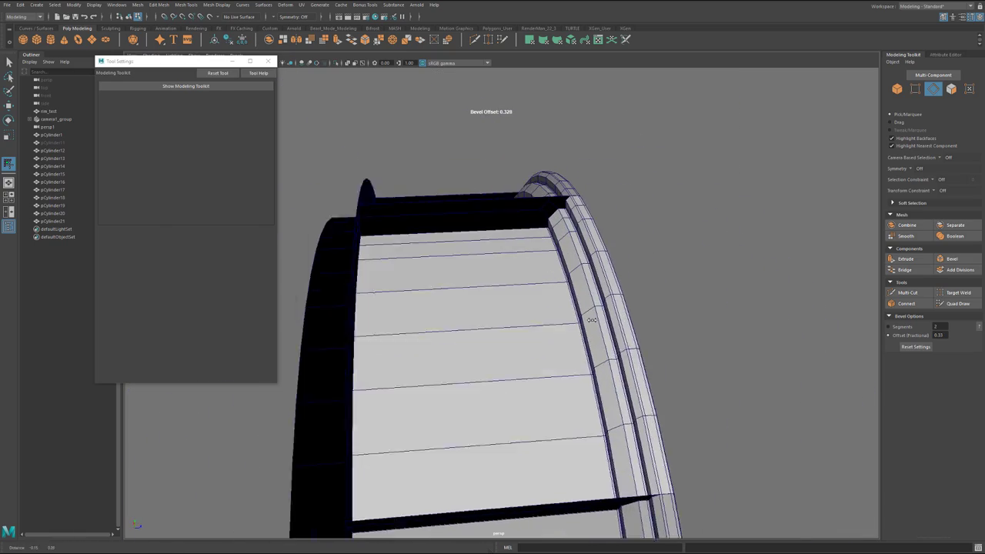
{"action": "left_click_drag", "start_coordinate": [621, 346], "coordinate": [647, 337], "text": "alt"}
{"action": "key", "text": "q"}
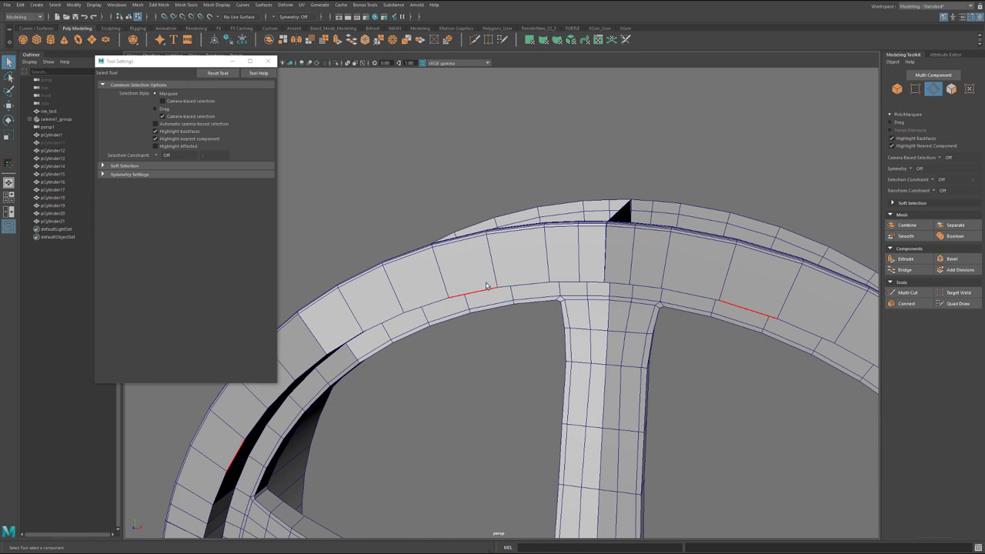
Step: Isolate pCylinder1, the upper rim segment that carries half of the vertical spoke
{"action": "right_click_drag", "start_coordinate": [490, 274], "coordinate": [506, 271]}
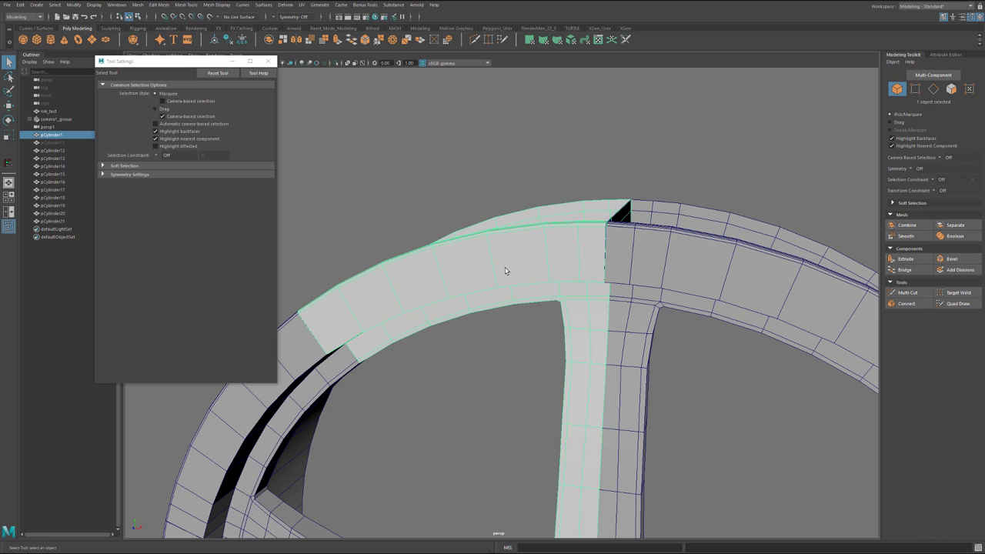
{"action": "key", "text": "ctrl+1"}
{"action": "mouse_move", "coordinate": [522, 271]}
{"action": "left_mouse_down", "text": "alt"}
{"action": "mouse_move", "coordinate": [590, 279]}
{"action": "mouse_move", "coordinate": [495, 308]}
{"action": "mouse_move", "coordinate": [530, 315]}
{"action": "mouse_move", "coordinate": [494, 292]}
{"action": "mouse_move", "coordinate": [508, 318]}
{"action": "mouse_move", "coordinate": [524, 253]}
{"action": "left_mouse_up", "text": "alt"}
Step: Delete the cap faces at both ends of the barrel segment and the two-row wall of faces along its back edge
{"action": "right_click_drag", "start_coordinate": [522, 249], "coordinate": [520, 267]}
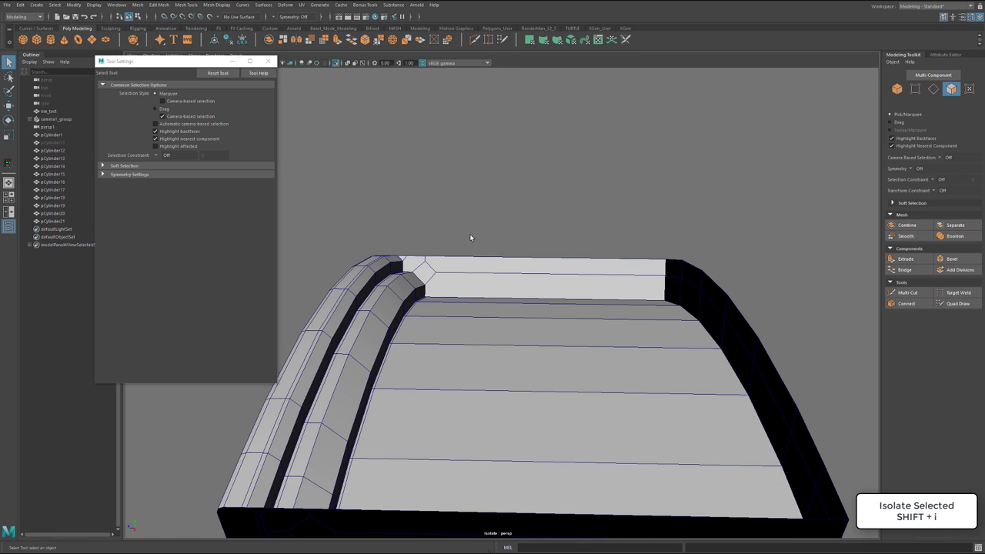
{"action": "left_click_drag", "start_coordinate": [512, 284], "coordinate": [523, 293]}
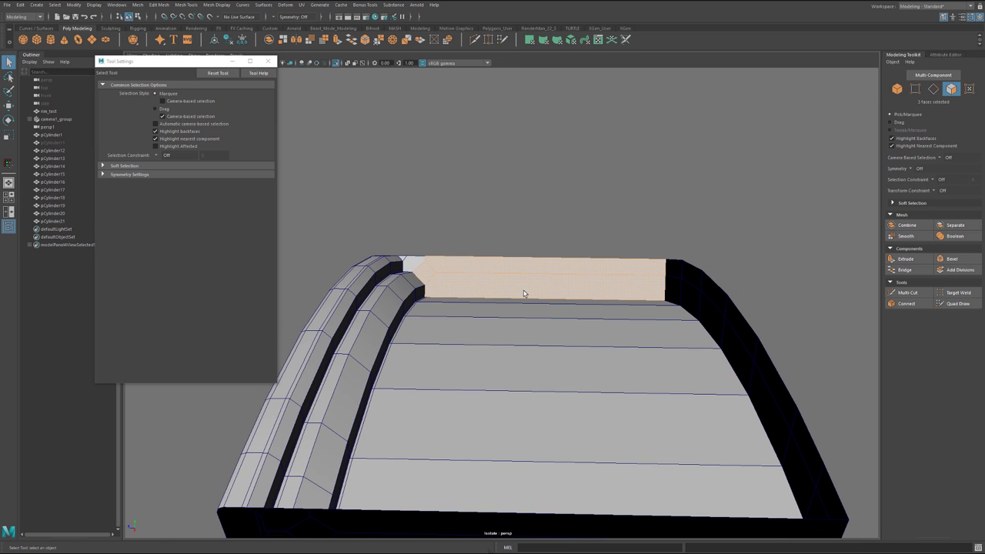
{"action": "left_click", "coordinate": [404, 254], "text": "shift"}
{"action": "left_click_drag", "start_coordinate": [539, 257], "coordinate": [487, 176], "text": "alt"}
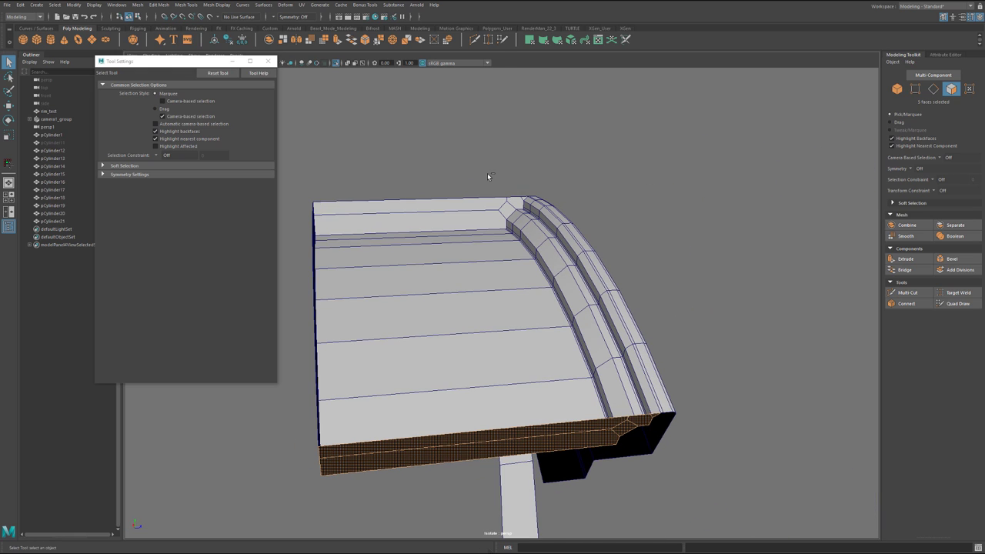
{"action": "left_click_drag", "start_coordinate": [503, 223], "coordinate": [505, 222], "text": "shift"}
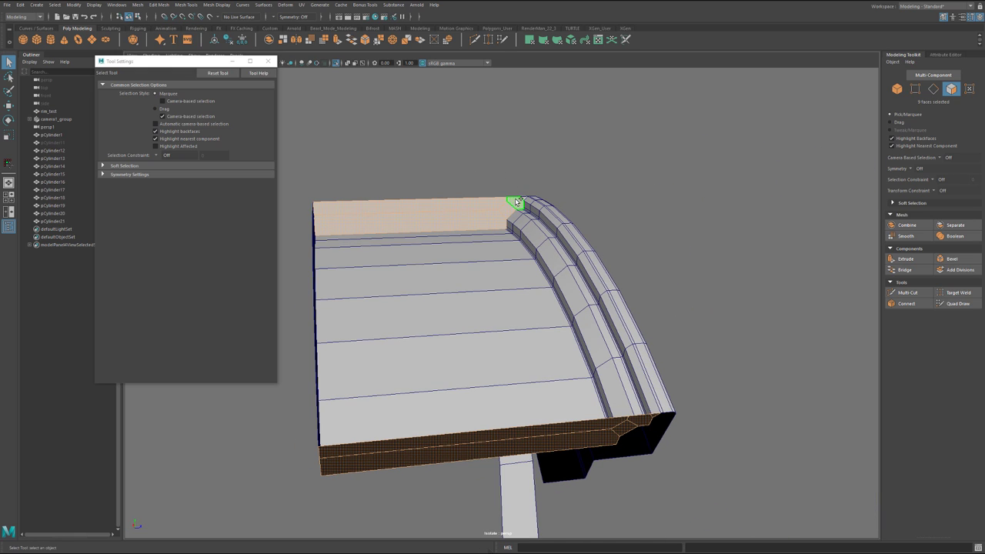
{"action": "key", "text": "f"}
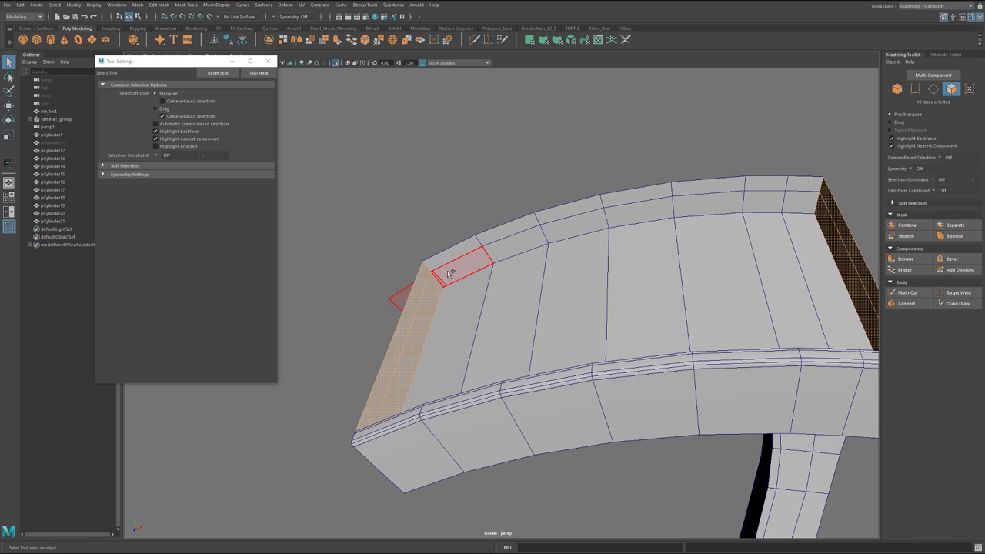
{"action": "left_click", "coordinate": [452, 267], "text": "shift"}
{"action": "double_click", "coordinate": [808, 193], "text": "shift"}
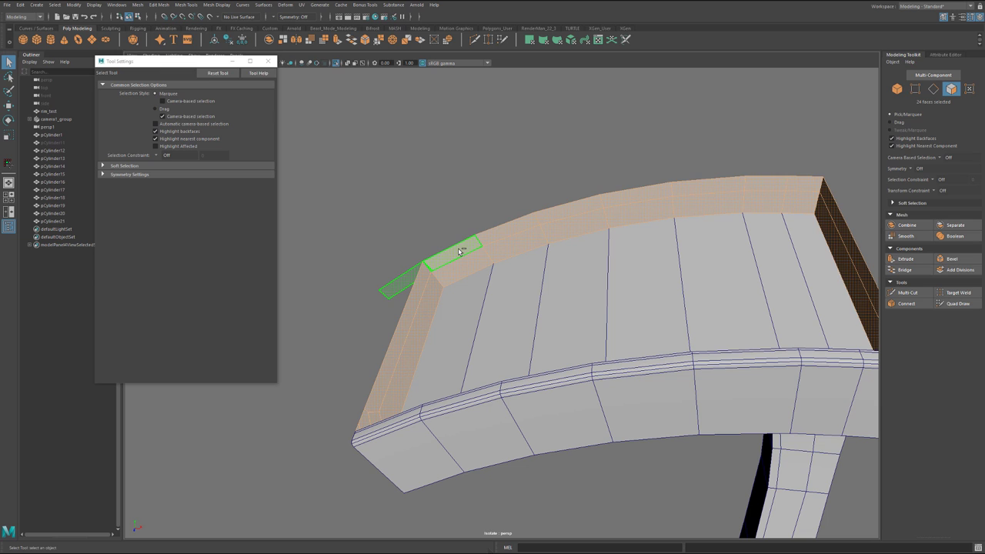
{"action": "key", "text": "Delete"}
Step: Bevel both edge loops of the step inside the front lip with 2 segments, offset about 0.17, and insert a support loop along the inner edge
{"action": "left_click_drag", "start_coordinate": [458, 251], "coordinate": [593, 244], "text": "alt"}
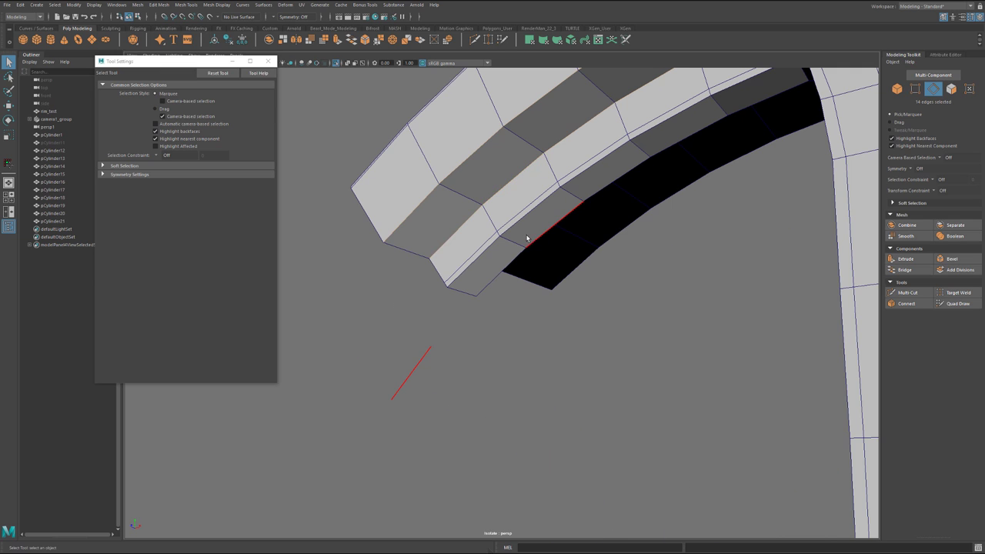
{"action": "right_click_drag", "start_coordinate": [528, 238], "coordinate": [546, 330], "text": "alt"}
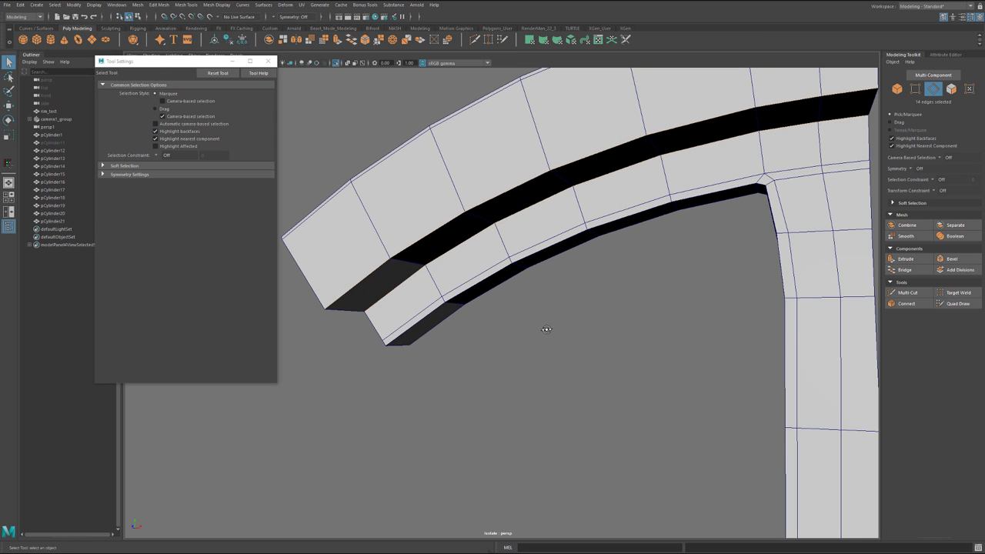
{"action": "key", "text": "ctrl+b"}
{"action": "left_click_drag", "start_coordinate": [472, 238], "coordinate": [443, 242]}
{"action": "right_click_drag", "start_coordinate": [443, 241], "coordinate": [482, 276], "text": "alt"}
{"action": "middle_click_drag", "start_coordinate": [483, 275], "coordinate": [477, 262], "text": "alt"}
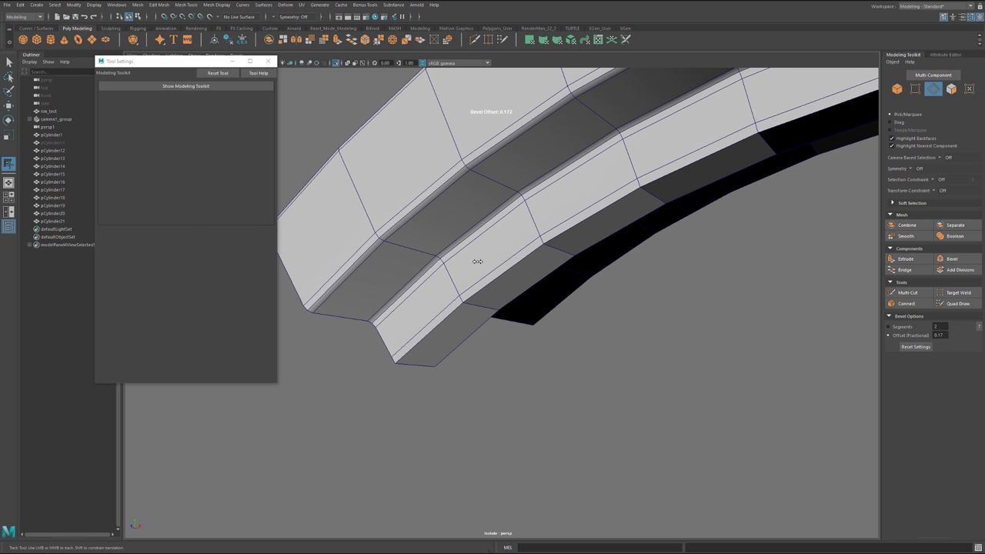
{"action": "key", "text": "ctrl+shift+x"}
{"action": "left_click", "coordinate": [469, 304], "text": "ctrl"}
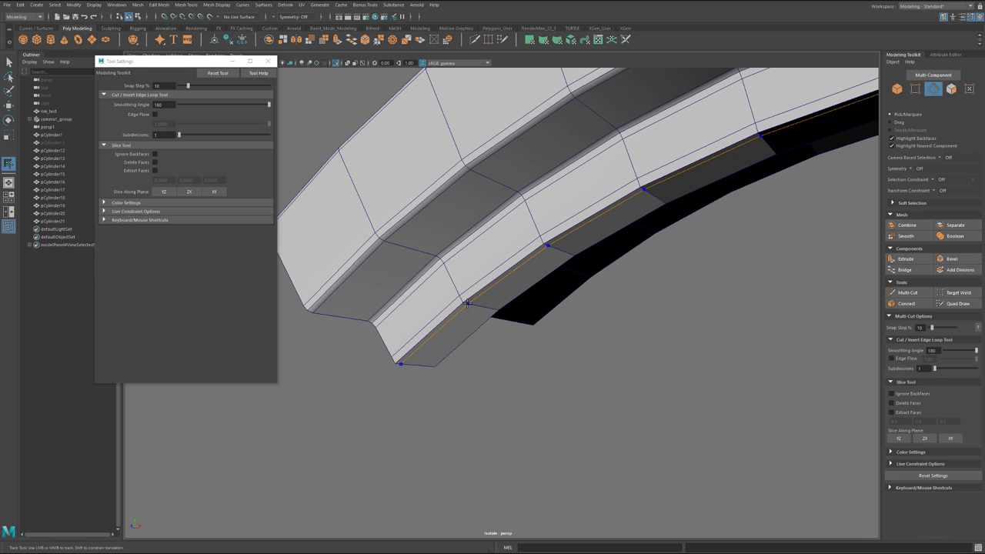
Step: Bevel the curved edge loop crossing the hub wedge with 1 segment to form a narrow strip of faces
{"action": "right_click_drag", "start_coordinate": [469, 305], "coordinate": [484, 367], "text": "alt"}
{"action": "left_click_drag", "start_coordinate": [483, 366], "coordinate": [545, 411], "text": "alt"}
{"action": "middle_click_drag", "start_coordinate": [545, 412], "coordinate": [462, 198], "text": "alt"}
{"action": "right_click_drag", "start_coordinate": [431, 177], "coordinate": [699, 270], "text": "alt"}
{"action": "middle_click_drag", "start_coordinate": [647, 229], "coordinate": [624, 296], "text": "alt"}
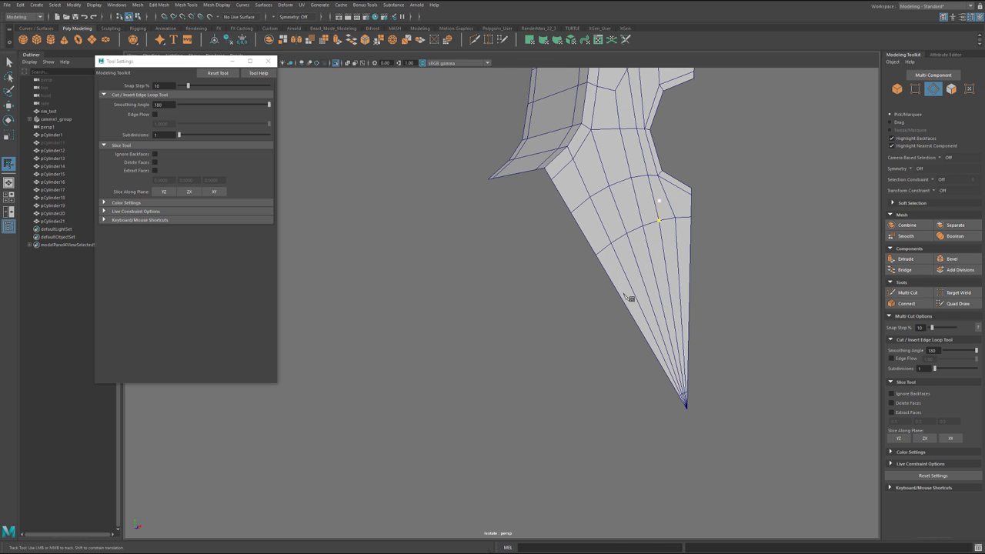
{"action": "key", "text": "q"}
{"action": "double_click", "coordinate": [600, 251]}
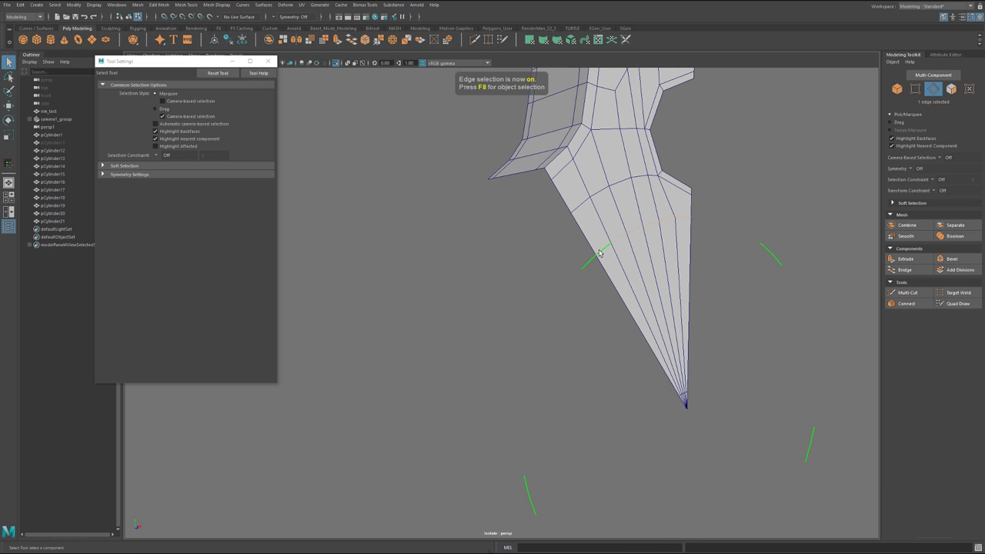
{"action": "left_click_drag", "start_coordinate": [617, 261], "coordinate": [610, 267], "text": "alt"}
{"action": "right_click_drag", "start_coordinate": [610, 268], "coordinate": [719, 204], "text": "alt"}
{"action": "middle_click_drag", "start_coordinate": [718, 205], "coordinate": [429, 360], "text": "alt"}
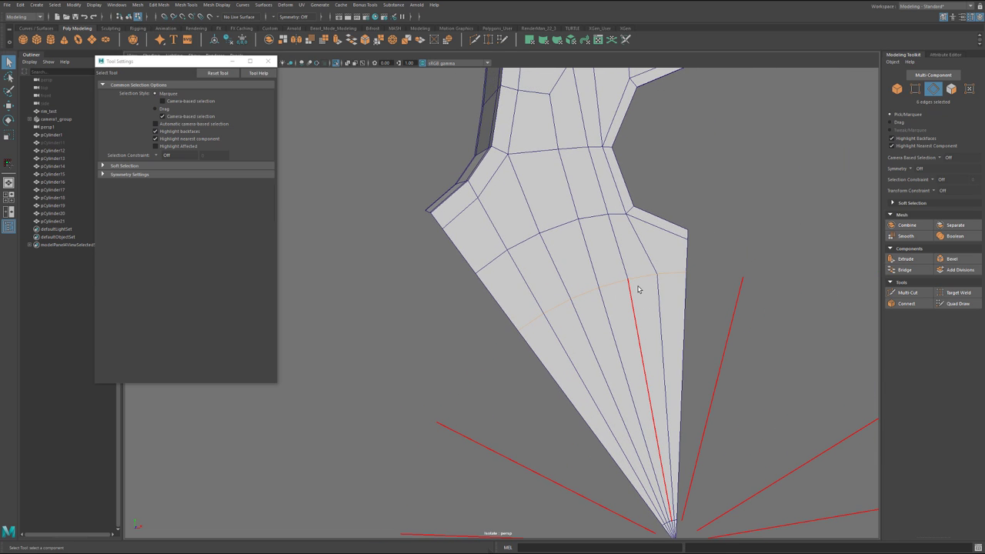
{"action": "key", "text": "ctrl+b"}
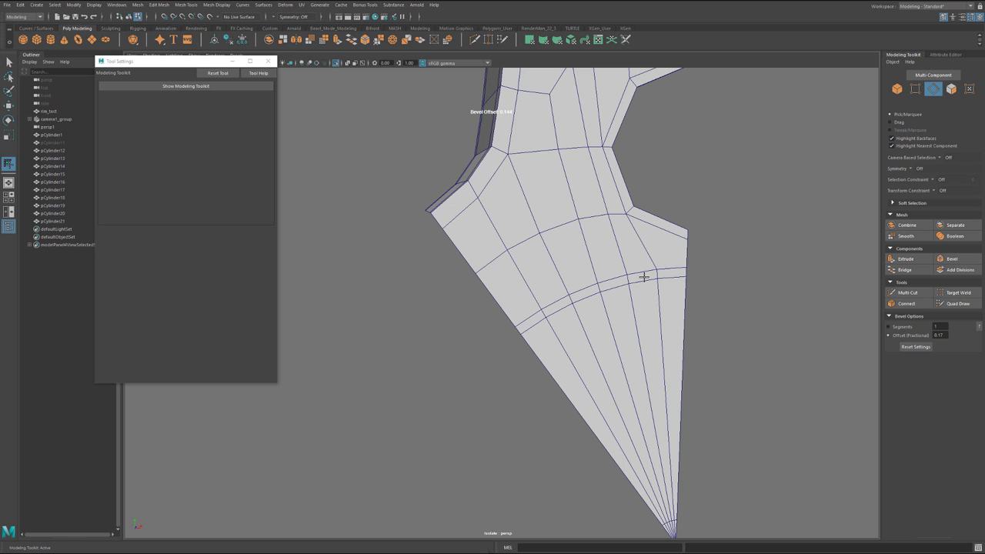
{"action": "key", "text": "q"}
Step: Extrude the narrow face strip across the hub wedge inward, with a local Z translation of about -0.025 and 3 divisions
{"action": "key", "text": "F11"}
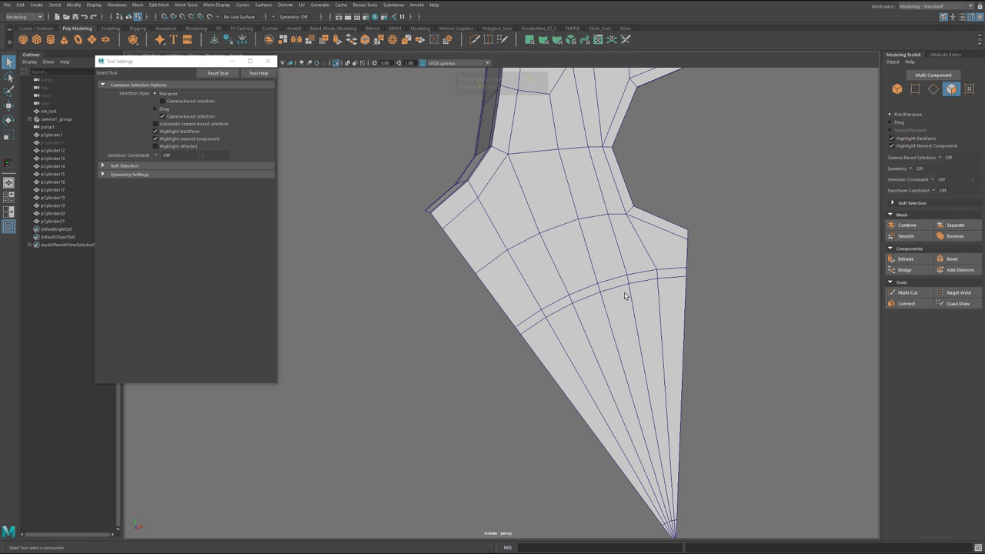
{"action": "left_click", "coordinate": [533, 319]}
{"action": "double_click", "coordinate": [677, 273], "text": "shift"}
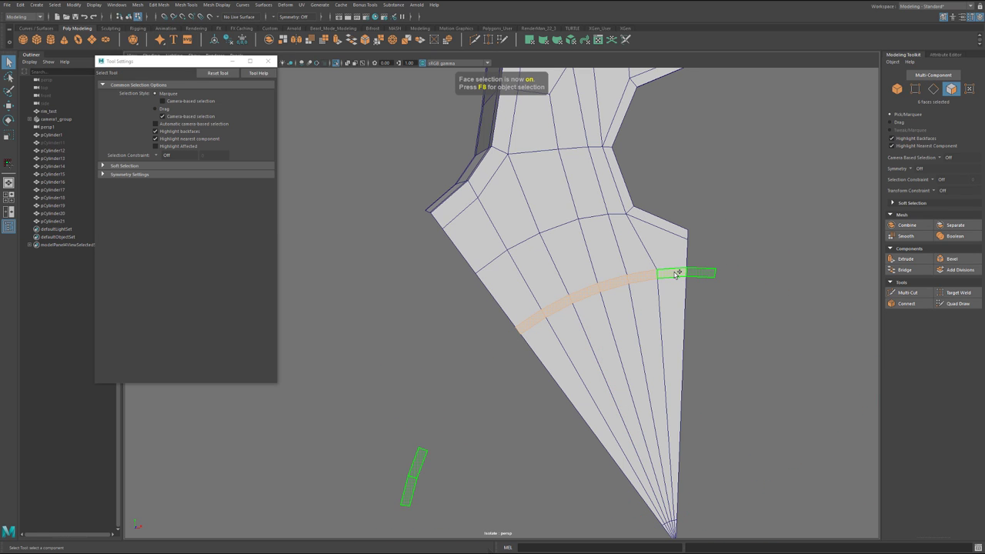
{"action": "key", "text": "ctrl+e"}
{"action": "scroll", "coordinate": [639, 354], "scroll_direction": "up", "scroll_amount": 2}
{"action": "left_click_drag", "start_coordinate": [639, 354], "coordinate": [675, 346], "text": "alt"}
{"action": "left_click_drag", "start_coordinate": [592, 243], "coordinate": [584, 242]}
{"action": "scroll", "coordinate": [647, 337], "scroll_direction": "up", "scroll_amount": 5}
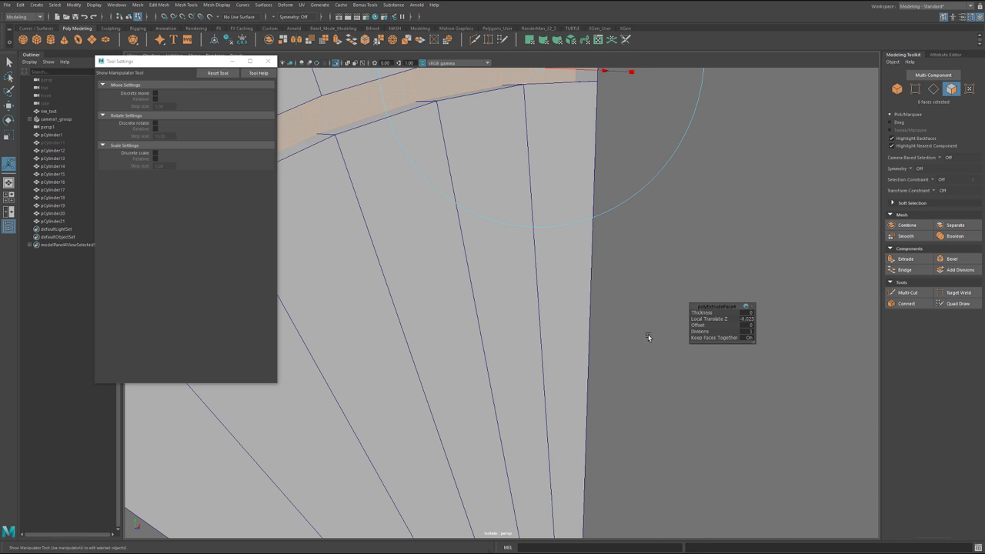
{"action": "left_click", "coordinate": [700, 331]}
{"action": "middle_click_drag", "start_coordinate": [699, 331], "coordinate": [706, 331]}
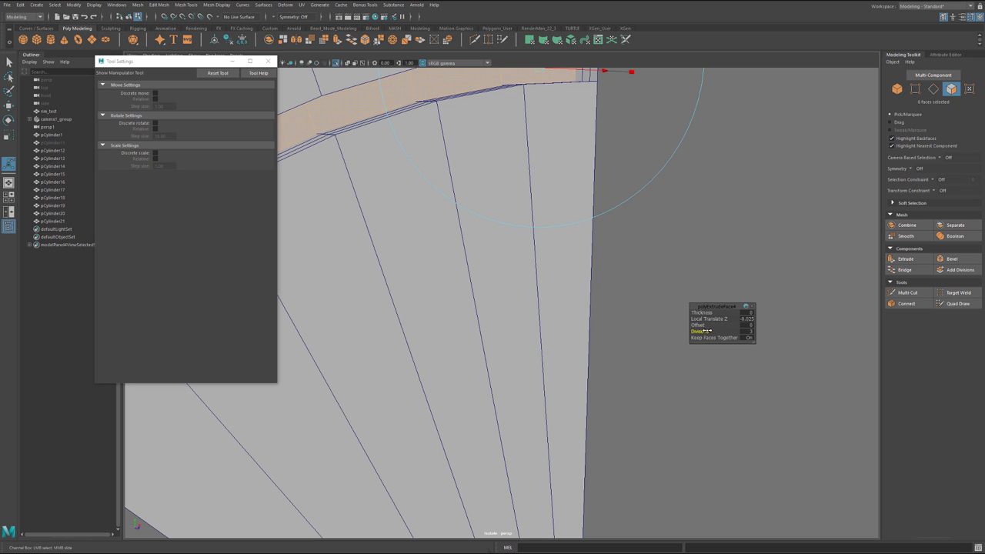
{"action": "middle_click_drag", "start_coordinate": [642, 298], "coordinate": [659, 369], "text": "alt"}
{"action": "left_click_drag", "start_coordinate": [660, 370], "coordinate": [645, 364], "text": "alt"}
{"action": "scroll", "coordinate": [644, 377], "scroll_direction": "down", "scroll_amount": 5}
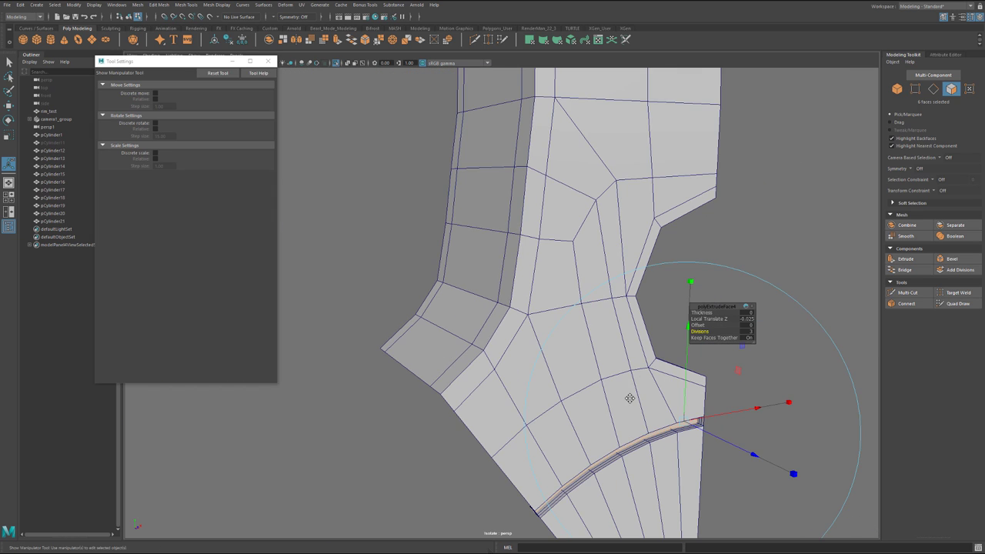
Step: Delete the small wall faces that close off both ends of the hub groove at the segment's borders
{"action": "middle_click_drag", "start_coordinate": [631, 397], "coordinate": [533, 338], "text": "alt"}
{"action": "scroll", "coordinate": [533, 338], "scroll_direction": "up", "scroll_amount": 2}
{"action": "left_click_drag", "start_coordinate": [532, 374], "coordinate": [455, 285], "text": "alt"}
{"action": "left_click_drag", "start_coordinate": [429, 177], "coordinate": [469, 196], "text": "alt"}
{"action": "right_click_drag", "start_coordinate": [469, 196], "coordinate": [591, 252], "text": "alt"}
{"action": "left_click_drag", "start_coordinate": [591, 253], "coordinate": [485, 248], "text": "alt"}
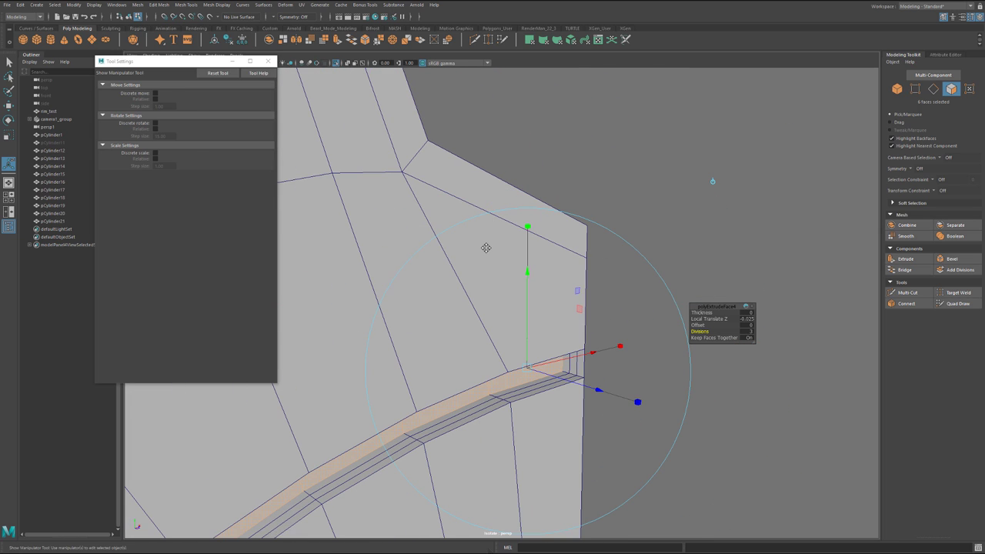
{"action": "key", "text": "q"}
{"action": "key", "text": "F11"}
{"action": "left_click_drag", "start_coordinate": [566, 357], "coordinate": [565, 357]}
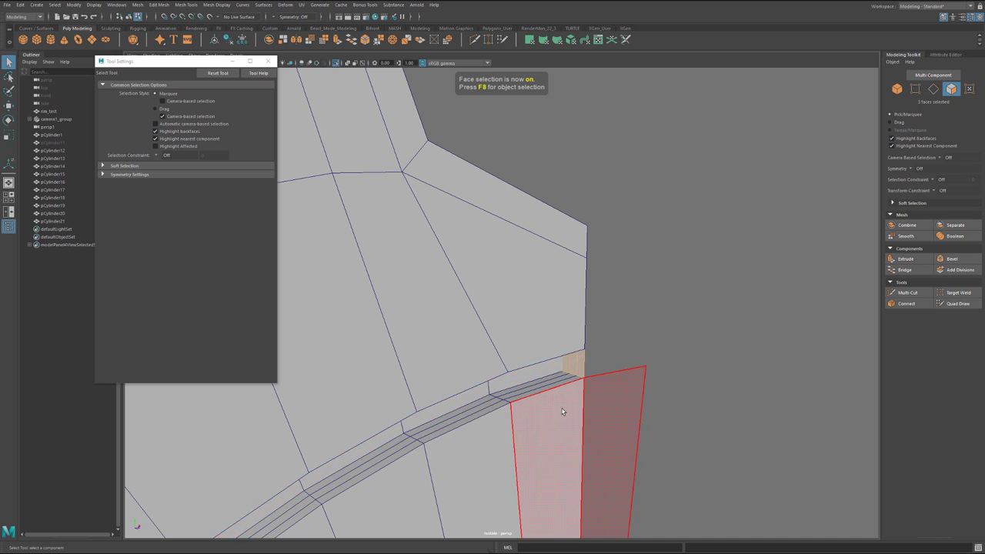
{"action": "left_click_drag", "start_coordinate": [561, 411], "coordinate": [440, 168], "text": "alt"}
{"action": "left_click_drag", "start_coordinate": [458, 239], "coordinate": [437, 187], "text": "alt"}
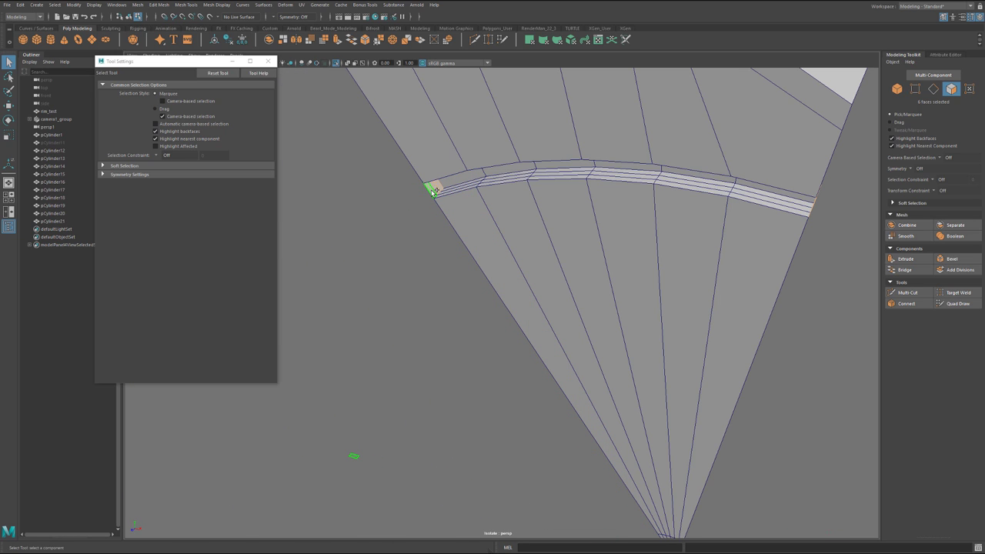
{"action": "key", "text": "Delete"}
Step: Exit the isolated view to show all the rim segments again
{"action": "scroll", "coordinate": [436, 193], "scroll_direction": "down", "scroll_amount": 6}
{"action": "left_click_drag", "start_coordinate": [455, 193], "coordinate": [526, 194], "text": "alt"}
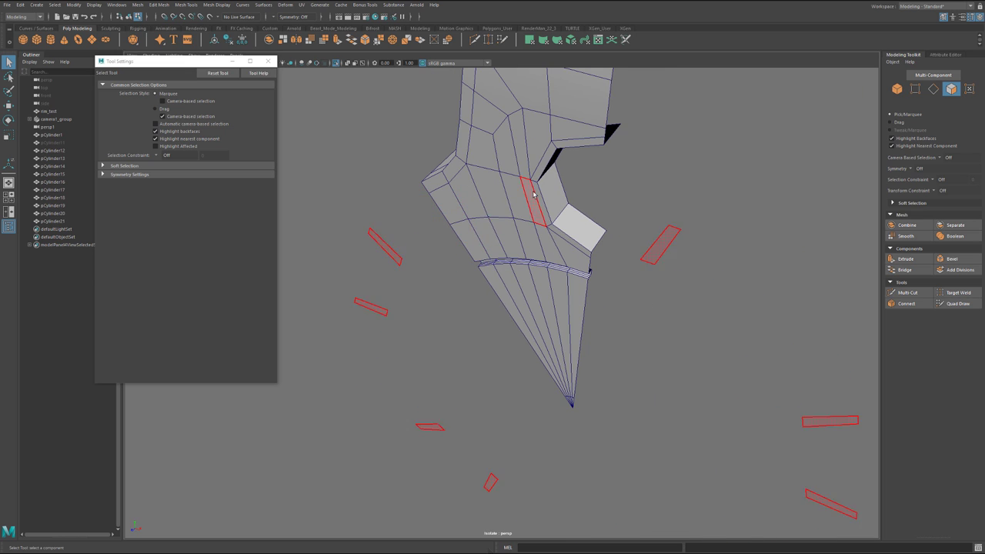
{"action": "left_click_drag", "start_coordinate": [497, 259], "coordinate": [454, 265], "text": "alt"}
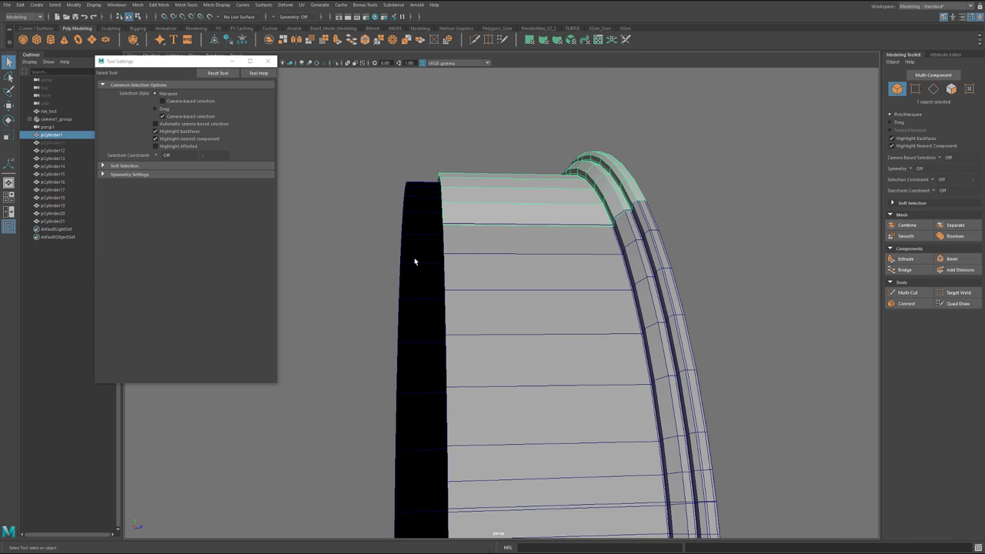
Step: Move the outer border edge loop of the back barrel ring along Z toward the rim, to a world Z of about -1.20
{"action": "left_click", "coordinate": [413, 261]}
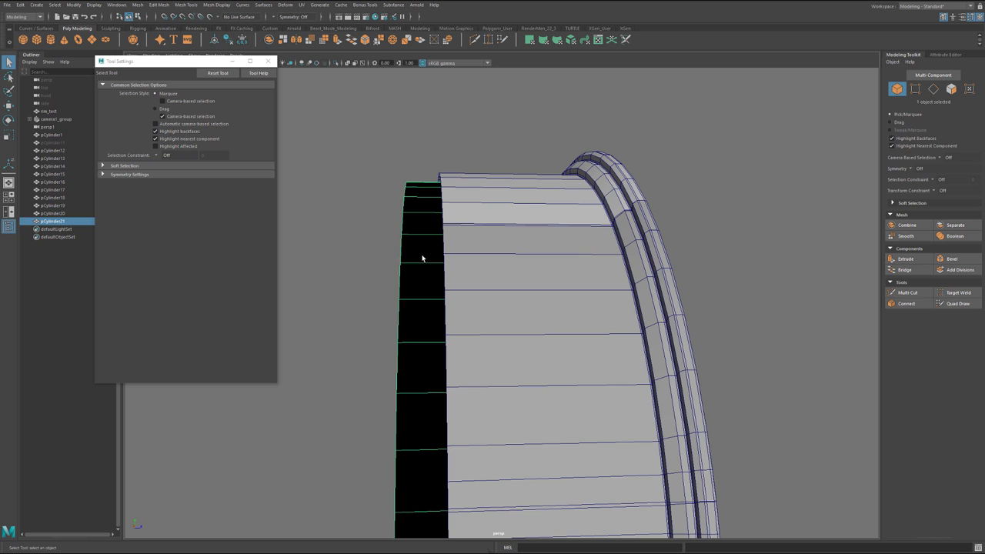
{"action": "key", "text": "F10"}
{"action": "double_click", "coordinate": [399, 261]}
{"action": "key", "text": "space"}
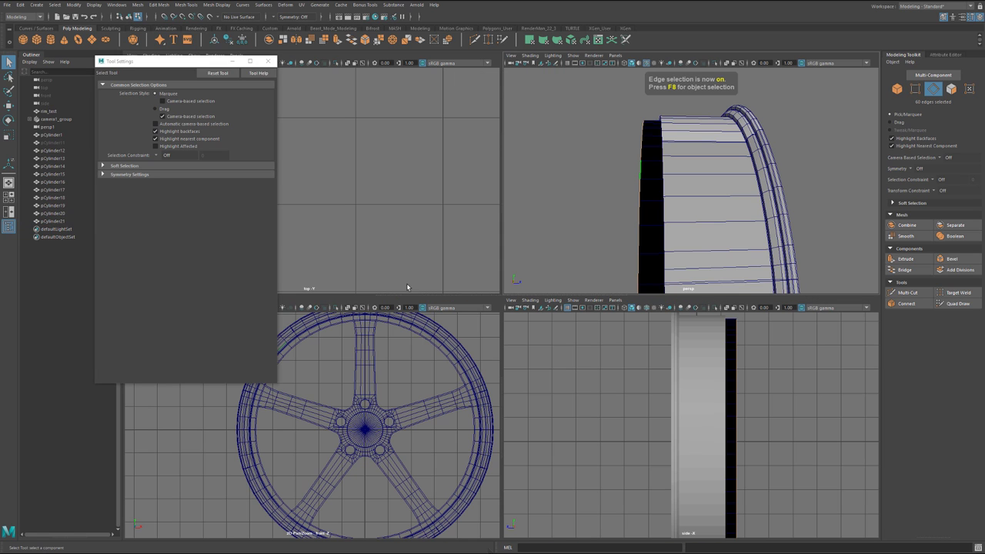
{"action": "key", "text": "w"}
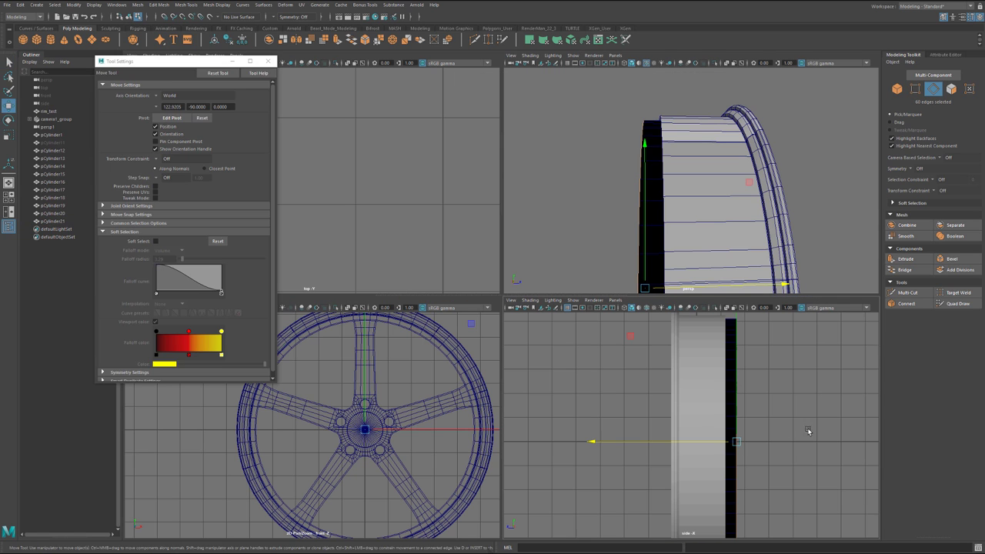
{"action": "left_click_drag", "start_coordinate": [625, 445], "coordinate": [614, 441]}
{"action": "key", "text": "4"}
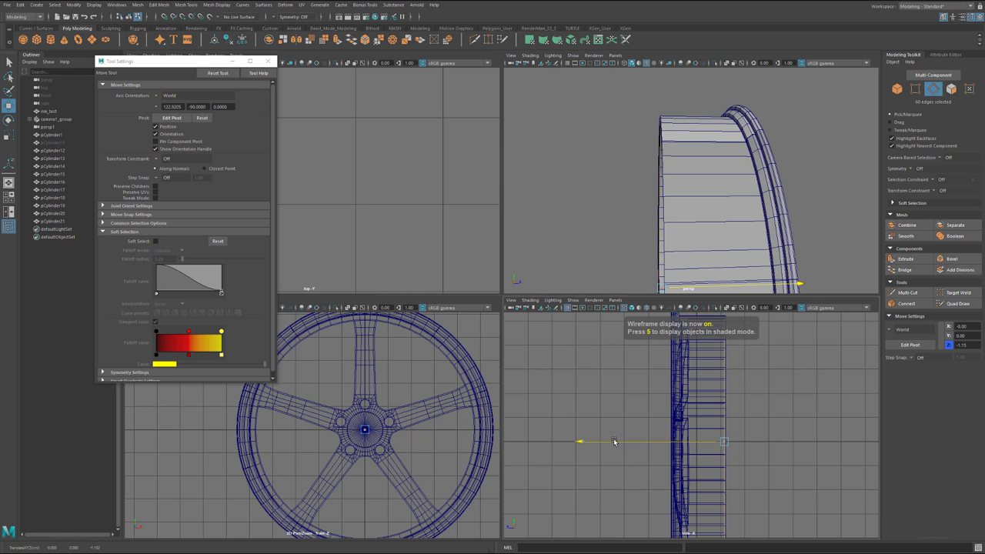
{"action": "scroll", "coordinate": [672, 438], "scroll_direction": "up", "scroll_amount": 3}
{"action": "scroll", "coordinate": [672, 438], "scroll_direction": "up", "scroll_amount": 3}
{"action": "middle_click_drag", "start_coordinate": [675, 437], "coordinate": [580, 365], "text": "alt"}
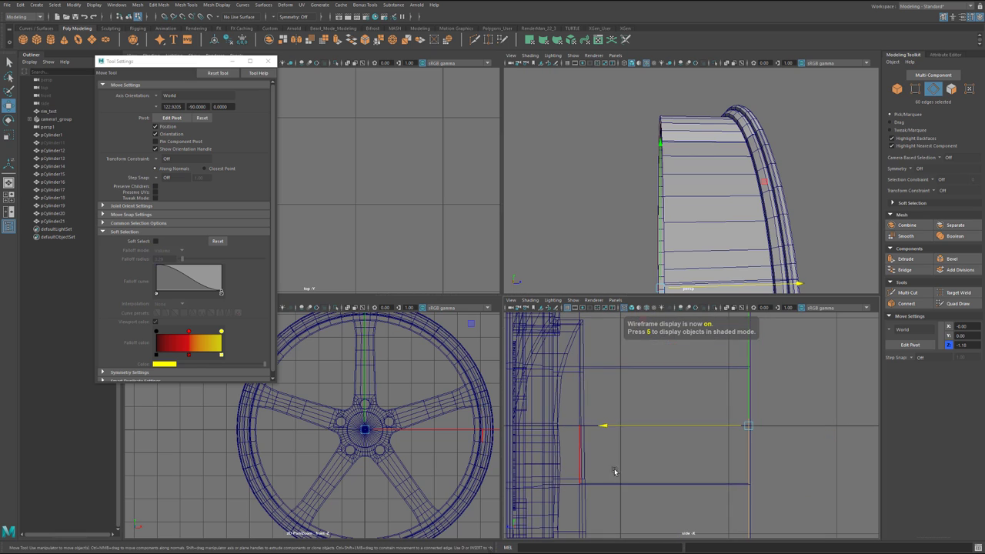
{"action": "left_click_drag", "start_coordinate": [613, 425], "coordinate": [616, 424]}
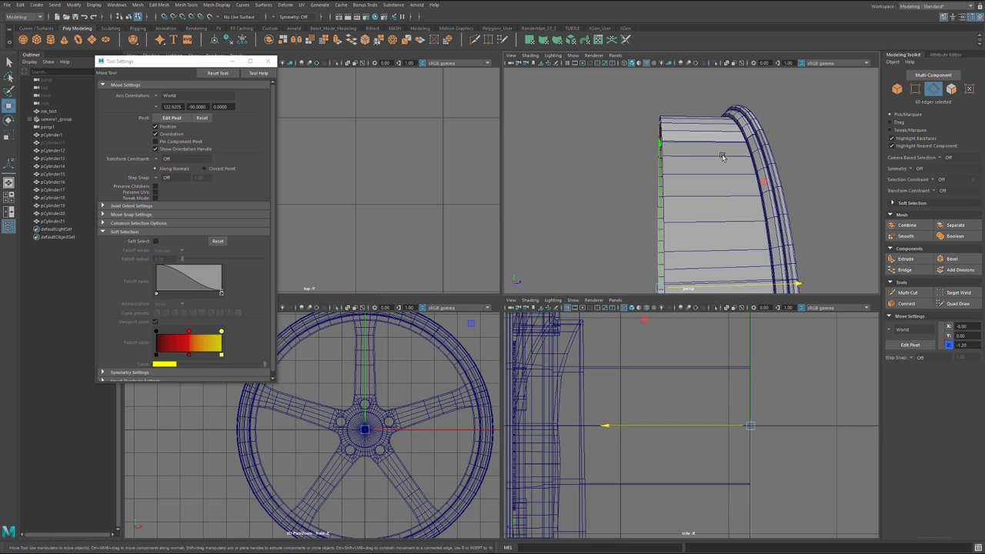
Step: Turn on smooth mesh preview for the upper rim segment that contains the left half of the top spoke
{"action": "key", "text": "space"}
{"action": "left_click_drag", "start_coordinate": [673, 163], "coordinate": [477, 275], "text": "alt"}
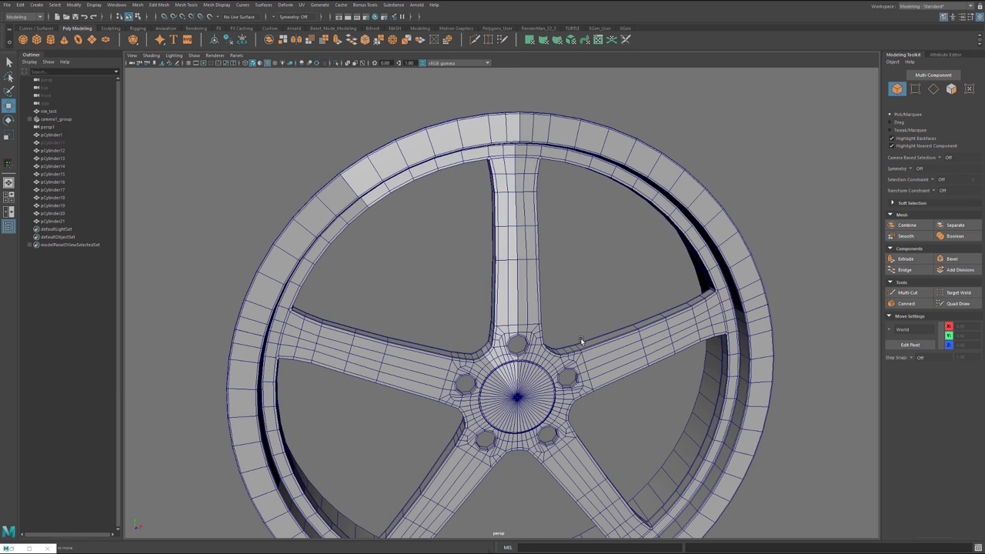
{"action": "left_click_drag", "start_coordinate": [534, 239], "coordinate": [469, 174], "text": "alt"}
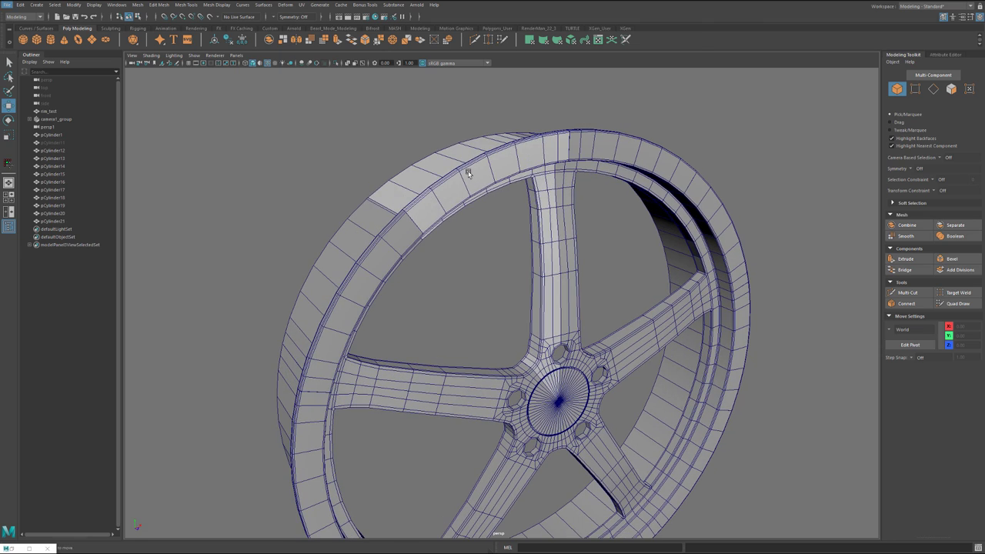
{"action": "left_click", "coordinate": [473, 176]}
{"action": "key", "text": "3"}
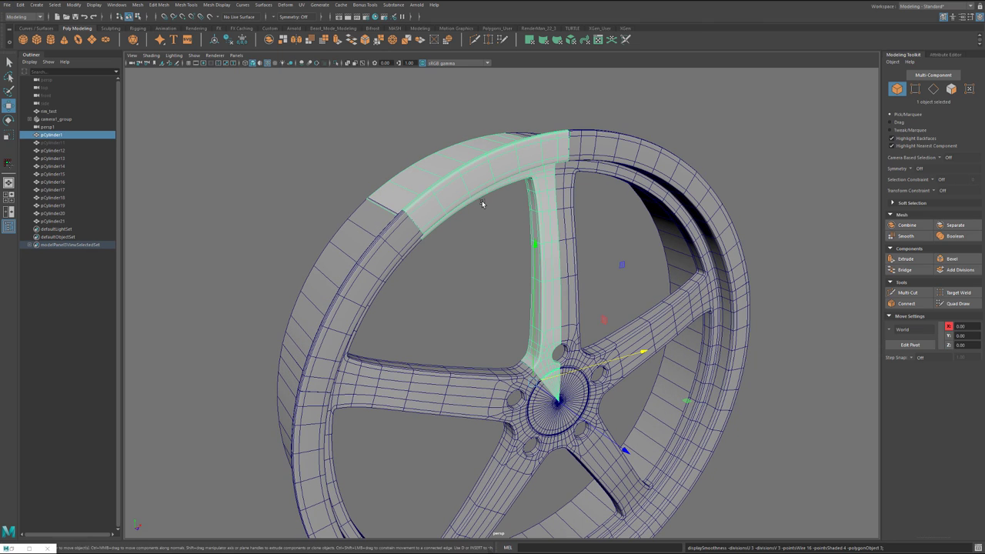
{"action": "left_click_drag", "start_coordinate": [401, 256], "coordinate": [374, 249], "text": "alt"}
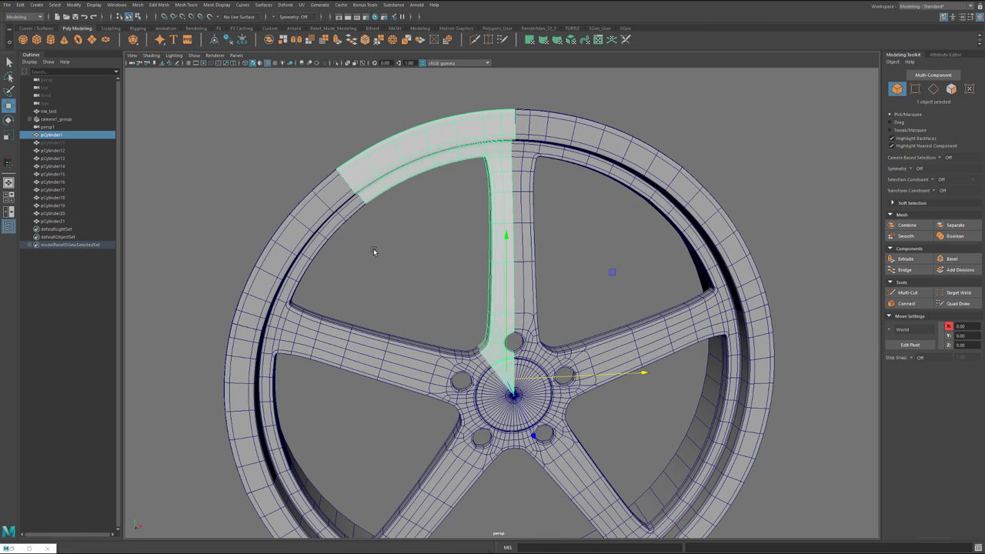
{"action": "left_click", "coordinate": [421, 301]}
{"action": "right_click_drag", "start_coordinate": [421, 300], "coordinate": [459, 273], "text": "alt"}
{"action": "left_click_drag", "start_coordinate": [460, 273], "coordinate": [496, 273], "text": "alt"}
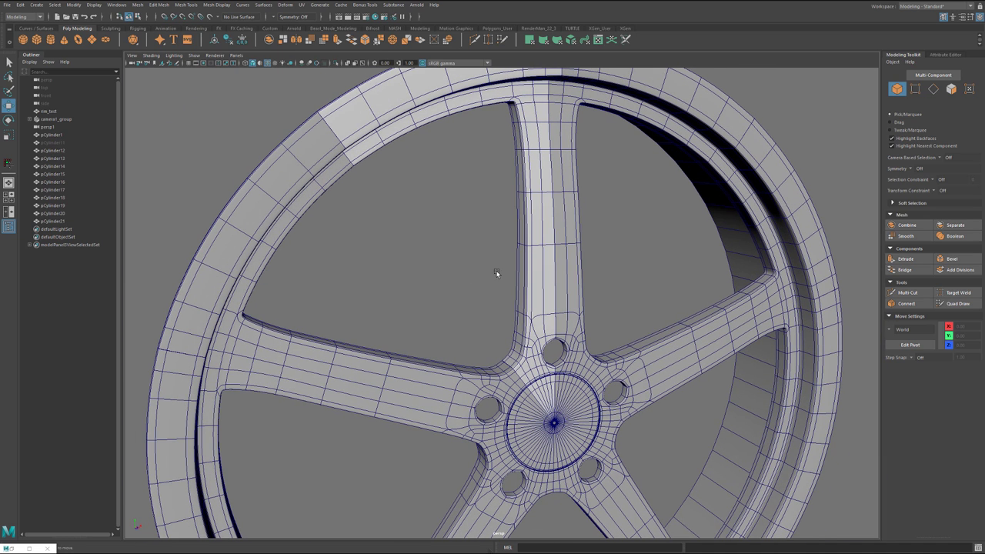
Step: Assign the existing blinn1 material to the upper rim segment
{"action": "left_click", "coordinate": [527, 230]}
{"action": "right_click", "coordinate": [528, 230]}
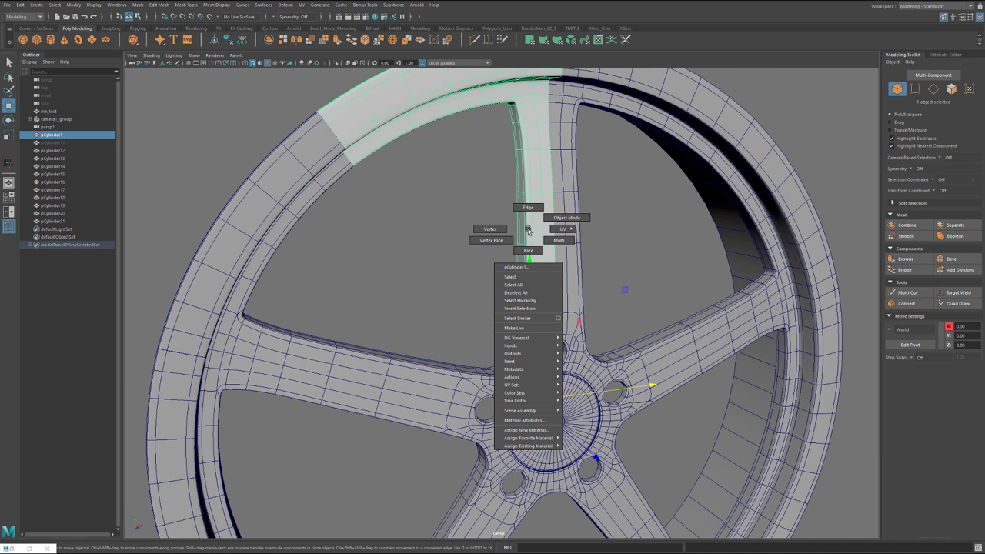
{"action": "mouse_move", "coordinate": [543, 446]}
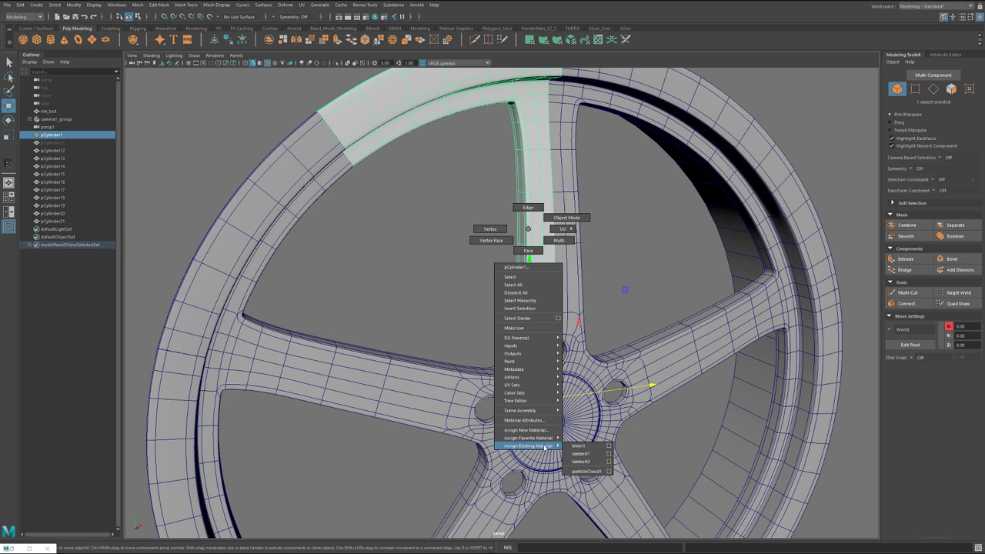
{"action": "left_click", "coordinate": [592, 444]}
{"action": "left_click_drag", "start_coordinate": [588, 323], "coordinate": [482, 251], "text": "alt"}
{"action": "middle_click_drag", "start_coordinate": [482, 251], "coordinate": [528, 244], "text": "alt"}
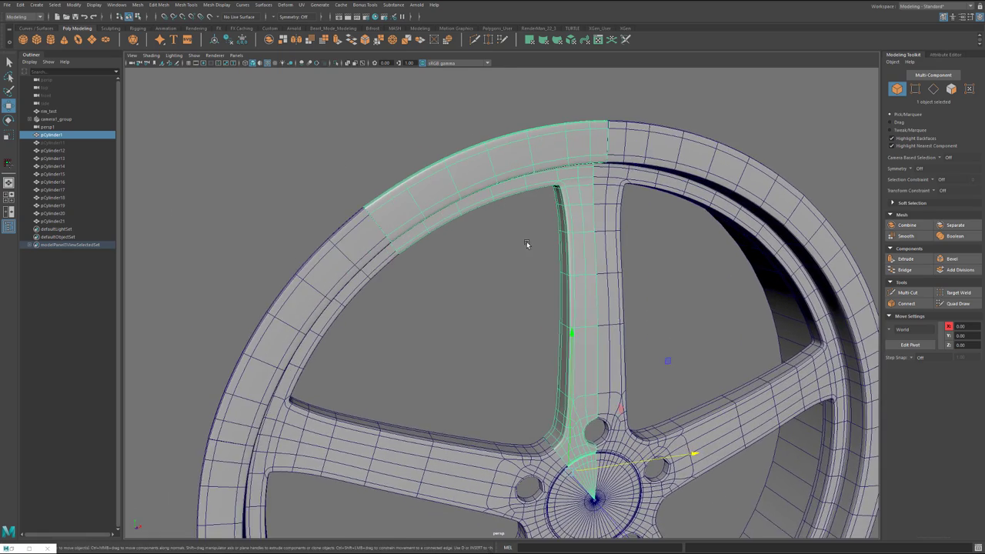
{"action": "mouse_move", "coordinate": [528, 244]}
{"action": "right_mouse_down", "text": "alt"}
{"action": "mouse_move", "coordinate": [600, 242]}
{"action": "mouse_move", "coordinate": [533, 244]}
{"action": "right_mouse_up", "text": "alt"}
{"action": "left_click_drag", "start_coordinate": [533, 245], "coordinate": [542, 256], "text": "alt"}
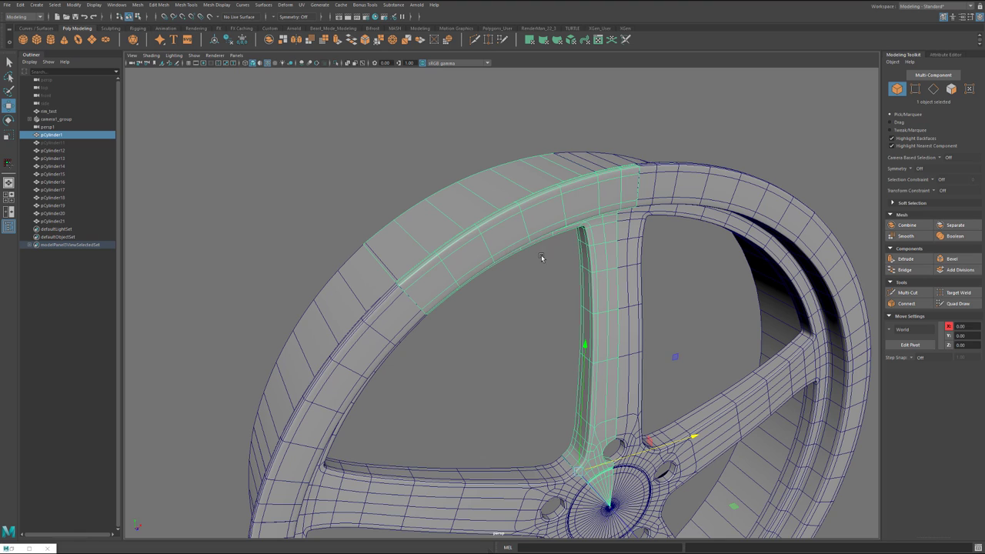
{"action": "left_click", "coordinate": [401, 147]}
Step: Turn off the wireframe-on-shaded display so the rim shows only its shaded surface
{"action": "scroll", "coordinate": [578, 307], "scroll_direction": "up", "scroll_amount": 4}
{"action": "left_click_drag", "start_coordinate": [577, 307], "coordinate": [536, 299], "text": "alt"}
{"action": "middle_click_drag", "start_coordinate": [536, 300], "coordinate": [569, 370], "text": "alt"}
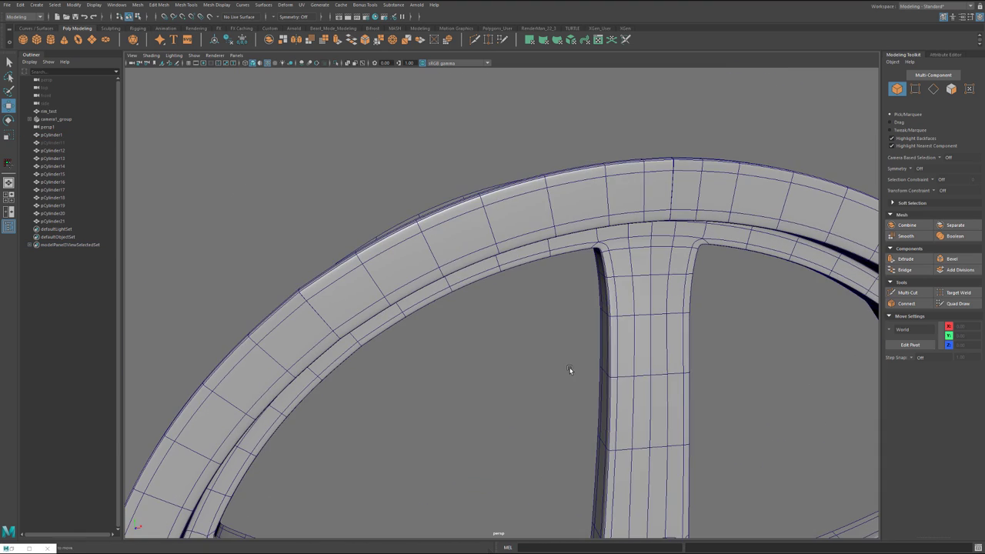
{"action": "left_click_drag", "start_coordinate": [570, 369], "coordinate": [554, 374], "text": "alt"}
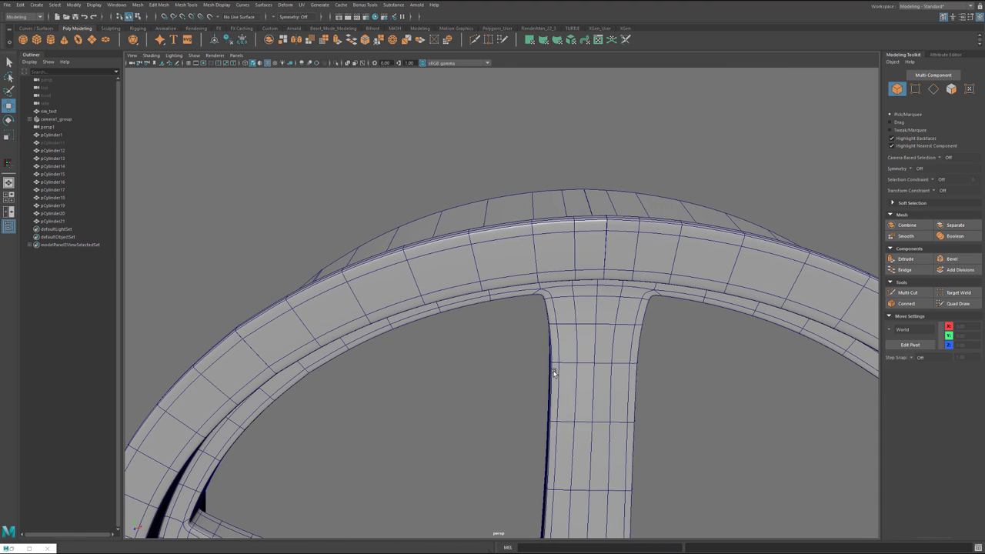
{"action": "left_click", "coordinate": [152, 57]}
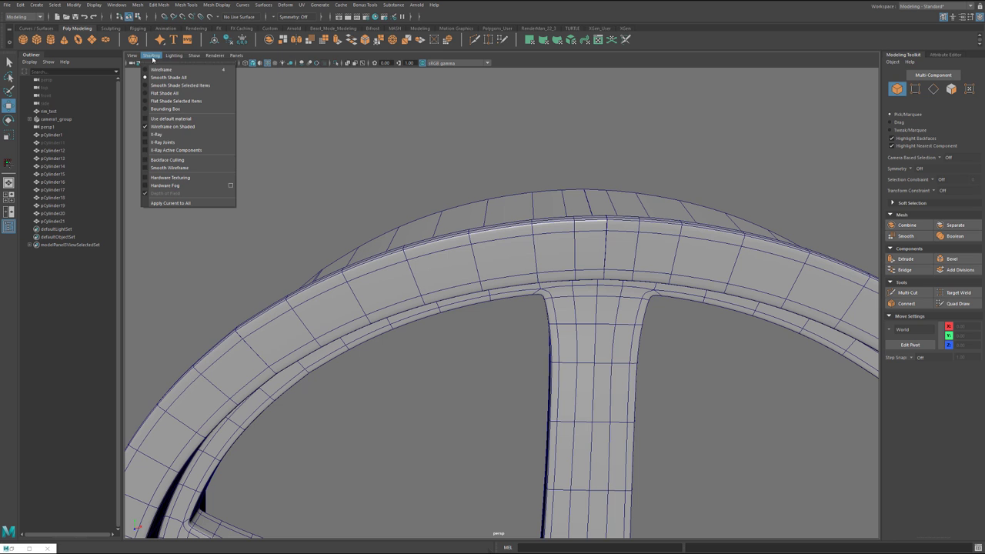
{"action": "left_click", "coordinate": [174, 126]}
{"action": "left_click_drag", "start_coordinate": [484, 294], "coordinate": [517, 247], "text": "alt"}
{"action": "left_click_drag", "start_coordinate": [507, 247], "coordinate": [509, 247], "text": "alt"}
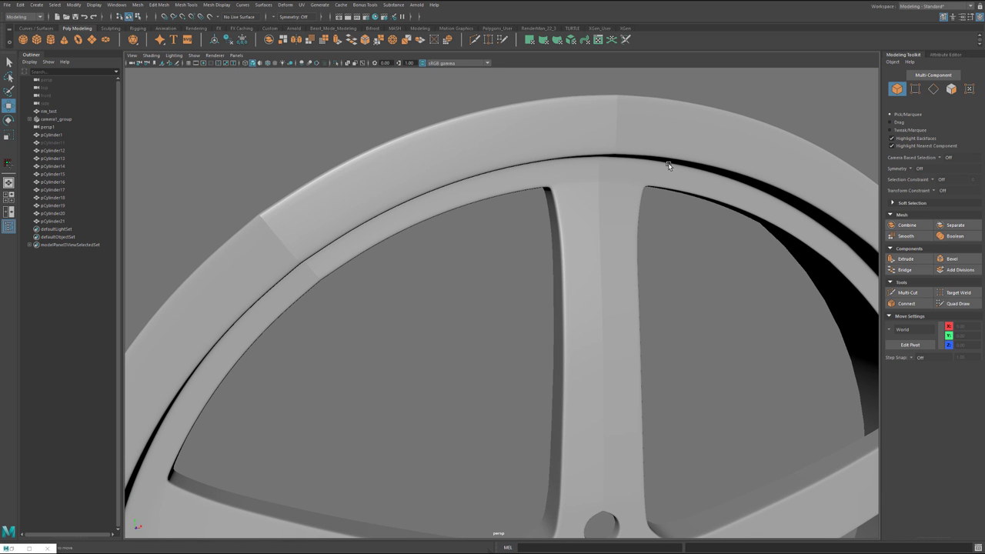
Step: Examine the smoothed surface of the upper segment along its spoke, from the lug hole and hub groove to the outer lip
{"action": "middle_click_drag", "start_coordinate": [622, 321], "coordinate": [592, 197], "text": "alt"}
{"action": "left_click_drag", "start_coordinate": [573, 265], "coordinate": [528, 286], "text": "alt"}
{"action": "scroll", "coordinate": [528, 292], "scroll_direction": "up", "scroll_amount": 6}
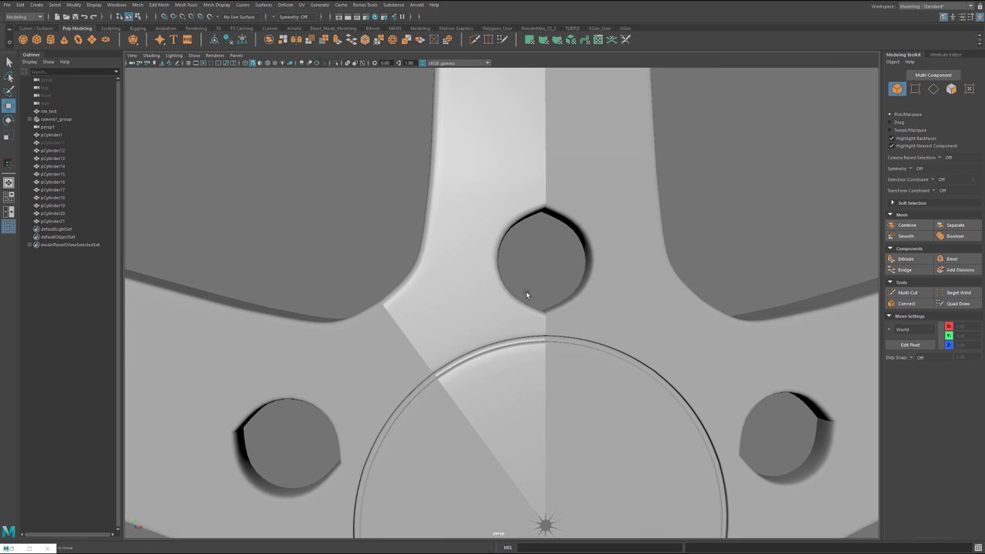
{"action": "left_click", "coordinate": [549, 247]}
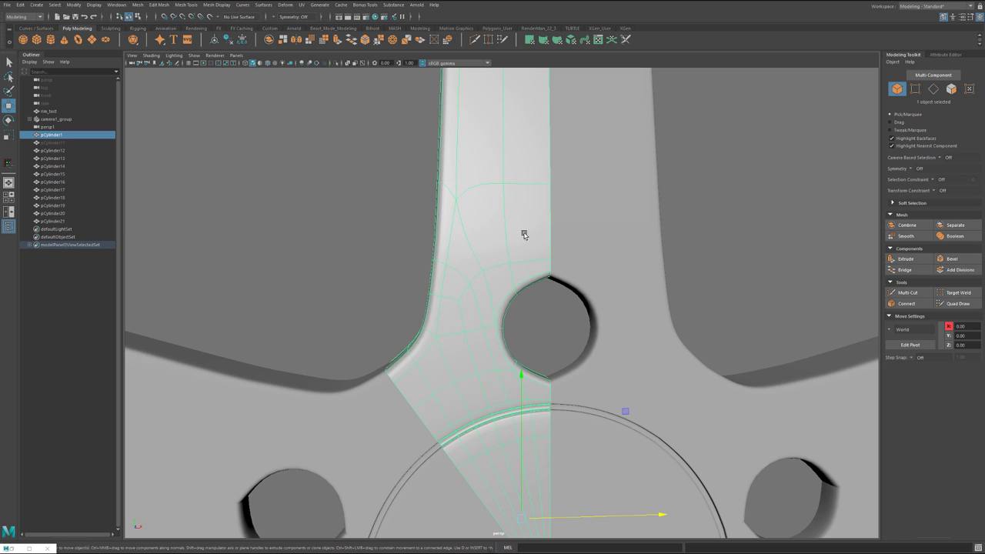
{"action": "middle_click_drag", "start_coordinate": [561, 234], "coordinate": [551, 462], "text": "alt"}
{"action": "middle_click_drag", "start_coordinate": [532, 249], "coordinate": [547, 429], "text": "alt"}
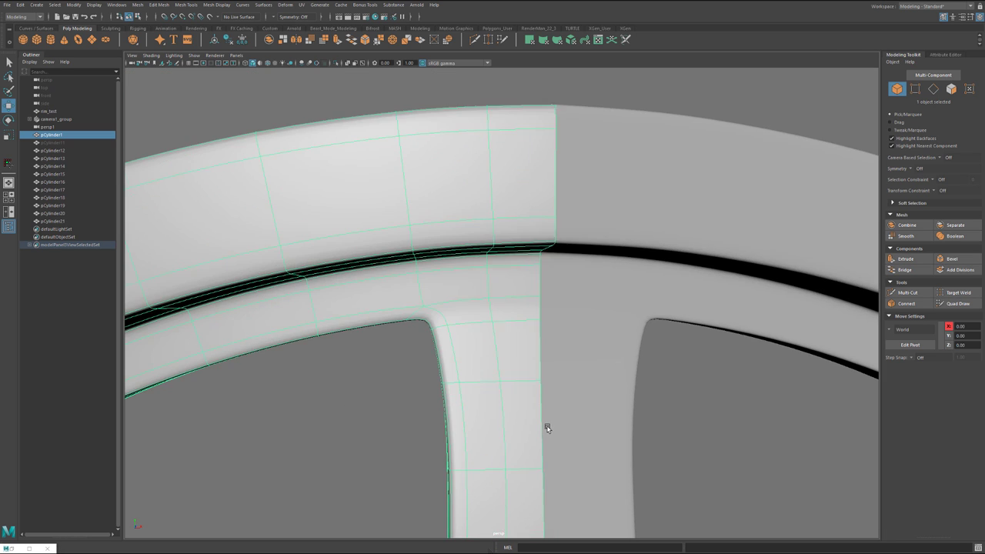
{"action": "left_click_drag", "start_coordinate": [547, 429], "coordinate": [545, 296], "text": "alt"}
{"action": "middle_click_drag", "start_coordinate": [525, 409], "coordinate": [515, 204], "text": "alt"}
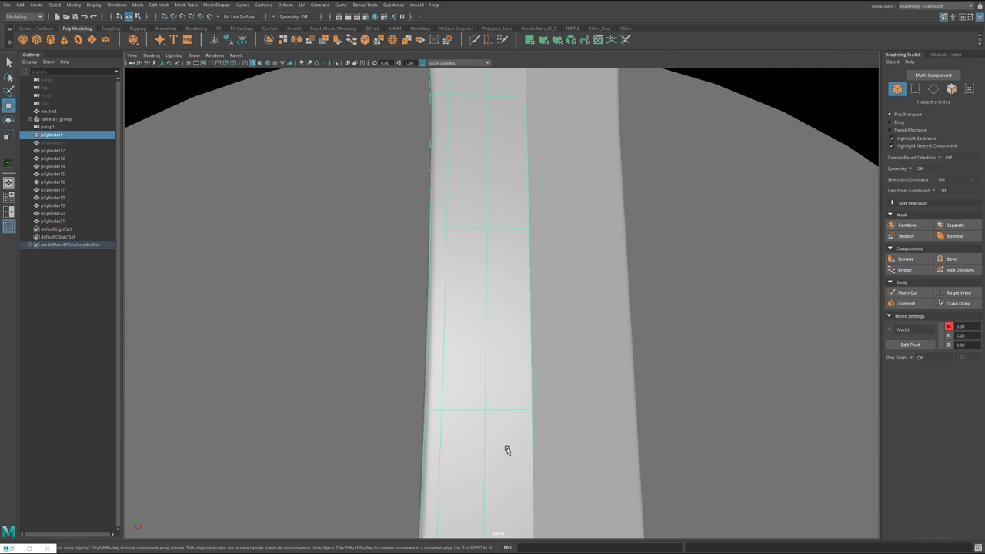
{"action": "middle_click_drag", "start_coordinate": [508, 448], "coordinate": [501, 236], "text": "alt"}
{"action": "middle_click_drag", "start_coordinate": [500, 349], "coordinate": [500, 262], "text": "alt"}
{"action": "left_click_drag", "start_coordinate": [500, 261], "coordinate": [499, 309], "text": "alt"}
{"action": "scroll", "coordinate": [413, 310], "scroll_direction": "down", "scroll_amount": 3}
Step: Compare the unsmoothed mesh with the smooth preview around the lower spoke and lug hole of the upper segment
{"action": "left_click_drag", "start_coordinate": [413, 310], "coordinate": [454, 320], "text": "alt"}
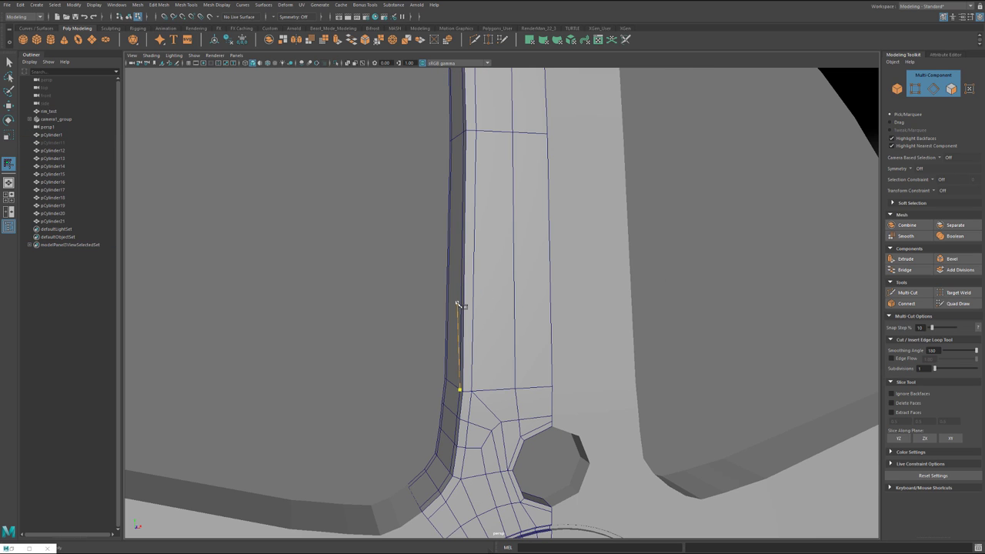
{"action": "key", "text": "3"}
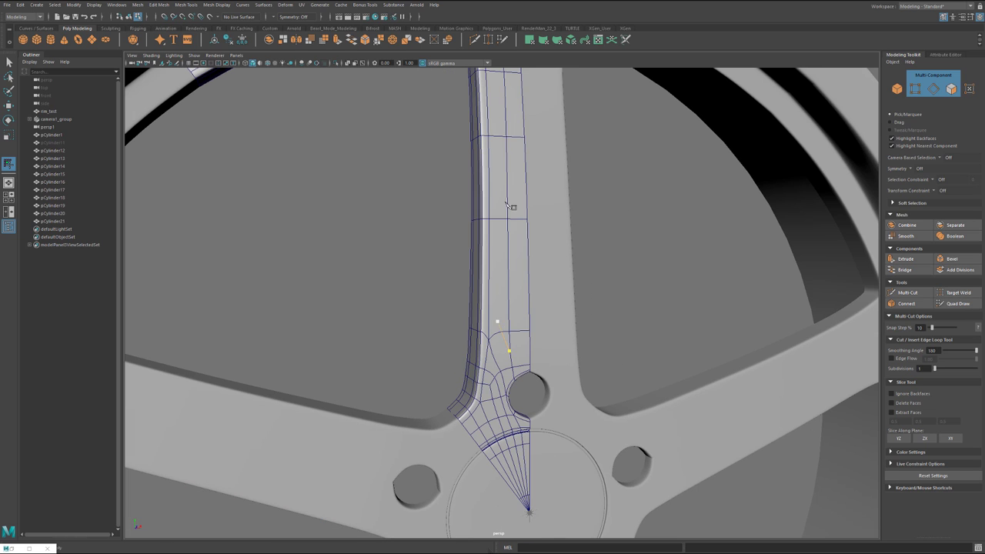
{"action": "scroll", "coordinate": [516, 330], "scroll_direction": "up", "scroll_amount": 5}
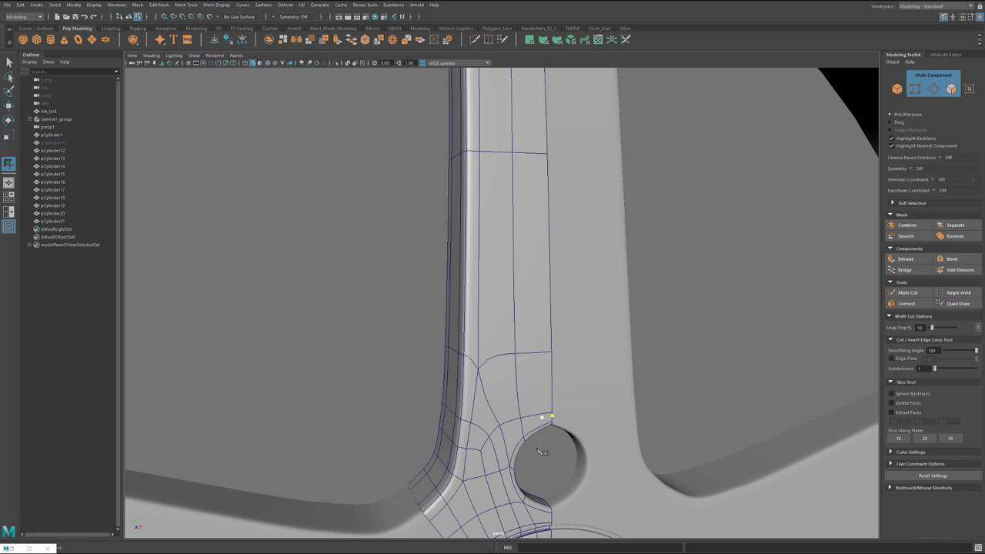
{"action": "key", "text": "1"}
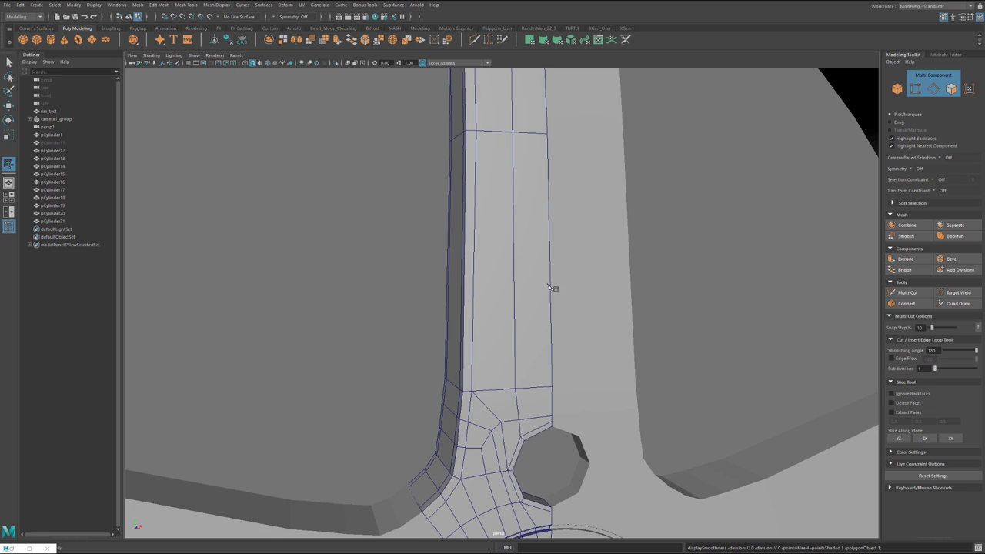
{"action": "scroll", "coordinate": [497, 318], "scroll_direction": "down", "scroll_amount": 5}
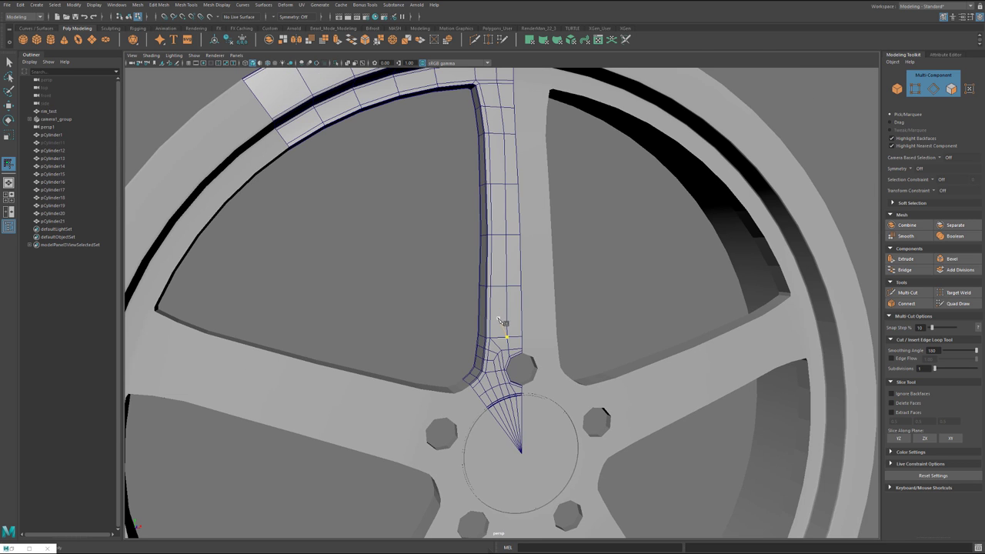
{"action": "mouse_move", "coordinate": [495, 328]}
{"action": "left_mouse_down", "text": "alt"}
{"action": "mouse_move", "coordinate": [477, 329]}
{"action": "mouse_move", "coordinate": [487, 329]}
{"action": "left_mouse_up", "text": "alt"}
{"action": "scroll", "coordinate": [484, 325], "scroll_direction": "up", "scroll_amount": 5}
{"action": "middle_click_drag", "start_coordinate": [485, 325], "coordinate": [514, 307], "text": "alt"}
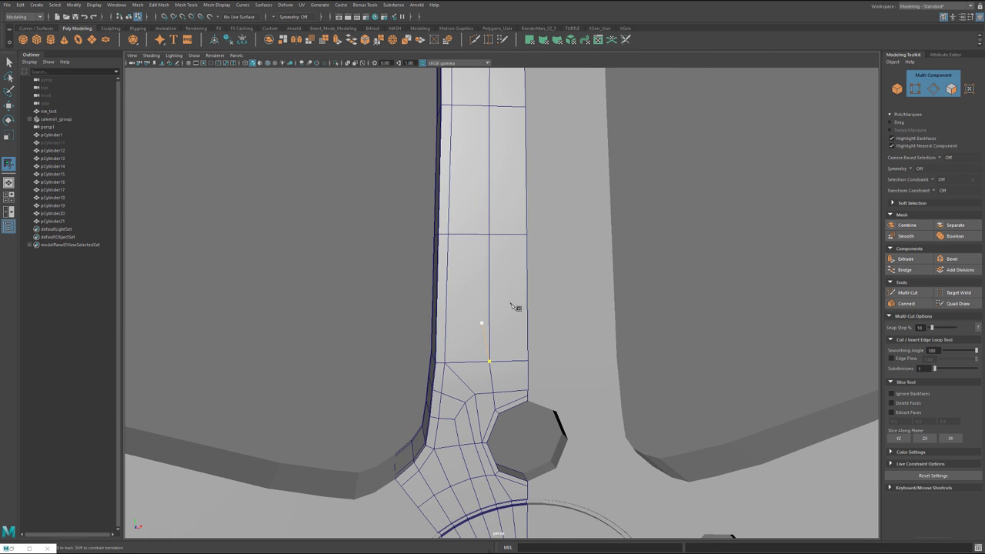
{"action": "key", "text": "3"}
{"action": "scroll", "coordinate": [562, 306], "scroll_direction": "down", "scroll_amount": 5}
{"action": "left_click_drag", "start_coordinate": [558, 303], "coordinate": [528, 349], "text": "alt"}
{"action": "scroll", "coordinate": [523, 344], "scroll_direction": "up", "scroll_amount": 5}
Step: Leave the Multi-Cut tool without committing a cut and return the upper segment to object mode
{"action": "left_click", "coordinate": [481, 267]}
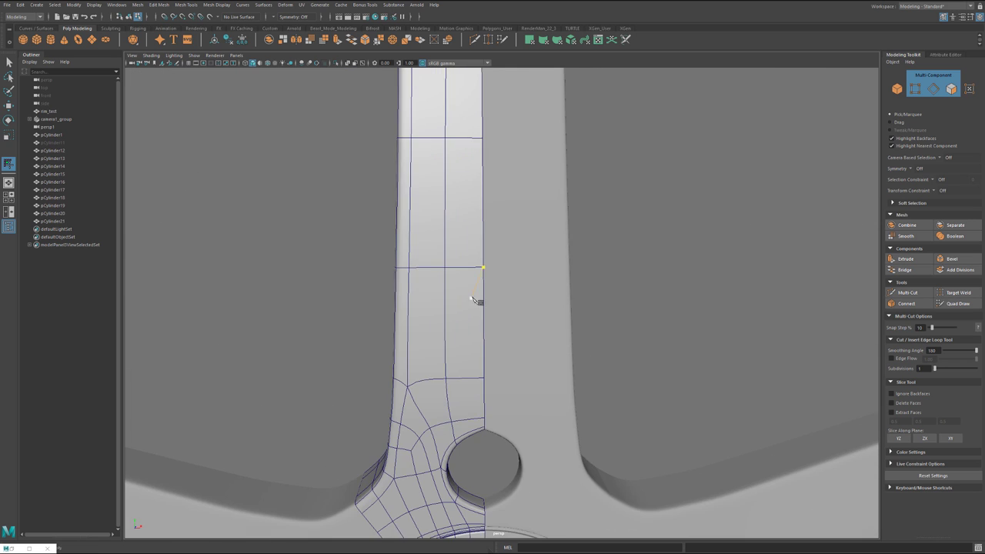
{"action": "left_click_drag", "start_coordinate": [474, 298], "coordinate": [572, 285], "text": "alt"}
{"action": "scroll", "coordinate": [572, 285], "scroll_direction": "down", "scroll_amount": 2}
{"action": "right_click_drag", "start_coordinate": [608, 274], "coordinate": [457, 289], "text": "alt"}
{"action": "left_click_drag", "start_coordinate": [466, 283], "coordinate": [467, 323], "text": "alt"}
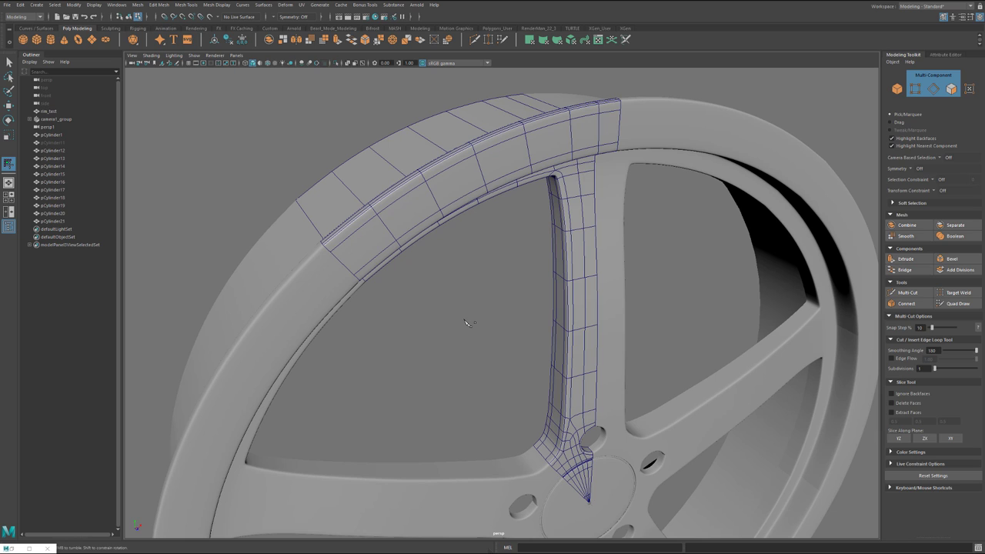
{"action": "key", "text": "q"}
{"action": "right_click_drag", "start_coordinate": [623, 163], "coordinate": [656, 153]}
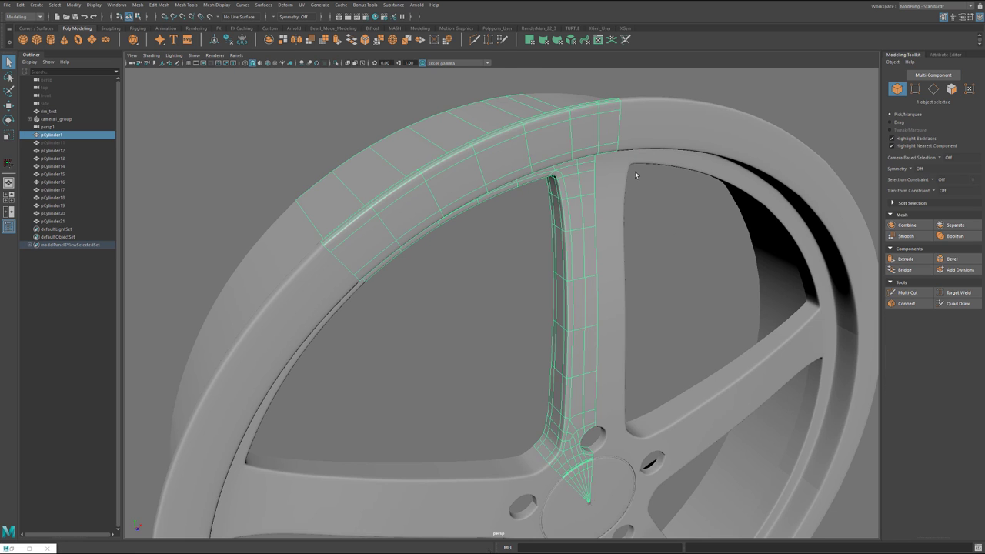
Step: Delete the eight duplicate segments around the hub, keeping the original upper segment and its lower neighbour in the same opening
{"action": "left_click", "coordinate": [612, 215]}
{"action": "left_click", "coordinate": [567, 263]}
{"action": "left_click_drag", "start_coordinate": [483, 366], "coordinate": [511, 325], "text": "alt"}
{"action": "right_click_drag", "start_coordinate": [511, 325], "coordinate": [460, 324], "text": "alt"}
{"action": "left_click_drag", "start_coordinate": [459, 323], "coordinate": [662, 235], "text": "alt"}
{"action": "left_click", "coordinate": [579, 338]}
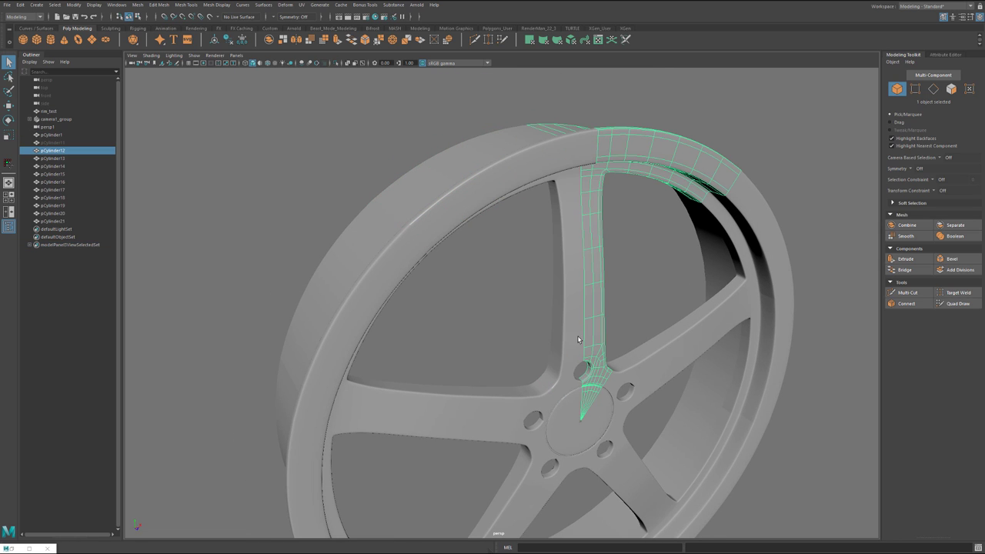
{"action": "left_click", "coordinate": [498, 437], "text": "shift"}
{"action": "left_click", "coordinate": [559, 479], "text": "shift"}
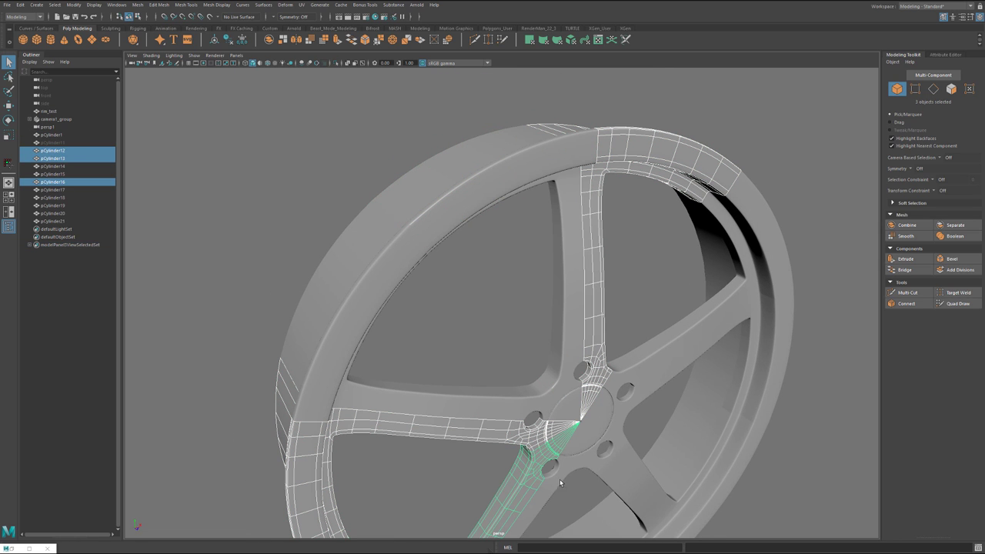
{"action": "left_click", "coordinate": [593, 452], "text": "shift"}
{"action": "left_click", "coordinate": [638, 431], "text": "shift"}
{"action": "left_click", "coordinate": [622, 444], "text": "shift"}
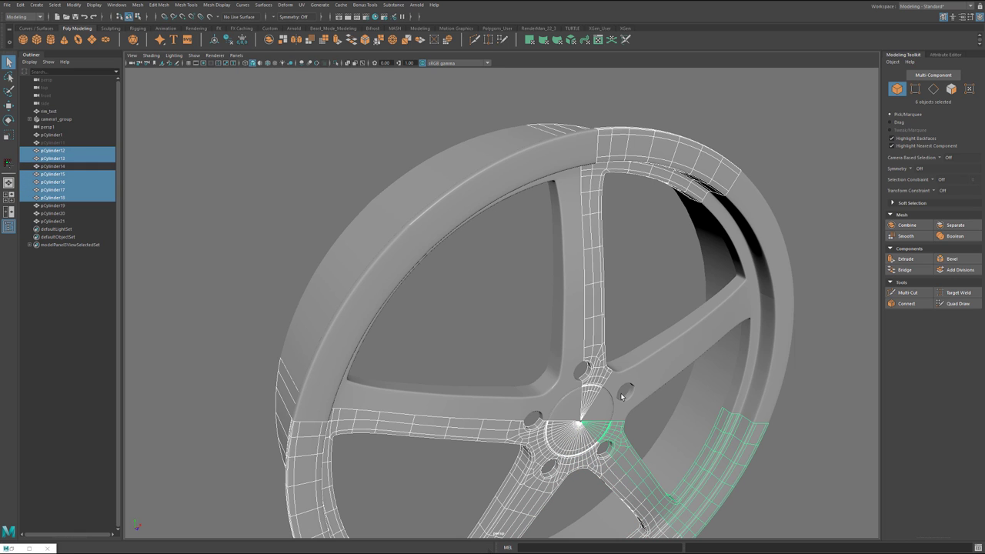
{"action": "left_click", "coordinate": [627, 375], "text": "shift"}
{"action": "left_click", "coordinate": [630, 408], "text": "shift"}
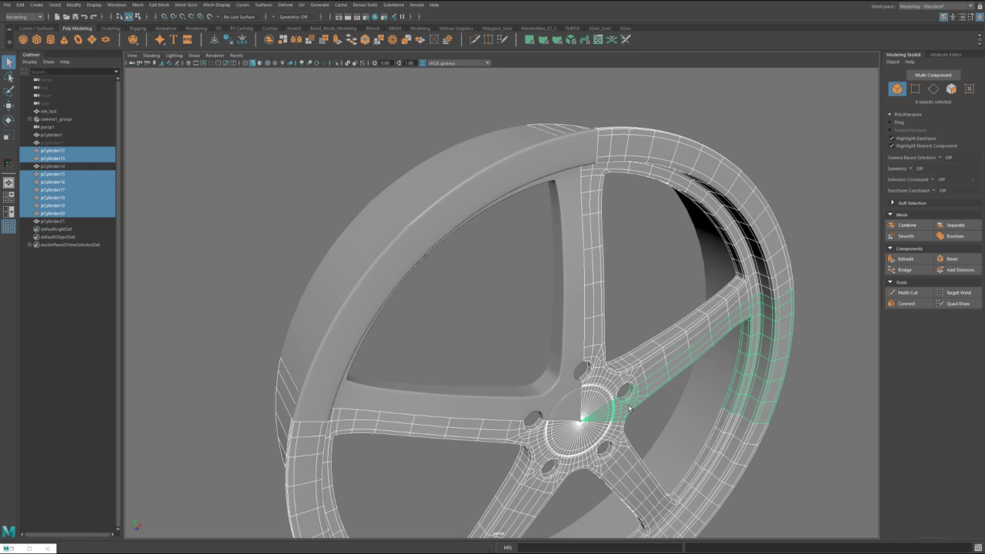
{"action": "key", "text": "Delete"}
Step: Delete the remaining duplicate segment below the original upper segment
{"action": "mouse_move", "coordinate": [544, 393]}
{"action": "left_mouse_down", "text": "alt"}
{"action": "mouse_move", "coordinate": [564, 374]}
{"action": "mouse_move", "coordinate": [567, 399]}
{"action": "mouse_move", "coordinate": [526, 404]}
{"action": "mouse_move", "coordinate": [514, 388]}
{"action": "mouse_move", "coordinate": [759, 464]}
{"action": "mouse_move", "coordinate": [539, 377]}
{"action": "left_mouse_up", "text": "alt"}
{"action": "left_click", "coordinate": [514, 296]}
{"action": "left_click", "coordinate": [440, 399]}
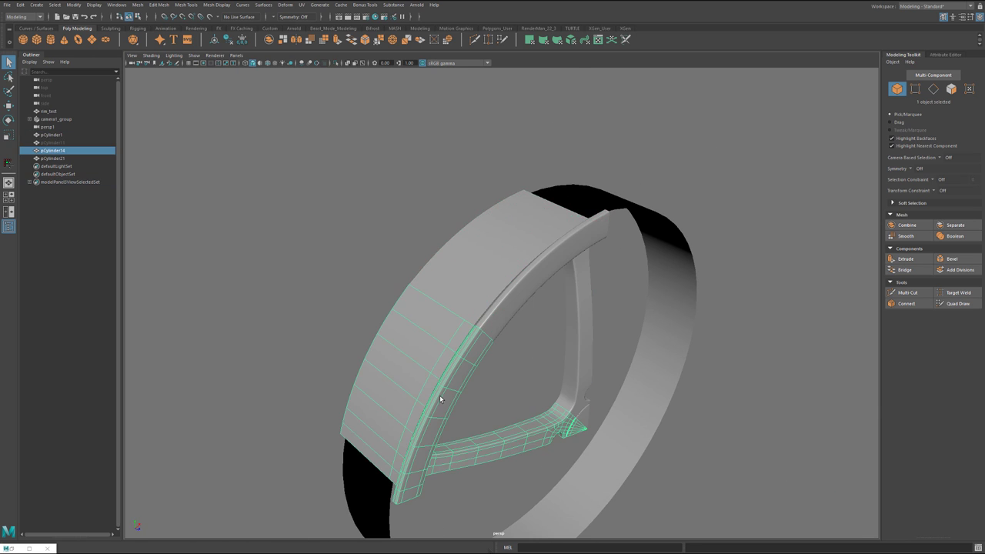
{"action": "key", "text": "Delete"}
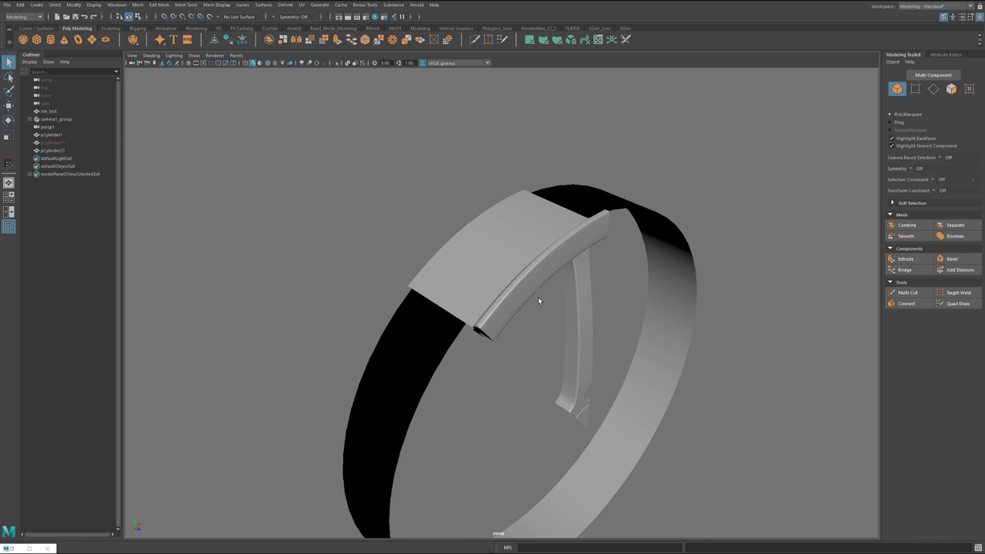
Step: Turn off the smooth preview on the original upper segment and duplicate it in place
{"action": "left_click", "coordinate": [538, 297]}
{"action": "scroll", "coordinate": [559, 279], "scroll_direction": "up", "scroll_amount": 5}
{"action": "left_click_drag", "start_coordinate": [558, 280], "coordinate": [521, 364], "text": "alt"}
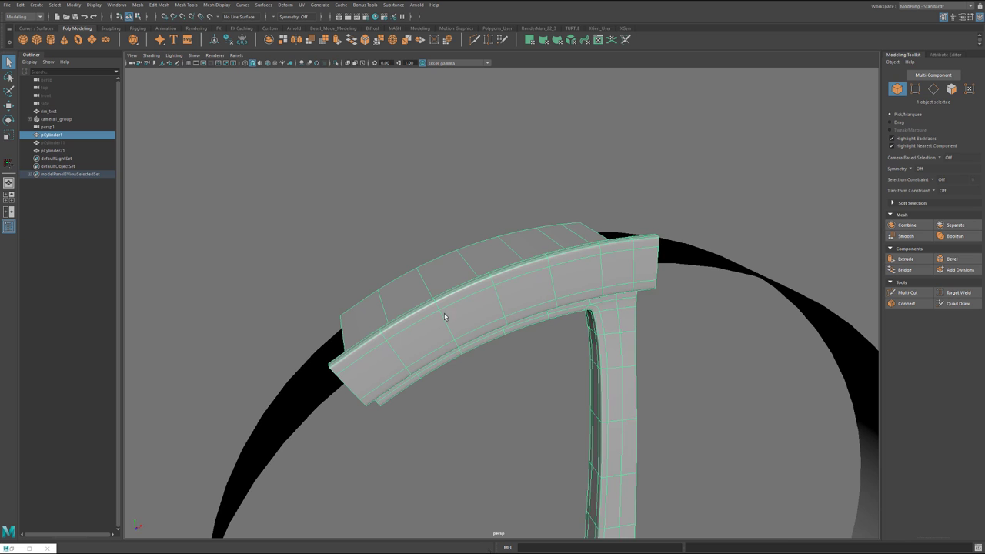
{"action": "left_click_drag", "start_coordinate": [444, 316], "coordinate": [551, 315], "text": "alt"}
{"action": "left_click_drag", "start_coordinate": [676, 333], "coordinate": [616, 238], "text": "alt"}
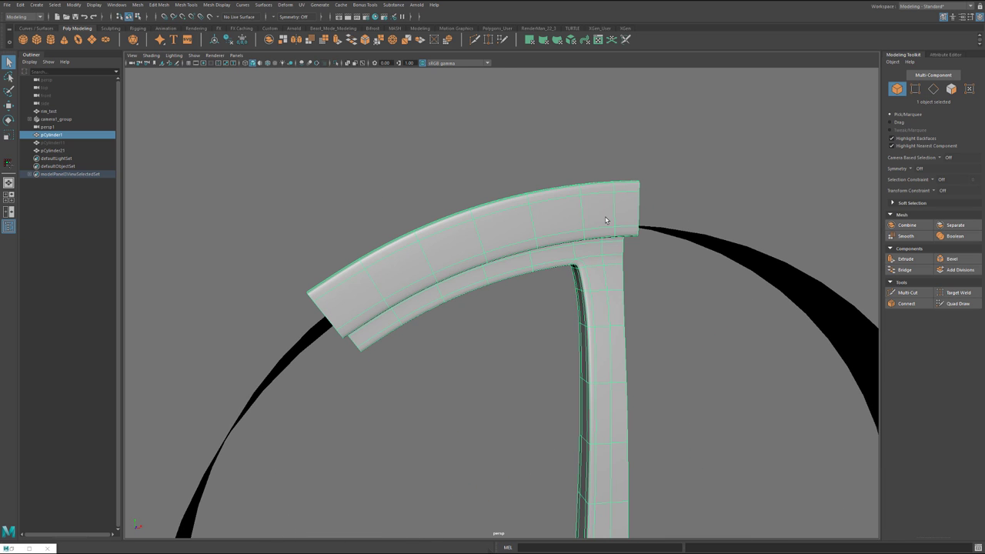
{"action": "key", "text": "1"}
{"action": "left_click_drag", "start_coordinate": [565, 315], "coordinate": [550, 317], "text": "alt"}
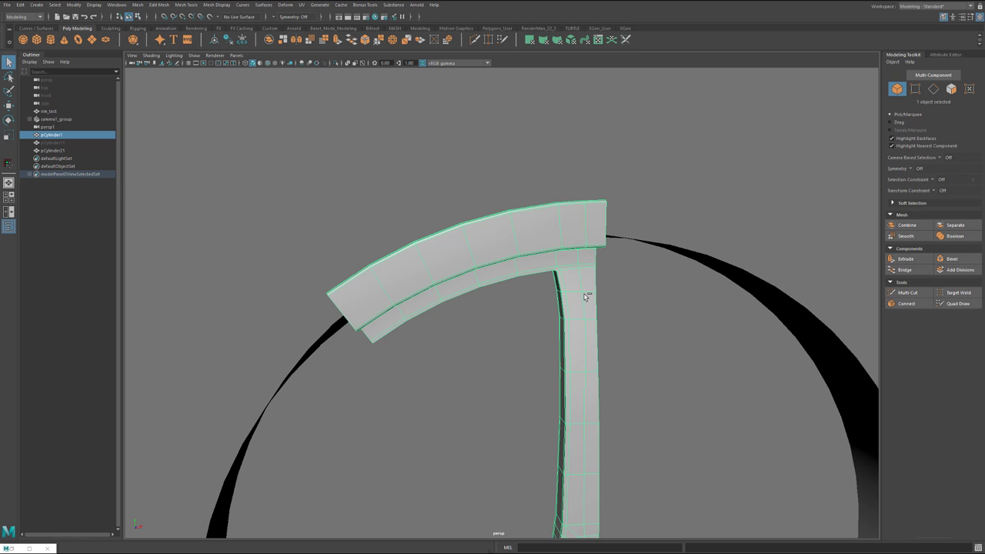
{"action": "key", "text": "ctrl+d"}
{"action": "scroll", "coordinate": [586, 297], "scroll_direction": "up", "scroll_amount": 10}
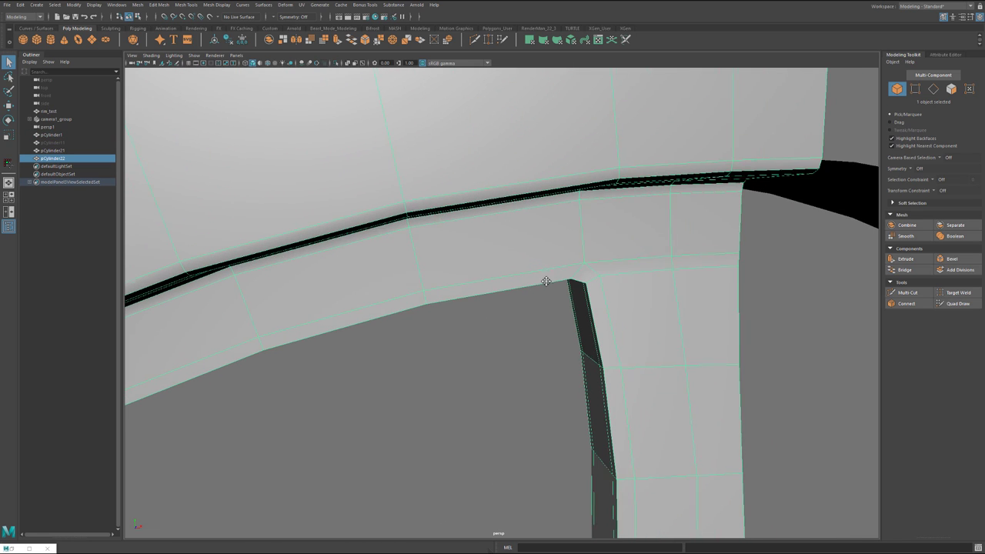
Step: Isolate the duplicated segment and detach its mesh along the edges where the spoke meets the rim
{"action": "key", "text": "ctrl+1"}
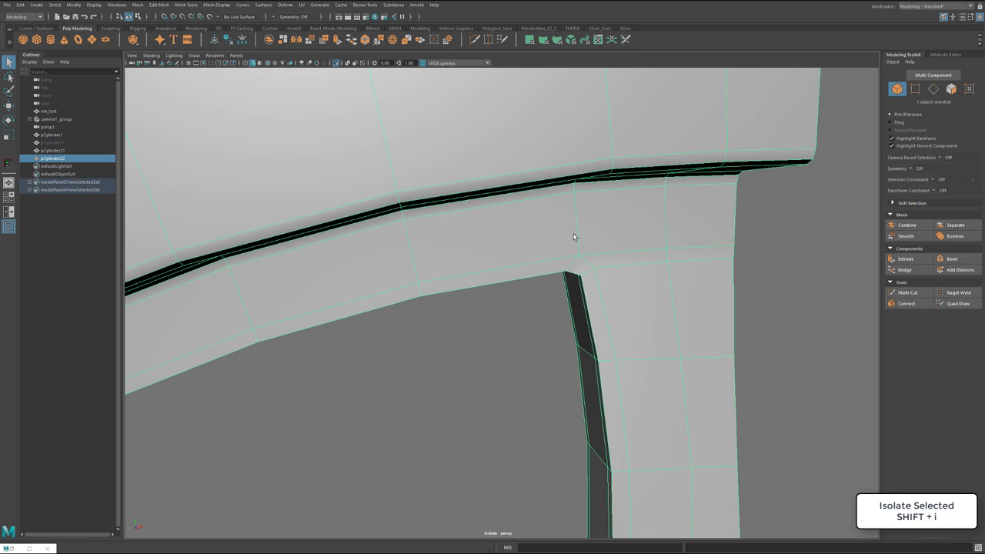
{"action": "left_click_drag", "start_coordinate": [573, 236], "coordinate": [618, 252], "text": "alt"}
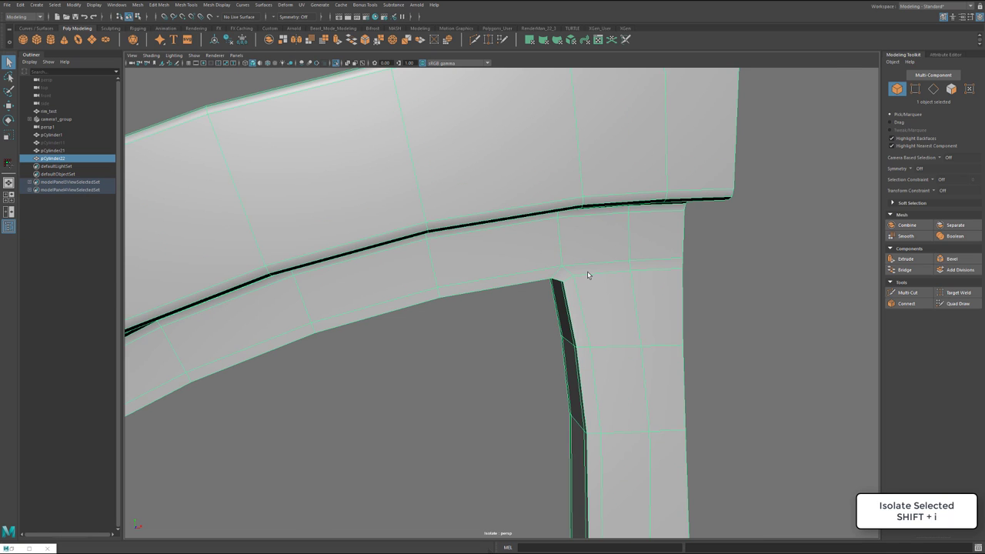
{"action": "key", "text": "F10"}
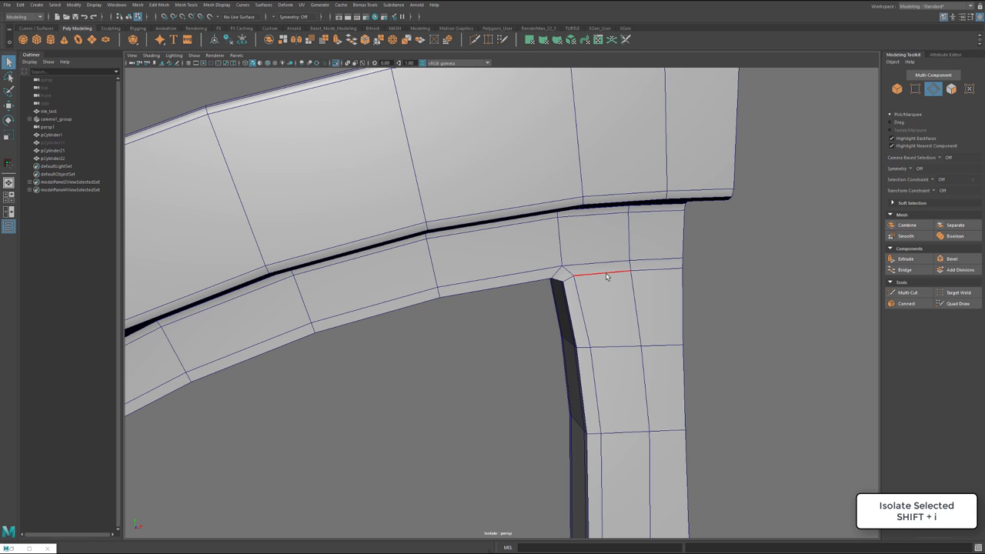
{"action": "left_click", "coordinate": [593, 266]}
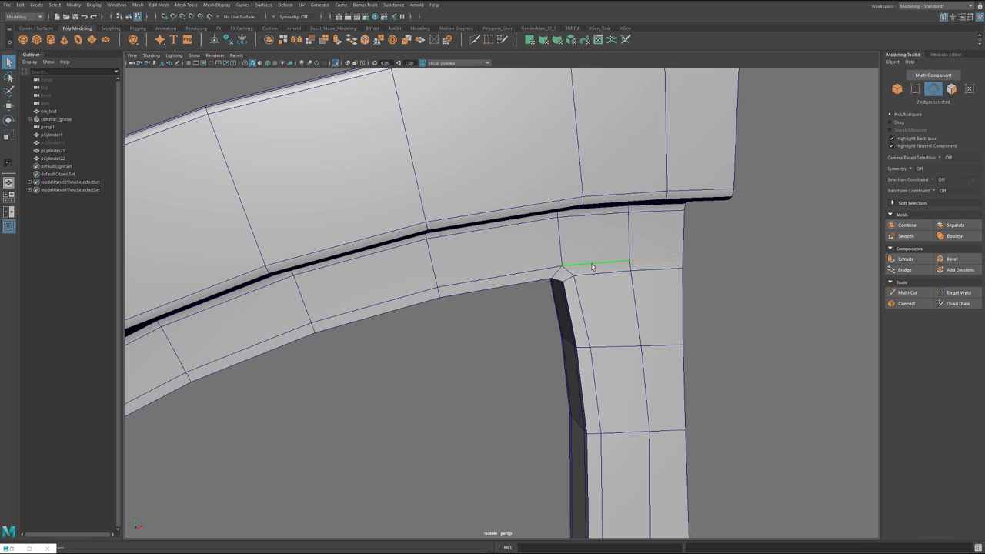
{"action": "left_click_drag", "start_coordinate": [588, 277], "coordinate": [630, 244], "text": "alt"}
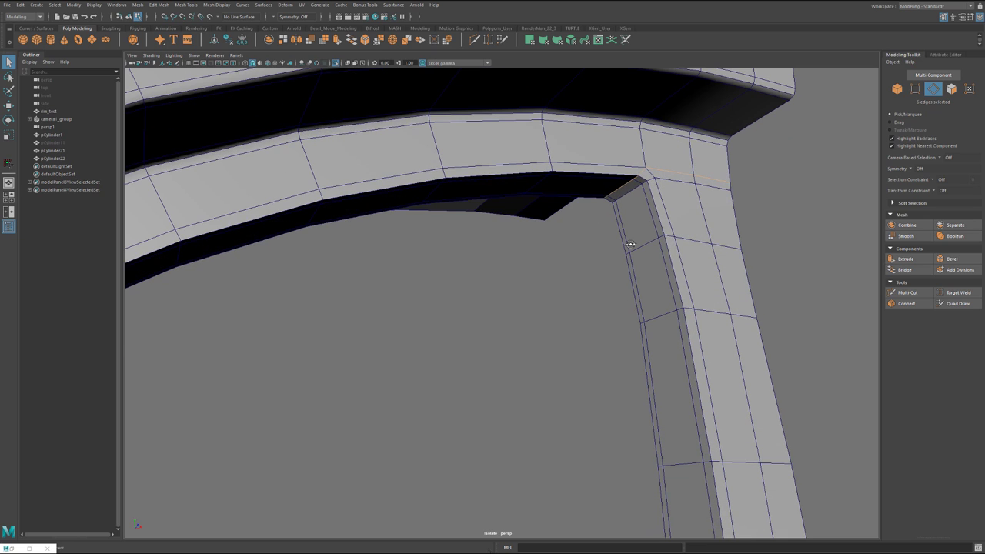
{"action": "key", "text": "g"}
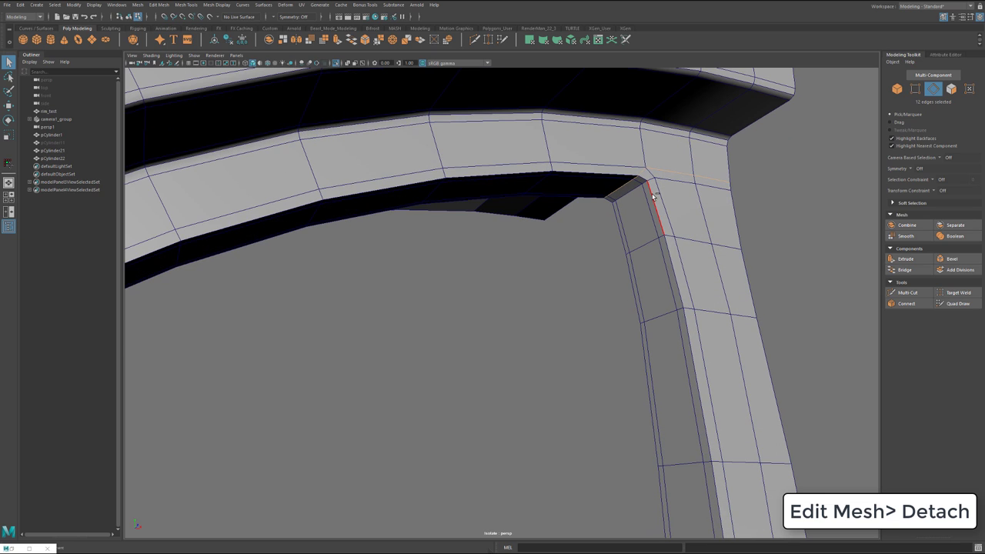
{"action": "left_click_drag", "start_coordinate": [656, 208], "coordinate": [579, 274], "text": "alt"}
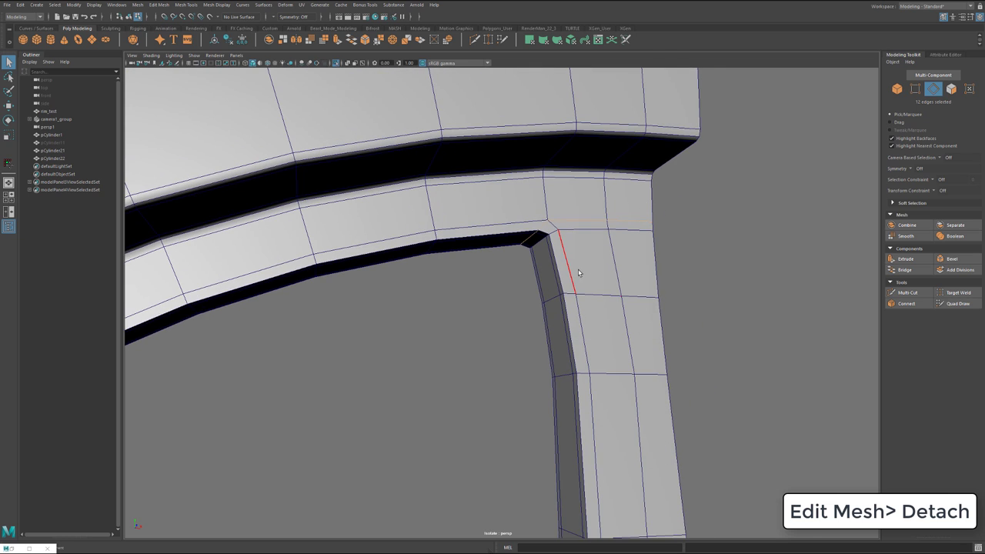
Step: Try moving the middle vertex on the spoke-to-rim seam upward to test the detached edges
{"action": "left_click", "coordinate": [577, 185]}
{"action": "left_click_drag", "start_coordinate": [657, 244], "coordinate": [585, 248], "text": "alt"}
{"action": "right_click_drag", "start_coordinate": [585, 248], "coordinate": [540, 248]}
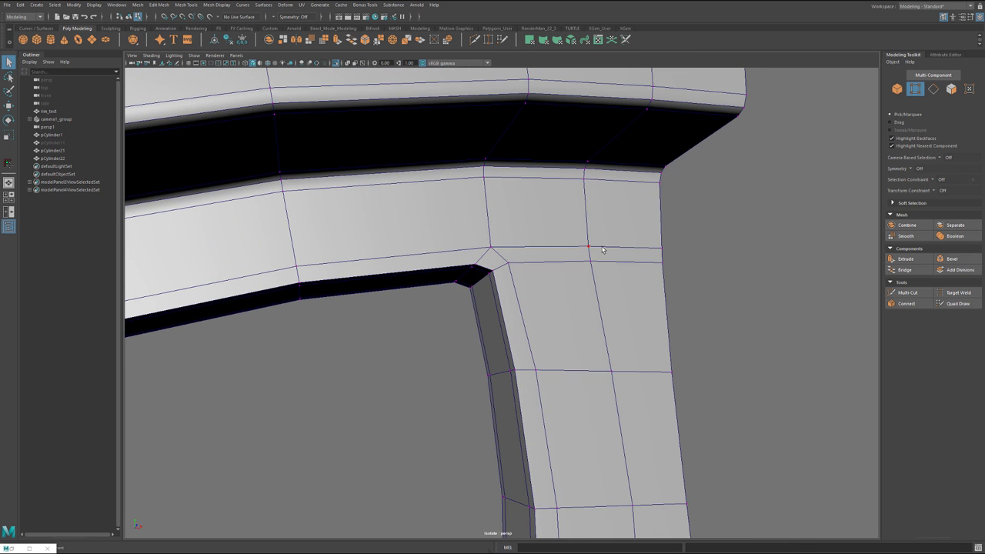
{"action": "left_click", "coordinate": [598, 251]}
{"action": "key", "text": "w"}
{"action": "left_click_drag", "start_coordinate": [589, 247], "coordinate": [589, 229]}
{"action": "left_click_drag", "start_coordinate": [571, 288], "coordinate": [496, 302], "text": "alt"}
Step: Delete all the detached spoke faces from the duplicated segment, leaving only the outer rim piece
{"action": "right_click_drag", "start_coordinate": [489, 252], "coordinate": [494, 271]}
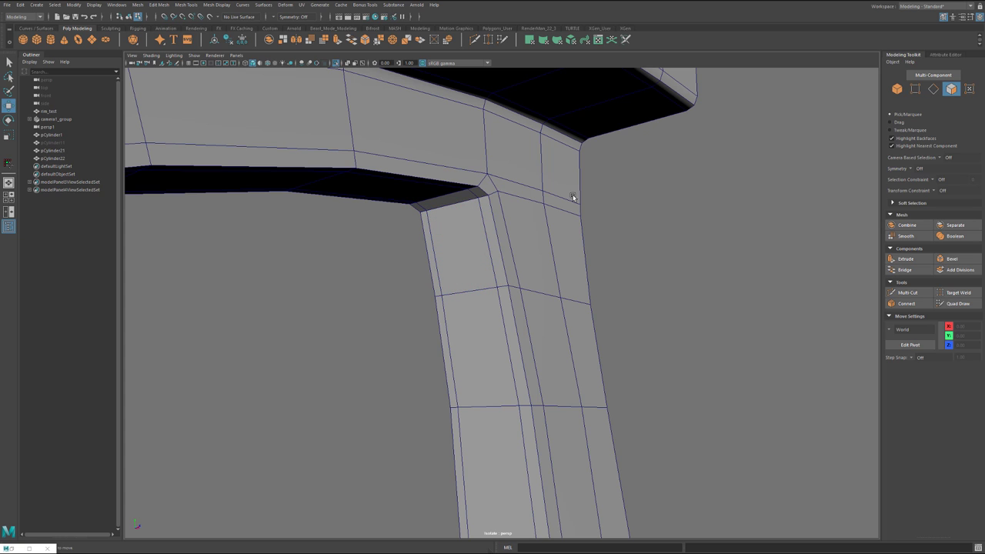
{"action": "double_click", "coordinate": [457, 251]}
{"action": "scroll", "coordinate": [503, 333], "scroll_direction": "down", "scroll_amount": 6}
{"action": "left_click_drag", "start_coordinate": [503, 333], "coordinate": [618, 282], "text": "alt"}
{"action": "key", "text": "Delete"}
{"action": "scroll", "coordinate": [521, 226], "scroll_direction": "up", "scroll_amount": 5}
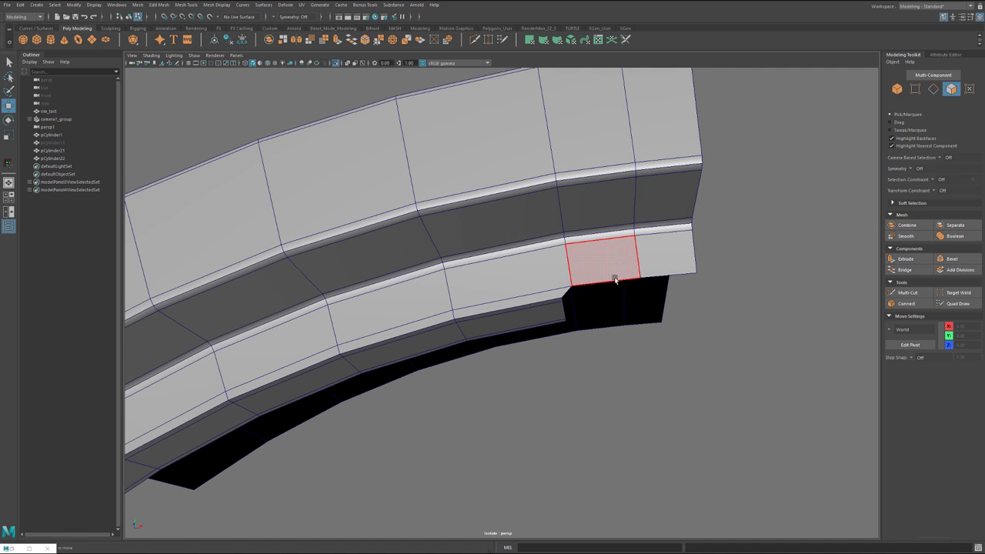
Step: Select the two front border edges where the spoke was removed and switch to the front view
{"action": "right_click_drag", "start_coordinate": [613, 267], "coordinate": [613, 243]}
{"action": "left_click_drag", "start_coordinate": [612, 250], "coordinate": [593, 328], "text": "alt"}
{"action": "scroll", "coordinate": [589, 331], "scroll_direction": "up", "scroll_amount": 3}
{"action": "middle_click_drag", "start_coordinate": [583, 334], "coordinate": [577, 299], "text": "alt"}
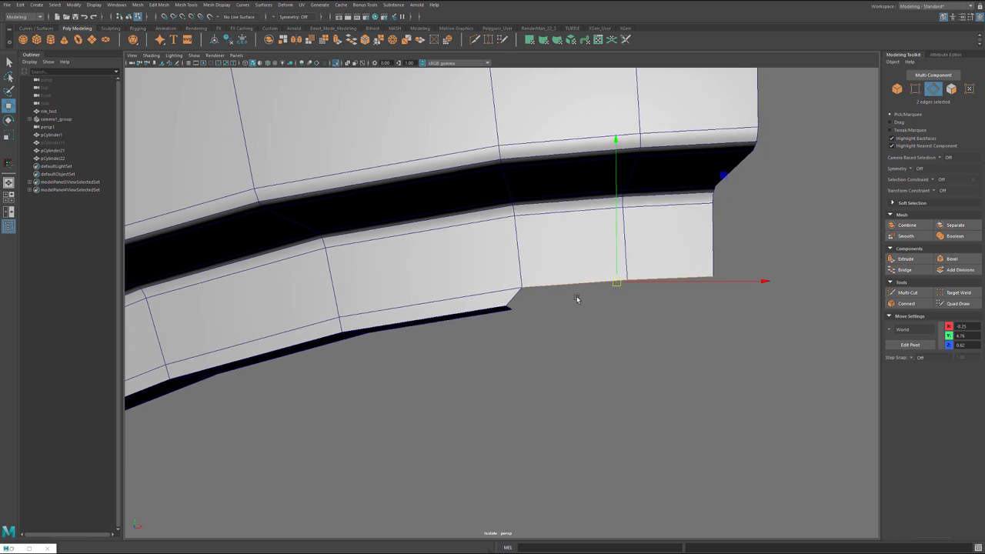
{"action": "left_click_drag", "start_coordinate": [577, 300], "coordinate": [594, 301], "text": "alt"}
{"action": "key", "text": "space"}
{"action": "key", "text": "space"}
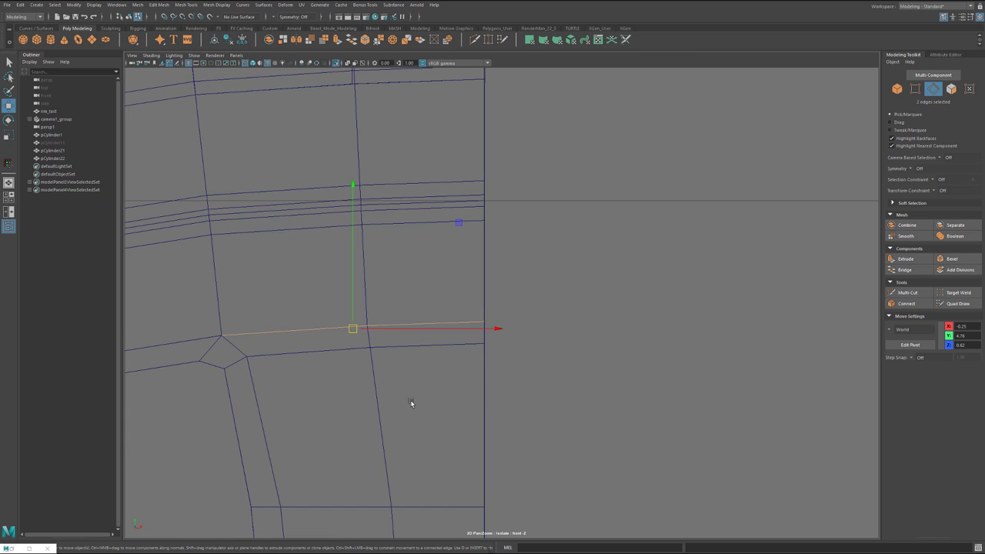
Step: Isolate the duplicated rim piece in the front view
{"action": "scroll", "coordinate": [481, 363], "scroll_direction": "down", "scroll_amount": 10}
{"action": "scroll", "coordinate": [481, 363], "scroll_direction": "up", "scroll_amount": 6}
{"action": "scroll", "coordinate": [440, 301], "scroll_direction": "up", "scroll_amount": 2}
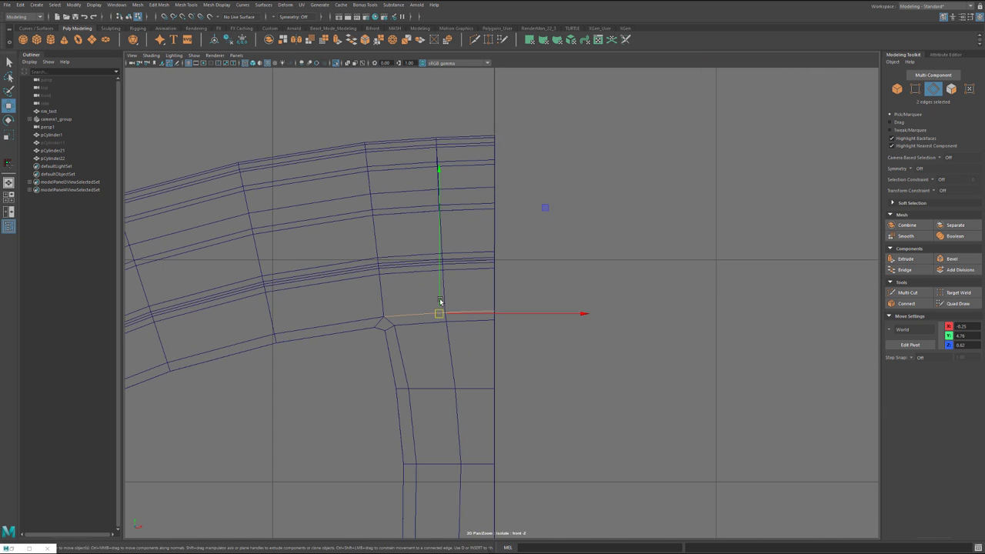
{"action": "middle_click_drag", "start_coordinate": [440, 301], "coordinate": [538, 322], "text": "alt"}
{"action": "right_click_drag", "start_coordinate": [530, 180], "coordinate": [573, 168]}
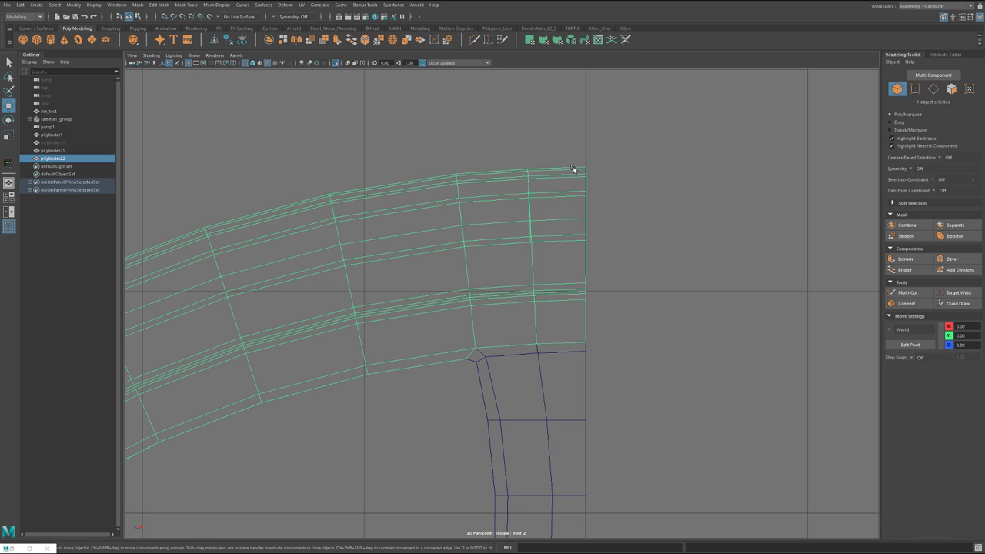
{"action": "key", "text": "ctrl+1"}
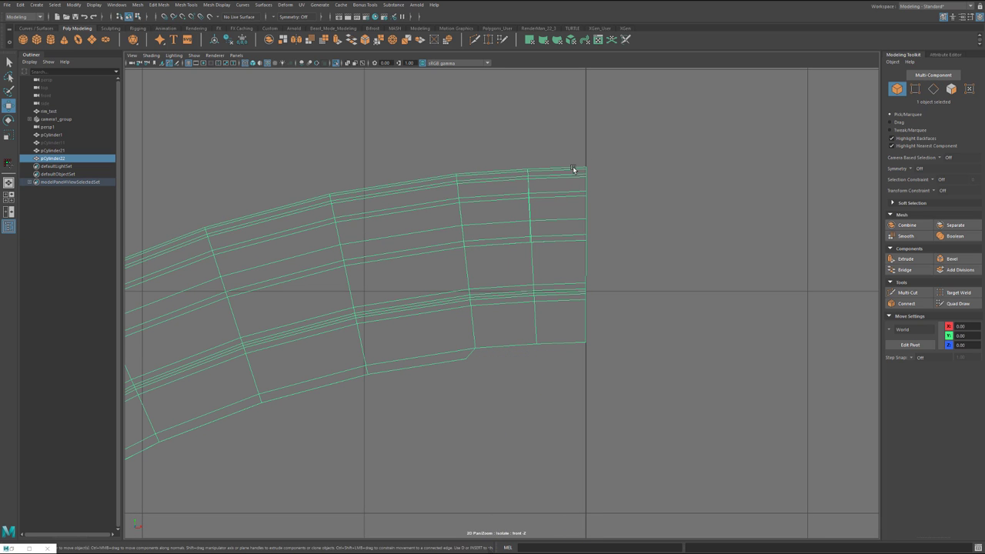
Step: Extrude the two front border edges downward into a narrow strip that fills the notch left by the spoke
{"action": "scroll", "coordinate": [685, 334], "scroll_direction": "up", "scroll_amount": 2}
{"action": "key", "text": "F10"}
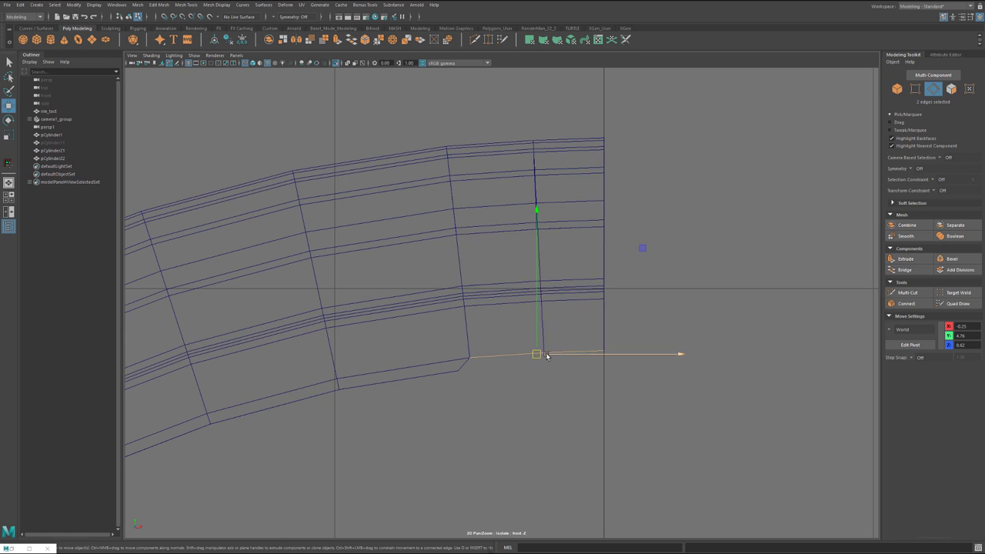
{"action": "key", "text": "ctrl+e"}
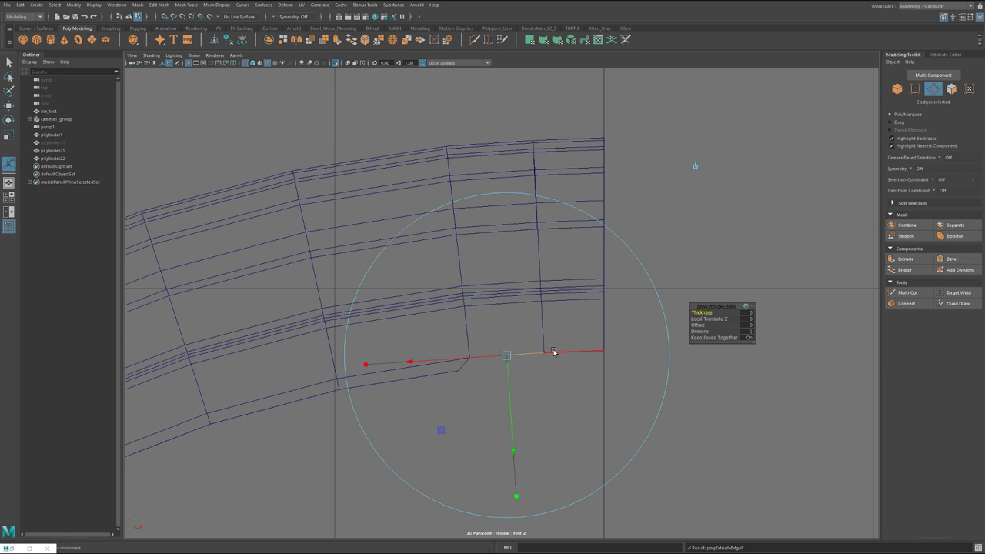
{"action": "left_click_drag", "start_coordinate": [509, 414], "coordinate": [511, 425]}
{"action": "key", "text": "q"}
Step: Align the pivot to the inner wall's three open end edges and move them to the extruded strip's corner
{"action": "key", "text": "F9"}
{"action": "scroll", "coordinate": [477, 396], "scroll_direction": "up", "scroll_amount": 3}
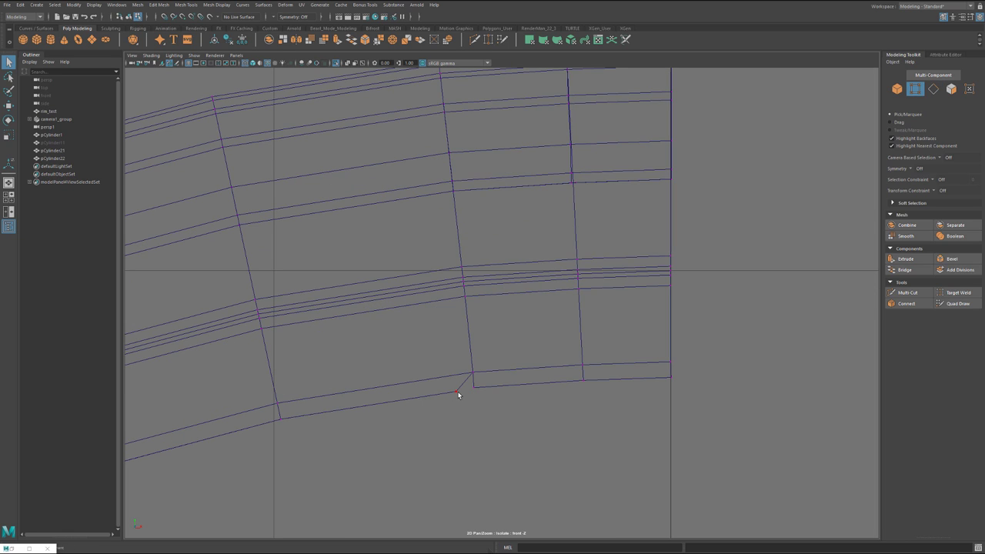
{"action": "key", "text": "w"}
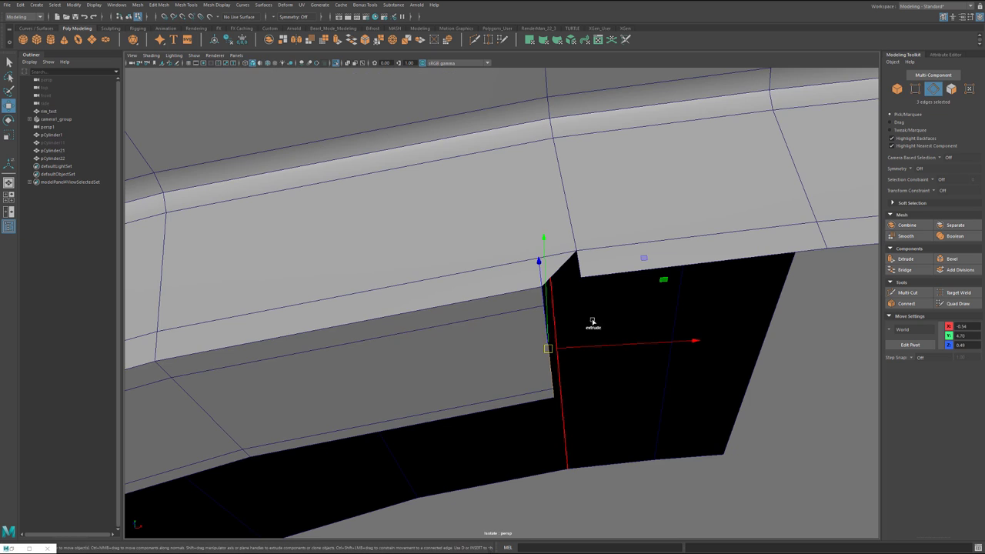
{"action": "left_click", "coordinate": [543, 295]}
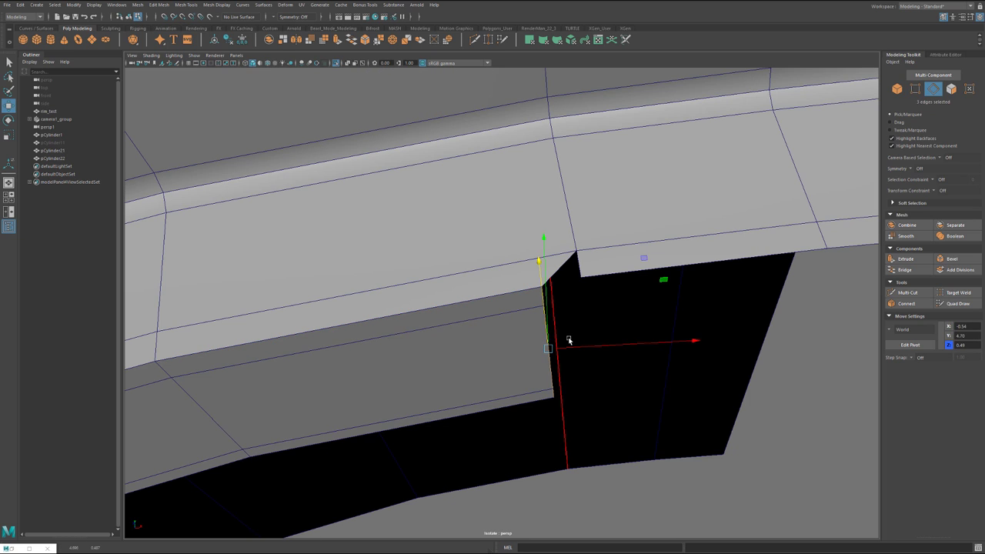
{"action": "key", "text": "e"}
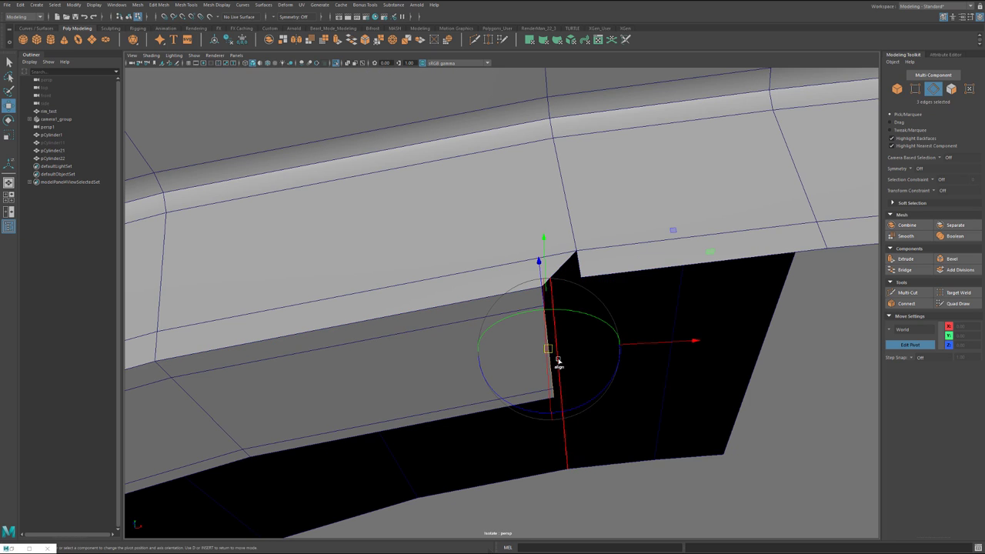
{"action": "left_click_drag", "start_coordinate": [551, 311], "coordinate": [575, 282]}
{"action": "key", "text": "w"}
{"action": "scroll", "coordinate": [588, 327], "scroll_direction": "down", "scroll_amount": 8}
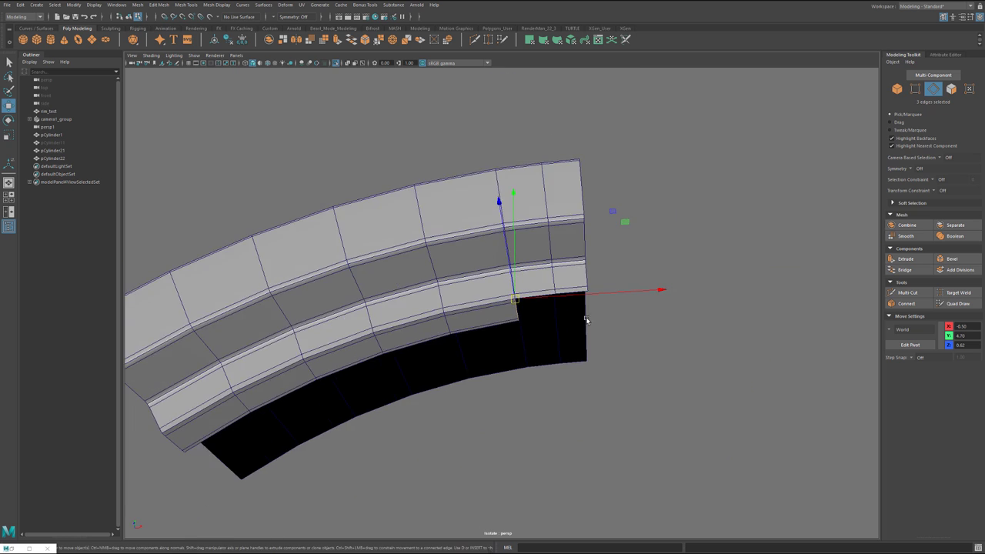
Step: Extrude the two open lower edges of the notch strip backward along the rim's depth to form the missing inner wall section
{"action": "scroll", "coordinate": [586, 320], "scroll_direction": "down", "scroll_amount": 3}
{"action": "mouse_move", "coordinate": [586, 320]}
{"action": "left_mouse_down", "text": "alt"}
{"action": "mouse_move", "coordinate": [583, 336]}
{"action": "mouse_move", "coordinate": [580, 310]}
{"action": "left_mouse_up", "text": "alt"}
{"action": "scroll", "coordinate": [581, 310], "scroll_direction": "up", "scroll_amount": 5}
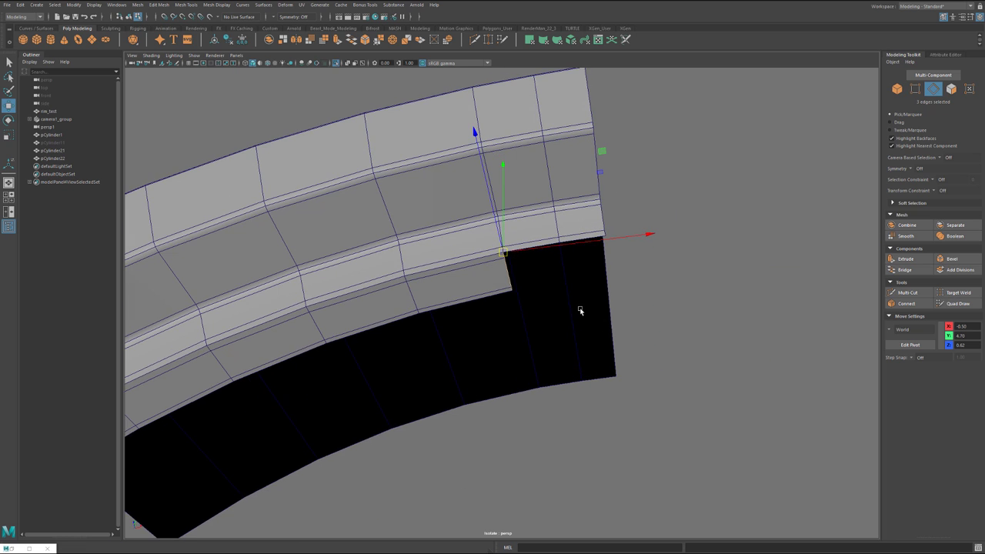
{"action": "scroll", "coordinate": [547, 297], "scroll_direction": "up", "scroll_amount": 3}
{"action": "right_click_drag", "start_coordinate": [544, 188], "coordinate": [543, 165]}
{"action": "left_click", "coordinate": [610, 225]}
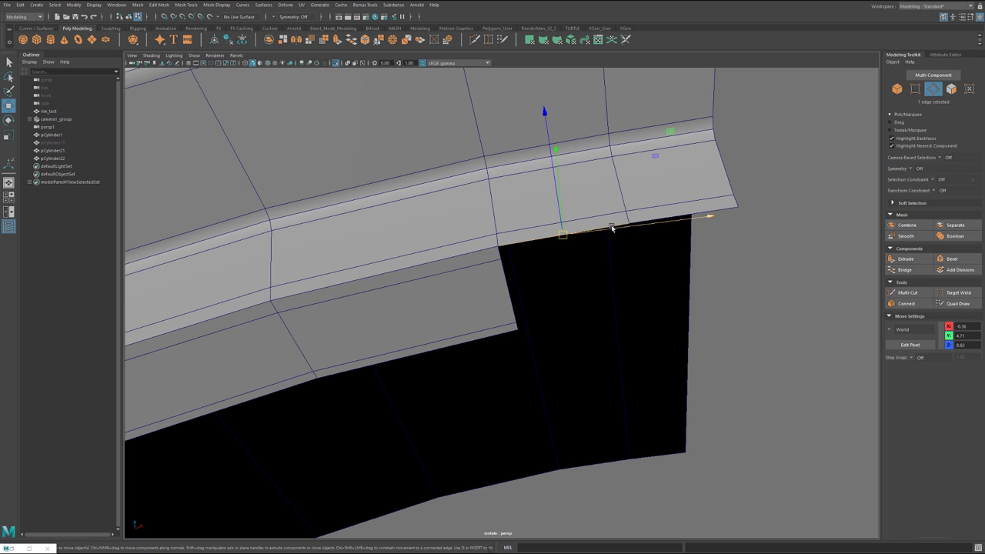
{"action": "left_click", "coordinate": [673, 214], "text": "shift"}
{"action": "left_click_drag", "start_coordinate": [640, 260], "coordinate": [633, 402], "text": "alt"}
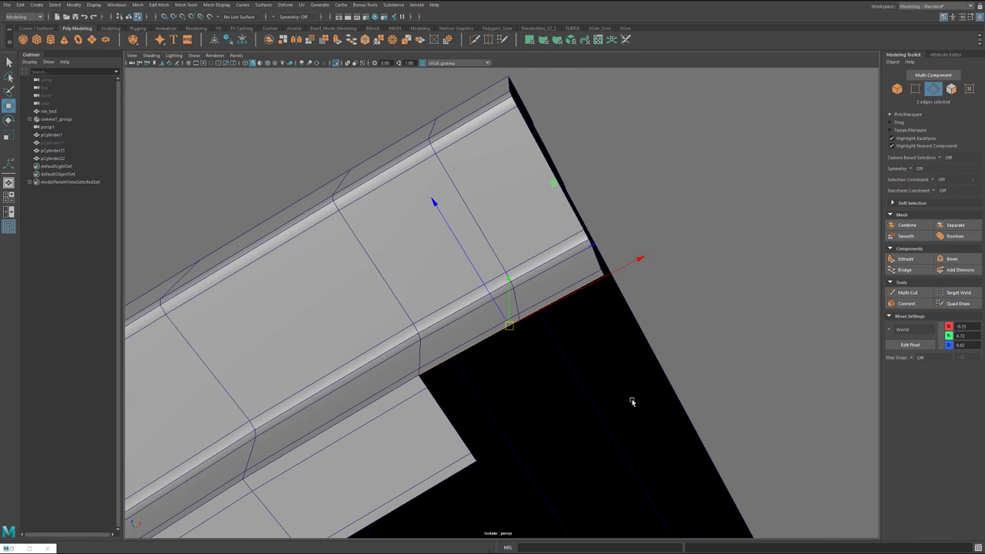
{"action": "right_click_drag", "start_coordinate": [631, 401], "coordinate": [461, 296], "text": "shift"}
{"action": "middle_click_drag", "start_coordinate": [442, 218], "coordinate": [508, 310]}
{"action": "left_click_drag", "start_coordinate": [507, 309], "coordinate": [598, 252], "text": "alt"}
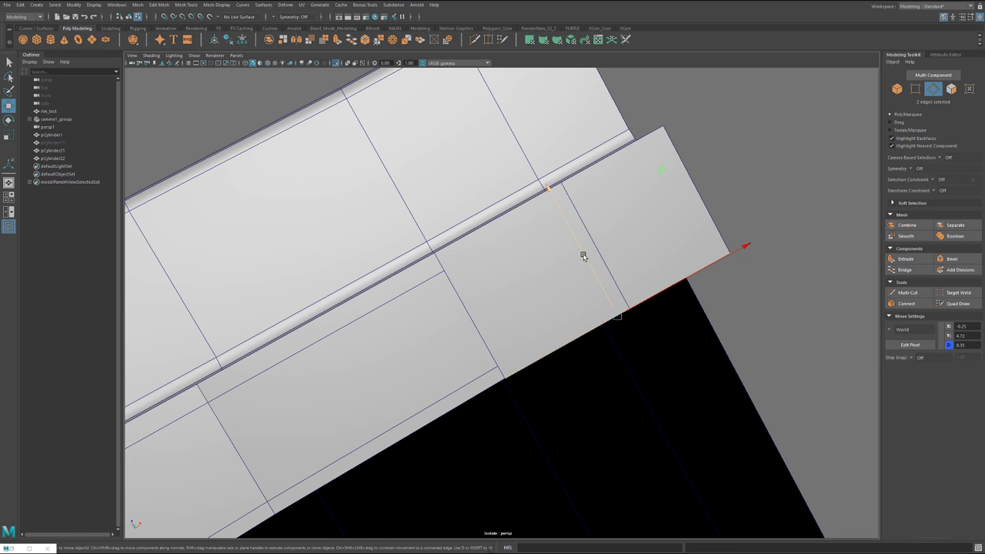
Step: Snap the extruded edges' pivot to their end vertex and move them onto the rear corner of the adjoining inner wall
{"action": "middle_click_drag", "start_coordinate": [583, 257], "coordinate": [560, 231]}
{"action": "key", "text": "d"}
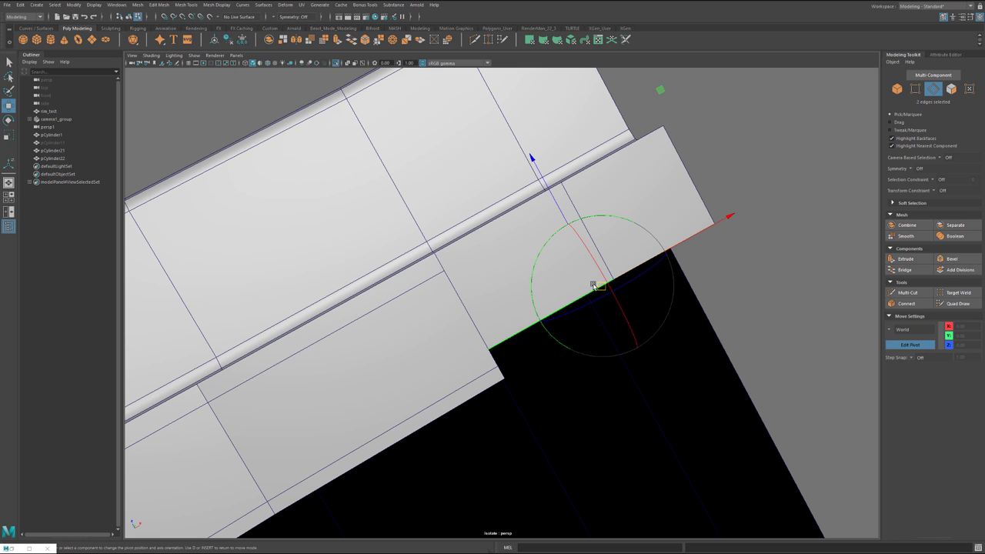
{"action": "left_click", "coordinate": [497, 349]}
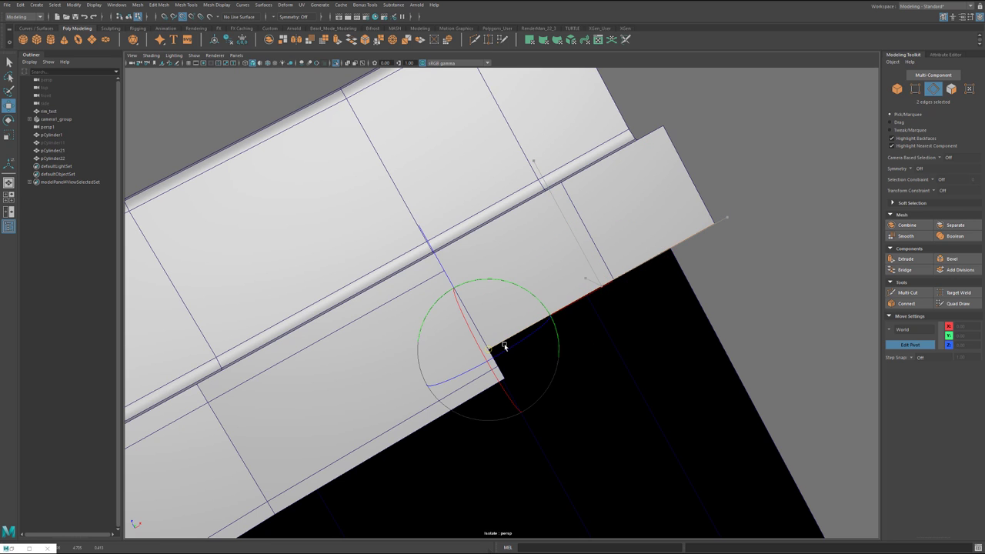
{"action": "key", "text": "d"}
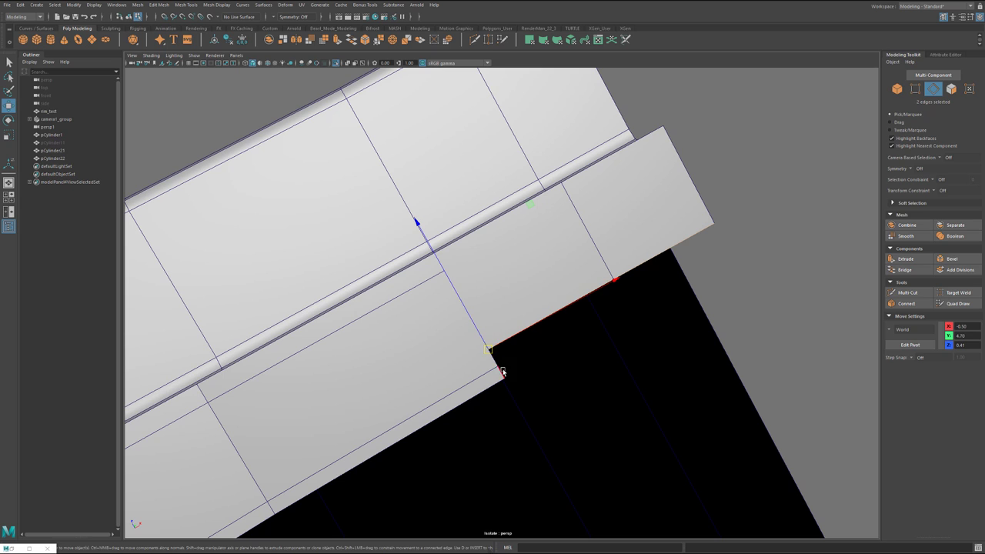
{"action": "left_click_drag", "start_coordinate": [493, 351], "coordinate": [512, 380]}
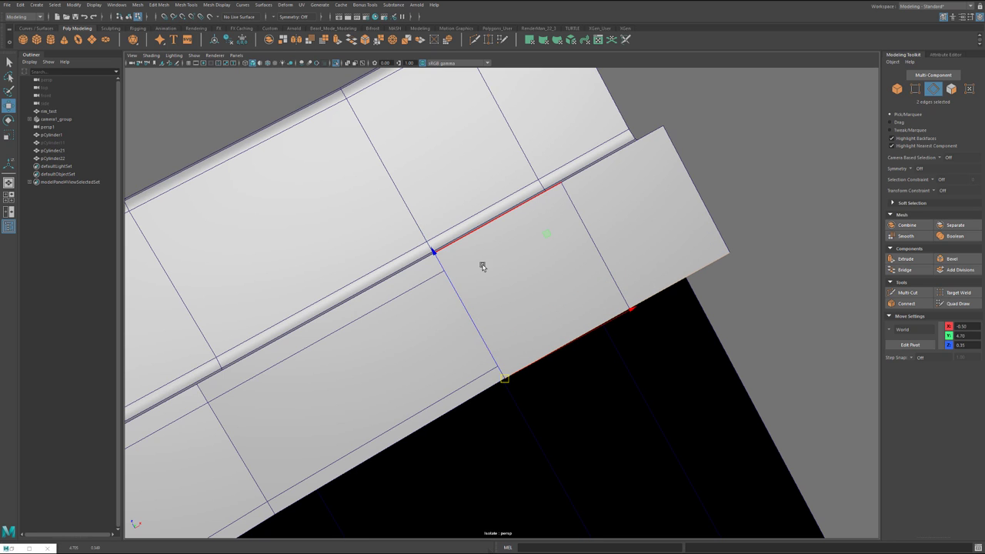
Step: Insert two Multi-Cut edge loops across the new wall section, aligned with the adjoining wall's loops near its front and rear borders
{"action": "key", "text": "ctrl+shift+x"}
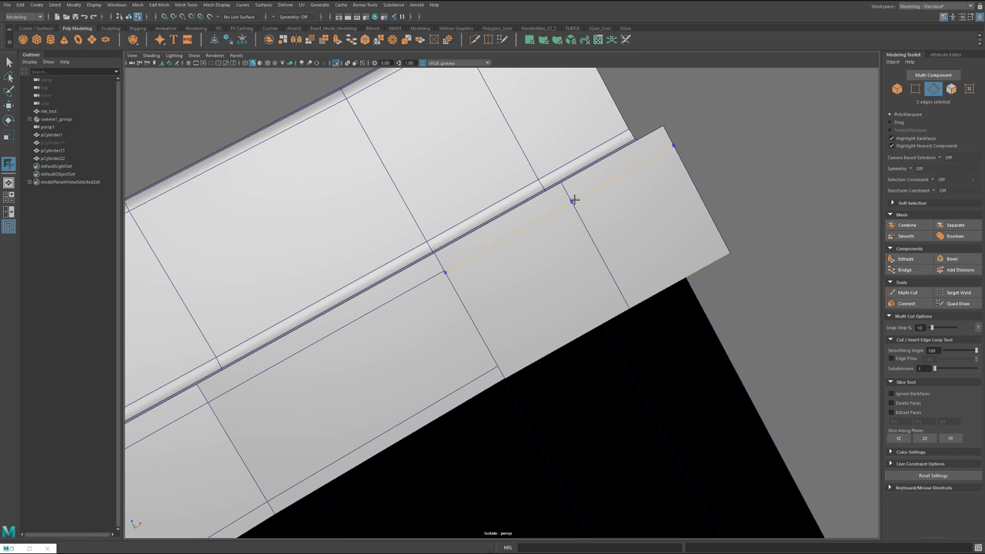
{"action": "left_click", "coordinate": [573, 198], "text": "ctrl"}
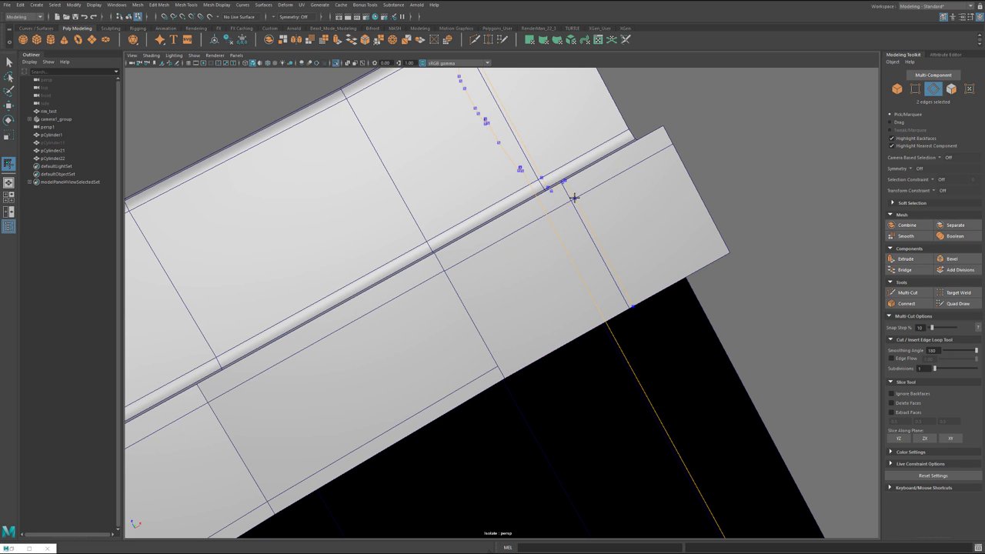
{"action": "key", "text": "ctrl"}
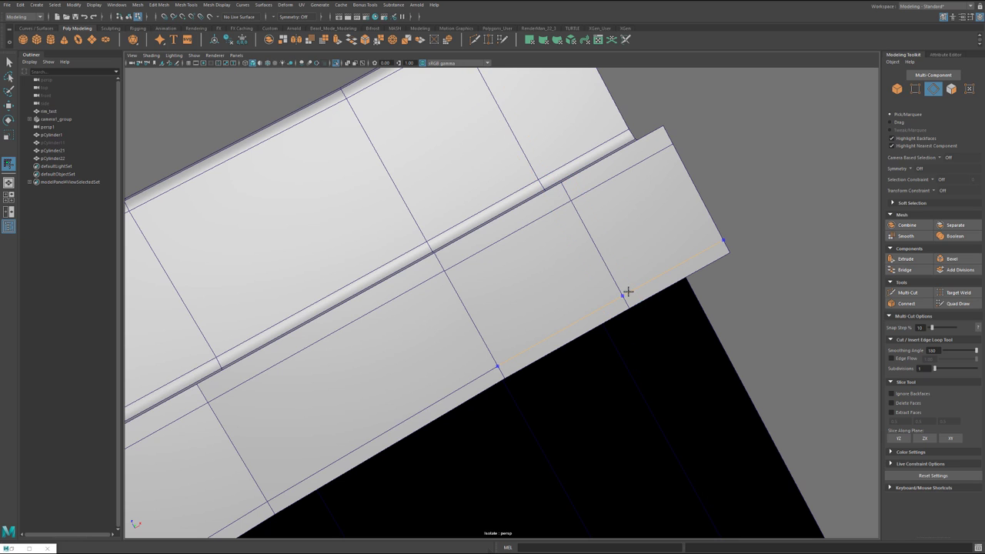
{"action": "left_click", "coordinate": [628, 291], "text": "ctrl"}
Step: Select the vertices around the seam between the new section and the existing inner wall and merge them with a 0.01 distance threshold
{"action": "scroll", "coordinate": [560, 364], "scroll_direction": "down", "scroll_amount": 5}
{"action": "key", "text": "q"}
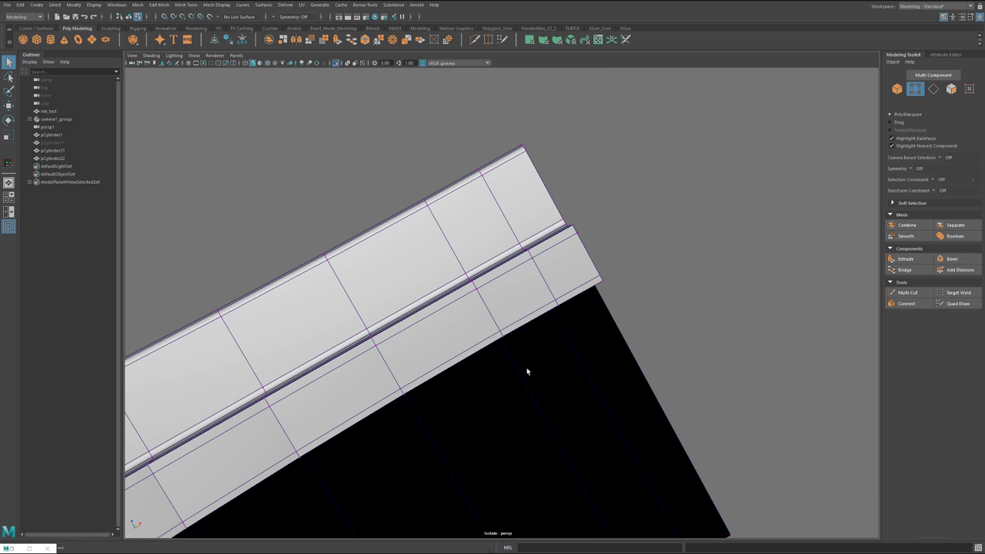
{"action": "left_click_drag", "start_coordinate": [527, 371], "coordinate": [367, 190]}
{"action": "scroll", "coordinate": [512, 331], "scroll_direction": "up", "scroll_amount": 2}
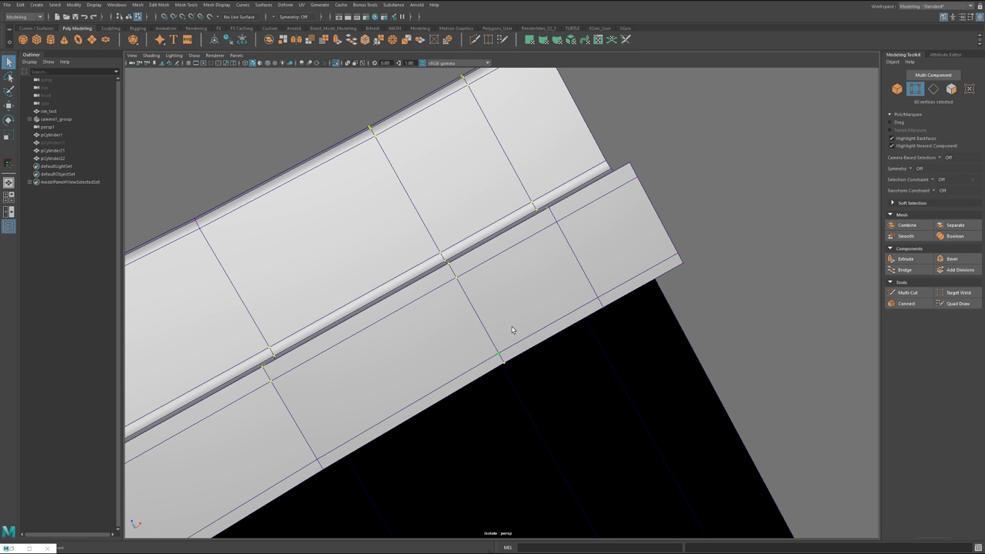
{"action": "key", "text": "g"}
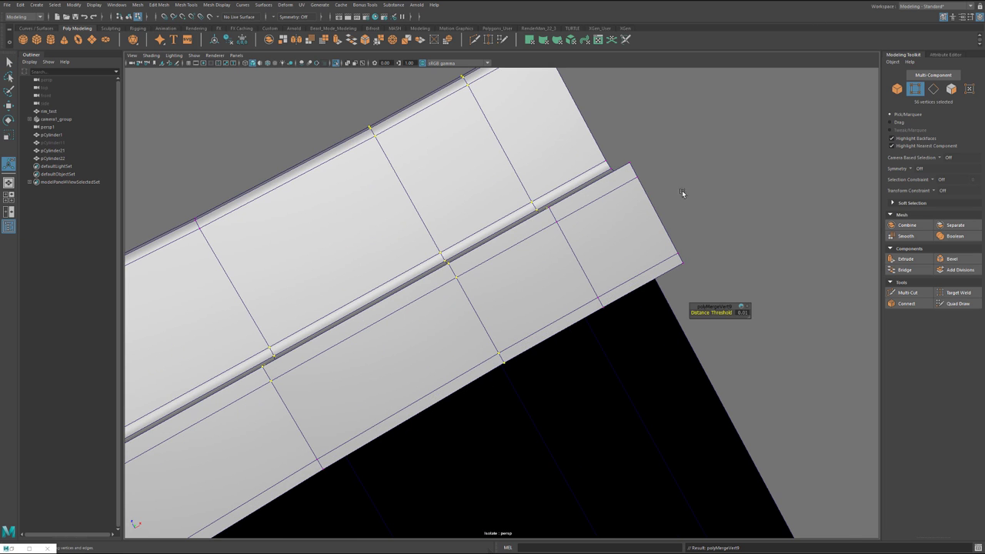
Step: Try a larger merge distance threshold on the seam vertices and undo it
{"action": "left_click_drag", "start_coordinate": [681, 190], "coordinate": [615, 219], "text": "alt"}
{"action": "middle_click_drag", "start_coordinate": [533, 231], "coordinate": [524, 274], "text": "alt"}
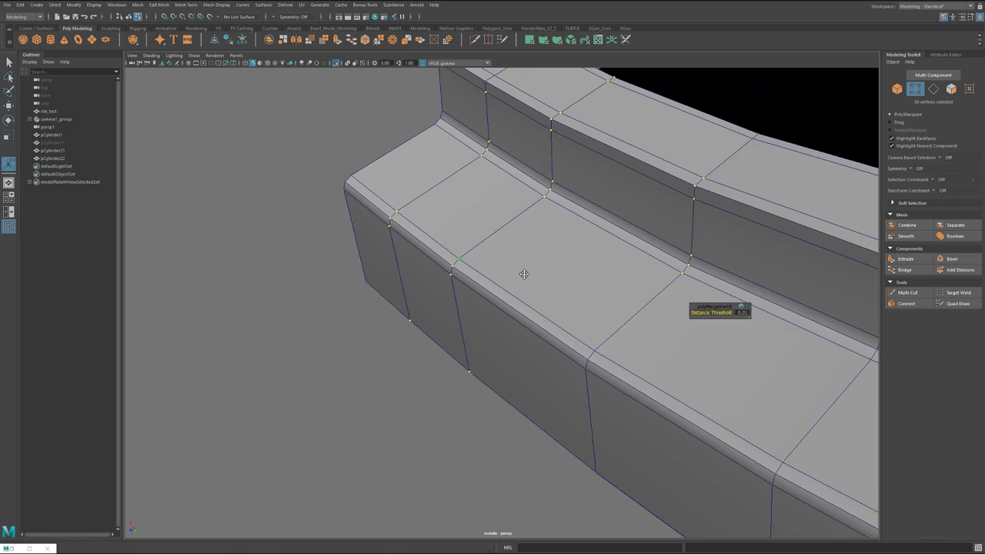
{"action": "left_click_drag", "start_coordinate": [523, 274], "coordinate": [497, 270], "text": "alt"}
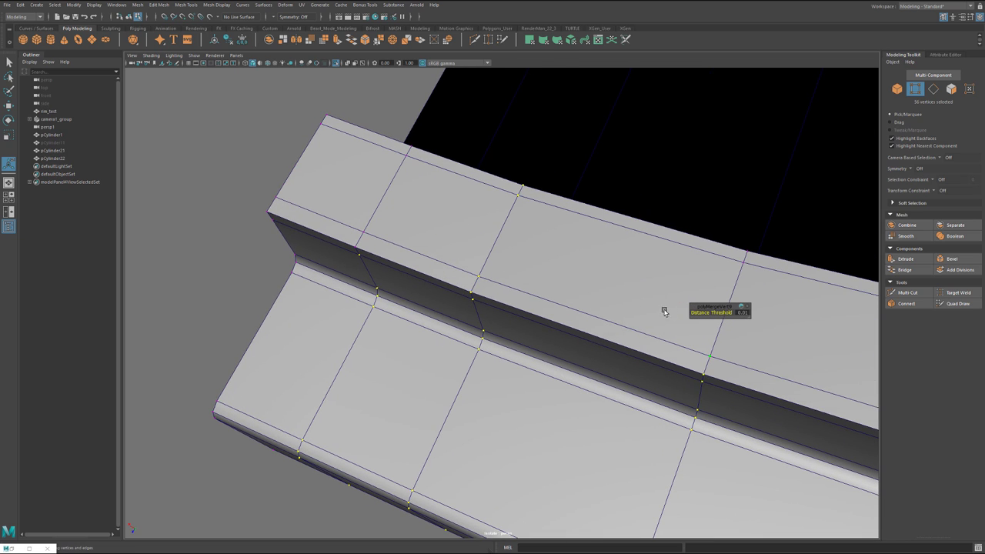
{"action": "left_click_drag", "start_coordinate": [702, 310], "coordinate": [708, 313]}
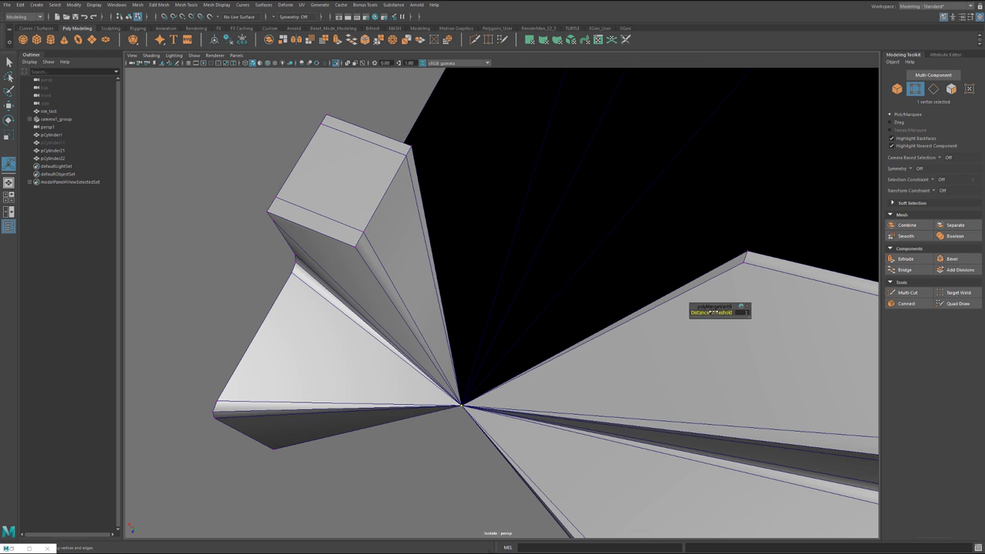
{"action": "key", "text": "ctrl+z"}
Step: Preview the duplicated rim piece smoothed to examine the filled notch, and return it to the unsmoothed display
{"action": "left_click_drag", "start_coordinate": [497, 302], "coordinate": [488, 305], "text": "alt"}
{"action": "right_click_drag", "start_coordinate": [451, 269], "coordinate": [483, 248]}
{"action": "scroll", "coordinate": [482, 248], "scroll_direction": "down", "scroll_amount": 2}
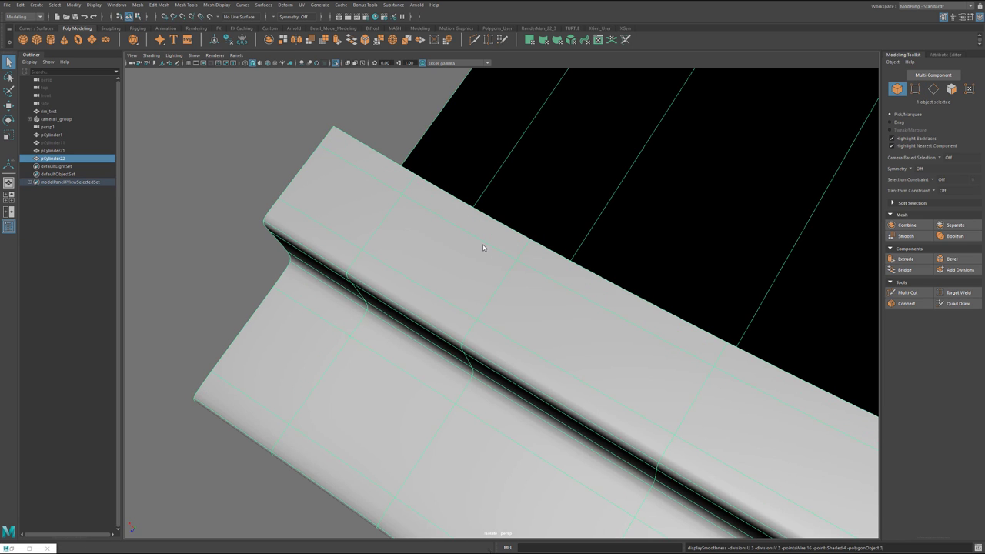
{"action": "scroll", "coordinate": [490, 354], "scroll_direction": "down", "scroll_amount": 3}
{"action": "left_click_drag", "start_coordinate": [535, 314], "coordinate": [424, 343], "text": "alt"}
{"action": "right_click_drag", "start_coordinate": [423, 331], "coordinate": [438, 318]}
{"action": "mouse_move", "coordinate": [530, 298]}
{"action": "left_mouse_down", "text": "alt"}
{"action": "mouse_move", "coordinate": [462, 326]}
{"action": "mouse_move", "coordinate": [534, 307]}
{"action": "left_mouse_up", "text": "alt"}
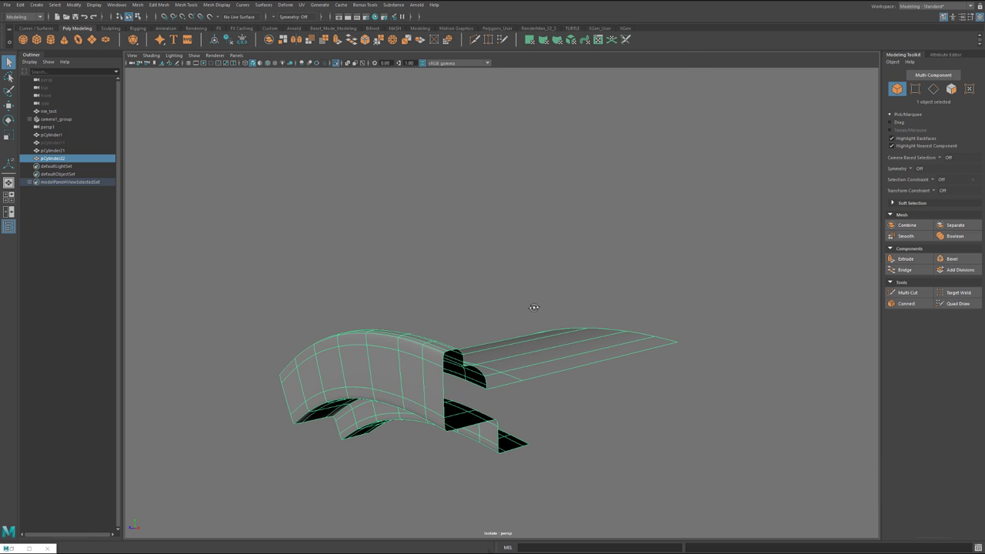
{"action": "key", "text": "1"}
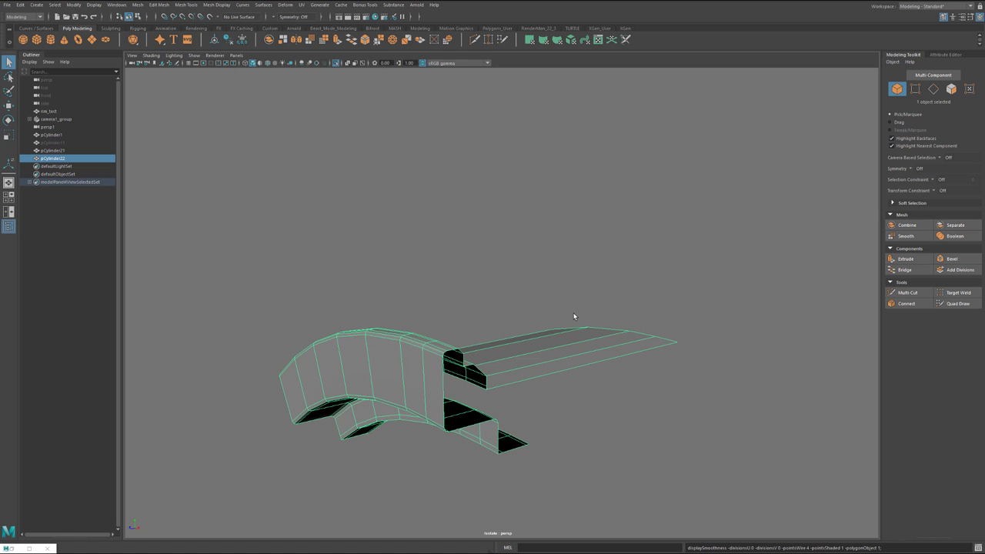
Step: Deselect the rim piece and leave isolation so all wheel parts are shown
{"action": "left_click", "coordinate": [615, 198]}
{"action": "key", "text": "ctrl+1"}
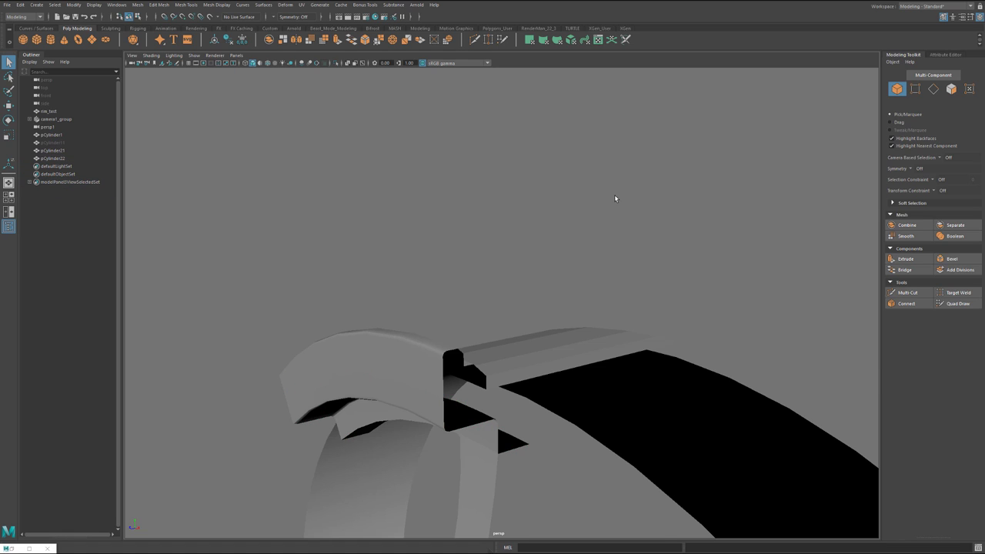
{"action": "left_click_drag", "start_coordinate": [611, 269], "coordinate": [667, 274], "text": "alt"}
{"action": "mouse_move", "coordinate": [608, 297]}
{"action": "left_mouse_down", "text": "alt"}
{"action": "mouse_move", "coordinate": [631, 285]}
{"action": "mouse_move", "coordinate": [611, 282]}
{"action": "left_mouse_up", "text": "alt"}
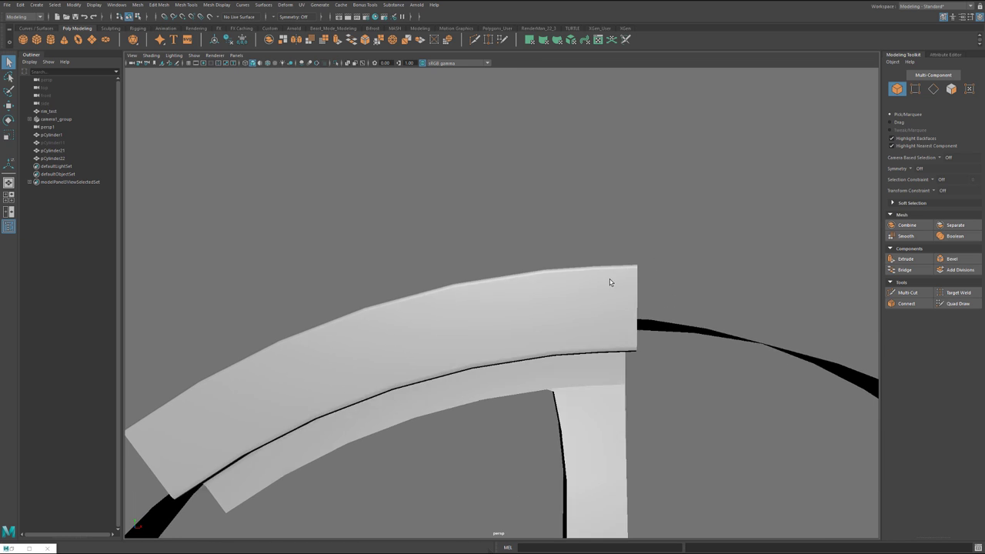
Step: Isolate the original segment with its spoke to examine it, and show all parts again
{"action": "left_click", "coordinate": [504, 308]}
{"action": "left_click_drag", "start_coordinate": [499, 317], "coordinate": [472, 340], "text": "alt"}
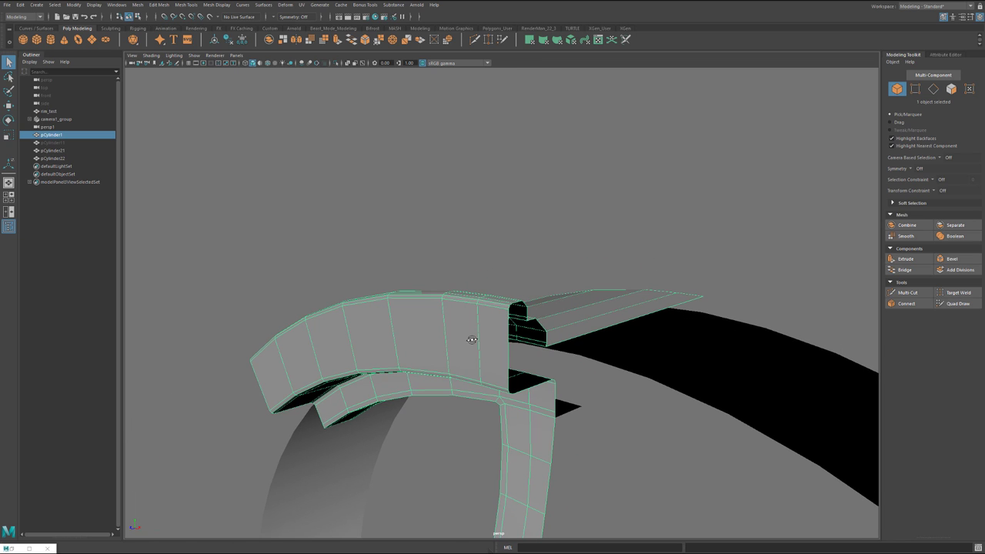
{"action": "key", "text": "ctrl+1"}
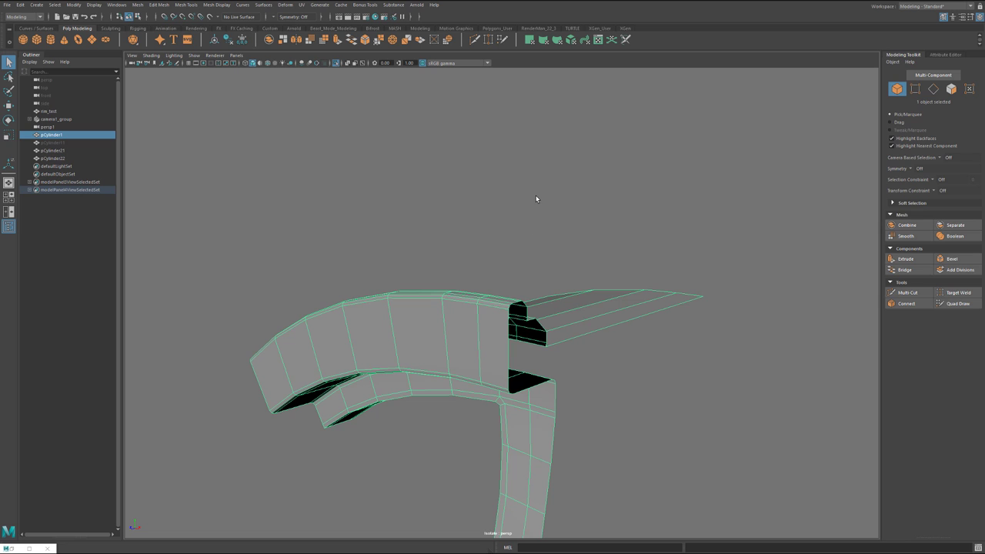
{"action": "left_click", "coordinate": [535, 198]}
{"action": "key", "text": "ctrl+1"}
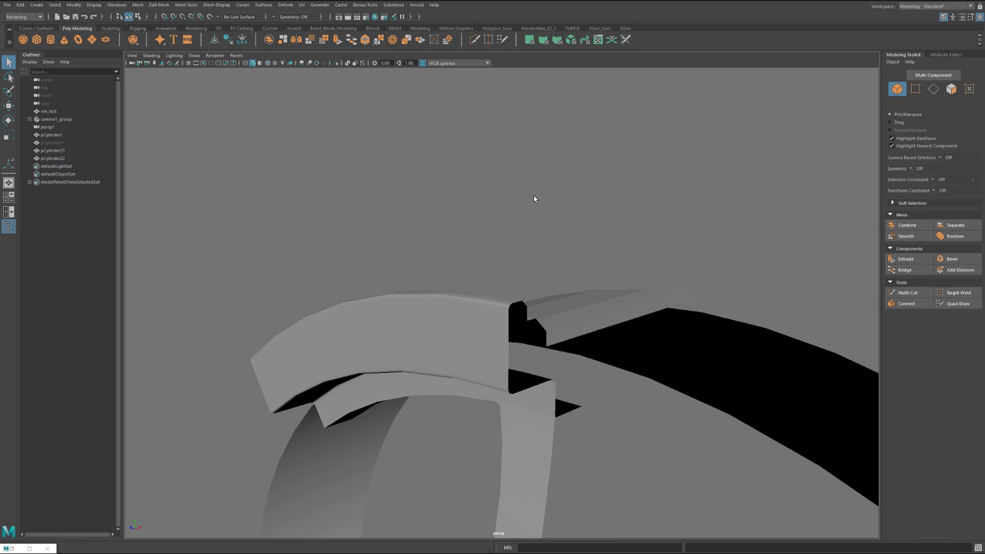
Step: Select only the duplicated rim piece without the spoke, leaving the original segment out of the selection
{"action": "left_click_drag", "start_coordinate": [527, 190], "coordinate": [721, 207], "text": "alt"}
{"action": "left_click", "coordinate": [698, 225]}
{"action": "scroll", "coordinate": [700, 225], "scroll_direction": "down", "scroll_amount": 8}
{"action": "left_click_drag", "start_coordinate": [699, 253], "coordinate": [563, 277], "text": "alt"}
{"action": "left_click", "coordinate": [512, 281], "text": "shift"}
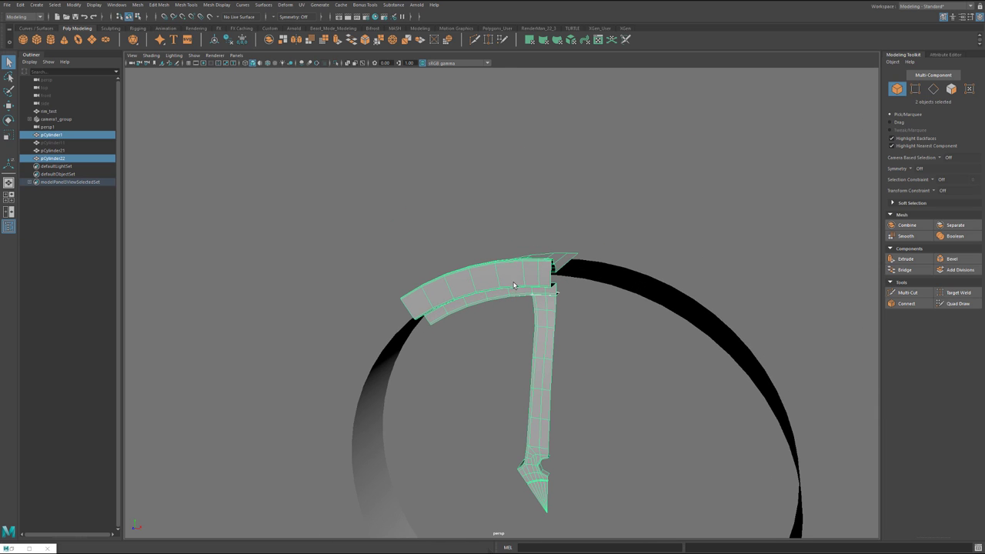
{"action": "left_click", "coordinate": [543, 327], "text": "shift"}
{"action": "left_click_drag", "start_coordinate": [533, 324], "coordinate": [528, 280], "text": "alt"}
{"action": "scroll", "coordinate": [530, 280], "scroll_direction": "up", "scroll_amount": 3}
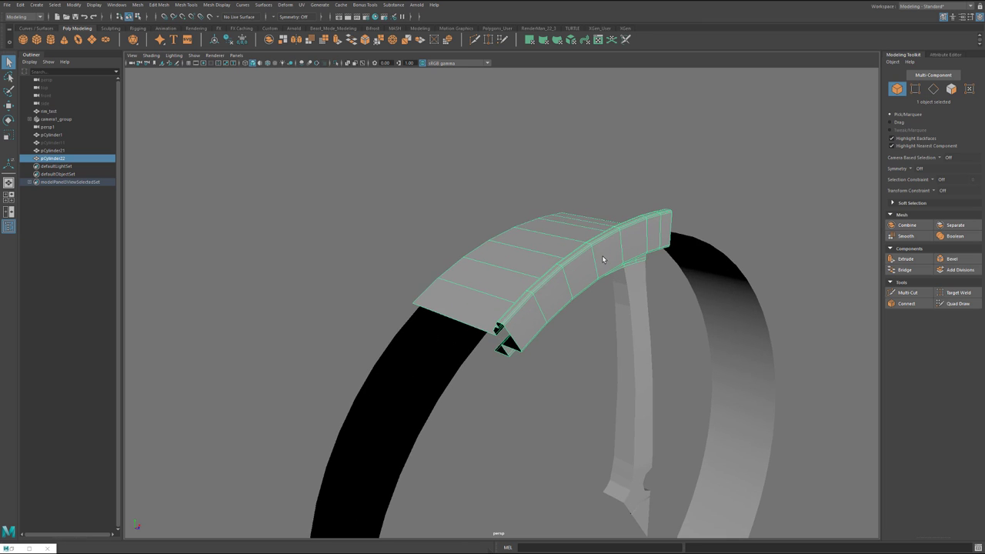
Step: Snap the duplicated rim piece's pivot to a vertex on its rear border in a side-on view
{"action": "middle_click_drag", "start_coordinate": [588, 260], "coordinate": [571, 301], "text": "alt"}
{"action": "left_click_drag", "start_coordinate": [571, 301], "coordinate": [607, 299], "text": "alt"}
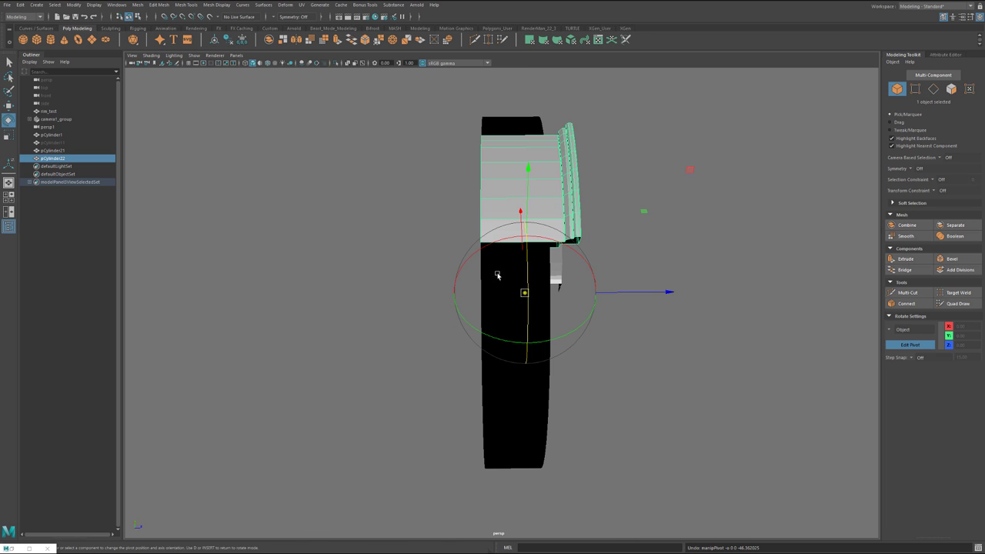
{"action": "key", "text": "v"}
{"action": "left_click", "coordinate": [478, 219]}
{"action": "left_click", "coordinate": [481, 200]}
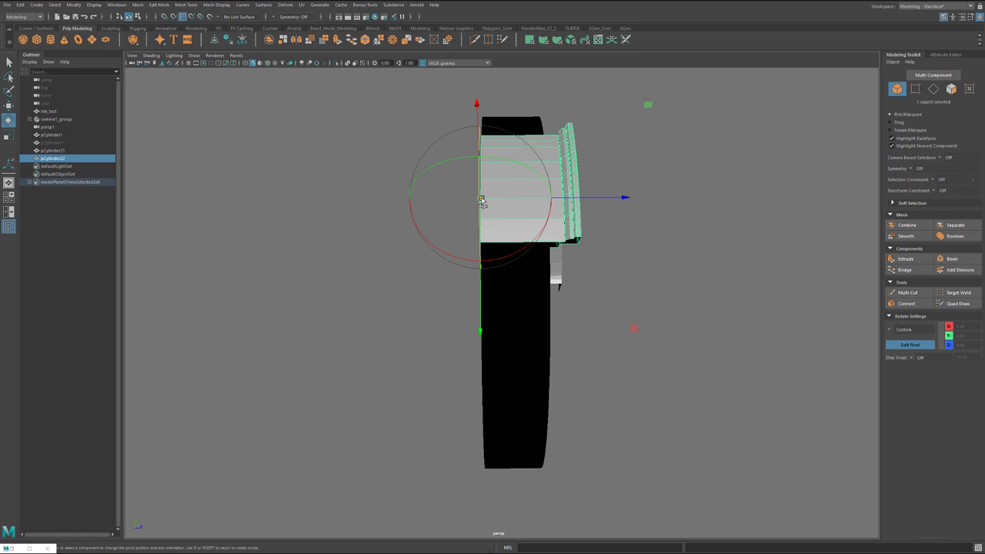
{"action": "right_click_drag", "start_coordinate": [481, 201], "coordinate": [549, 208], "text": "alt"}
{"action": "middle_click_drag", "start_coordinate": [549, 209], "coordinate": [554, 300], "text": "alt"}
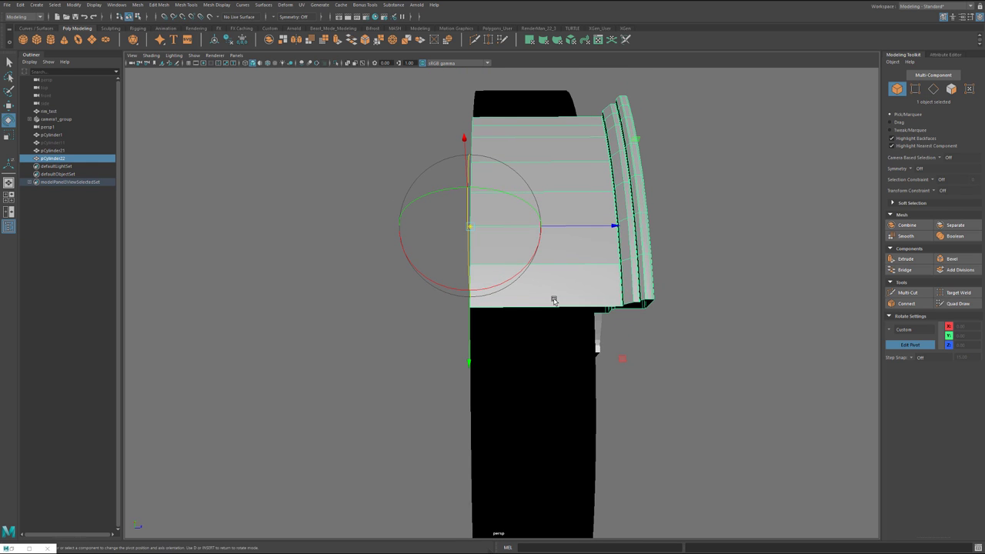
Step: Mirror the duplicated rim piece to the back of the wheel by setting its Scale Z to -1
{"action": "key", "text": "w"}
{"action": "left_click_drag", "start_coordinate": [551, 294], "coordinate": [535, 251], "text": "alt"}
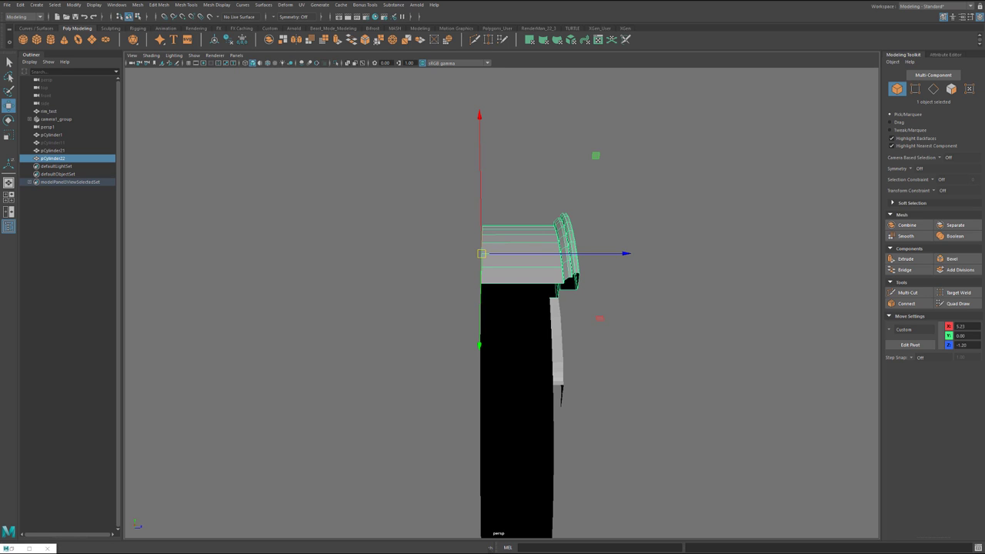
{"action": "key", "text": "ctrl+a"}
{"action": "key", "text": "ctrl+a"}
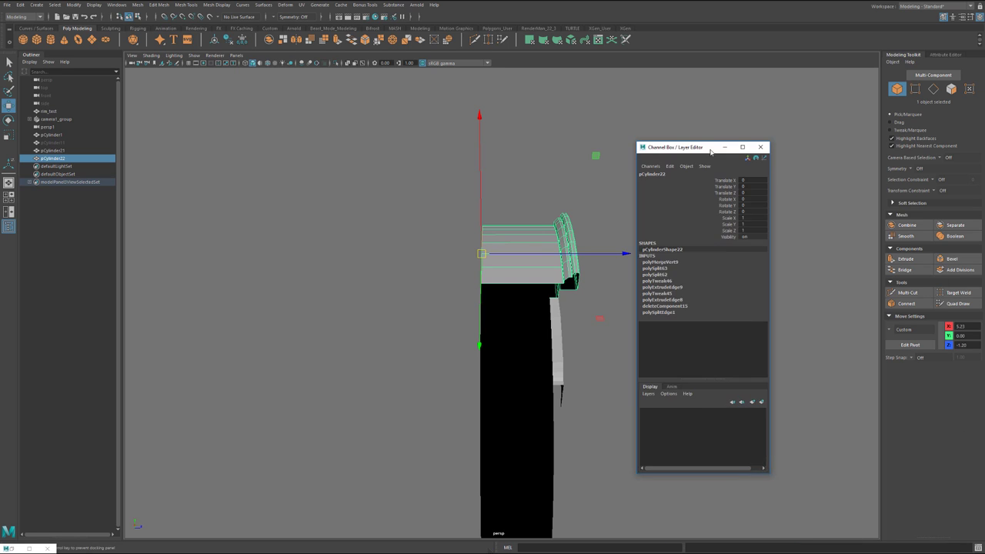
{"action": "double_click", "coordinate": [741, 231]}
{"action": "type", "text": "-1"}
{"action": "key", "text": "Return"}
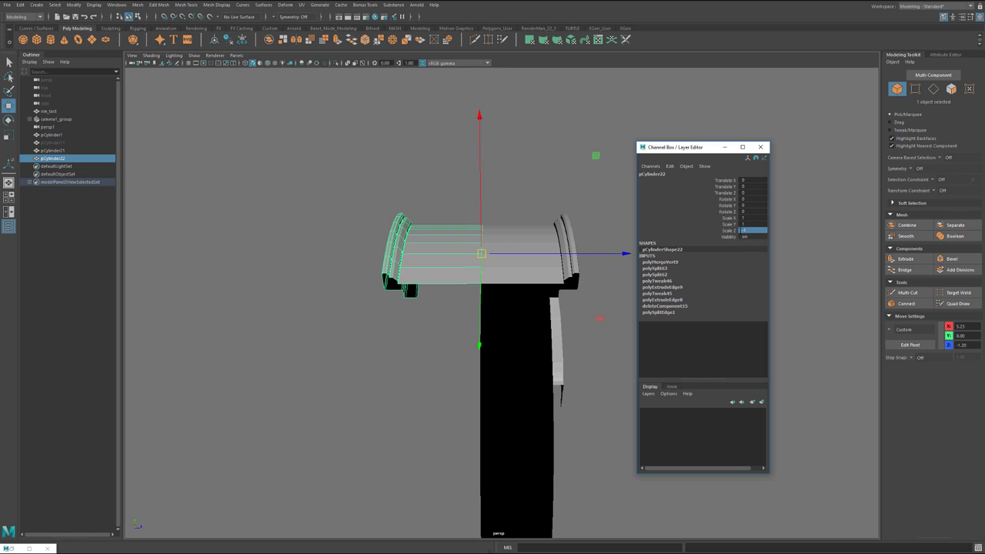
Step: Add the original spoke segment to the selection with the mirrored rim piece and move the Channel Box aside
{"action": "left_click_drag", "start_coordinate": [623, 323], "coordinate": [528, 349], "text": "alt"}
{"action": "left_click", "coordinate": [557, 238], "text": "shift"}
{"action": "left_click_drag", "start_coordinate": [557, 239], "coordinate": [539, 317], "text": "alt"}
{"action": "left_click_drag", "start_coordinate": [685, 147], "coordinate": [808, 144]}
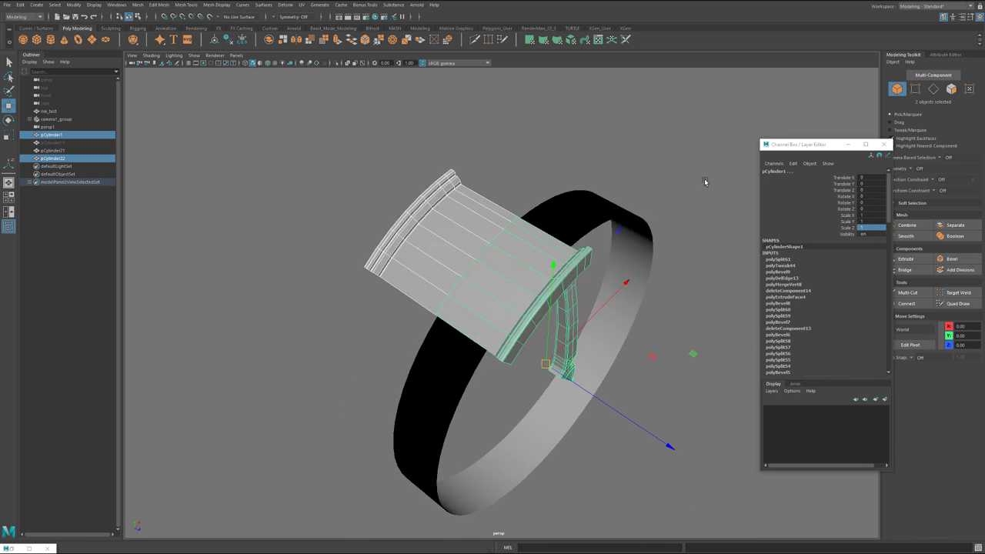
{"action": "left_click_drag", "start_coordinate": [570, 285], "coordinate": [500, 239], "text": "alt"}
{"action": "scroll", "coordinate": [482, 222], "scroll_direction": "up", "scroll_amount": 4}
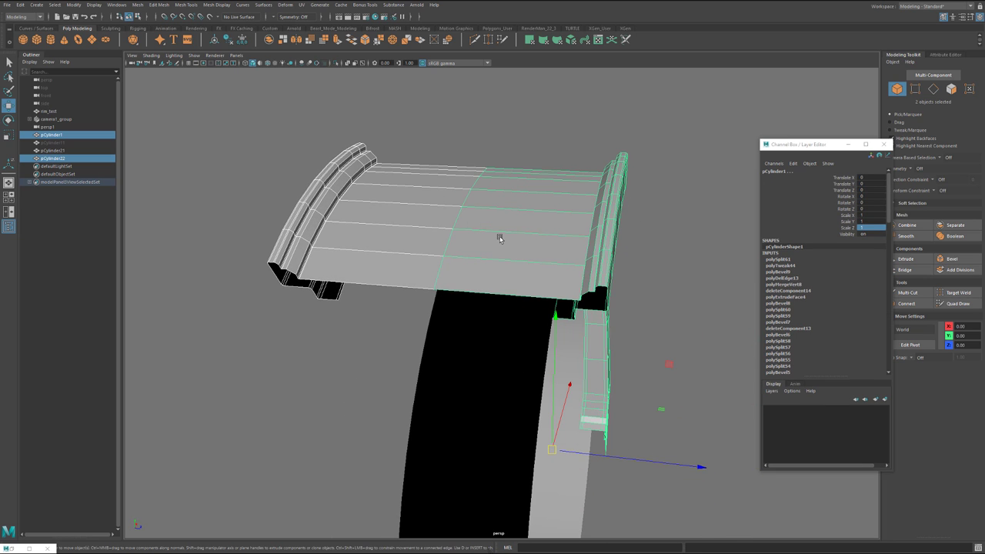
Step: Combine the mirrored rim piece with the spoke segment and merge the vertices along their shared seam with a 0.01 distance threshold
{"action": "key", "text": "g"}
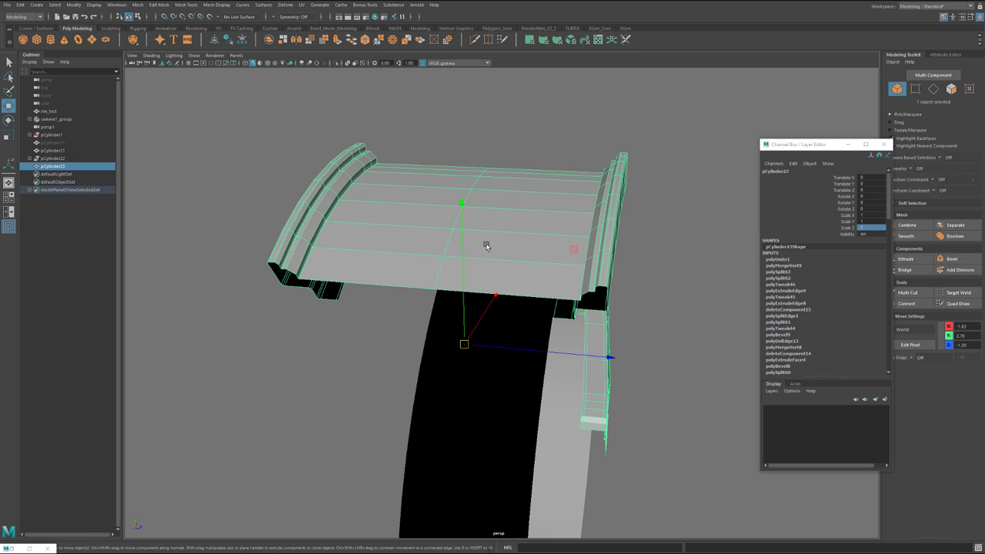
{"action": "left_click_drag", "start_coordinate": [481, 246], "coordinate": [504, 249], "text": "alt"}
{"action": "key", "text": "F9"}
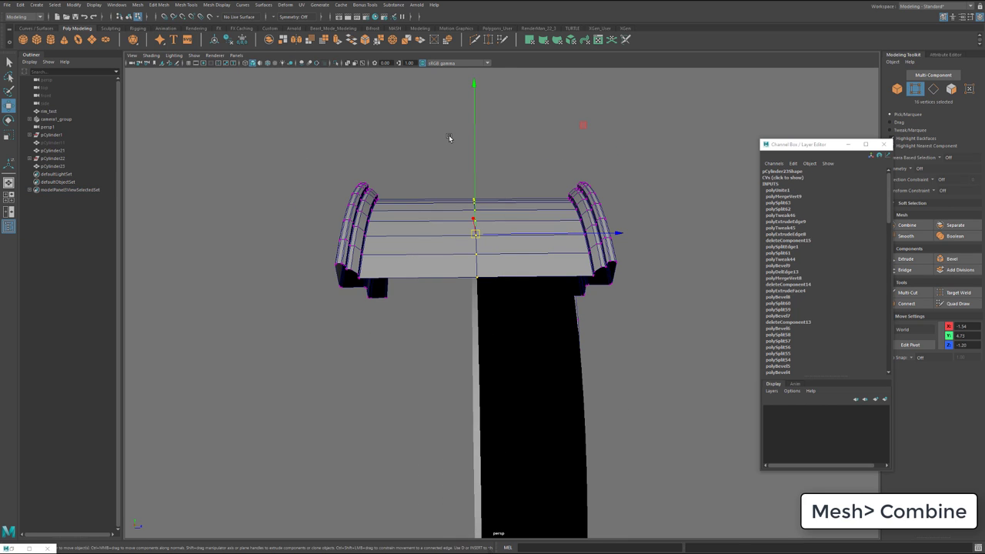
{"action": "key", "text": "g"}
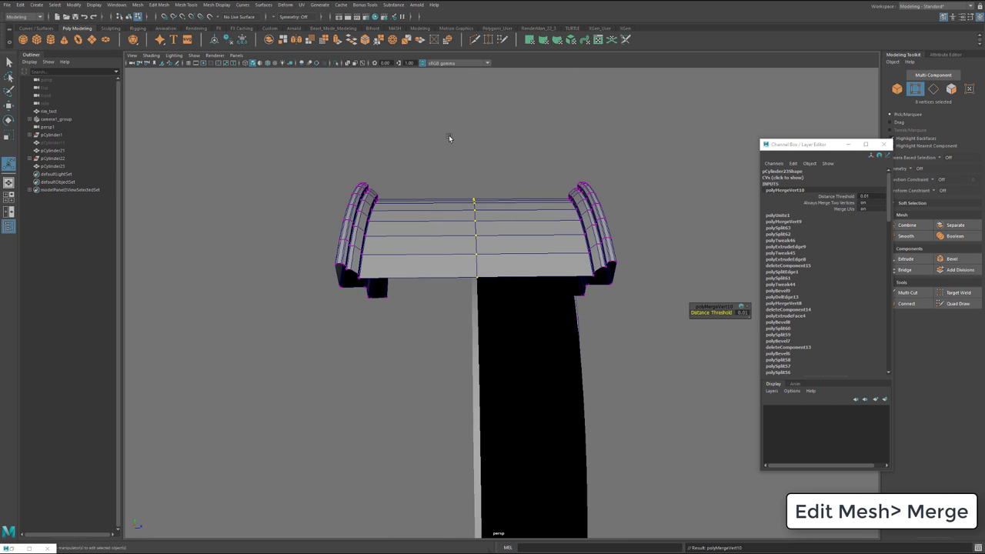
Step: Preview the combined segment smoothed and examine the merged seam, the spoke and the hub end from several angles
{"action": "right_click_drag", "start_coordinate": [495, 215], "coordinate": [560, 153]}
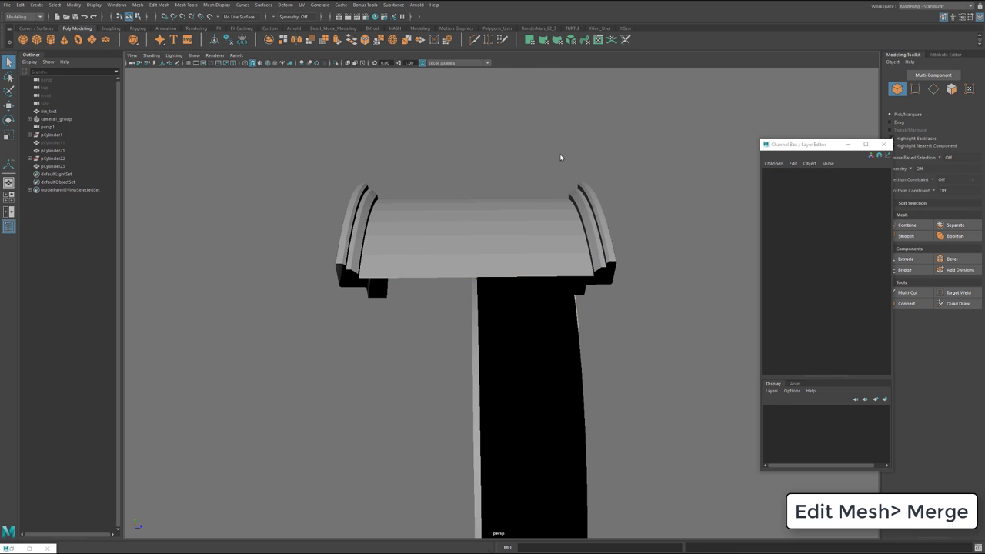
{"action": "left_click", "coordinate": [535, 208]}
{"action": "key", "text": "3"}
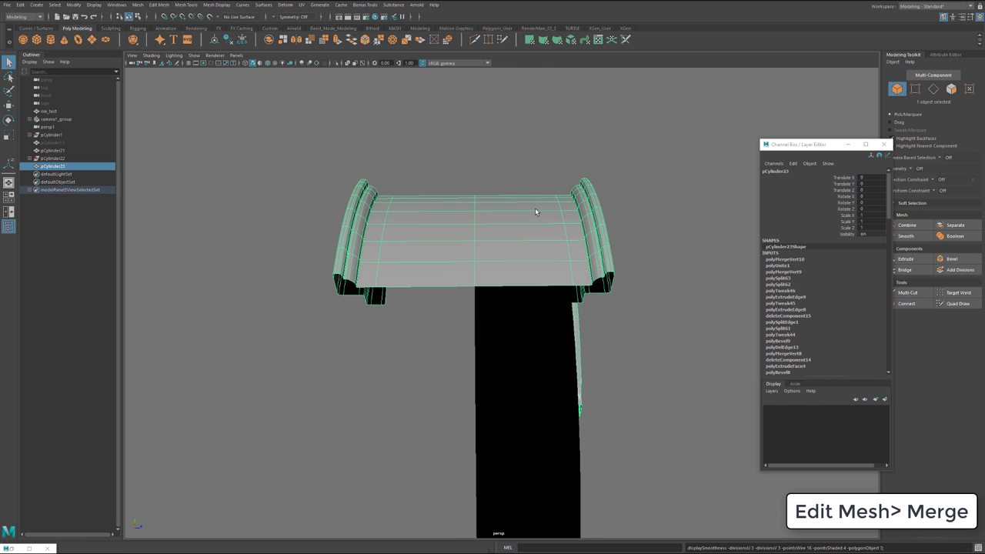
{"action": "left_click_drag", "start_coordinate": [543, 308], "coordinate": [462, 308], "text": "alt"}
{"action": "scroll", "coordinate": [459, 340], "scroll_direction": "up", "scroll_amount": 3}
{"action": "middle_click_drag", "start_coordinate": [531, 344], "coordinate": [436, 217], "text": "alt"}
{"action": "scroll", "coordinate": [435, 229], "scroll_direction": "down", "scroll_amount": 5}
{"action": "left_click_drag", "start_coordinate": [434, 228], "coordinate": [464, 239], "text": "alt"}
{"action": "middle_click_drag", "start_coordinate": [474, 223], "coordinate": [470, 262], "text": "alt"}
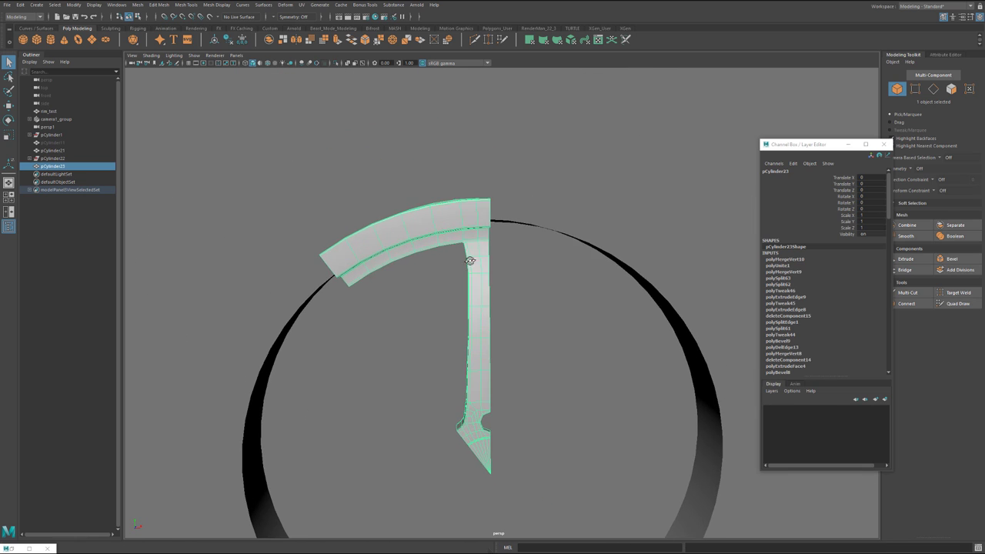
{"action": "left_click_drag", "start_coordinate": [468, 252], "coordinate": [447, 270], "text": "alt"}
Step: Try mirroring the half-spoke segment across the world X axis as an instance, and undo the mirror
{"action": "key", "text": "w"}
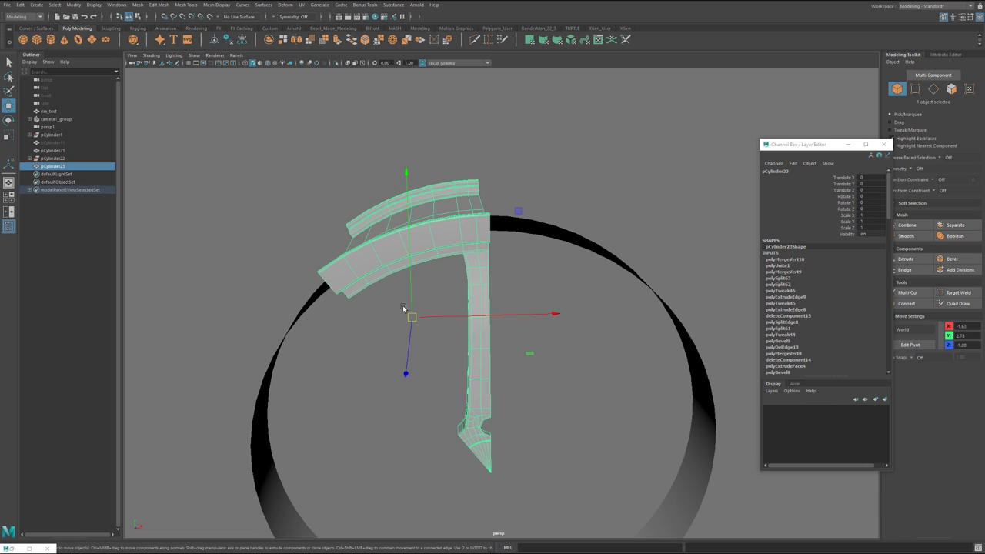
{"action": "right_click_drag", "start_coordinate": [464, 223], "coordinate": [501, 312], "text": "shift"}
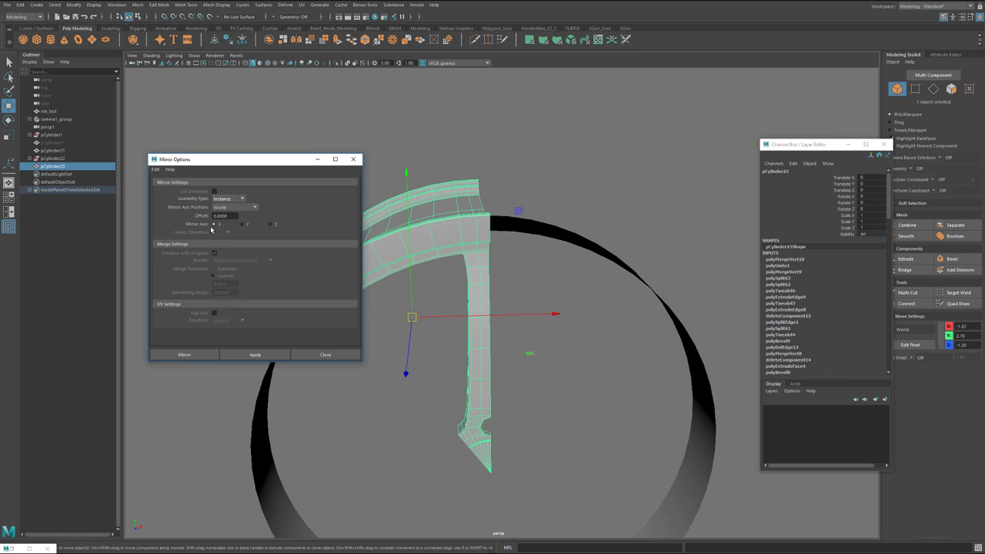
{"action": "left_click", "coordinate": [192, 354]}
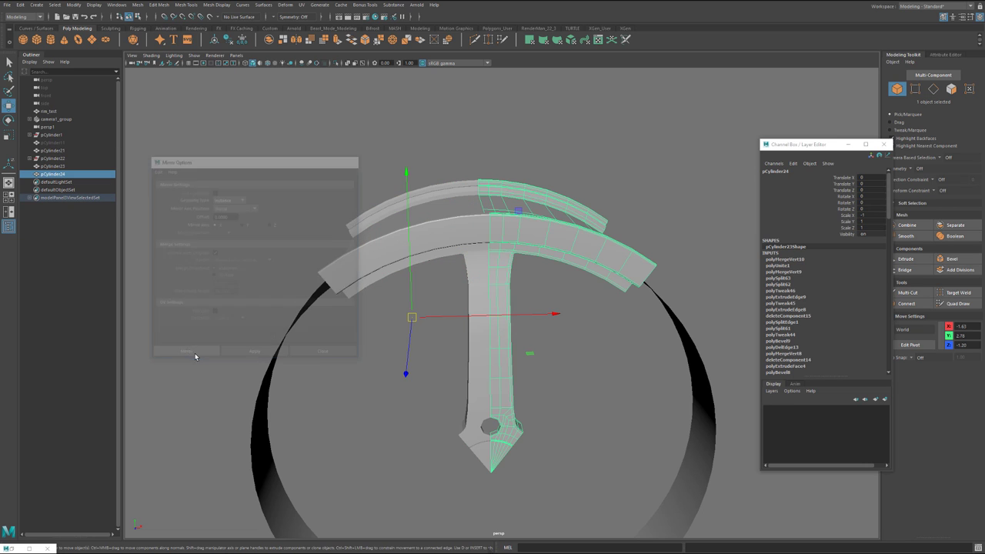
{"action": "left_click_drag", "start_coordinate": [576, 238], "coordinate": [598, 255], "text": "alt"}
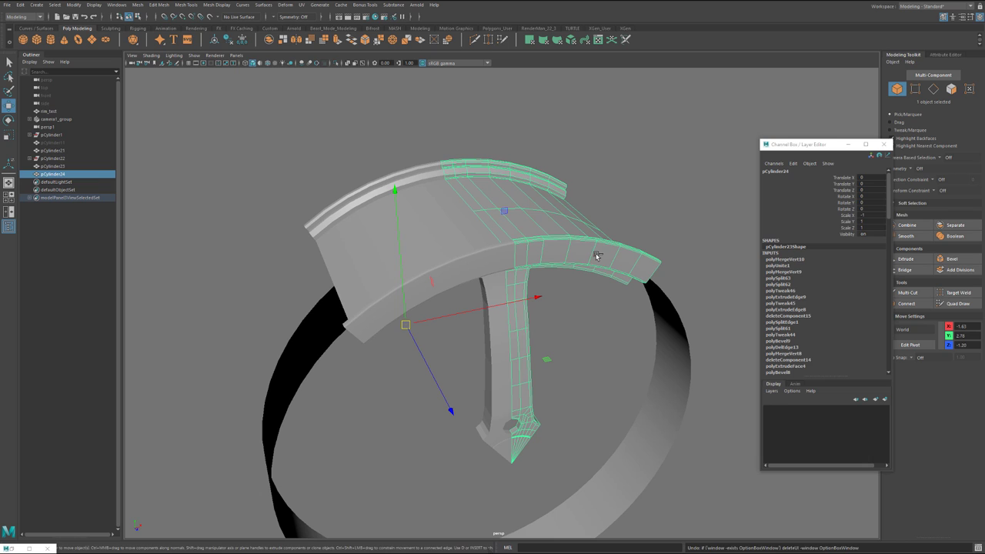
{"action": "key", "text": "ctrl+z"}
Step: Mirror the half-spoke segment across the world X axis as a copy, combined with the original and with border vertices merged
{"action": "right_click_drag", "start_coordinate": [496, 253], "coordinate": [537, 341], "text": "shift"}
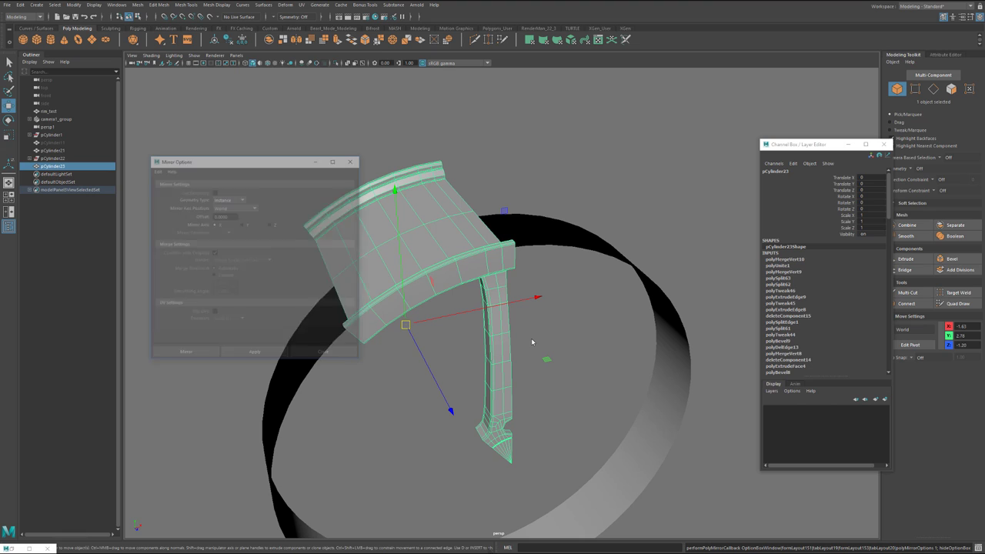
{"action": "left_click", "coordinate": [216, 199]}
{"action": "left_click", "coordinate": [220, 207]}
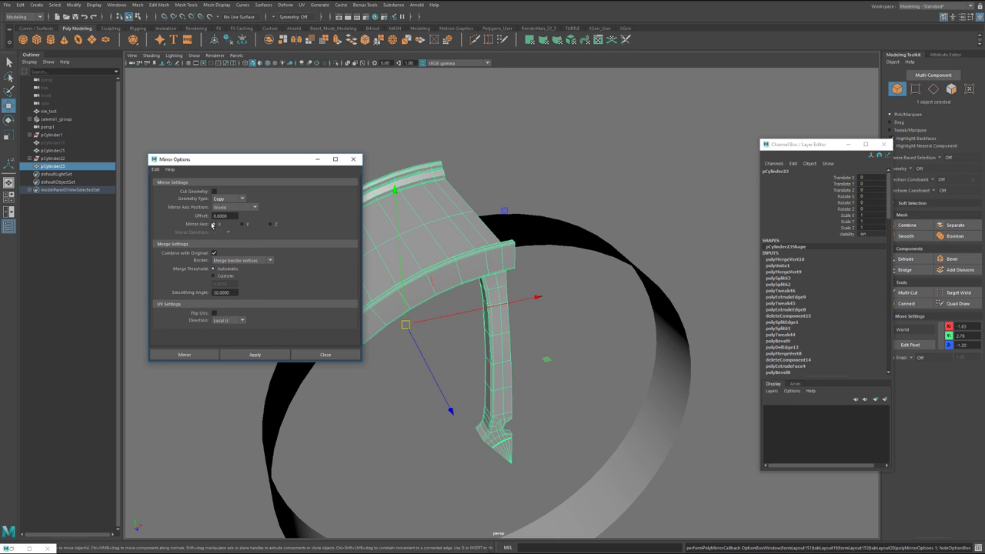
{"action": "left_click", "coordinate": [200, 355]}
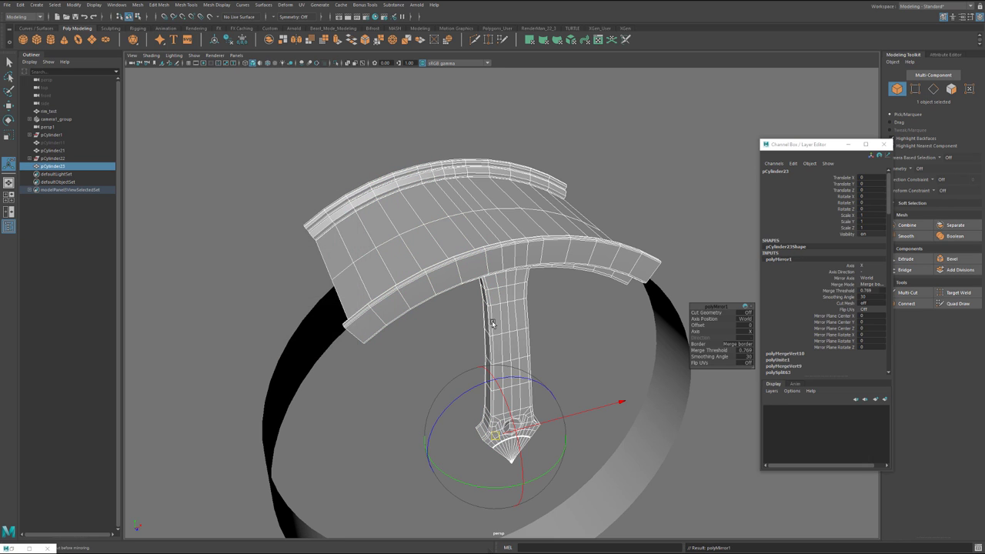
Step: Reduce the mirror's Merge Threshold to 0.002 while checking the hub tip and bolt hole
{"action": "left_click_drag", "start_coordinate": [495, 292], "coordinate": [482, 284], "text": "alt"}
{"action": "middle_click_drag", "start_coordinate": [482, 284], "coordinate": [470, 135], "text": "alt"}
{"action": "right_click_drag", "start_coordinate": [470, 134], "coordinate": [714, 345], "text": "alt"}
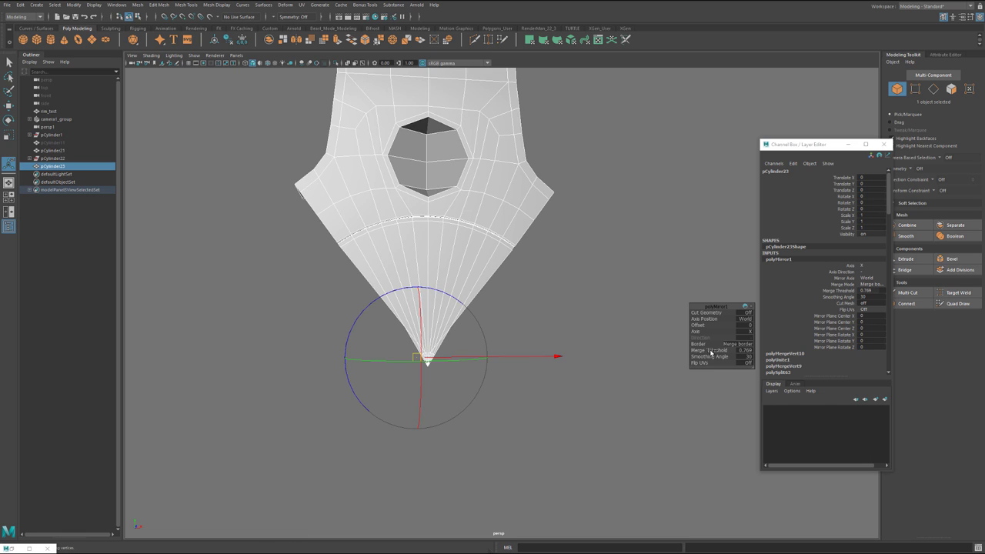
{"action": "left_click_drag", "start_coordinate": [695, 350], "coordinate": [663, 348]}
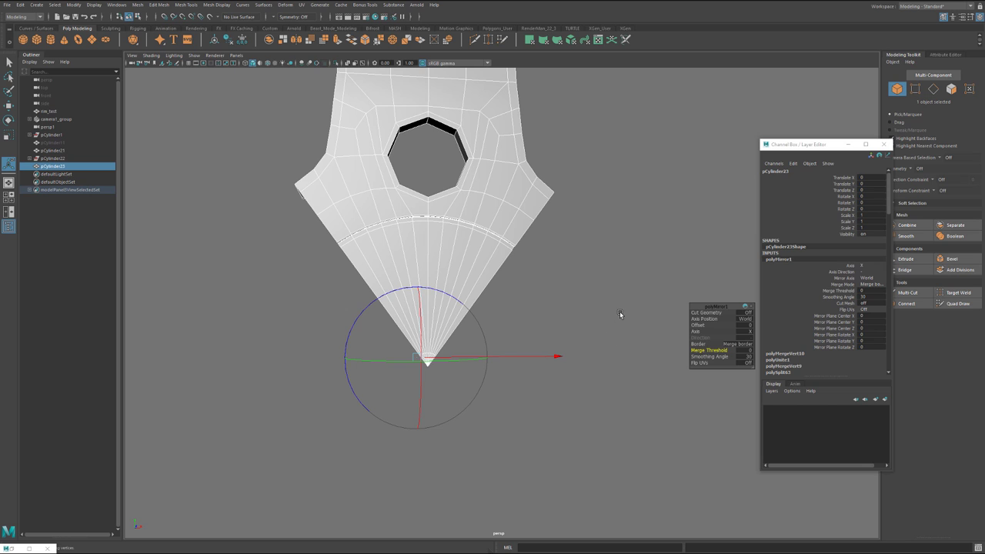
{"action": "scroll", "coordinate": [539, 301], "scroll_direction": "up", "scroll_amount": 5}
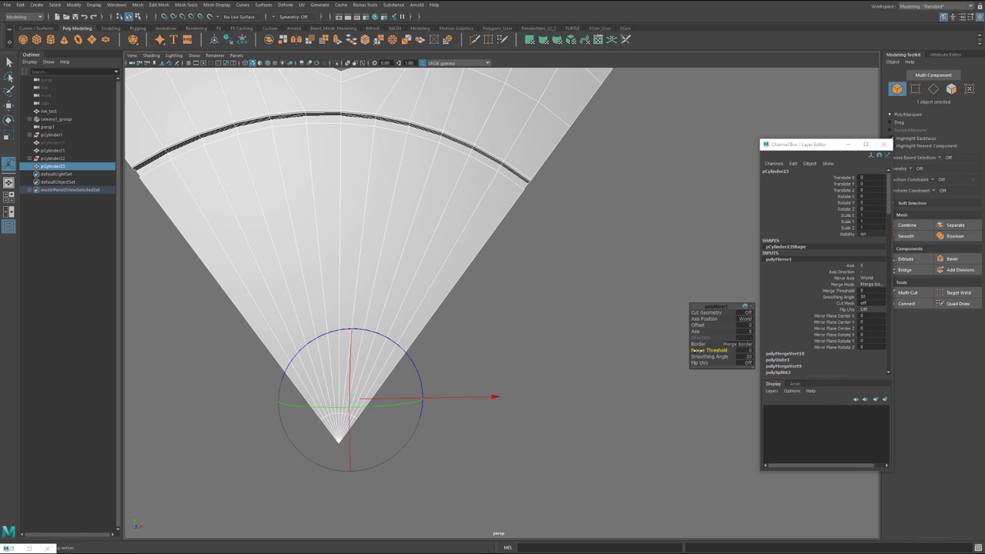
{"action": "left_click_drag", "start_coordinate": [696, 351], "coordinate": [698, 350]}
Step: Preview the mirrored segment smoothed and examine the centre seam around the bolt hole, hub groove, spoke and rim junction
{"action": "middle_click_drag", "start_coordinate": [316, 145], "coordinate": [348, 377], "text": "alt"}
{"action": "key", "text": "3"}
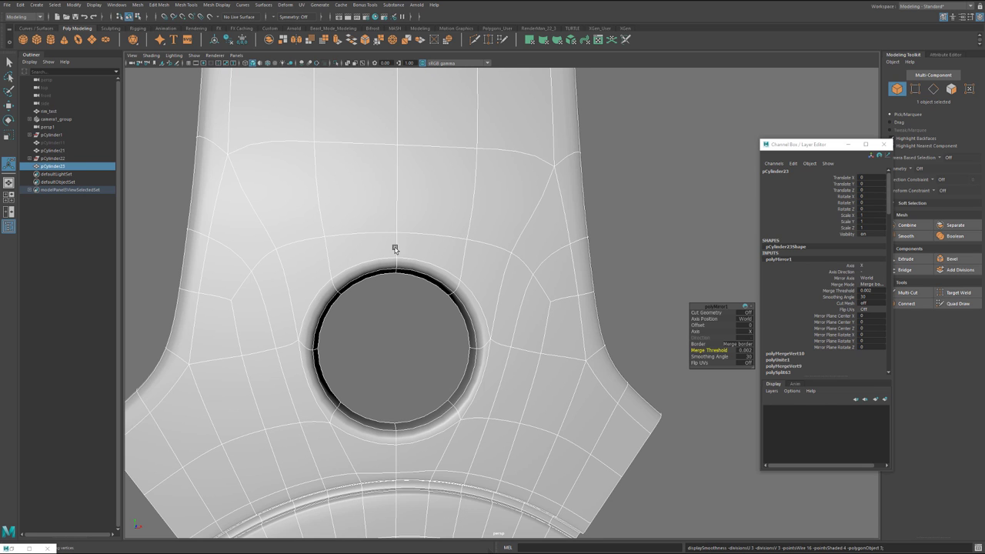
{"action": "scroll", "coordinate": [395, 249], "scroll_direction": "down", "scroll_amount": 6}
{"action": "scroll", "coordinate": [397, 246], "scroll_direction": "up", "scroll_amount": 8}
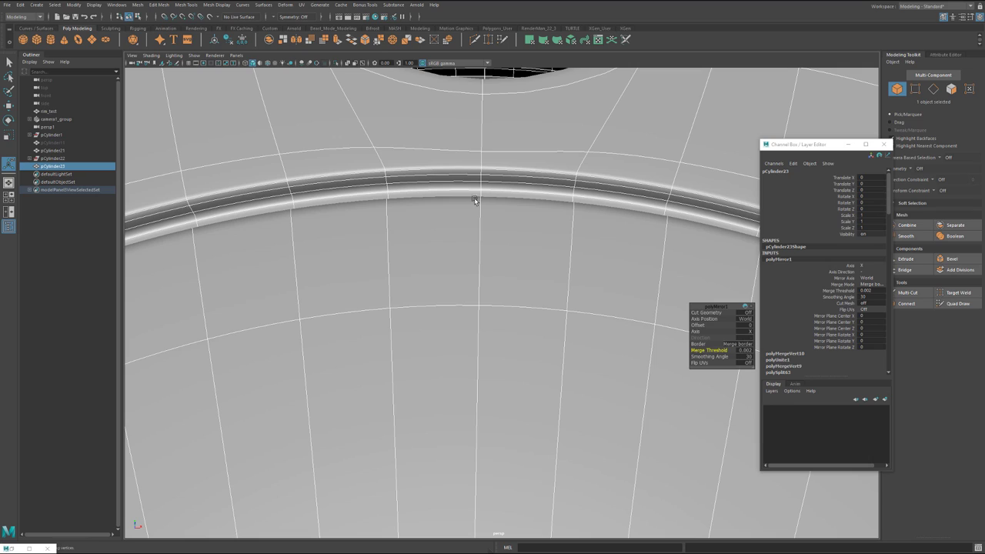
{"action": "scroll", "coordinate": [476, 181], "scroll_direction": "down", "scroll_amount": 6}
{"action": "scroll", "coordinate": [464, 200], "scroll_direction": "down", "scroll_amount": 3}
{"action": "middle_click_drag", "start_coordinate": [464, 200], "coordinate": [468, 367], "text": "alt"}
{"action": "left_click_drag", "start_coordinate": [468, 367], "coordinate": [485, 202], "text": "alt"}
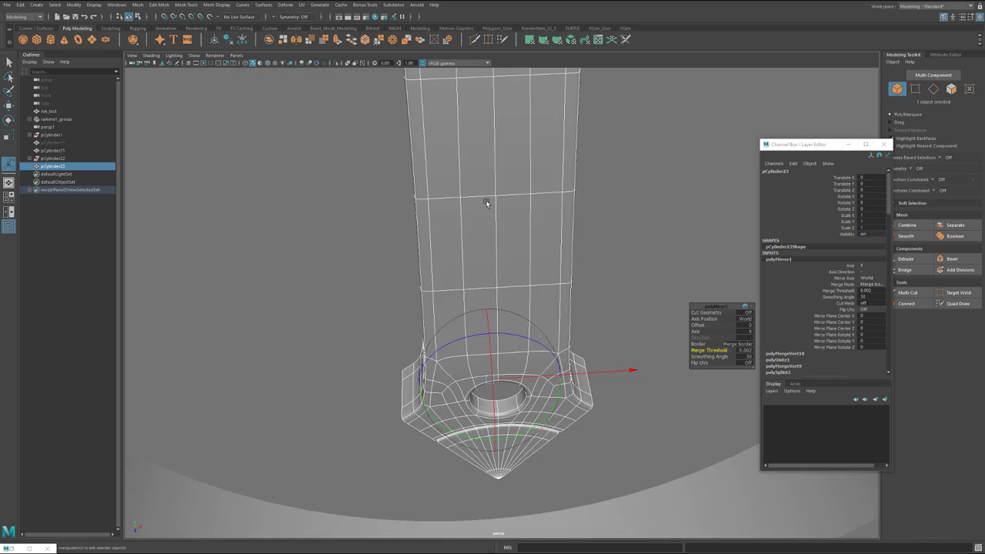
{"action": "middle_click_drag", "start_coordinate": [485, 203], "coordinate": [468, 359], "text": "alt"}
{"action": "left_click_drag", "start_coordinate": [469, 358], "coordinate": [473, 270], "text": "alt"}
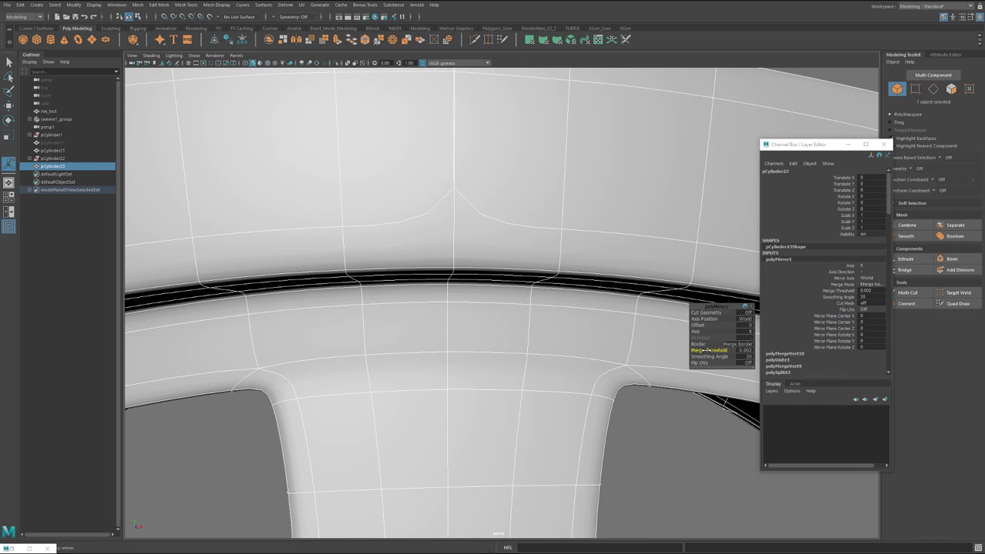
Step: Set the mirror's Merge Threshold to 0.011 to close the seam at the rim, and deselect the segment
{"action": "left_click_drag", "start_coordinate": [707, 350], "coordinate": [711, 350]}
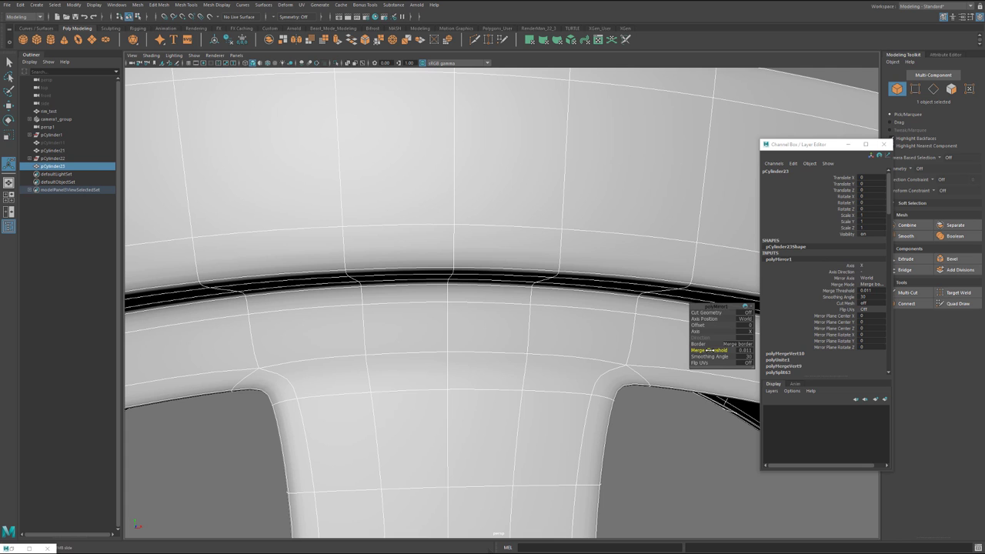
{"action": "scroll", "coordinate": [418, 268], "scroll_direction": "down", "scroll_amount": 5}
{"action": "left_click_drag", "start_coordinate": [418, 269], "coordinate": [451, 273], "text": "alt"}
{"action": "scroll", "coordinate": [451, 273], "scroll_direction": "down", "scroll_amount": 2}
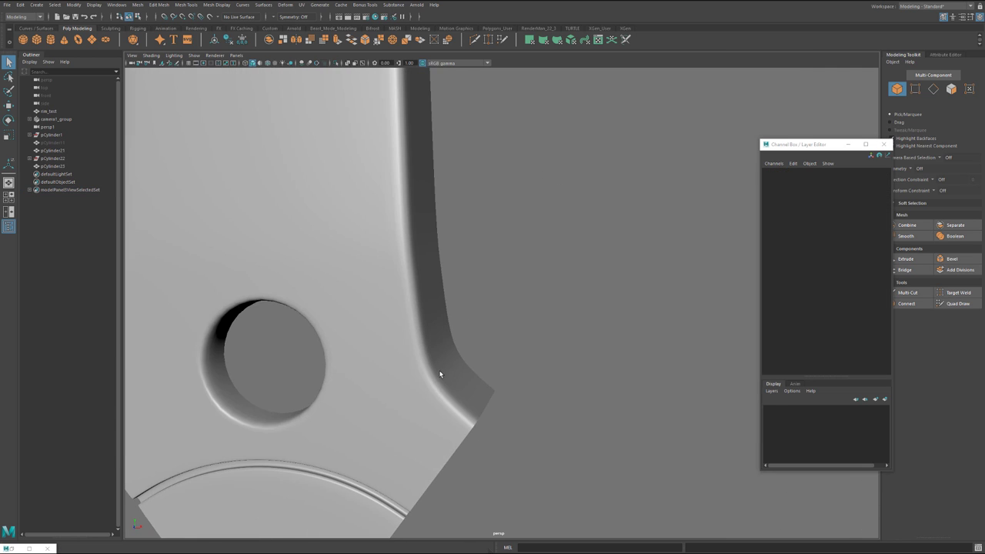
{"action": "left_click_drag", "start_coordinate": [439, 374], "coordinate": [433, 282], "text": "alt"}
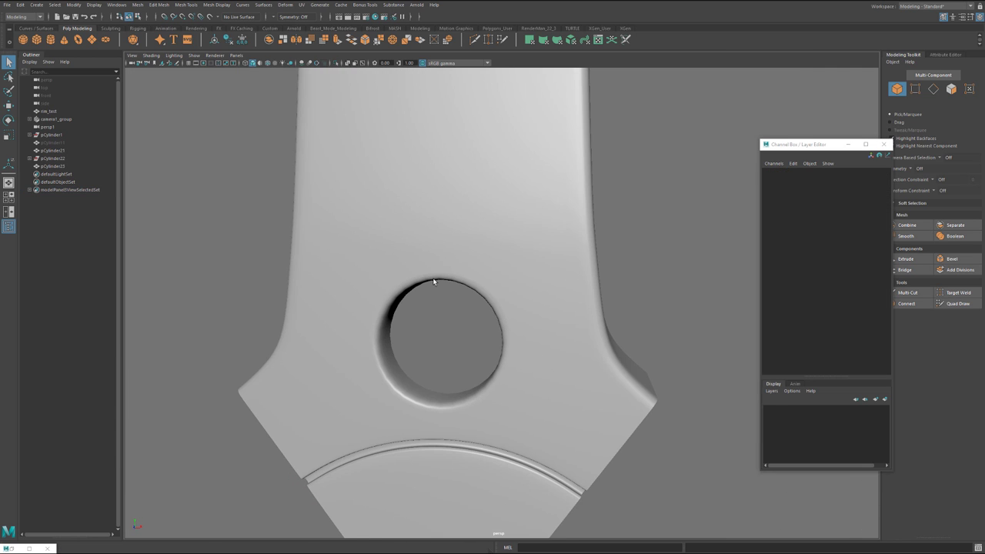
Step: Turn off the segment's smooth preview and move the bolt hole's rear border edge loop forward along Z to about 0.91
{"action": "left_click", "coordinate": [400, 273]}
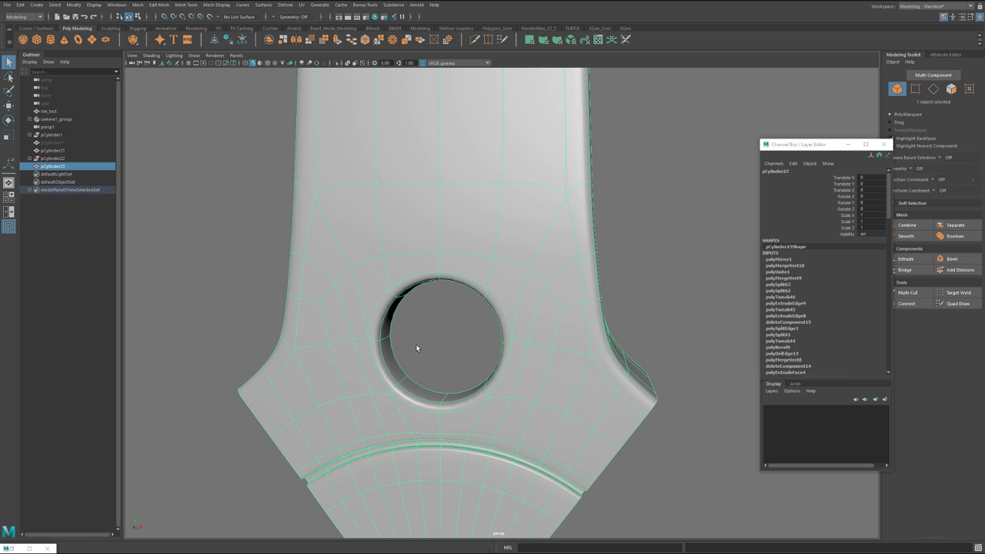
{"action": "key", "text": "1"}
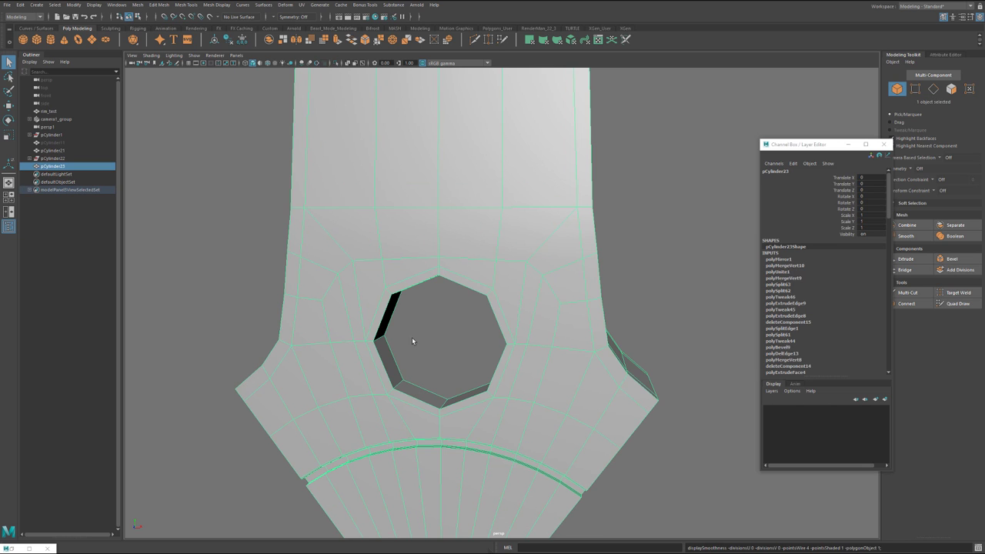
{"action": "left_click_drag", "start_coordinate": [416, 327], "coordinate": [465, 331], "text": "alt"}
{"action": "right_click_drag", "start_coordinate": [464, 331], "coordinate": [560, 310], "text": "alt"}
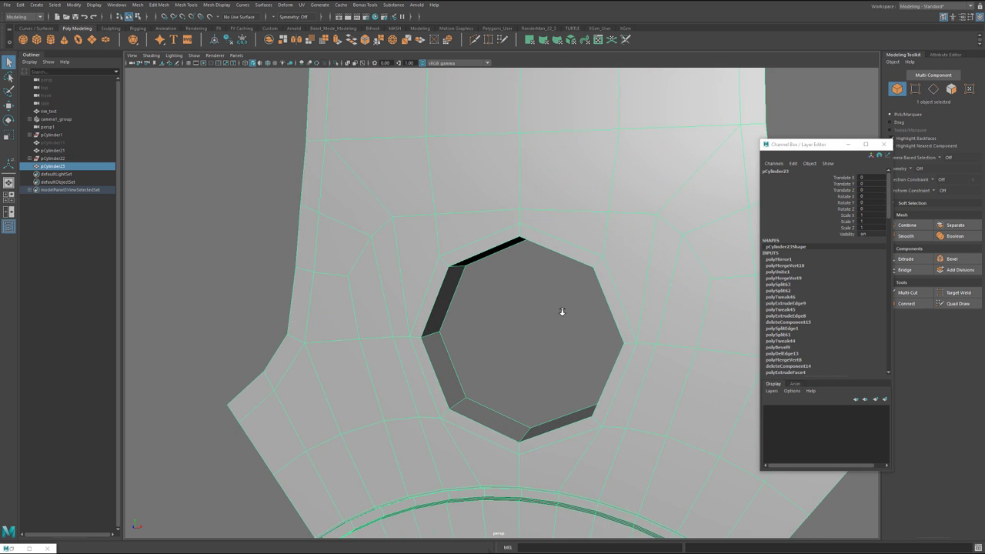
{"action": "middle_click_drag", "start_coordinate": [474, 313], "coordinate": [456, 289], "text": "alt"}
{"action": "scroll", "coordinate": [443, 261], "scroll_direction": "up", "scroll_amount": 2}
{"action": "right_click_drag", "start_coordinate": [392, 250], "coordinate": [391, 224]}
{"action": "double_click", "coordinate": [417, 264]}
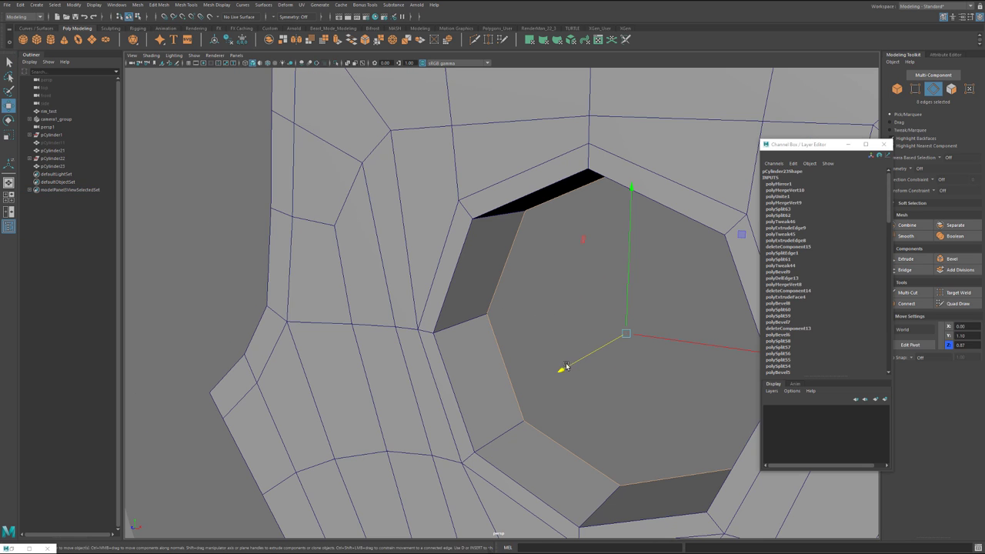
{"action": "left_click_drag", "start_coordinate": [571, 366], "coordinate": [549, 378]}
Step: Extrude the bolt hole's rear border edges inward with a Thickness of 0.06 to form a ledge
{"action": "key", "text": "ctrl+e"}
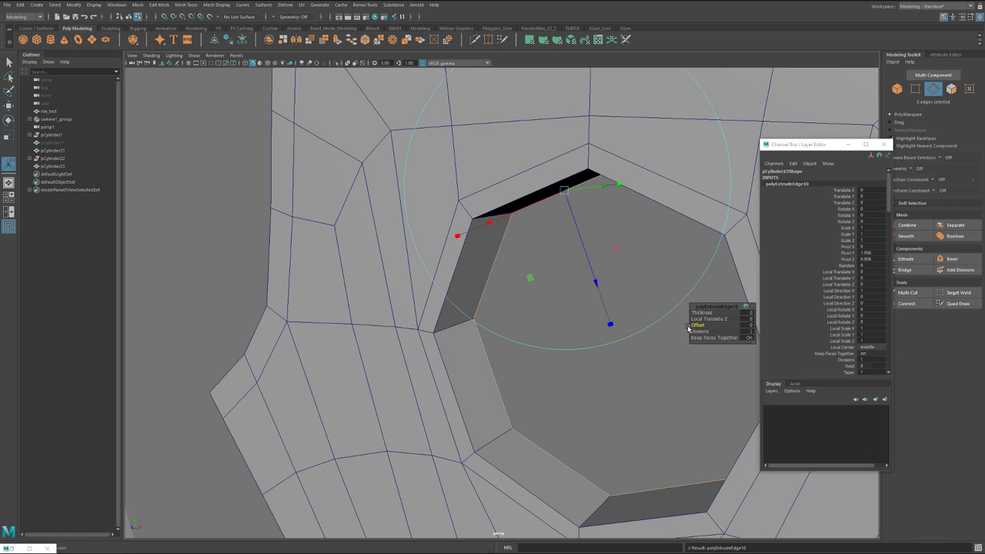
{"action": "left_click_drag", "start_coordinate": [698, 325], "coordinate": [706, 313]}
{"action": "key", "text": "ctrl+z"}
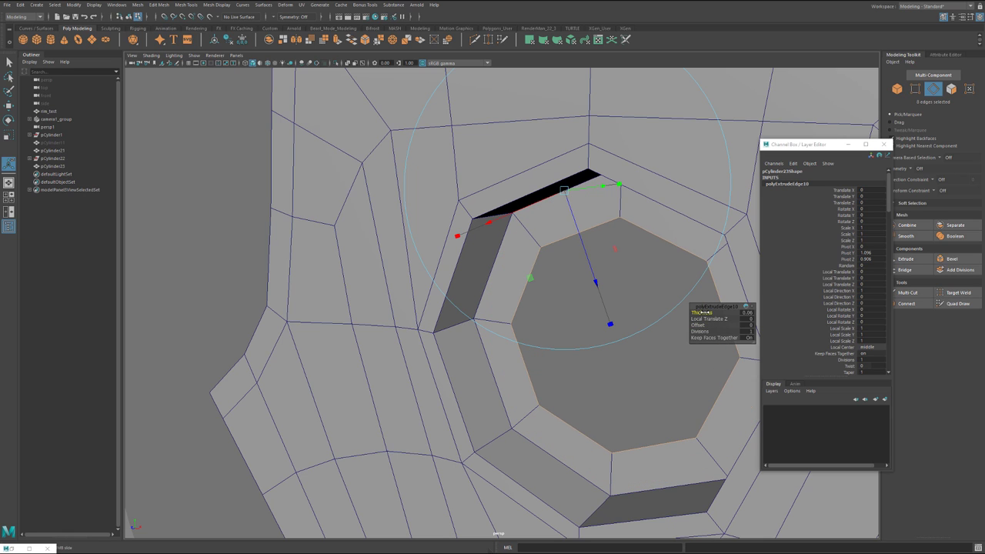
{"action": "right_click_drag", "start_coordinate": [622, 372], "coordinate": [585, 383], "text": "alt"}
{"action": "left_click_drag", "start_coordinate": [585, 383], "coordinate": [603, 358], "text": "alt"}
{"action": "key", "text": "f"}
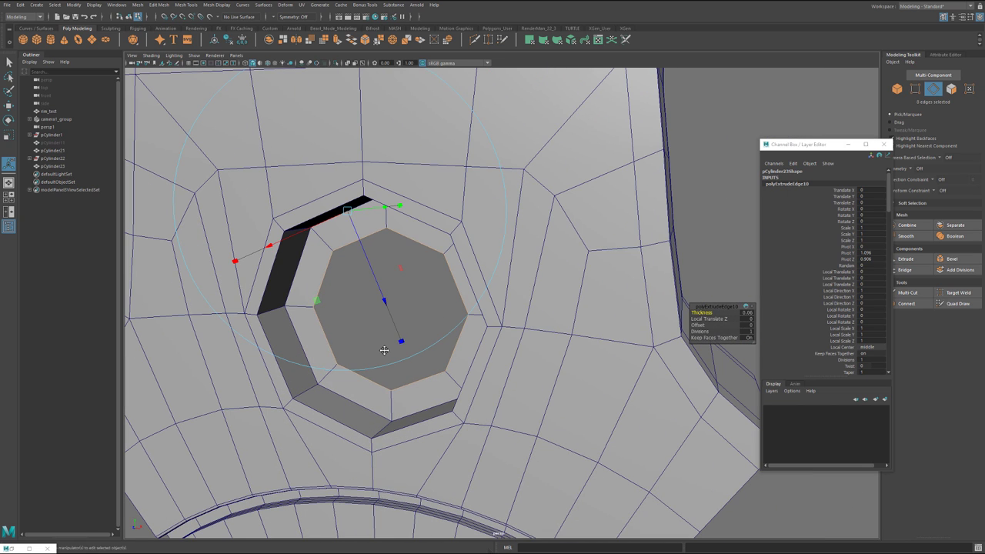
Step: Extrude the ledge's inner edge loop and move it backward along Z to 0.81 to form a deeper hole wall
{"action": "key", "text": "ctrl+e"}
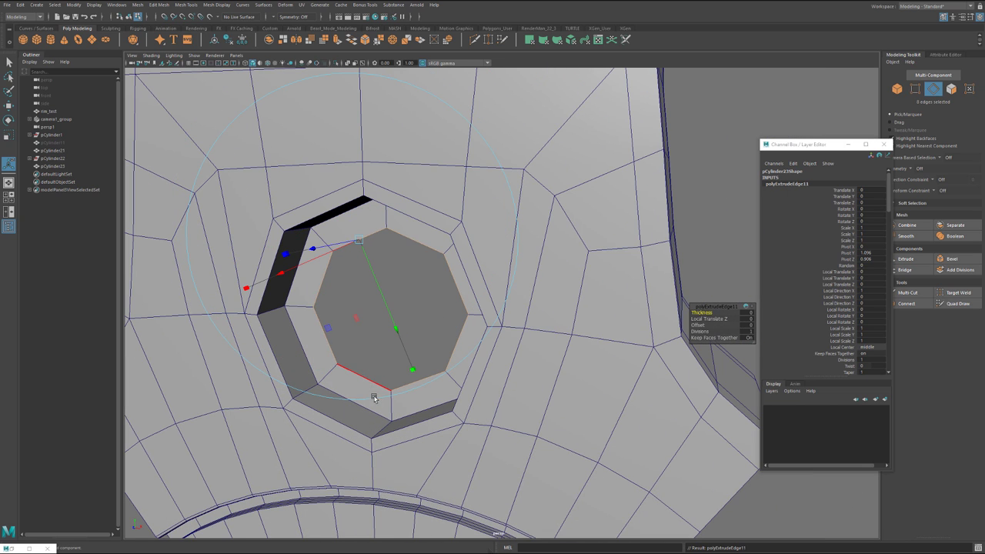
{"action": "key", "text": "w"}
{"action": "left_click_drag", "start_coordinate": [327, 339], "coordinate": [393, 346]}
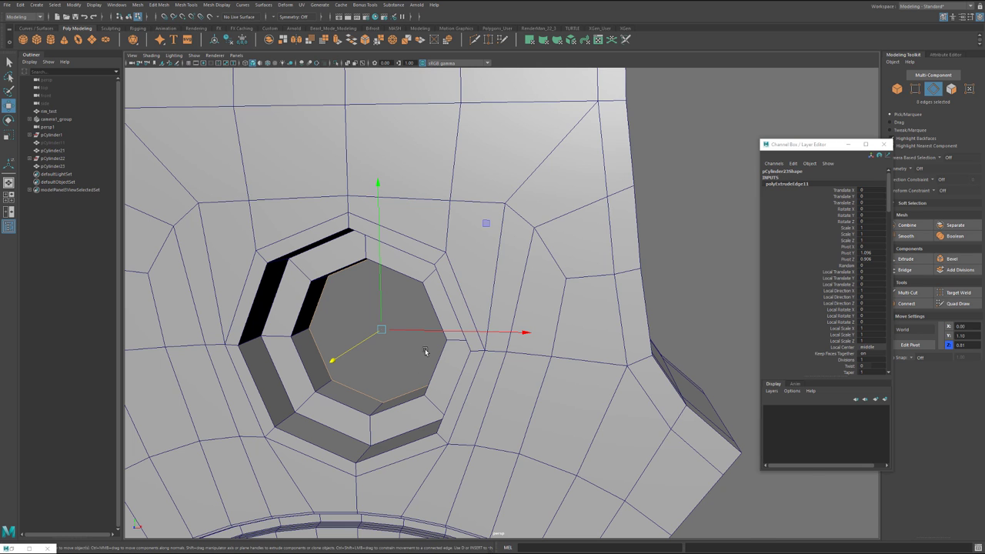
{"action": "left_click_drag", "start_coordinate": [425, 352], "coordinate": [484, 337], "text": "alt"}
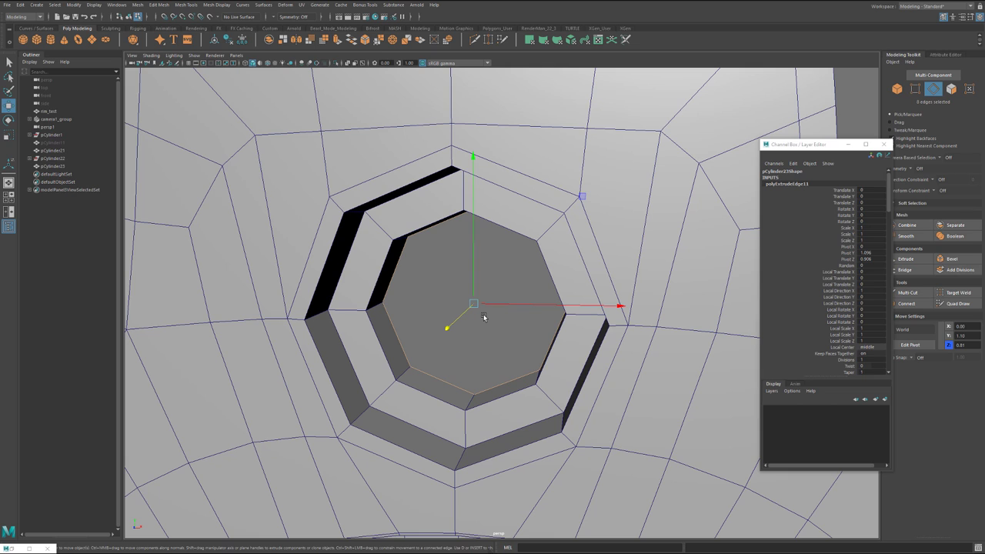
Step: Extrude the bolt hole's innermost edge loop and merge the extruded edges to the center to cap the hole
{"action": "key", "text": "r"}
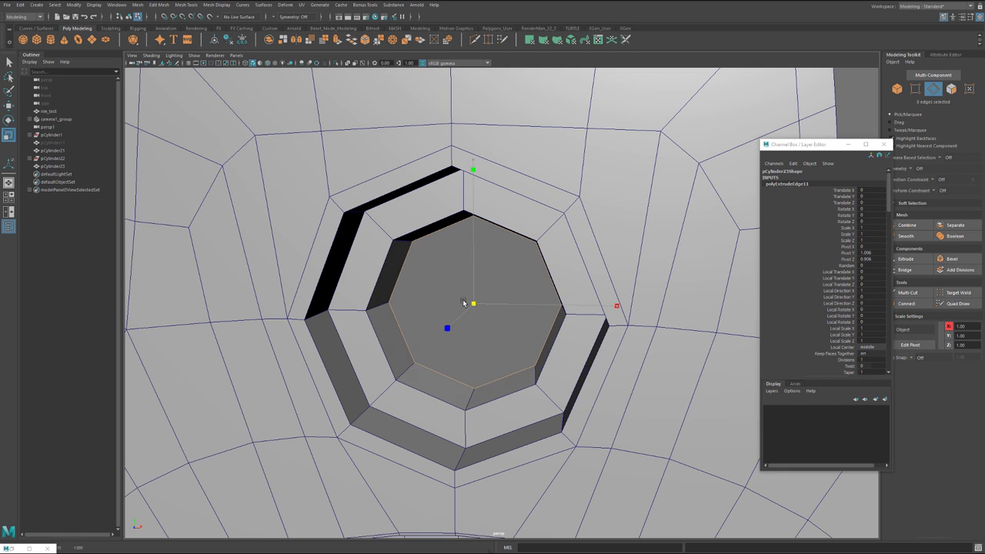
{"action": "key", "text": "ctrl+e"}
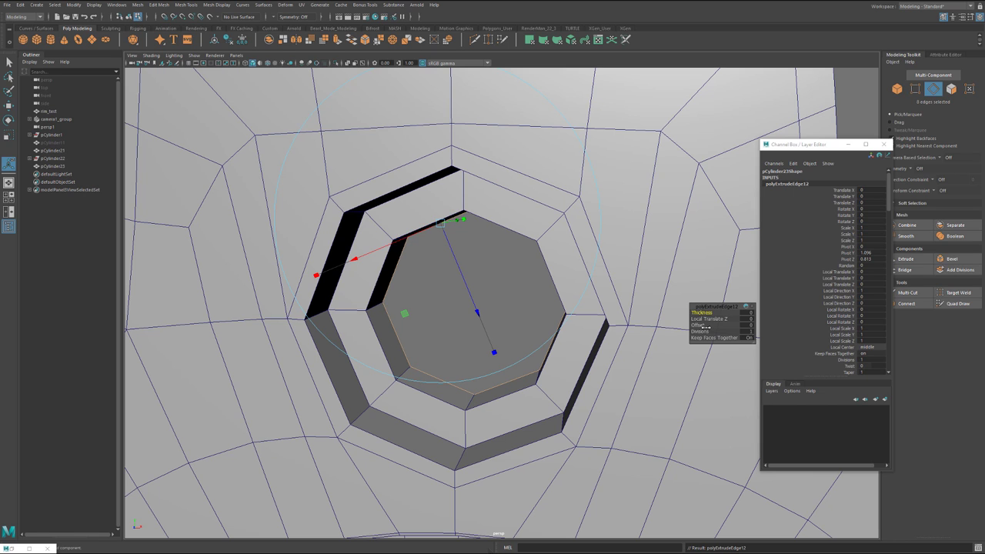
{"action": "left_click_drag", "start_coordinate": [706, 327], "coordinate": [704, 312]}
{"action": "key", "text": "ctrl+z"}
{"action": "key", "text": "3"}
{"action": "key", "text": "1"}
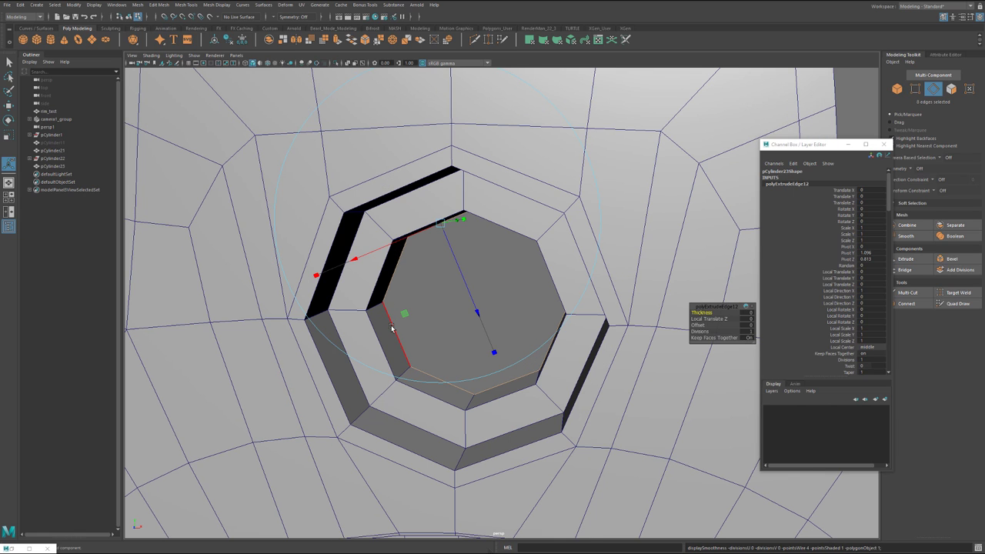
{"action": "right_click", "coordinate": [392, 328], "text": "shift"}
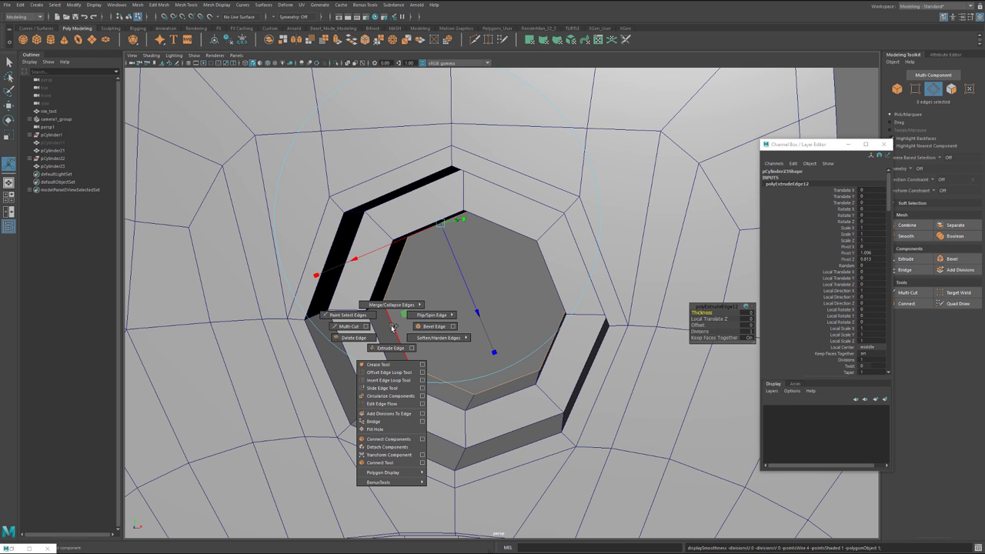
{"action": "mouse_move", "coordinate": [392, 304]}
{"action": "left_click", "coordinate": [396, 283]}
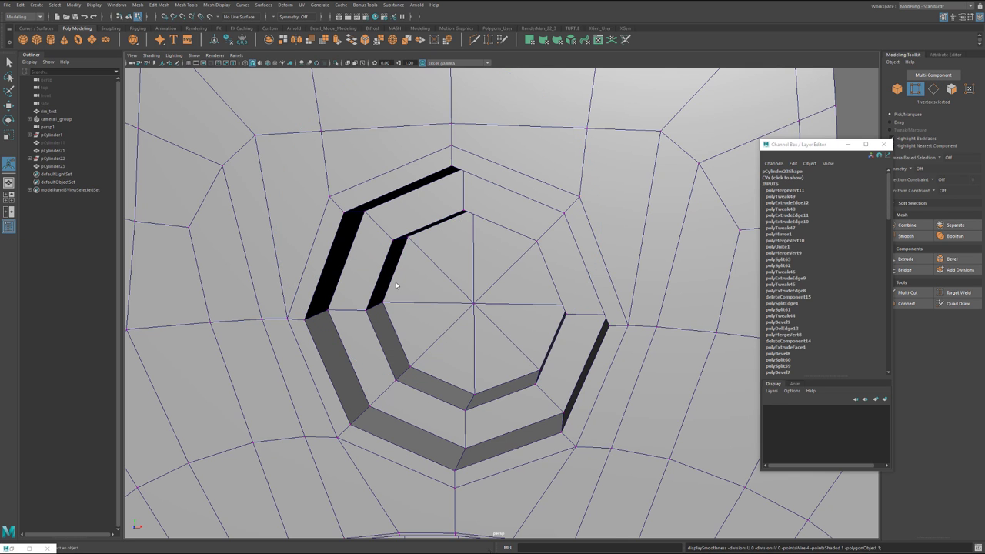
Step: Bevel the stepped bolt hole's edge loops with 2 segments and an offset of about 0.35
{"action": "scroll", "coordinate": [399, 303], "scroll_direction": "down", "scroll_amount": 4}
{"action": "left_click_drag", "start_coordinate": [416, 370], "coordinate": [406, 364], "text": "alt"}
{"action": "scroll", "coordinate": [406, 363], "scroll_direction": "up", "scroll_amount": 4}
{"action": "middle_click_drag", "start_coordinate": [406, 363], "coordinate": [413, 359], "text": "alt"}
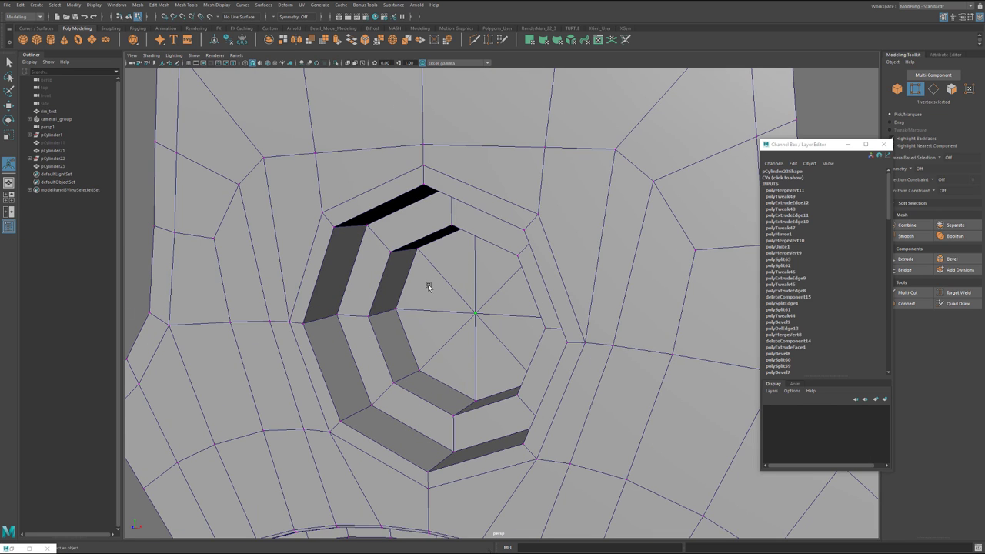
{"action": "right_click_drag", "start_coordinate": [280, 260], "coordinate": [280, 239]}
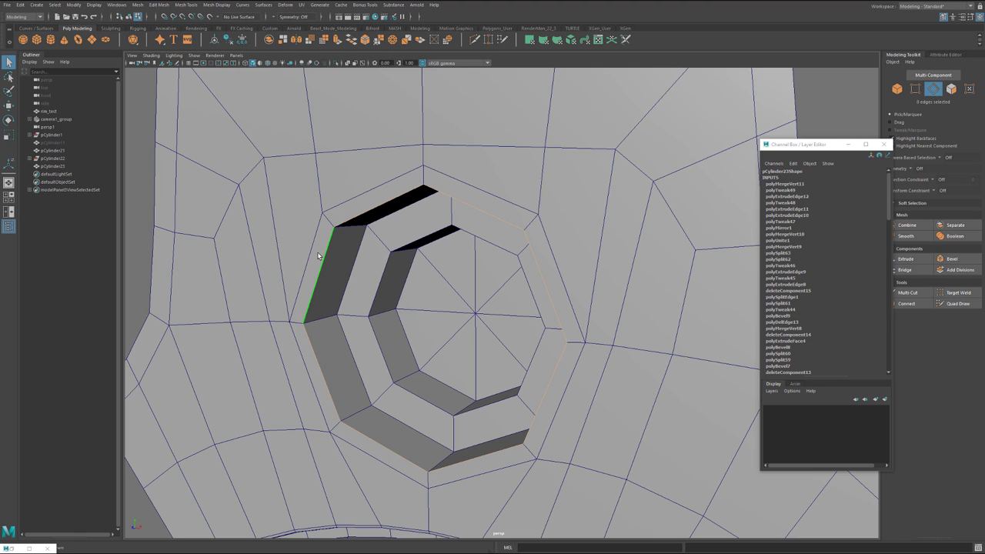
{"action": "double_click", "coordinate": [347, 263]}
{"action": "double_click", "coordinate": [380, 279], "text": "shift"}
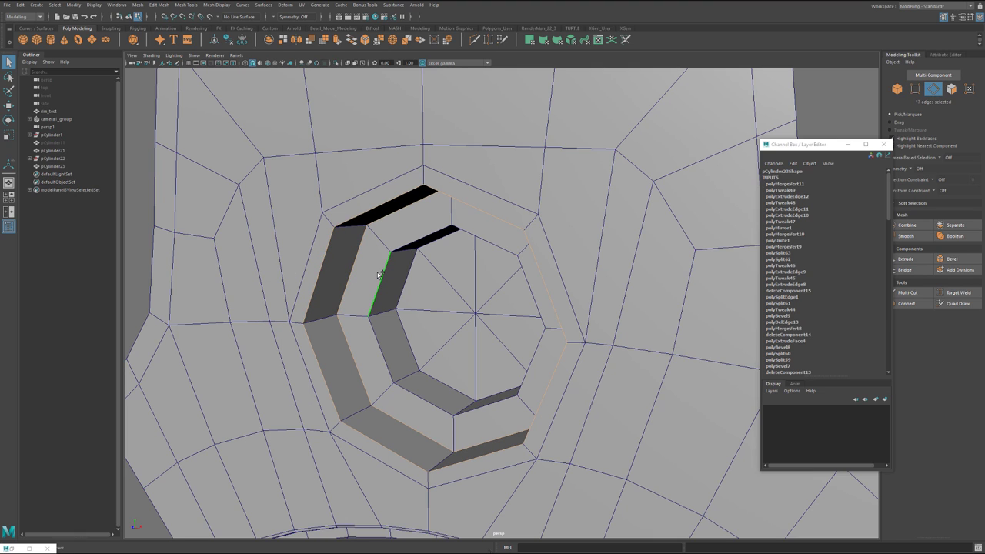
{"action": "key", "text": "ctrl+b"}
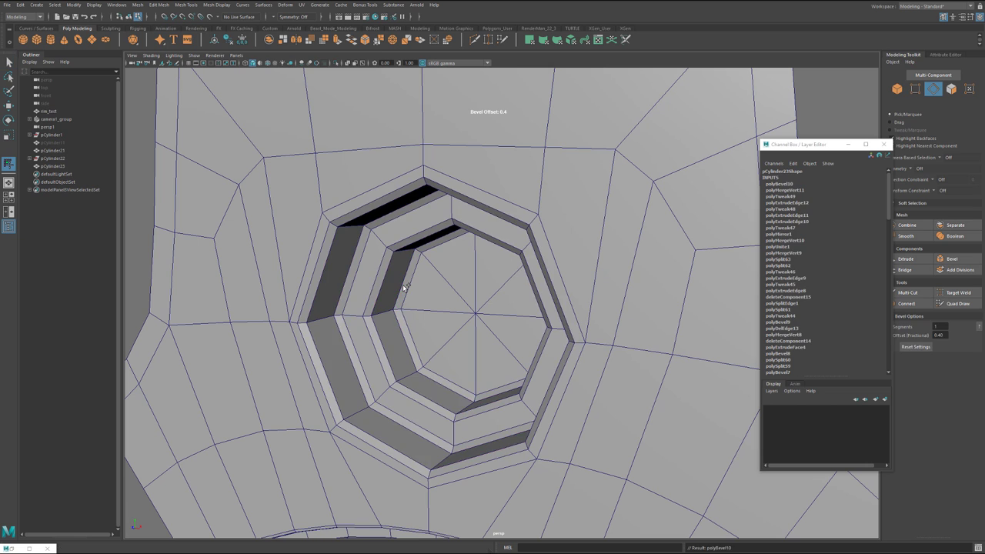
{"action": "left_click_drag", "start_coordinate": [419, 302], "coordinate": [415, 302]}
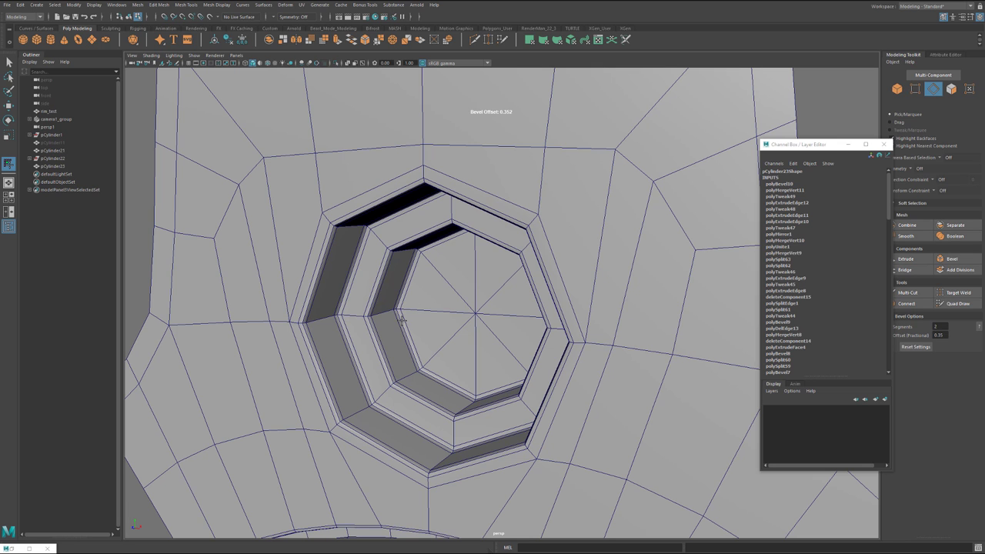
Step: Inspect the bolt hole in smooth preview and check the whole spoke up to the rim
{"action": "key", "text": "3"}
{"action": "middle_click_drag", "start_coordinate": [402, 321], "coordinate": [477, 341], "text": "alt"}
{"action": "scroll", "coordinate": [433, 382], "scroll_direction": "down", "scroll_amount": 5}
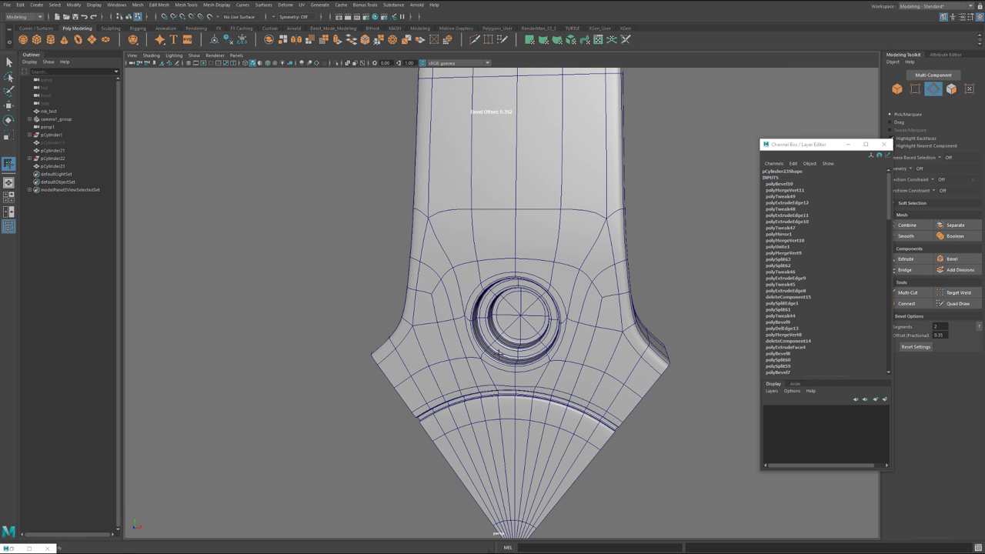
{"action": "left_click_drag", "start_coordinate": [485, 336], "coordinate": [566, 331], "text": "alt"}
{"action": "middle_click_drag", "start_coordinate": [566, 331], "coordinate": [538, 462], "text": "alt"}
{"action": "right_click_drag", "start_coordinate": [615, 296], "coordinate": [374, 313], "text": "alt"}
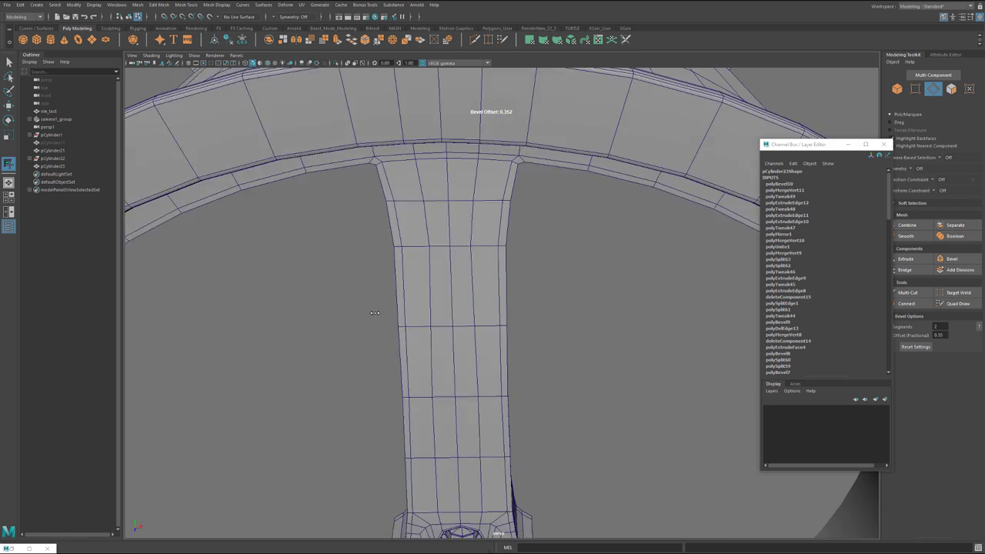
{"action": "mouse_move", "coordinate": [375, 312]}
{"action": "left_mouse_down", "text": "alt"}
{"action": "mouse_move", "coordinate": [428, 305]}
{"action": "mouse_move", "coordinate": [366, 314]}
{"action": "left_mouse_up", "text": "alt"}
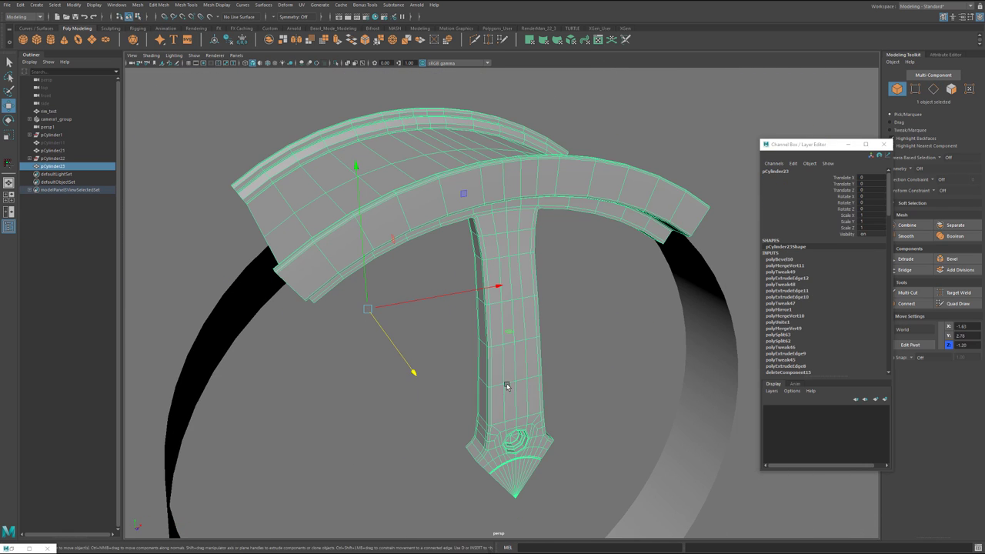
Step: Place the spoke segment's pivot on the pointed hub tip at the wheel's center
{"action": "left_click_drag", "start_coordinate": [507, 386], "coordinate": [382, 299], "text": "alt"}
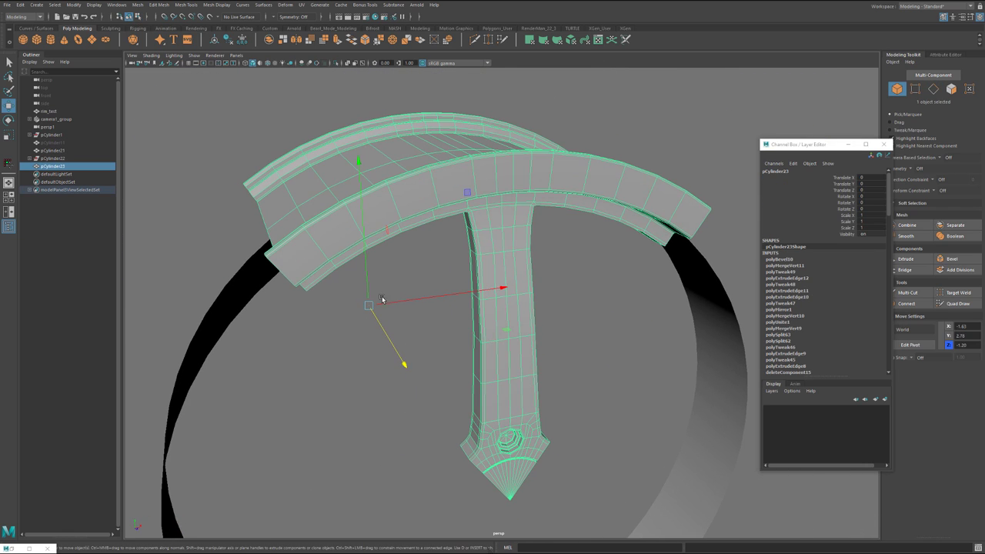
{"action": "left_click_drag", "start_coordinate": [440, 346], "coordinate": [349, 216], "text": "alt"}
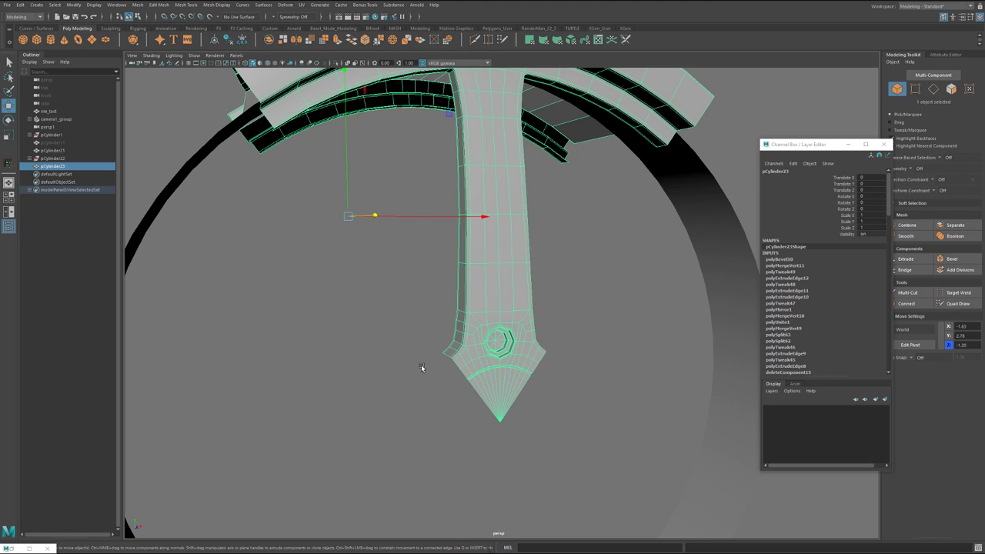
{"action": "key", "text": "d"}
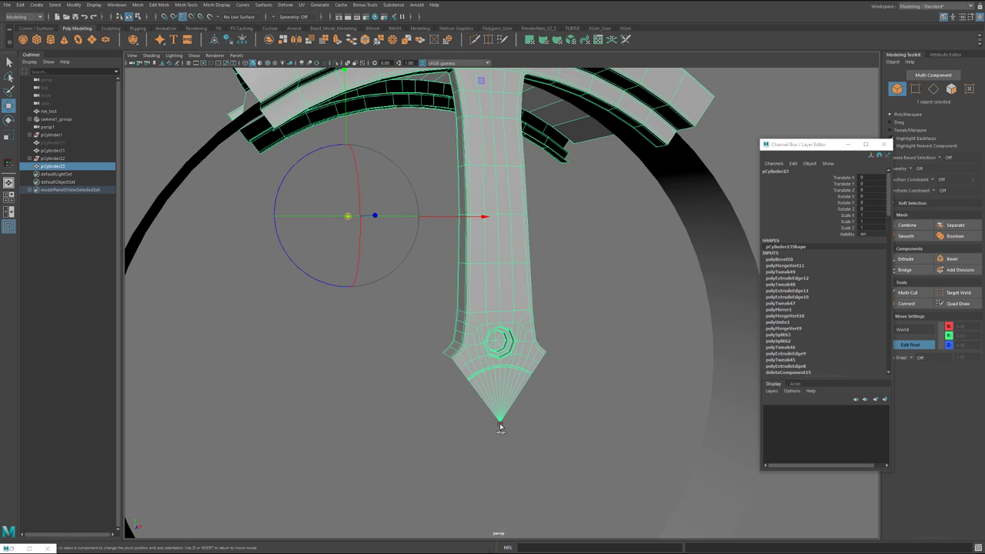
{"action": "left_click", "coordinate": [500, 424]}
{"action": "left_click_drag", "start_coordinate": [563, 374], "coordinate": [515, 374], "text": "alt"}
{"action": "key", "text": "d"}
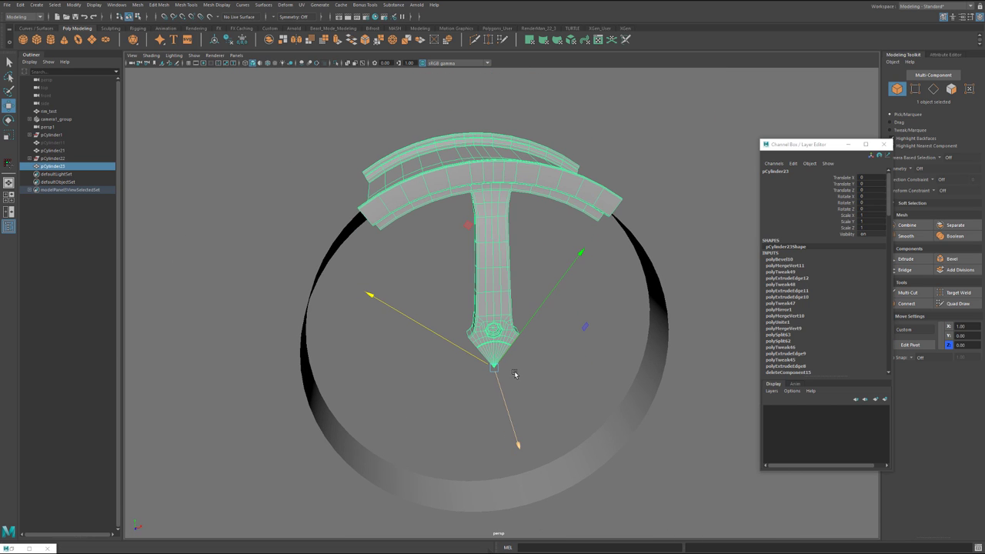
Step: Use Duplicate Special to make four copies of the spoke segment rotated 72 degrees around Z, check the full wheel, and undo the duplication
{"action": "left_click", "coordinate": [20, 4]}
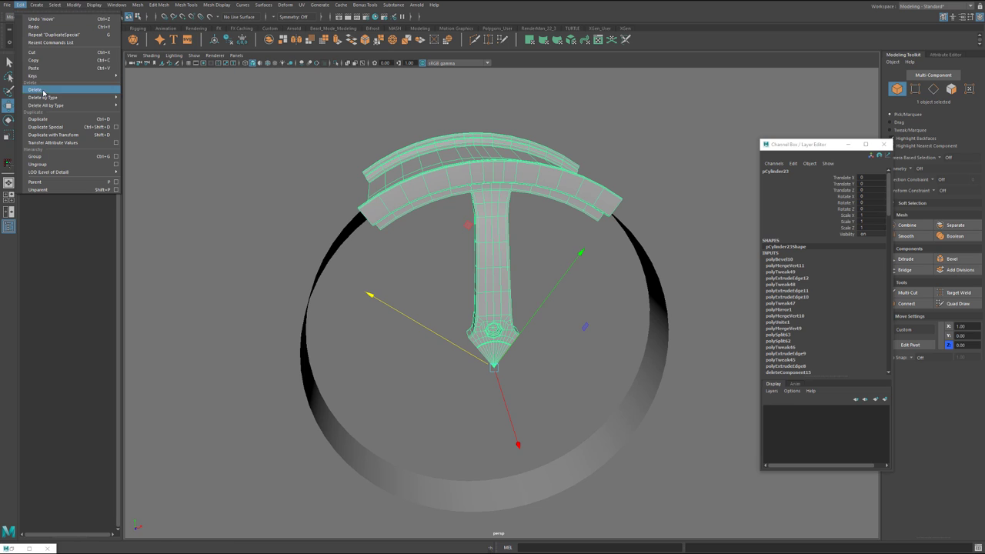
{"action": "left_click", "coordinate": [115, 127]}
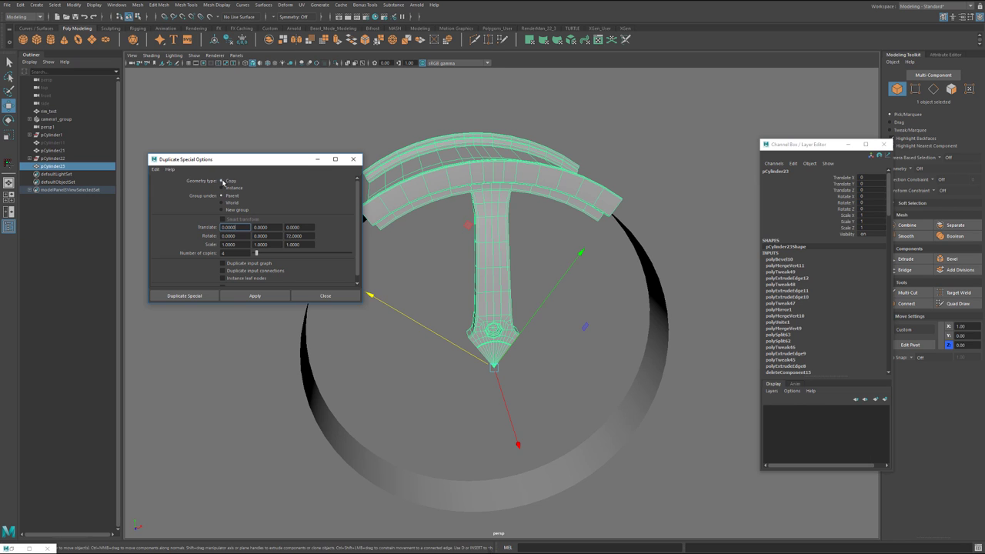
{"action": "left_click", "coordinate": [206, 296]}
{"action": "left_click_drag", "start_coordinate": [408, 314], "coordinate": [399, 289], "text": "alt"}
{"action": "left_click", "coordinate": [422, 188], "text": "shift"}
{"action": "scroll", "coordinate": [422, 331], "scroll_direction": "up", "scroll_amount": 3}
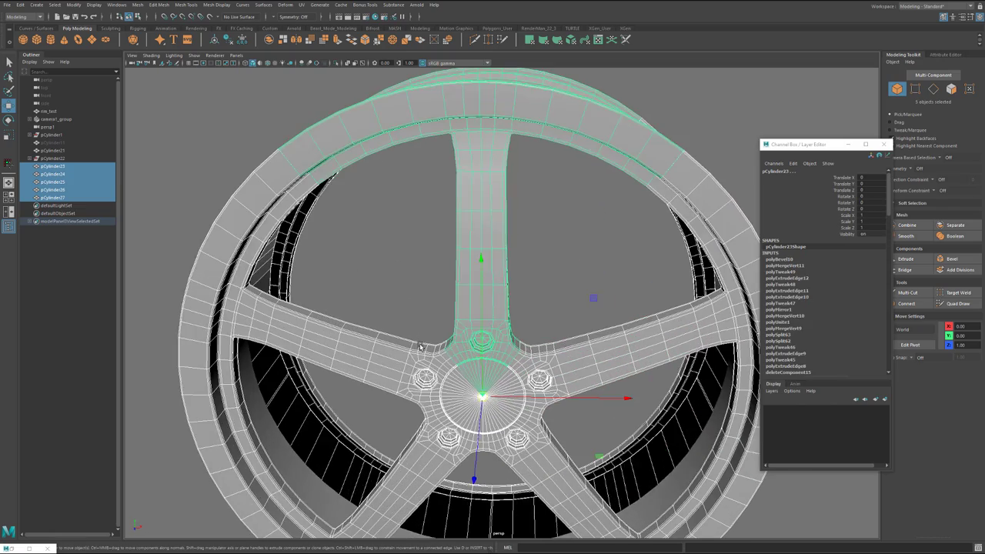
{"action": "mouse_move", "coordinate": [421, 331]}
{"action": "left_mouse_down", "text": "alt"}
{"action": "mouse_move", "coordinate": [383, 301]}
{"action": "mouse_move", "coordinate": [437, 326]}
{"action": "left_mouse_up", "text": "alt"}
{"action": "left_click_drag", "start_coordinate": [462, 285], "coordinate": [462, 312], "text": "alt"}
{"action": "key", "text": "ctrl+z"}
{"action": "key", "text": "ctrl+z"}
Step: Create a polygon cylinder for the bolt and set its Subdivisions Axis to 6 and Subdivisions Caps to 1
{"action": "key", "text": "f"}
{"action": "scroll", "coordinate": [488, 343], "scroll_direction": "up", "scroll_amount": 5}
{"action": "middle_click_drag", "start_coordinate": [488, 518], "coordinate": [478, 384], "text": "alt"}
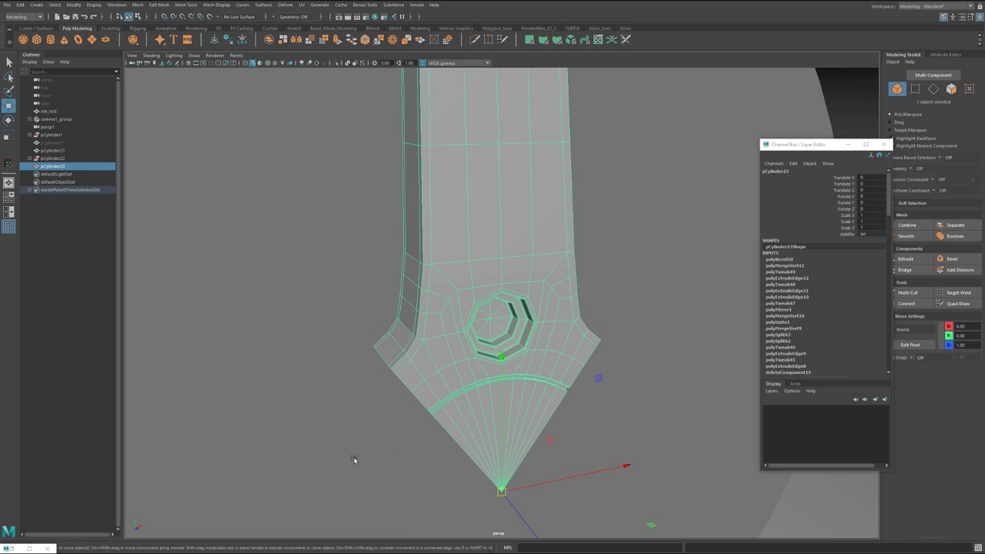
{"action": "scroll", "coordinate": [546, 328], "scroll_direction": "up", "scroll_amount": 8}
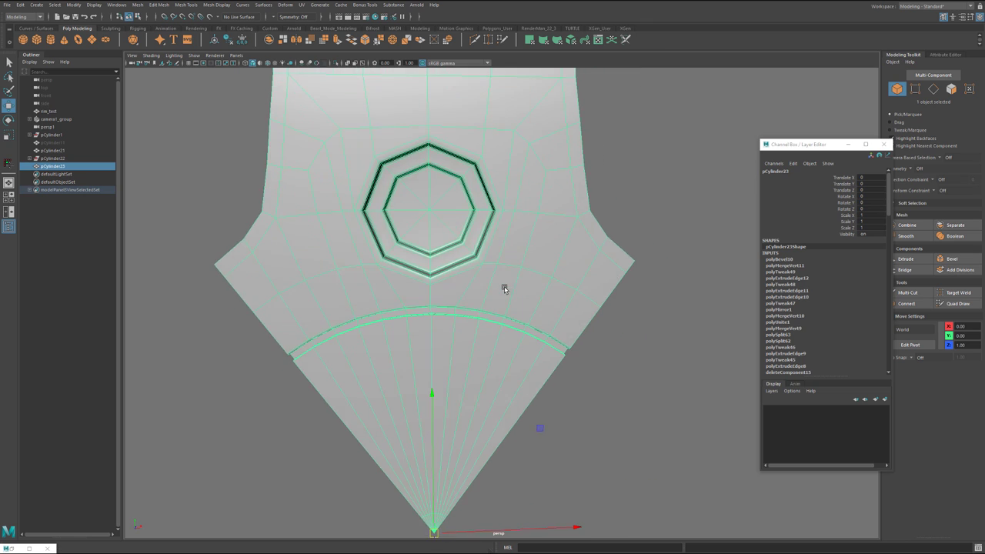
{"action": "middle_click_drag", "start_coordinate": [464, 253], "coordinate": [487, 245], "text": "alt"}
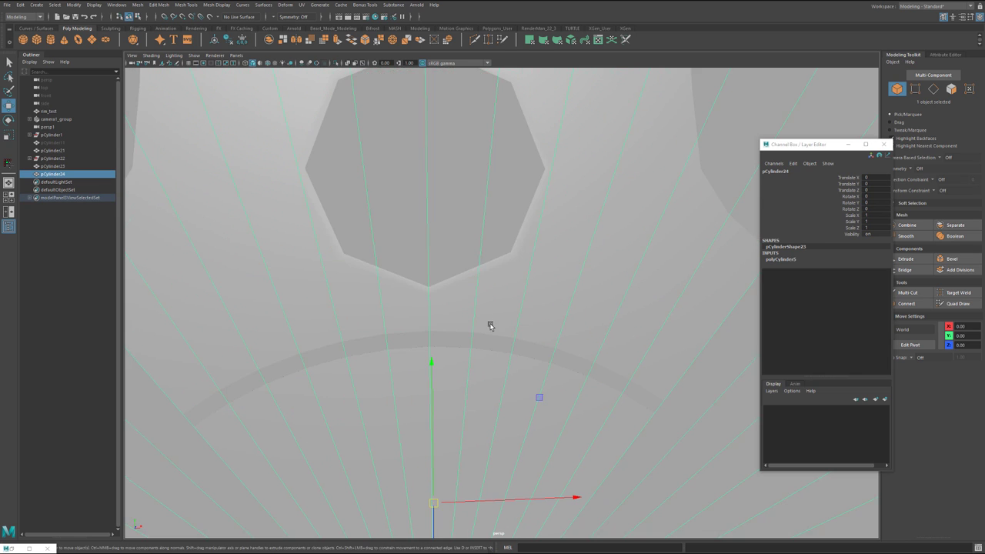
{"action": "scroll", "coordinate": [490, 330], "scroll_direction": "down", "scroll_amount": 10}
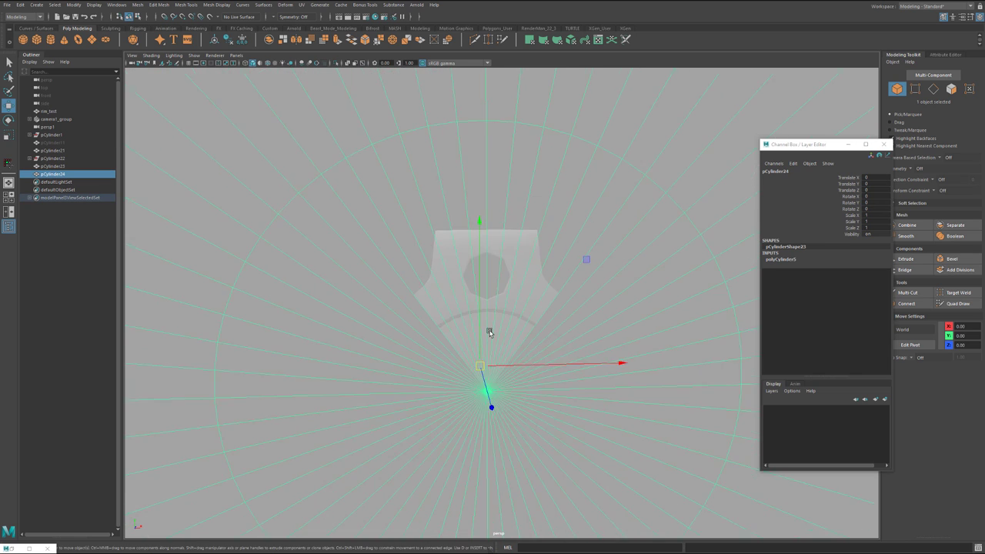
{"action": "left_click", "coordinate": [776, 260]}
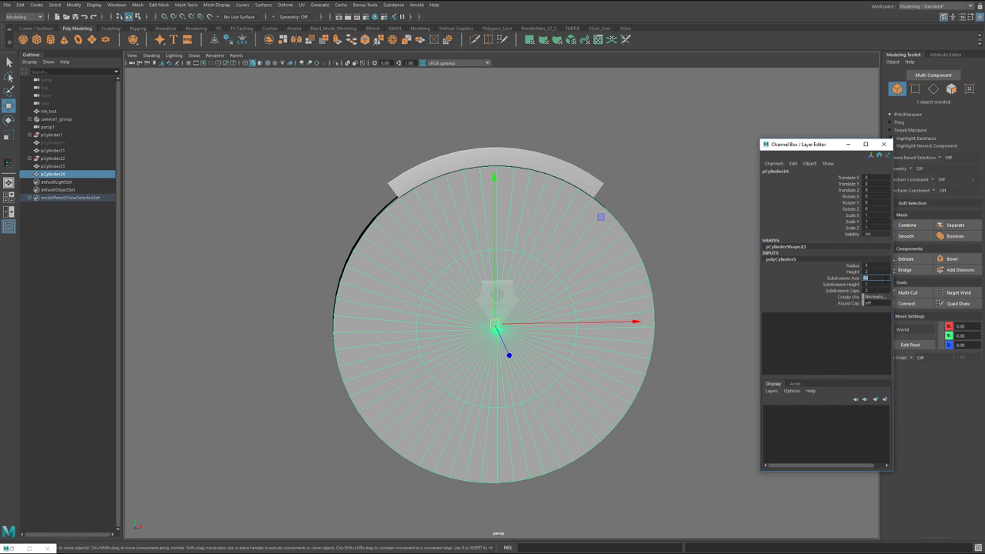
{"action": "type", "text": "6"}
{"action": "key", "text": "Return"}
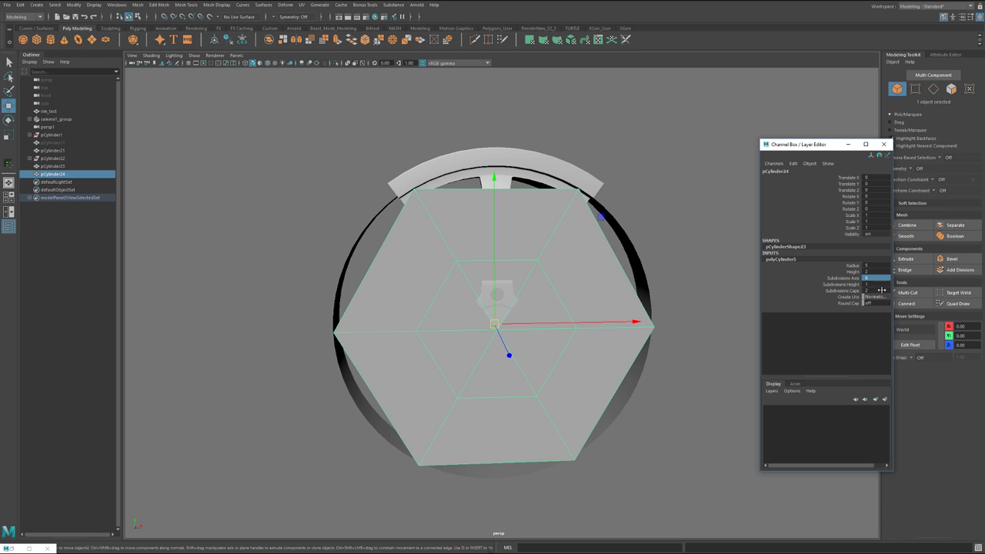
{"action": "left_click", "coordinate": [876, 289]}
{"action": "type", "text": "1"}
{"action": "key", "text": "Return"}
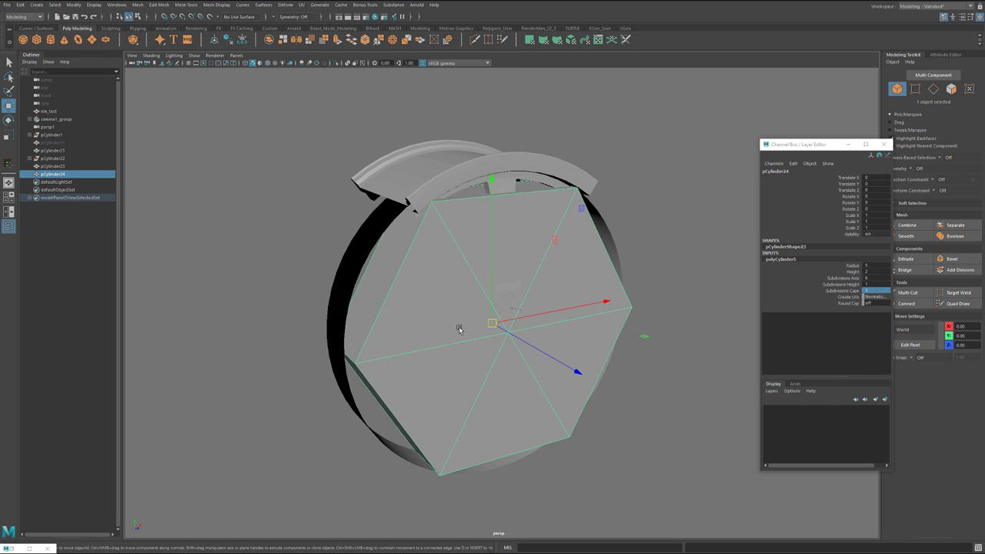
Step: Scale the hexagonal cylinder to about 0.074 in X and Y and 0.531 in Z
{"action": "key", "text": "r"}
{"action": "left_click_drag", "start_coordinate": [491, 324], "coordinate": [488, 324]}
{"action": "left_click_drag", "start_coordinate": [488, 324], "coordinate": [406, 325]}
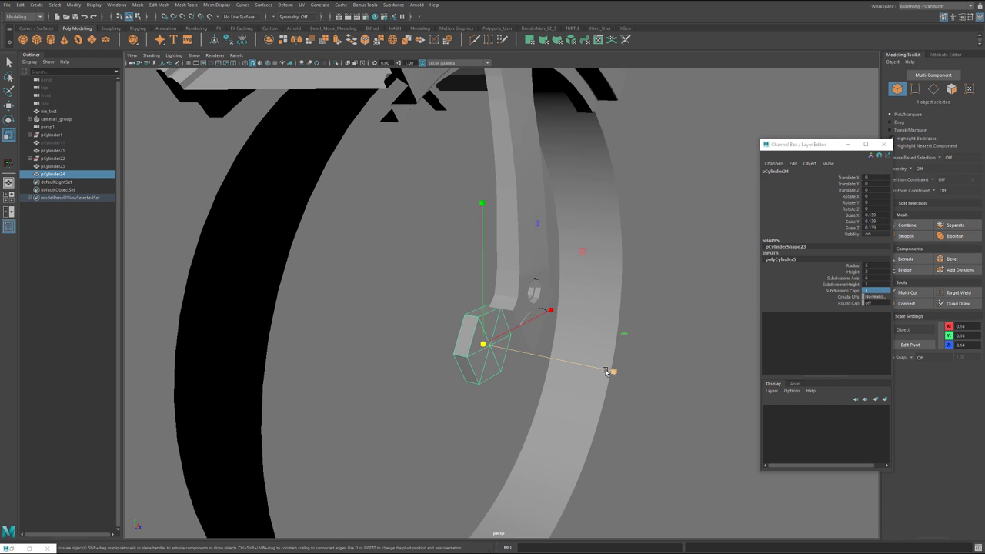
{"action": "left_click_drag", "start_coordinate": [605, 371], "coordinate": [923, 423]}
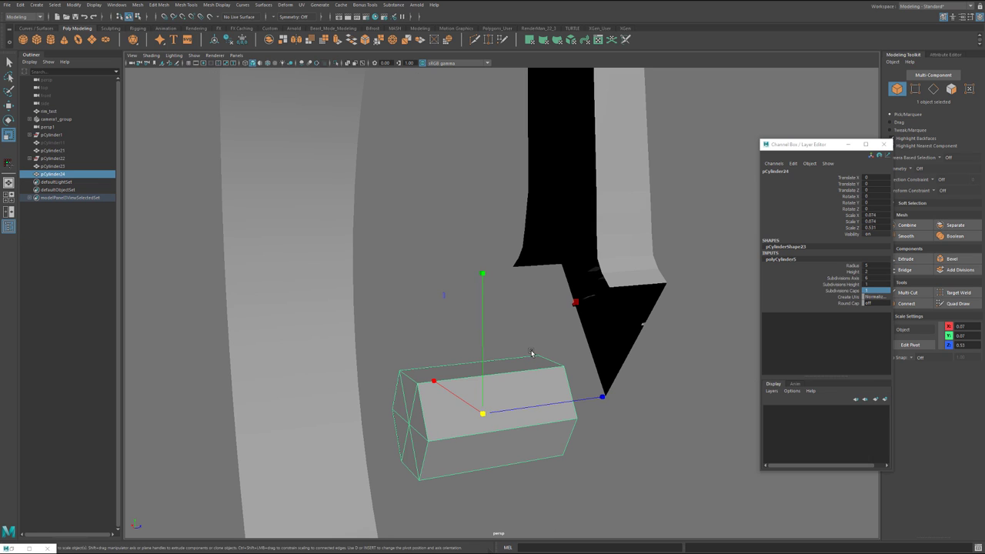
Step: Move the hexagonal cylinder's pivot to the center of its rear end cap
{"action": "key", "text": "d"}
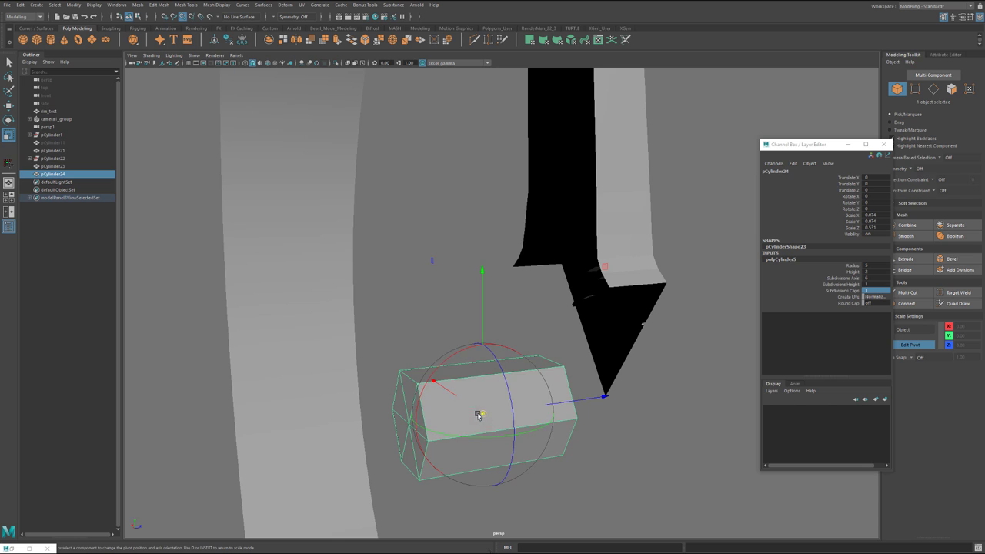
{"action": "left_click", "coordinate": [422, 417]}
{"action": "key", "text": "w"}
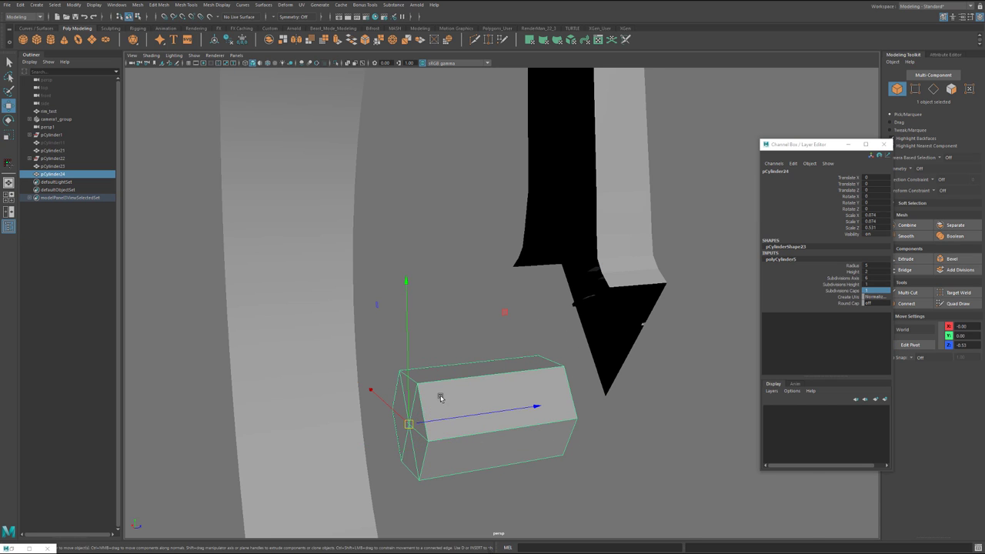
Step: Snap the hexagonal cylinder to the center of the spoke's bolt hole and scale it to fit inside the hole
{"action": "key", "text": "space"}
{"action": "key", "text": "space"}
{"action": "key", "text": "v"}
{"action": "left_click_drag", "start_coordinate": [564, 347], "coordinate": [565, 210]}
{"action": "scroll", "coordinate": [530, 226], "scroll_direction": "up", "scroll_amount": 3}
{"action": "scroll", "coordinate": [529, 225], "scroll_direction": "up", "scroll_amount": 2}
{"action": "middle_click_drag", "start_coordinate": [598, 219], "coordinate": [508, 382], "text": "alt"}
{"action": "key", "text": "r"}
{"action": "left_click_drag", "start_coordinate": [538, 306], "coordinate": [367, 334]}
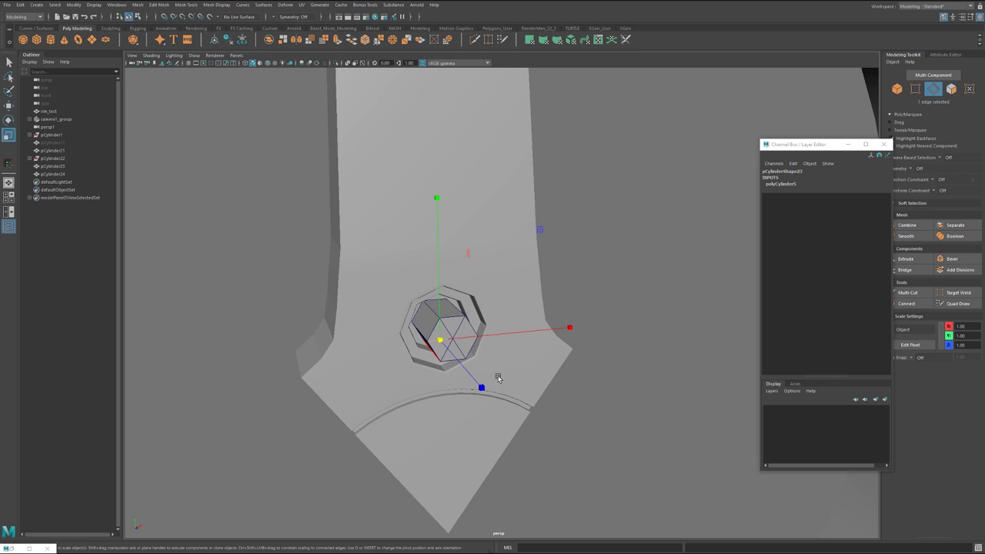
Step: Bevel all of the hexagonal bolt's edges except the radial ones on its end caps, with 2 segments and an offset of 0.15
{"action": "left_click_drag", "start_coordinate": [530, 414], "coordinate": [277, 202]}
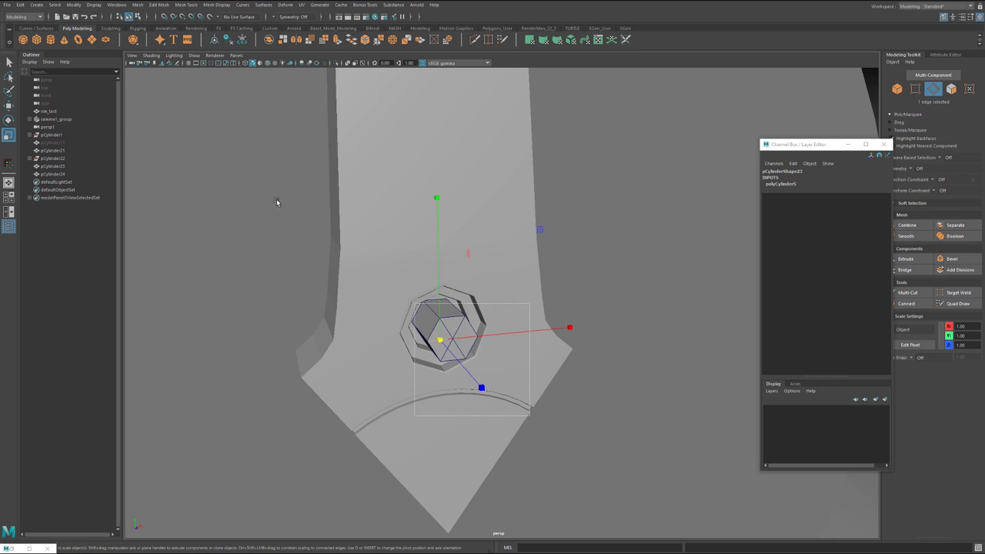
{"action": "scroll", "coordinate": [387, 288], "scroll_direction": "up", "scroll_amount": 5}
{"action": "left_click_drag", "start_coordinate": [387, 288], "coordinate": [369, 275], "text": "alt"}
{"action": "middle_click_drag", "start_coordinate": [370, 275], "coordinate": [414, 276], "text": "alt"}
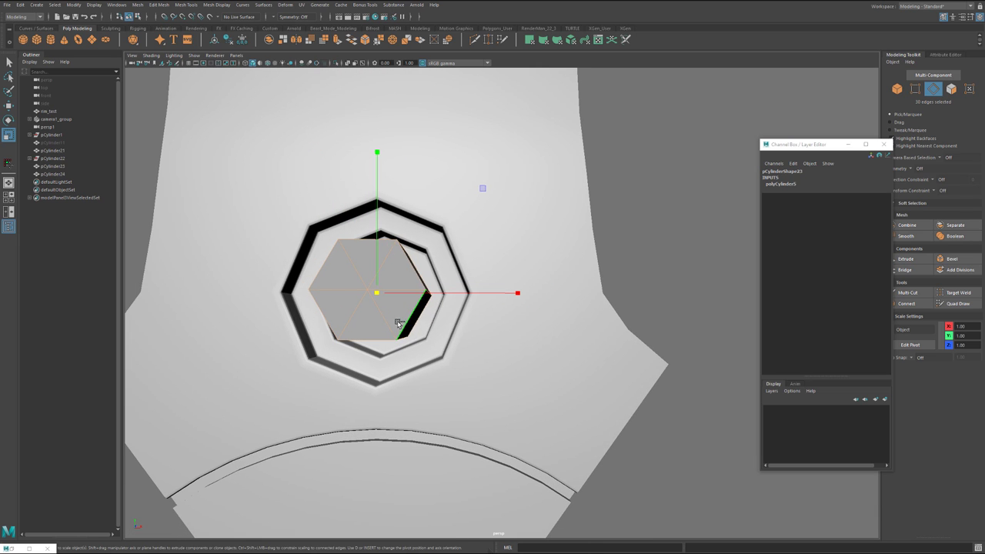
{"action": "left_click_drag", "start_coordinate": [398, 325], "coordinate": [340, 271], "text": "ctrl"}
{"action": "left_click_drag", "start_coordinate": [346, 334], "coordinate": [363, 345], "text": "alt"}
{"action": "key", "text": "space"}
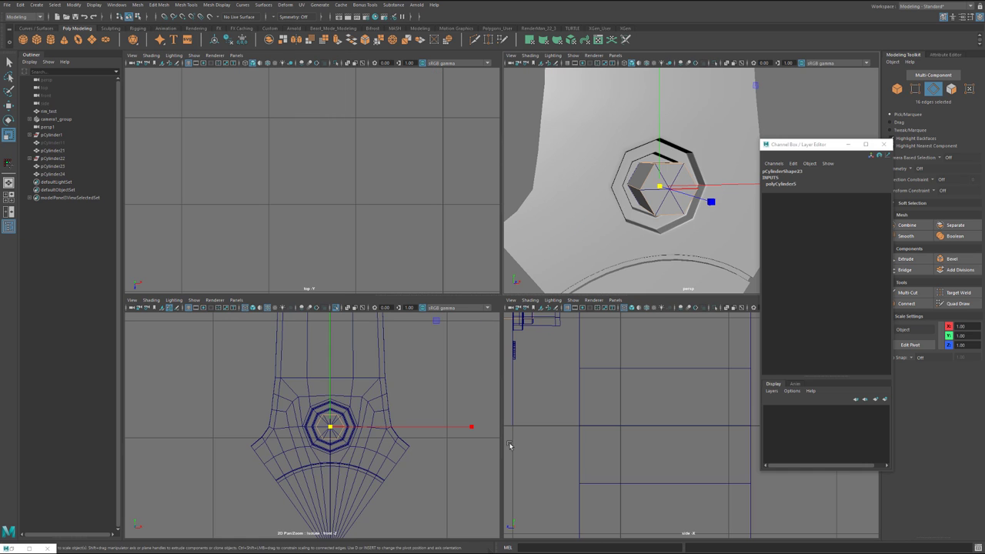
{"action": "scroll", "coordinate": [364, 442], "scroll_direction": "up", "scroll_amount": 5}
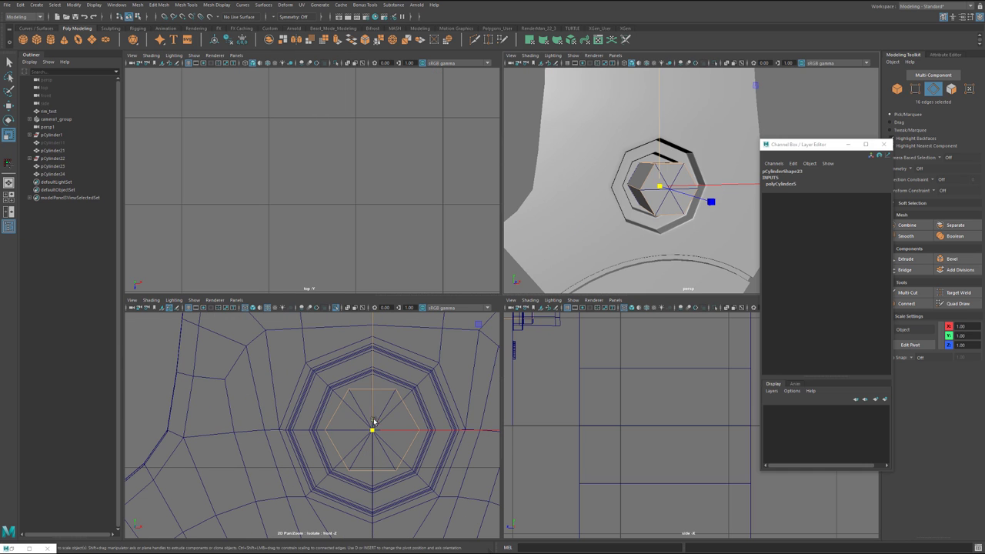
{"action": "key", "text": "space"}
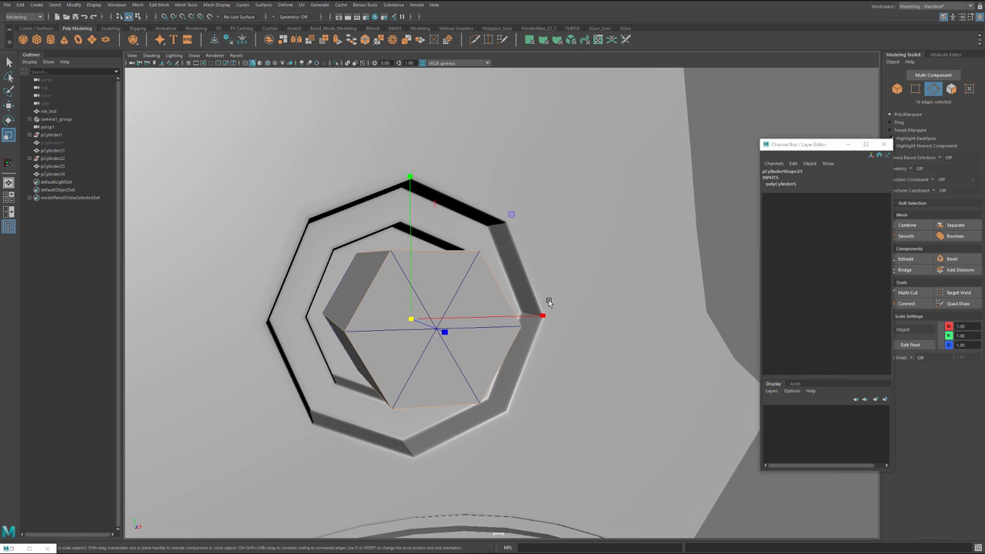
{"action": "key", "text": "ctrl+b"}
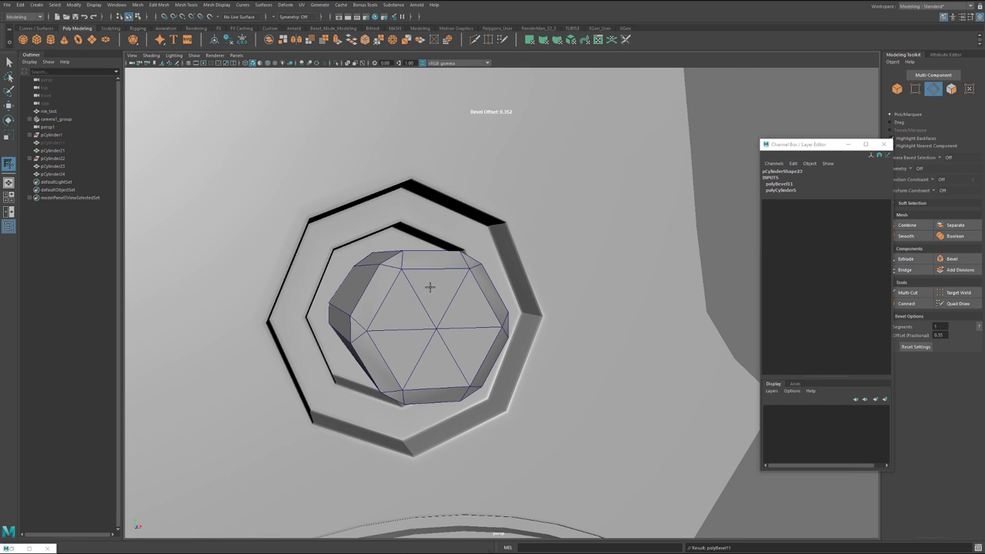
{"action": "left_click_drag", "start_coordinate": [429, 286], "coordinate": [432, 297], "text": "alt"}
{"action": "left_click_drag", "start_coordinate": [466, 416], "coordinate": [447, 416]}
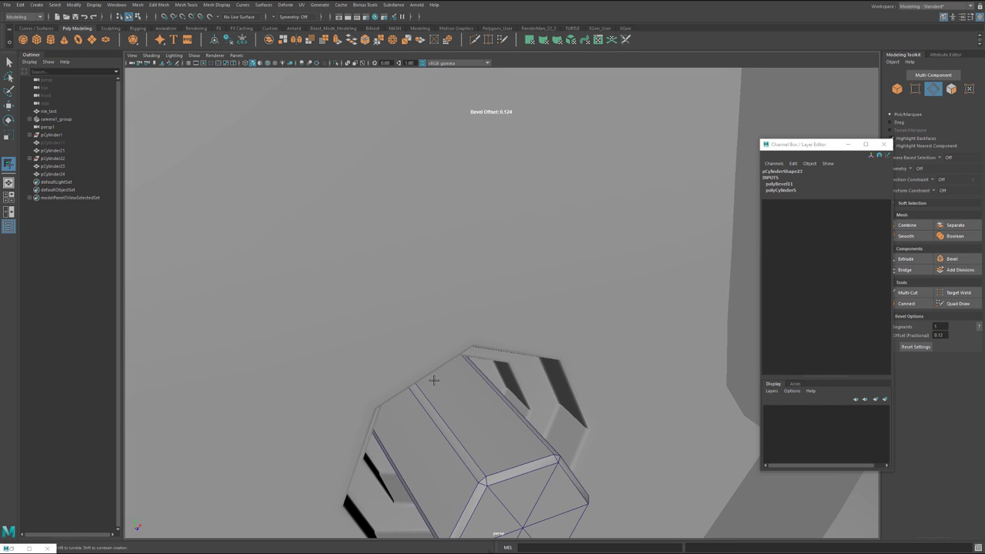
{"action": "left_click_drag", "start_coordinate": [435, 381], "coordinate": [399, 308], "text": "alt"}
{"action": "middle_click_drag", "start_coordinate": [388, 266], "coordinate": [390, 267]}
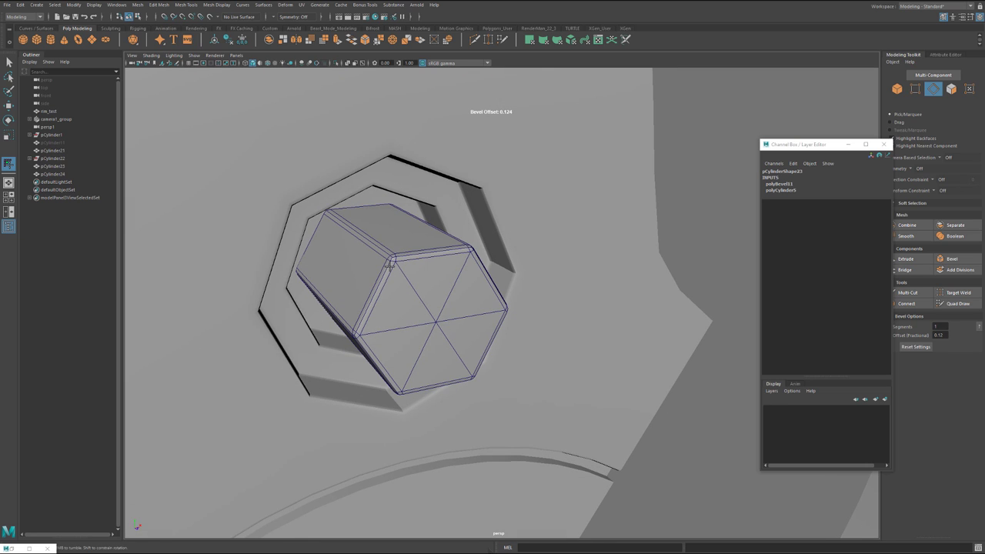
{"action": "left_click_drag", "start_coordinate": [398, 255], "coordinate": [401, 253]}
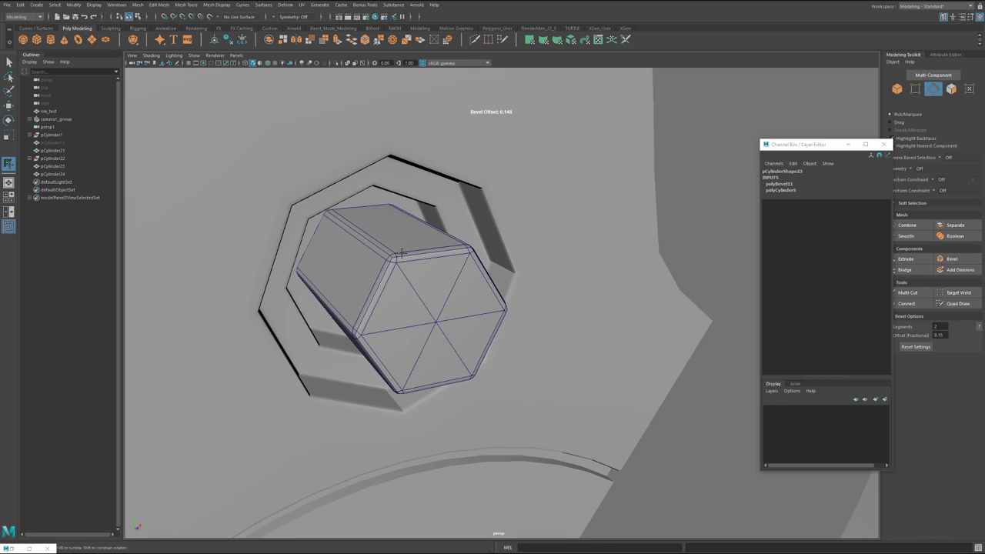
{"action": "key", "text": "q"}
Step: Select the vertices at the bolt's front end and move them along Z to adjust how far the bolt protrudes
{"action": "right_click_drag", "start_coordinate": [414, 242], "coordinate": [439, 231]}
{"action": "scroll", "coordinate": [423, 256], "scroll_direction": "down", "scroll_amount": 4}
{"action": "left_click_drag", "start_coordinate": [423, 257], "coordinate": [358, 295], "text": "alt"}
{"action": "scroll", "coordinate": [361, 296], "scroll_direction": "up", "scroll_amount": 3}
{"action": "middle_click_drag", "start_coordinate": [369, 297], "coordinate": [528, 358], "text": "alt"}
{"action": "key", "text": "F10"}
{"action": "left_click_drag", "start_coordinate": [528, 359], "coordinate": [382, 355], "text": "alt"}
{"action": "left_click_drag", "start_coordinate": [389, 229], "coordinate": [448, 358]}
{"action": "left_click_drag", "start_coordinate": [448, 357], "coordinate": [612, 334], "text": "alt"}
{"action": "key", "text": "w"}
{"action": "left_click_drag", "start_coordinate": [612, 333], "coordinate": [462, 326], "text": "alt"}
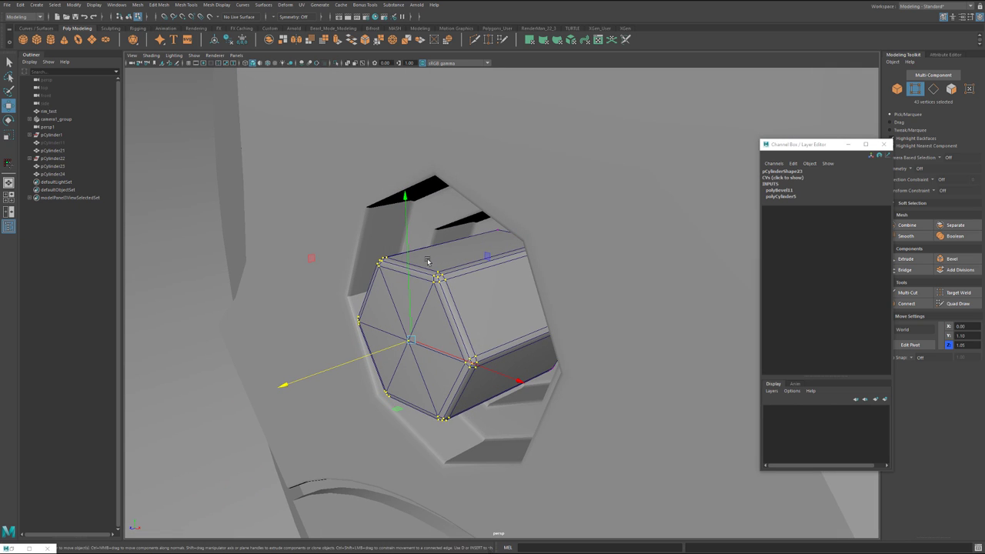
{"action": "left_click_drag", "start_coordinate": [523, 291], "coordinate": [474, 274], "text": "alt"}
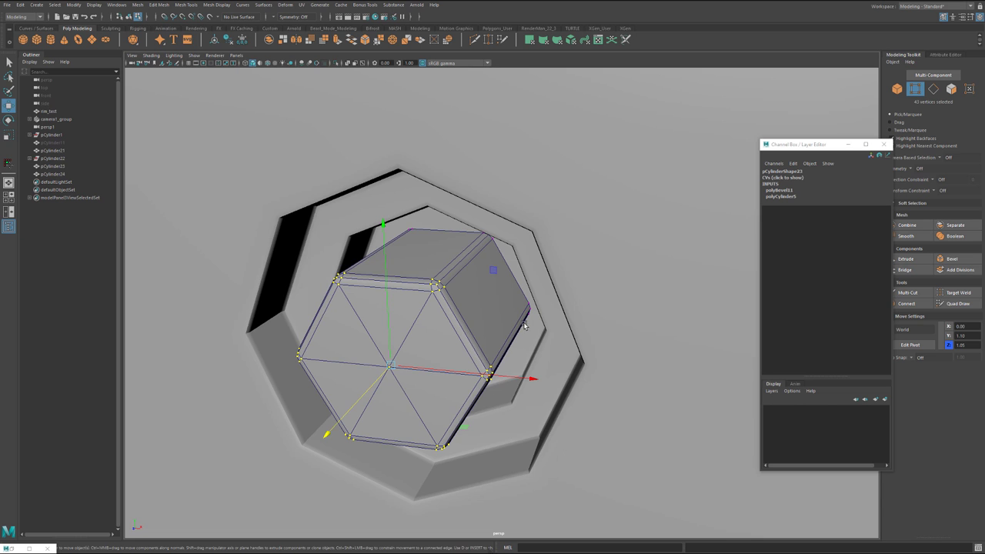
{"action": "left_click_drag", "start_coordinate": [524, 326], "coordinate": [522, 272], "text": "alt"}
Step: Combine the spoke segment and the hexagonal bolt into one mesh
{"action": "scroll", "coordinate": [490, 269], "scroll_direction": "down", "scroll_amount": 5}
{"action": "scroll", "coordinate": [521, 272], "scroll_direction": "down", "scroll_amount": 4}
{"action": "key", "text": "F8"}
{"action": "left_click", "coordinate": [424, 258], "text": "shift"}
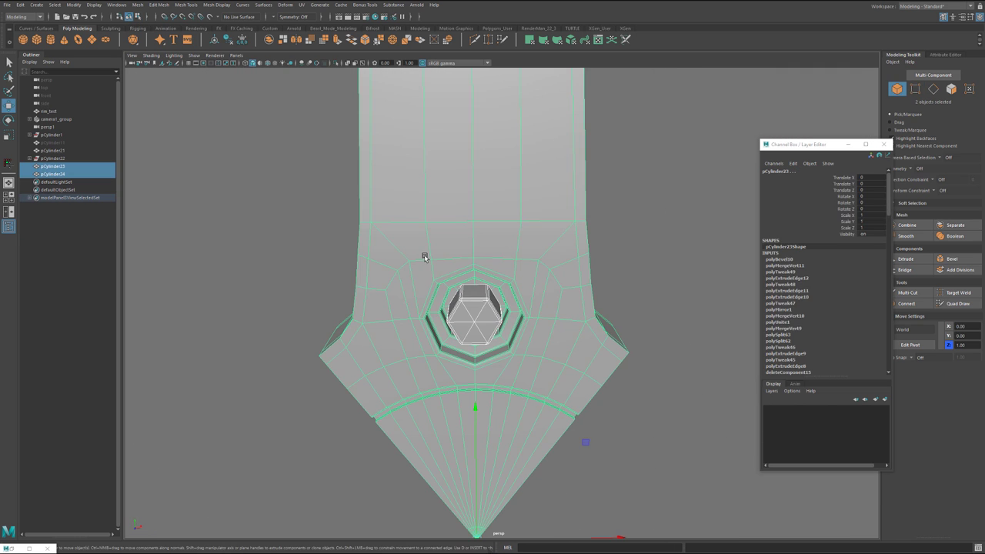
{"action": "left_click", "coordinate": [474, 324]}
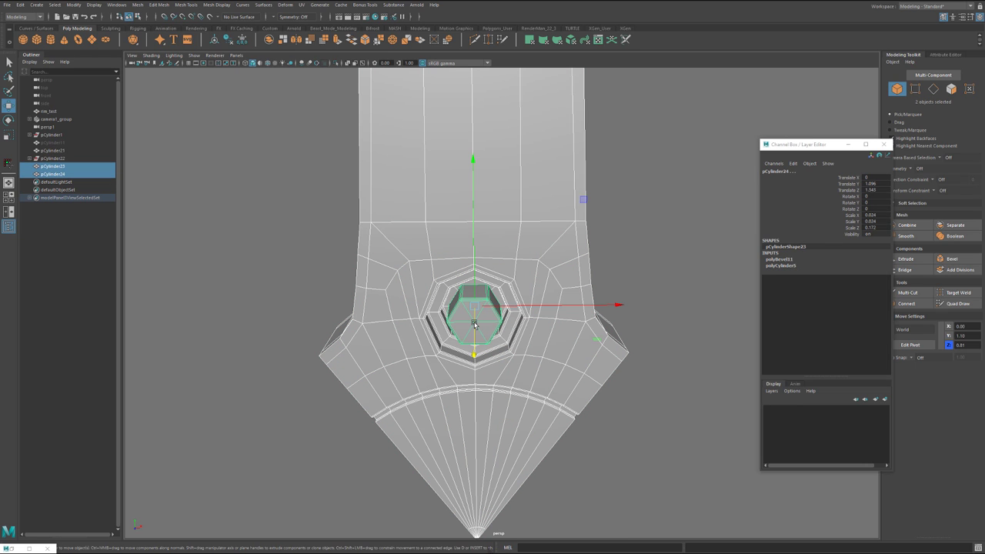
{"action": "key", "text": "ctrl+shift+c"}
{"action": "key", "text": "r"}
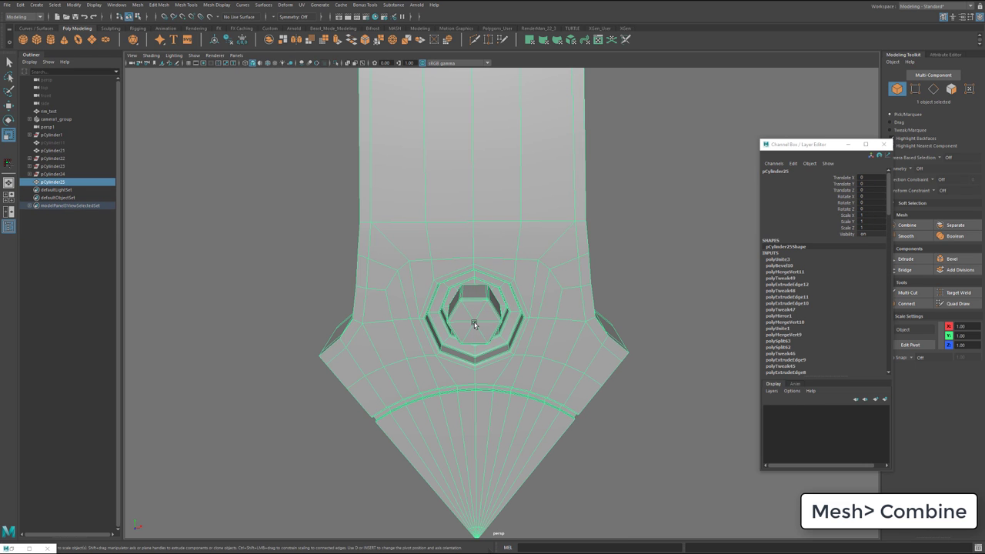
Step: Snap the combined segment's pivot to the vertex at the spoke's pointed tip in the wheel's center
{"action": "scroll", "coordinate": [463, 301], "scroll_direction": "down", "scroll_amount": 8}
{"action": "scroll", "coordinate": [466, 244], "scroll_direction": "down", "scroll_amount": 3}
{"action": "left_click_drag", "start_coordinate": [447, 270], "coordinate": [454, 264], "text": "alt"}
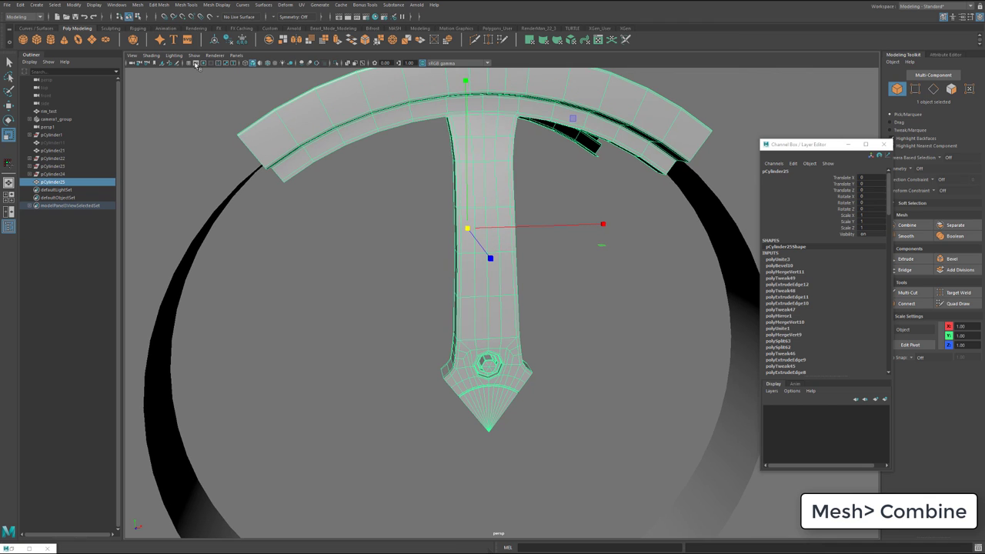
{"action": "left_click_drag", "start_coordinate": [362, 259], "coordinate": [397, 231], "text": "alt"}
{"action": "key", "text": "d"}
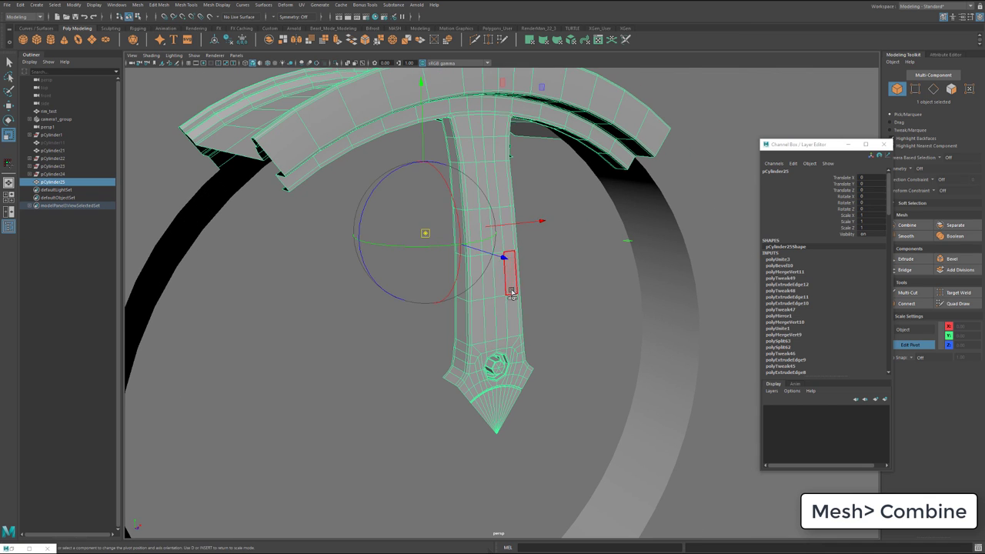
{"action": "scroll", "coordinate": [496, 298], "scroll_direction": "up", "scroll_amount": 5}
{"action": "middle_click_drag", "start_coordinate": [488, 292], "coordinate": [475, 257], "text": "alt"}
{"action": "key", "text": "v"}
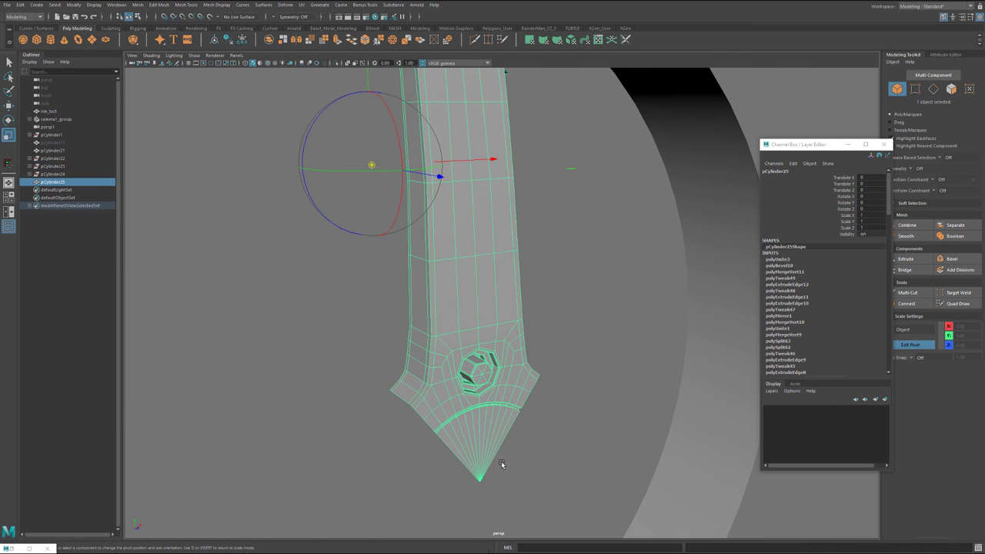
{"action": "left_click", "coordinate": [480, 483]}
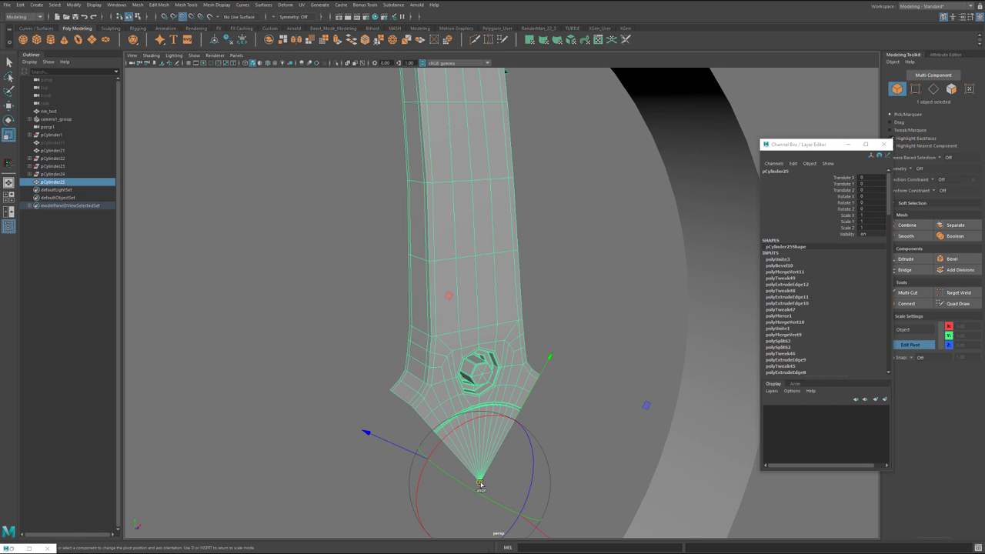
{"action": "key", "text": "w"}
Step: Duplicate the segment around the hub with Duplicate Special, using 4 copies and a Z rotation of 72 degrees
{"action": "scroll", "coordinate": [501, 423], "scroll_direction": "down", "scroll_amount": 5}
{"action": "left_click_drag", "start_coordinate": [501, 423], "coordinate": [468, 370], "text": "alt"}
{"action": "scroll", "coordinate": [468, 369], "scroll_direction": "up", "scroll_amount": 3}
{"action": "middle_click_drag", "start_coordinate": [468, 369], "coordinate": [487, 387], "text": "alt"}
{"action": "left_click_drag", "start_coordinate": [486, 385], "coordinate": [469, 389], "text": "alt"}
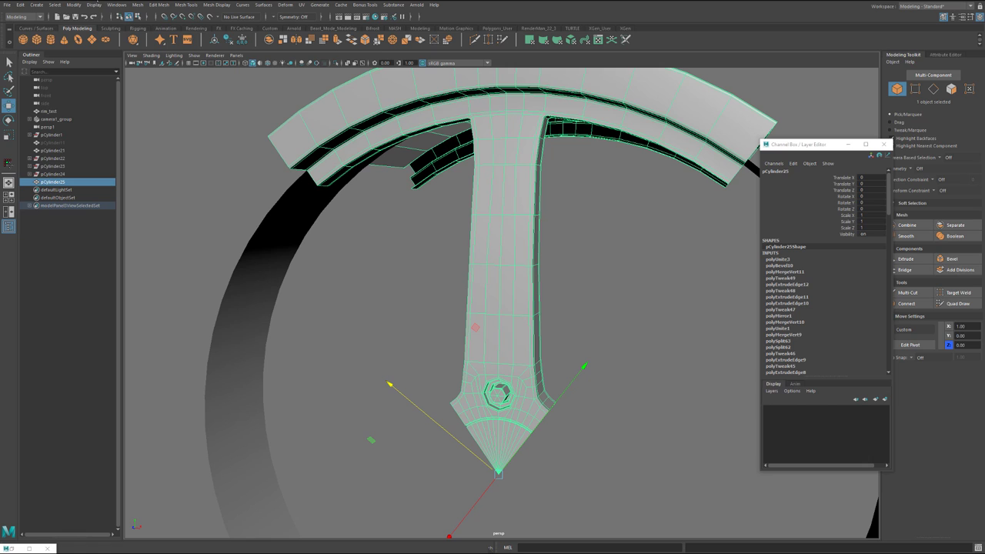
{"action": "left_click", "coordinate": [20, 5]}
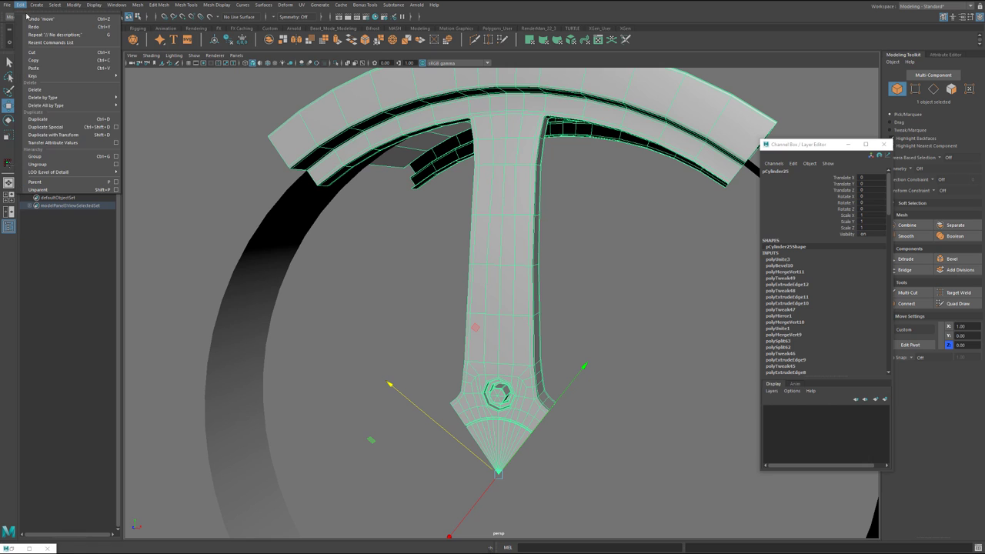
{"action": "left_click", "coordinate": [114, 126]}
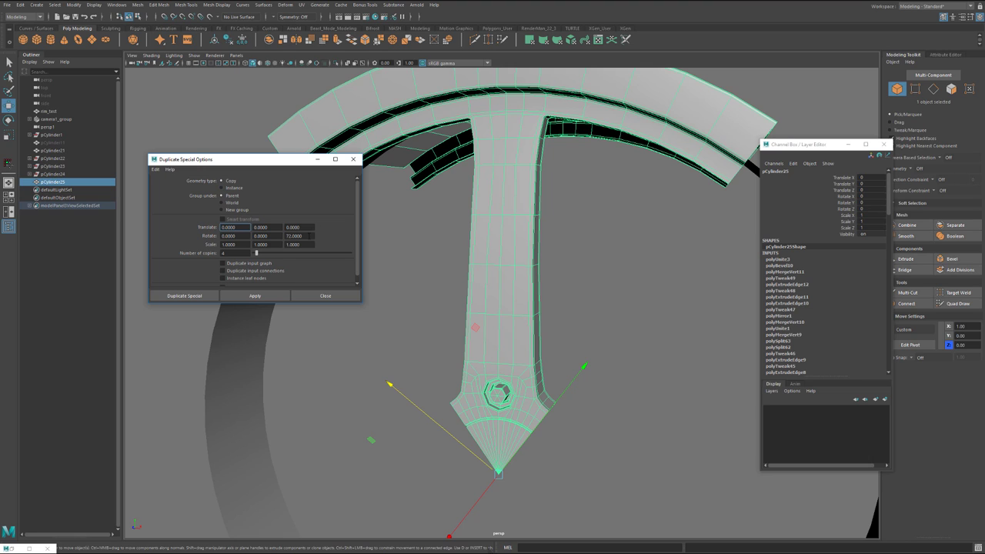
{"action": "left_click_drag", "start_coordinate": [309, 237], "coordinate": [270, 238]}
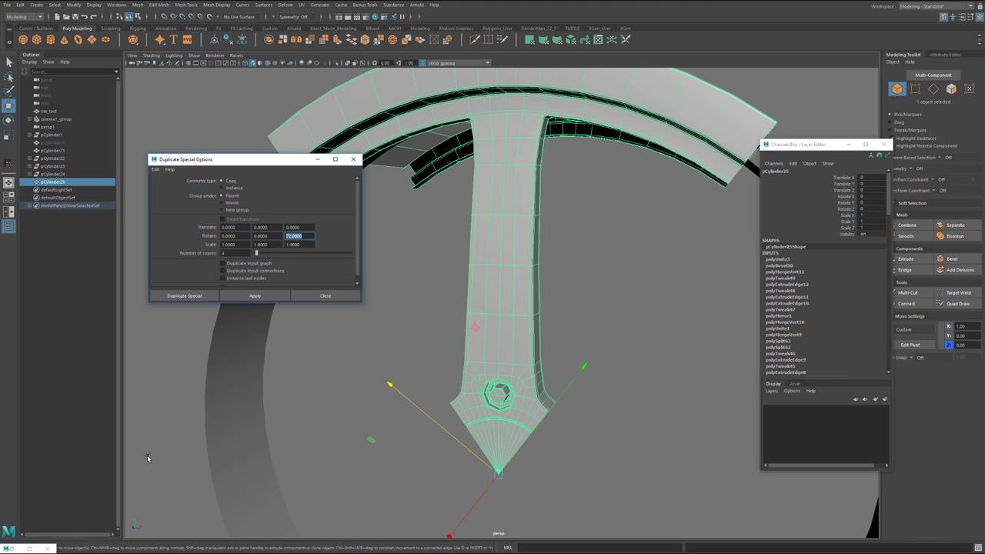
{"action": "left_click", "coordinate": [197, 297]}
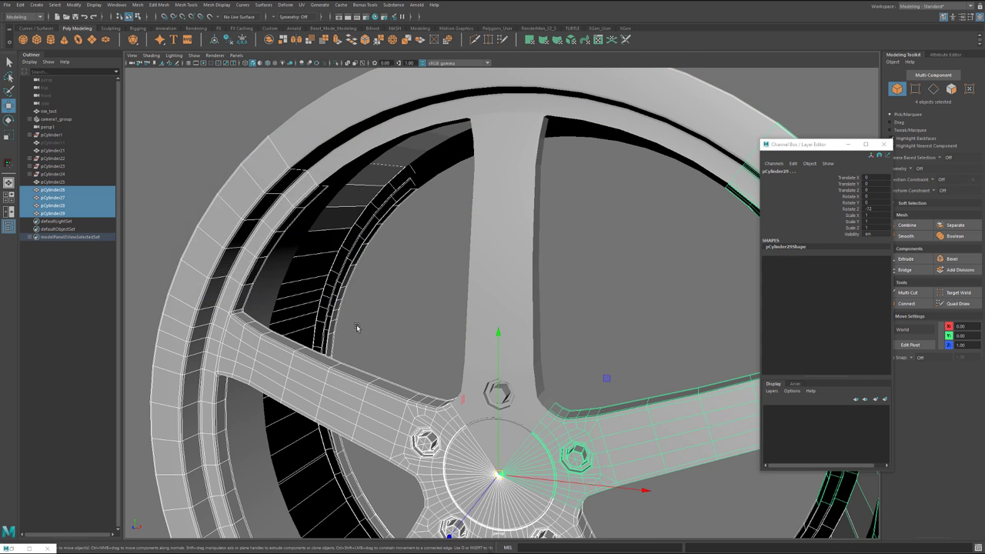
Step: Add the original segment to the four selected copies and combine all five into a single wheel mesh
{"action": "scroll", "coordinate": [357, 327], "scroll_direction": "down", "scroll_amount": 6}
{"action": "left_click_drag", "start_coordinate": [357, 327], "coordinate": [399, 317], "text": "alt"}
{"action": "scroll", "coordinate": [399, 318], "scroll_direction": "up", "scroll_amount": 4}
{"action": "scroll", "coordinate": [450, 345], "scroll_direction": "down", "scroll_amount": 4}
{"action": "left_click_drag", "start_coordinate": [451, 345], "coordinate": [465, 326], "text": "alt"}
{"action": "left_click", "coordinate": [471, 224], "text": "shift"}
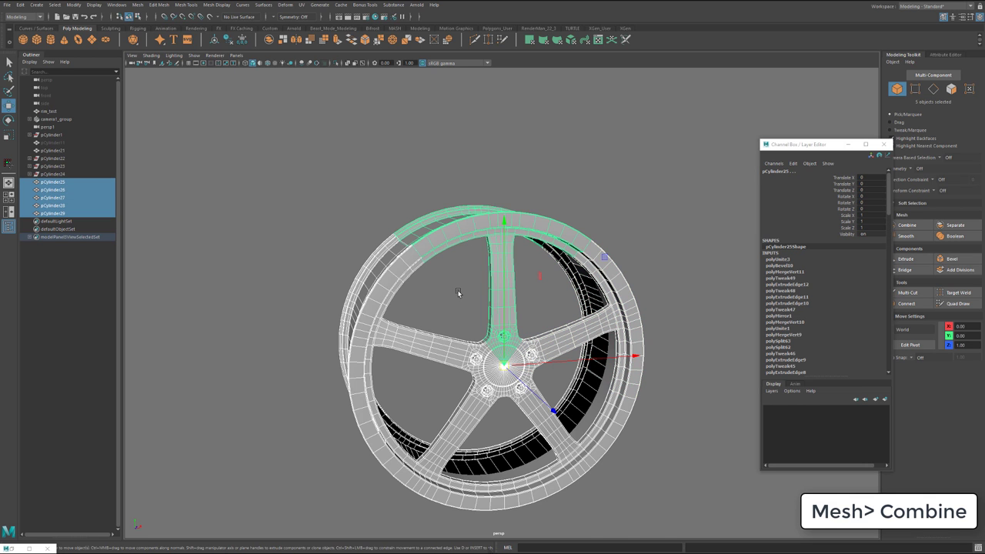
{"action": "scroll", "coordinate": [458, 293], "scroll_direction": "up", "scroll_amount": 3}
{"action": "key", "text": "ctrl+shift+c"}
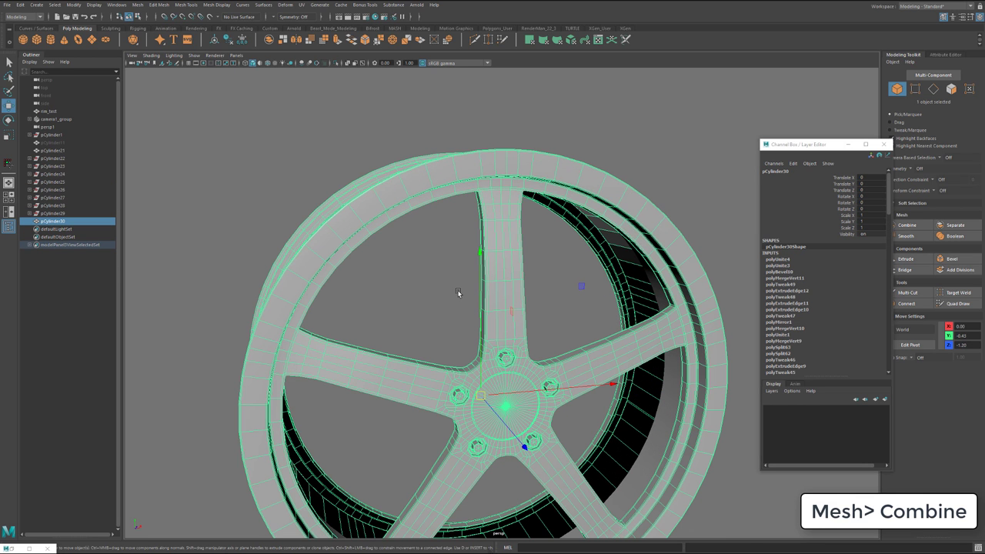
Step: Select all vertices of the combined wheel and merge them with a distance threshold of 0.01
{"action": "key", "text": "F9"}
{"action": "scroll", "coordinate": [459, 292], "scroll_direction": "down", "scroll_amount": 5}
{"action": "left_click_drag", "start_coordinate": [646, 495], "coordinate": [365, 212]}
{"action": "scroll", "coordinate": [420, 269], "scroll_direction": "up", "scroll_amount": 7}
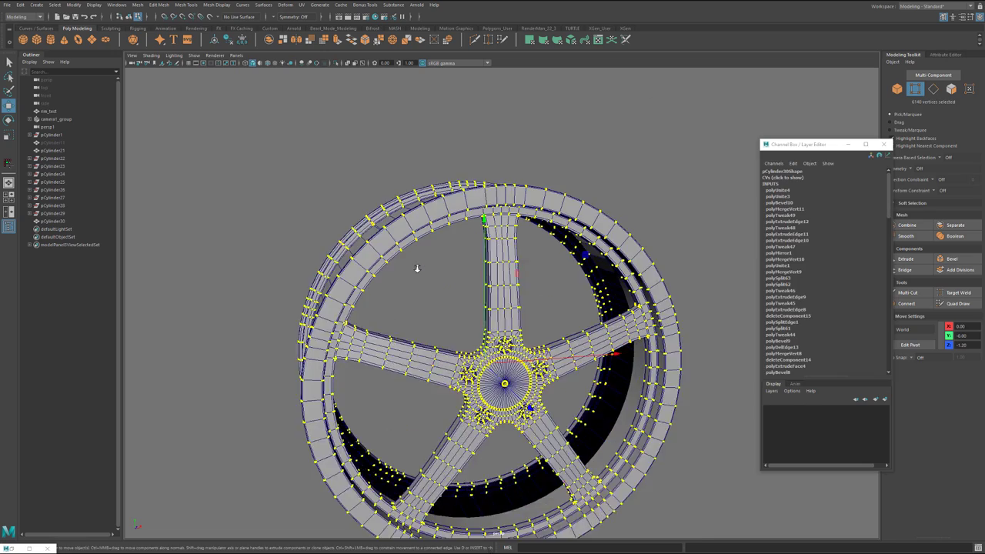
{"action": "key", "text": "ctrl+shift+m"}
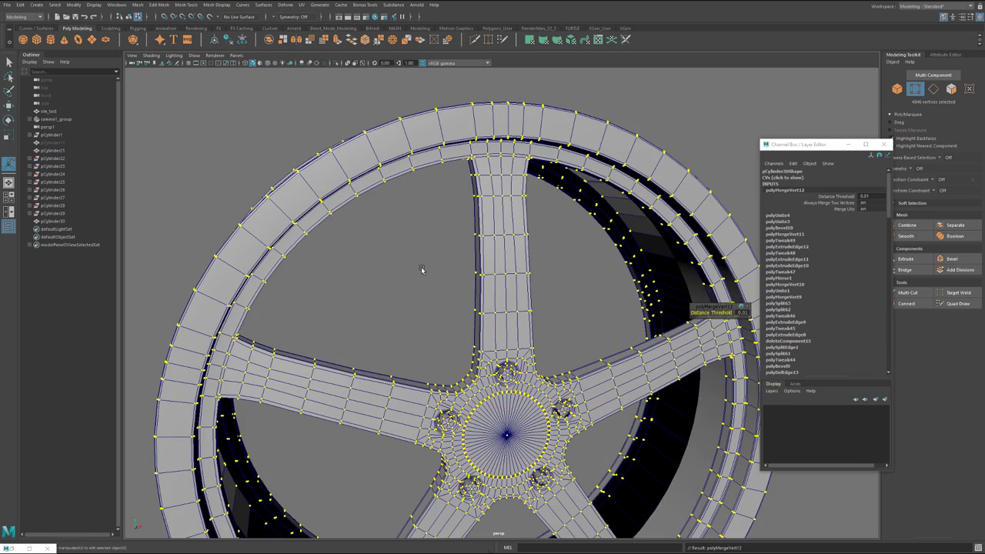
Step: Examine the merged vertices along the rim and spokes and around the bolts and bolt holes
{"action": "scroll", "coordinate": [423, 268], "scroll_direction": "up", "scroll_amount": 6}
{"action": "middle_click_drag", "start_coordinate": [494, 192], "coordinate": [528, 363], "text": "alt"}
{"action": "left_click_drag", "start_coordinate": [528, 363], "coordinate": [534, 310], "text": "alt"}
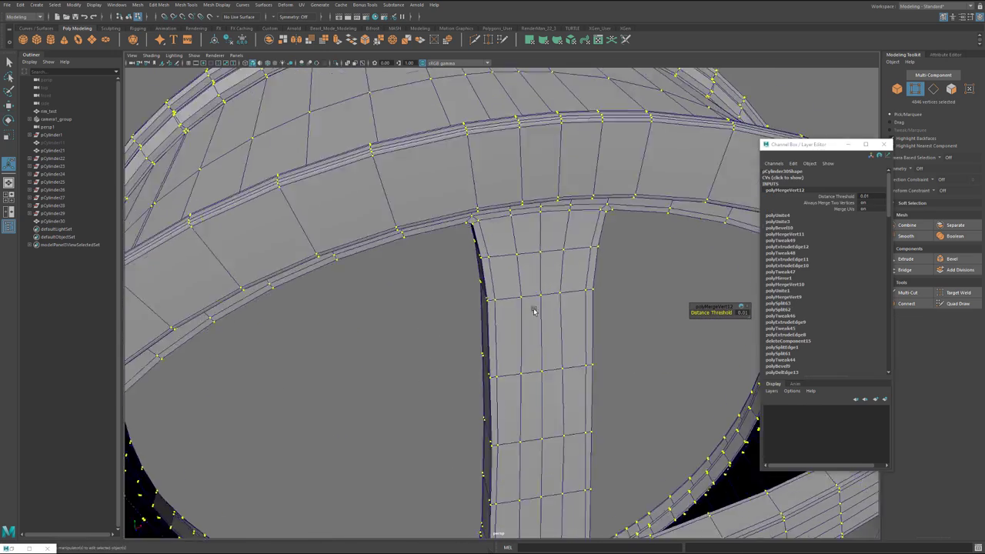
{"action": "scroll", "coordinate": [534, 310], "scroll_direction": "up", "scroll_amount": 3}
{"action": "middle_click_drag", "start_coordinate": [534, 262], "coordinate": [515, 450], "text": "alt"}
{"action": "left_click_drag", "start_coordinate": [515, 450], "coordinate": [500, 365], "text": "alt"}
{"action": "middle_click_drag", "start_coordinate": [493, 424], "coordinate": [468, 232], "text": "alt"}
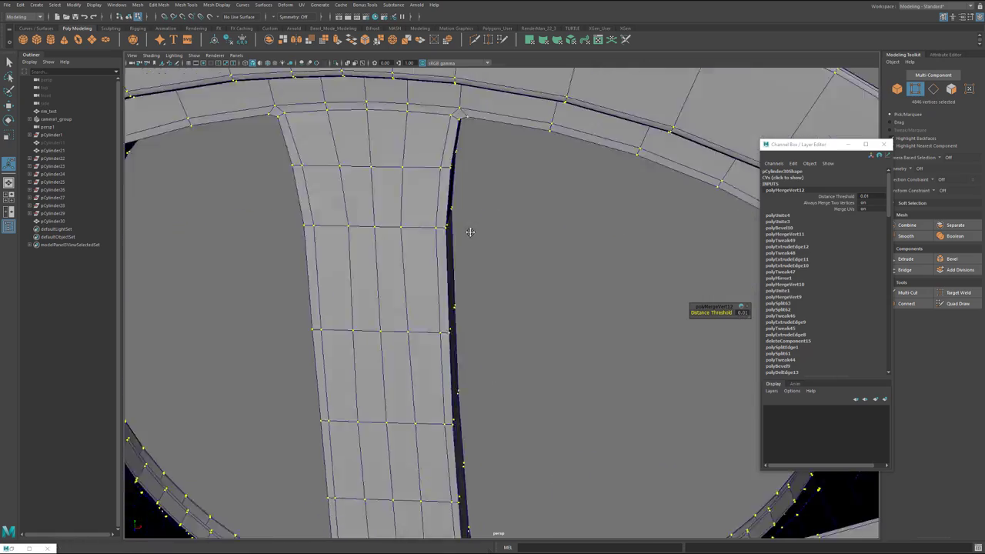
{"action": "middle_click_drag", "start_coordinate": [469, 446], "coordinate": [505, 251], "text": "alt"}
{"action": "left_click_drag", "start_coordinate": [504, 252], "coordinate": [512, 311], "text": "alt"}
{"action": "scroll", "coordinate": [495, 391], "scroll_direction": "up", "scroll_amount": 7}
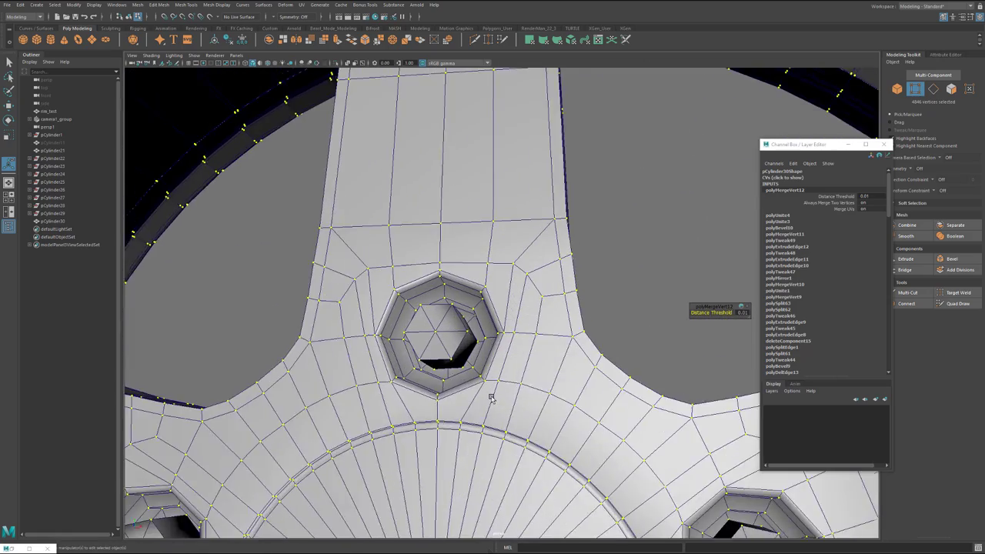
{"action": "left_click_drag", "start_coordinate": [474, 343], "coordinate": [472, 393], "text": "alt"}
{"action": "scroll", "coordinate": [473, 393], "scroll_direction": "down", "scroll_amount": 15}
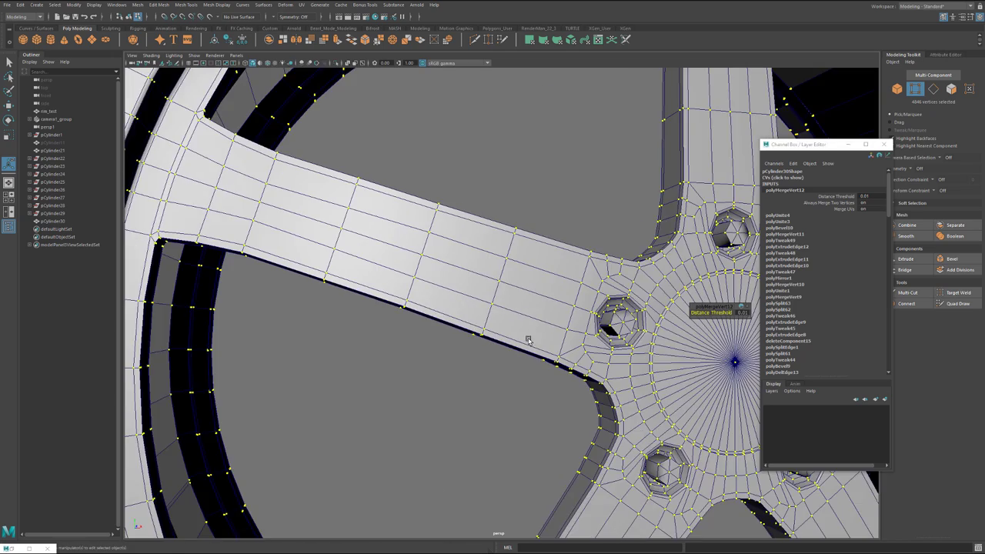
{"action": "scroll", "coordinate": [526, 383], "scroll_direction": "up", "scroll_amount": 4}
{"action": "middle_click_drag", "start_coordinate": [574, 339], "coordinate": [411, 414], "text": "alt"}
{"action": "scroll", "coordinate": [424, 402], "scroll_direction": "up", "scroll_amount": 3}
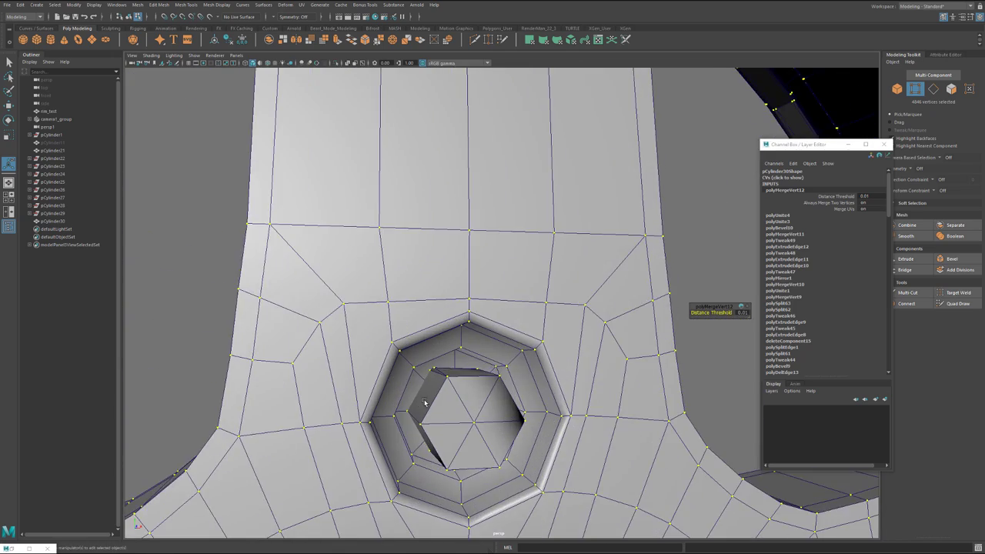
{"action": "left_click_drag", "start_coordinate": [424, 403], "coordinate": [463, 402], "text": "alt"}
Step: Undo the vertex merge and remove the vertices of the hexagonal bolts around the hub from the wheel's vertex selection
{"action": "key", "text": "ctrl+z"}
{"action": "scroll", "coordinate": [463, 401], "scroll_direction": "down", "scroll_amount": 3}
{"action": "middle_click_drag", "start_coordinate": [463, 402], "coordinate": [438, 225], "text": "alt"}
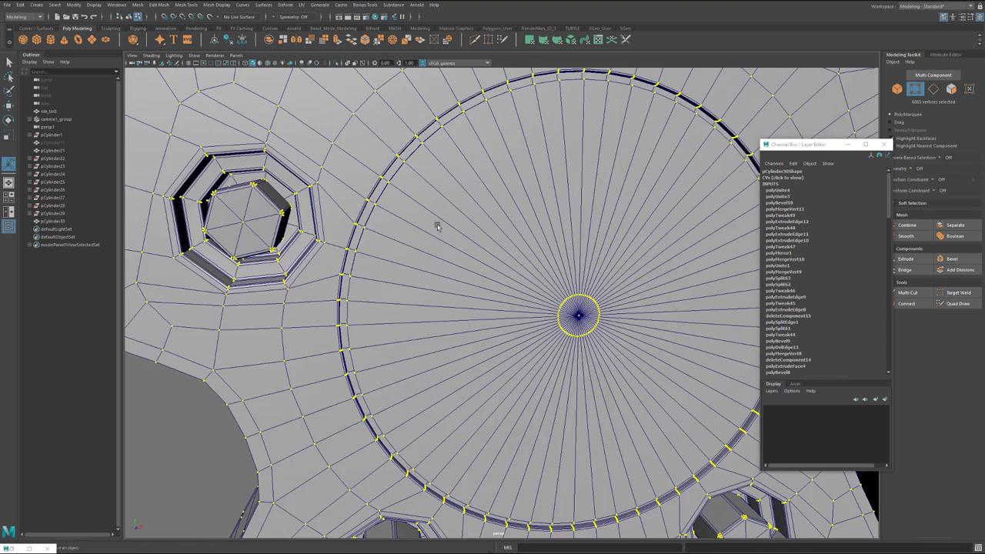
{"action": "left_click_drag", "start_coordinate": [437, 227], "coordinate": [413, 277], "text": "alt"}
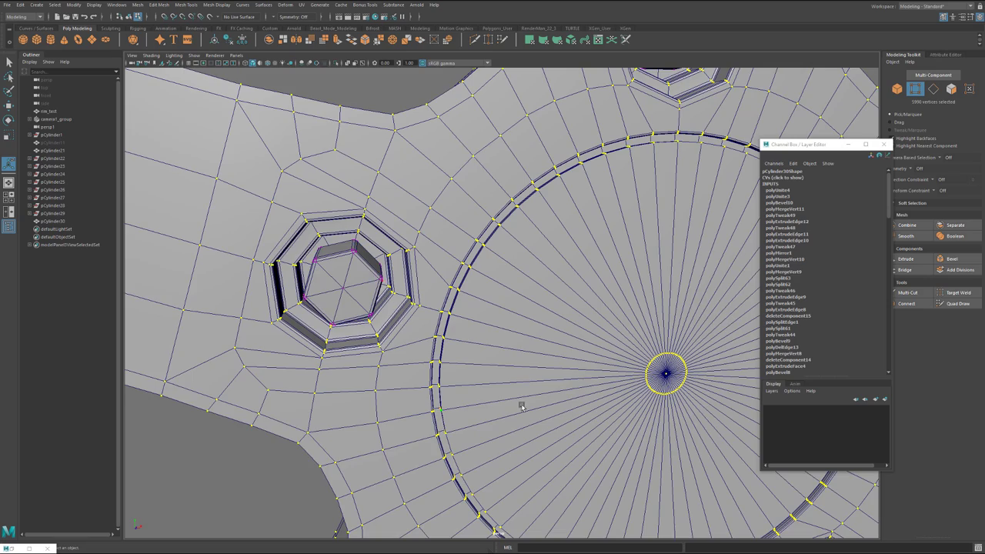
{"action": "left_click_drag", "start_coordinate": [522, 406], "coordinate": [291, 413], "text": "alt"}
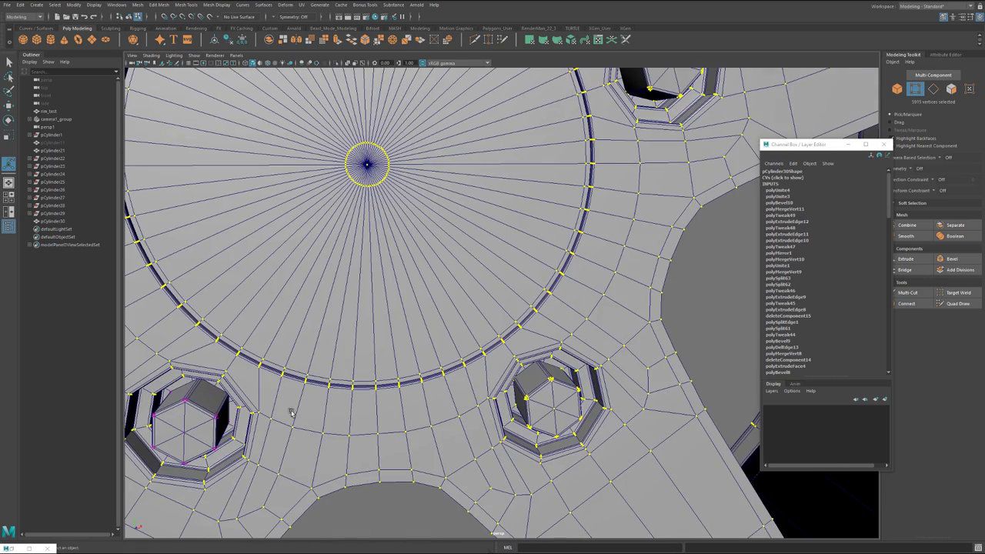
{"action": "left_click_drag", "start_coordinate": [549, 374], "coordinate": [647, 226], "text": "alt"}
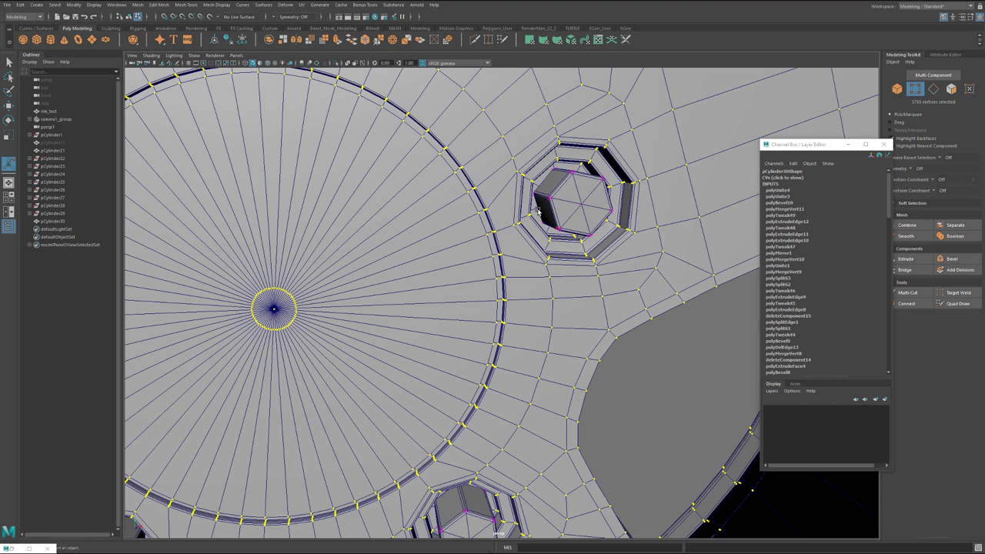
{"action": "left_click_drag", "start_coordinate": [538, 210], "coordinate": [593, 493], "text": "alt"}
Step: Merge the remaining selected wheel vertices with a distance threshold of 0.001 and return to object selection
{"action": "key", "text": "g"}
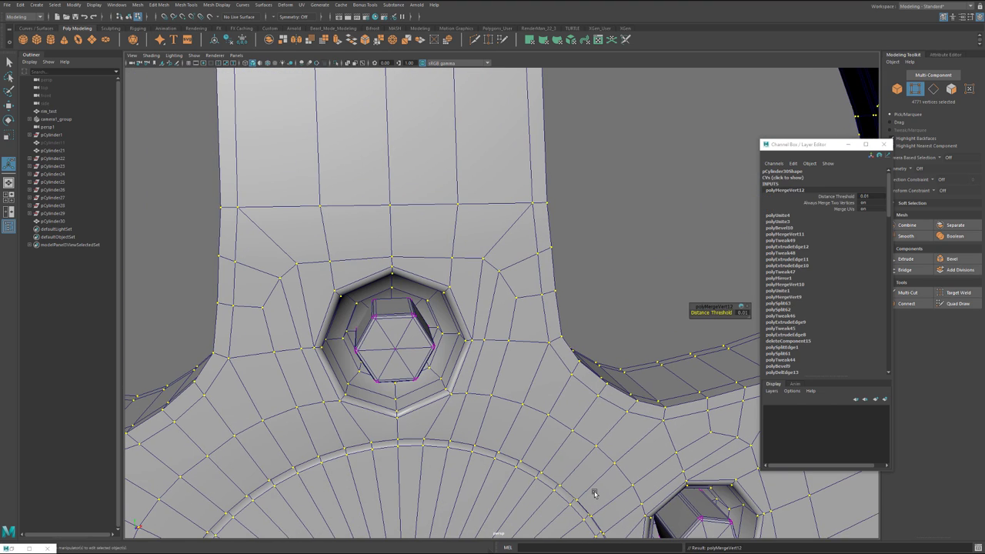
{"action": "left_click_drag", "start_coordinate": [713, 313], "coordinate": [710, 312]}
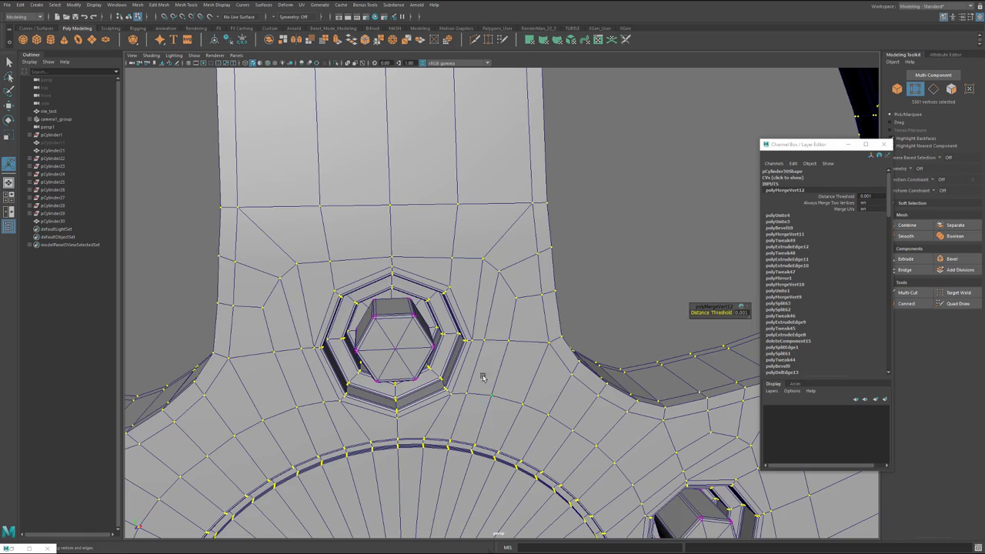
{"action": "right_click_drag", "start_coordinate": [484, 377], "coordinate": [497, 392], "text": "alt"}
{"action": "middle_click_drag", "start_coordinate": [496, 393], "coordinate": [527, 23], "text": "alt"}
{"action": "left_click_drag", "start_coordinate": [509, 200], "coordinate": [508, 174], "text": "alt"}
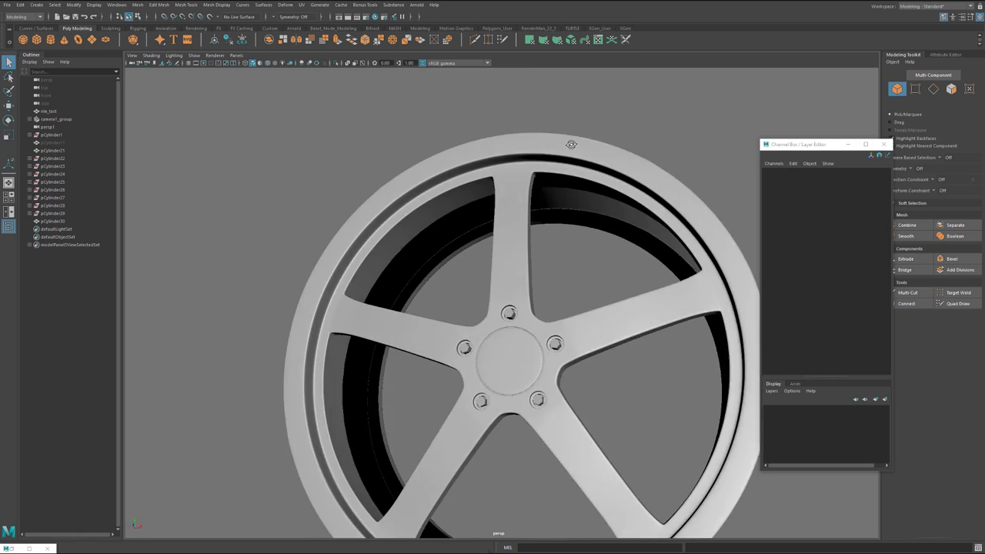
Step: Move the border edge loop of the inner barrel cylinder back along Z to about -3.11, toward the rear lip
{"action": "scroll", "coordinate": [587, 161], "scroll_direction": "down", "scroll_amount": 3}
{"action": "scroll", "coordinate": [521, 185], "scroll_direction": "up", "scroll_amount": 5}
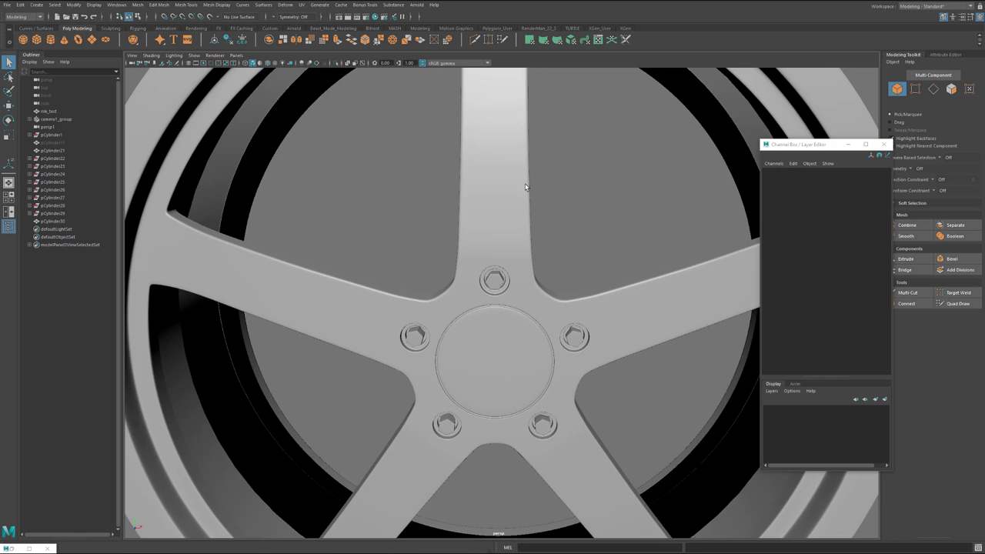
{"action": "left_click_drag", "start_coordinate": [542, 366], "coordinate": [496, 312], "text": "alt"}
{"action": "left_click", "coordinate": [573, 316]}
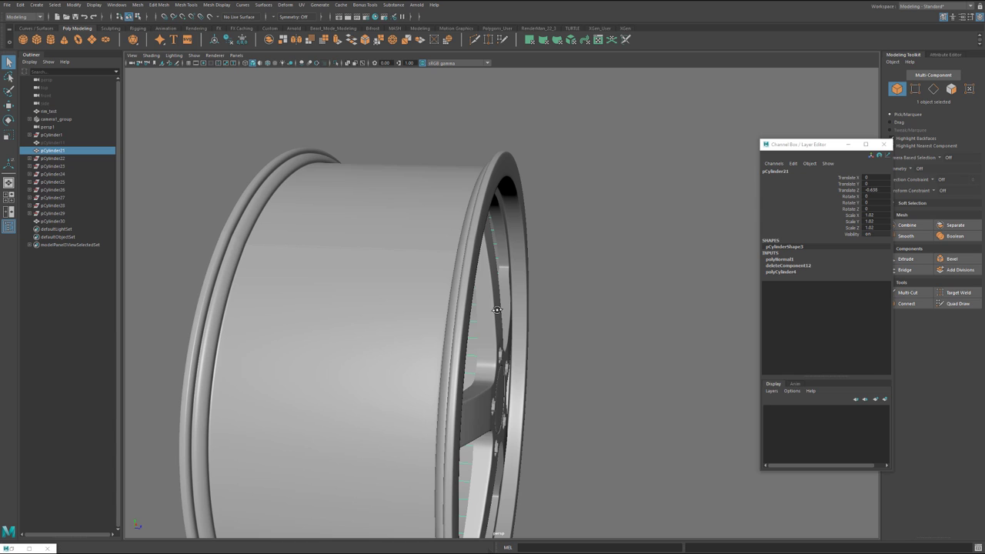
{"action": "double_click", "coordinate": [468, 275]}
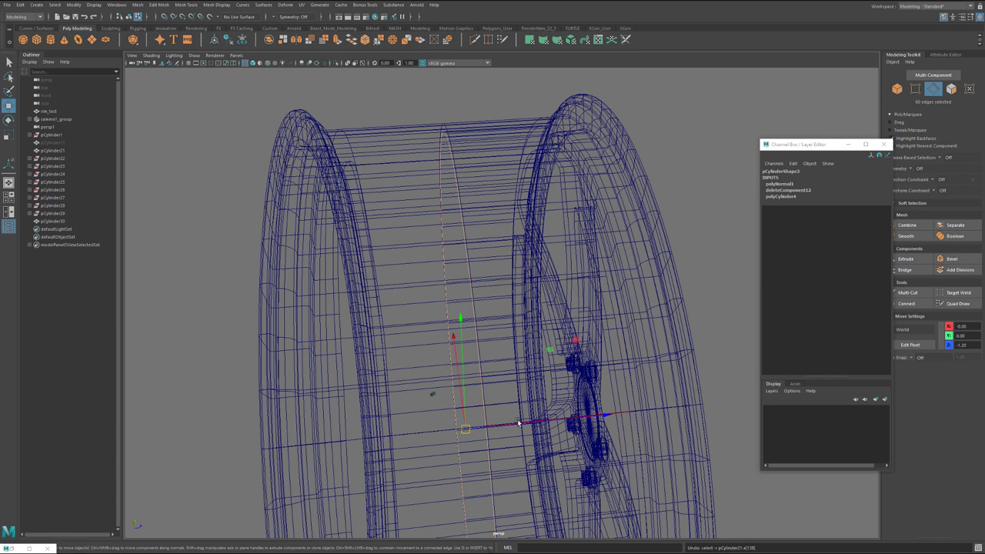
{"action": "left_click_drag", "start_coordinate": [419, 425], "coordinate": [416, 425]}
{"action": "scroll", "coordinate": [502, 338], "scroll_direction": "down", "scroll_amount": 5}
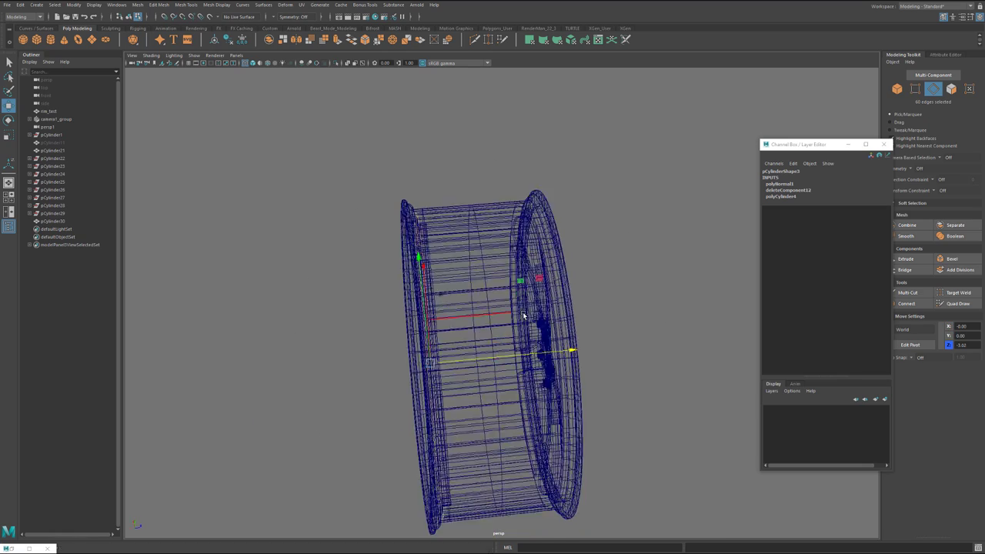
{"action": "key", "text": "5"}
{"action": "scroll", "coordinate": [557, 320], "scroll_direction": "up", "scroll_amount": 3}
{"action": "mouse_move", "coordinate": [627, 314]}
{"action": "left_mouse_down", "text": "alt"}
{"action": "mouse_move", "coordinate": [556, 321]}
{"action": "mouse_move", "coordinate": [598, 330]}
{"action": "mouse_move", "coordinate": [516, 378]}
{"action": "left_mouse_up", "text": "alt"}
{"action": "scroll", "coordinate": [551, 316], "scroll_direction": "up", "scroll_amount": 4}
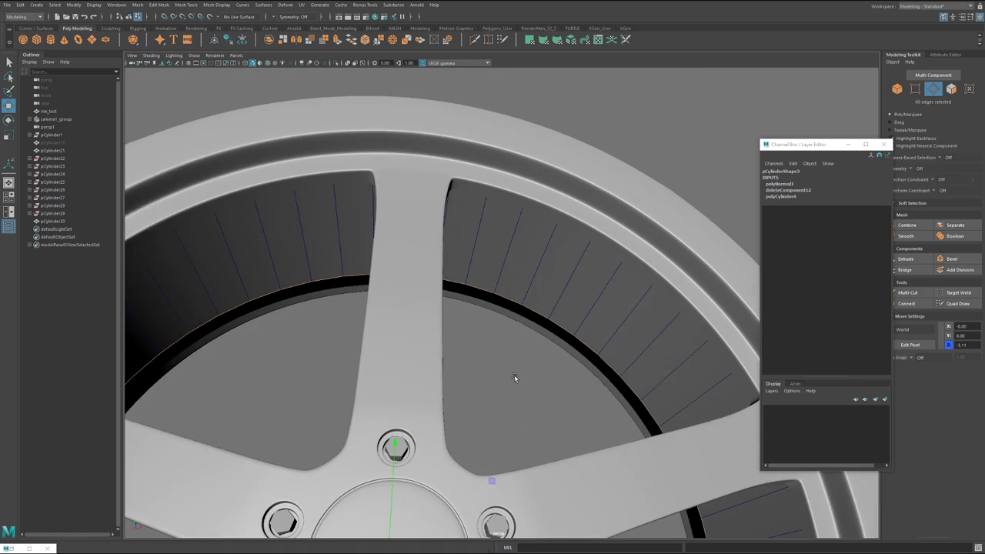
Step: Select the inner border edge loop of the wheel's rear lip and extrude it with a thickness of about -0.49
{"action": "scroll", "coordinate": [517, 358], "scroll_direction": "up", "scroll_amount": 3}
{"action": "double_click", "coordinate": [538, 321]}
{"action": "left_click_drag", "start_coordinate": [537, 321], "coordinate": [583, 327], "text": "alt"}
{"action": "scroll", "coordinate": [385, 252], "scroll_direction": "up", "scroll_amount": 5}
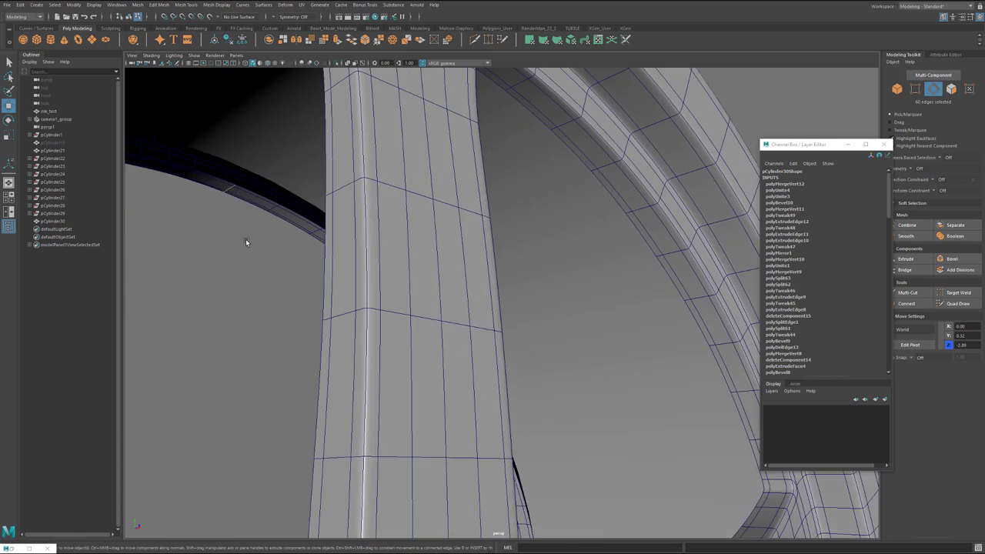
{"action": "middle_click_drag", "start_coordinate": [245, 238], "coordinate": [425, 301], "text": "alt"}
{"action": "right_click_drag", "start_coordinate": [420, 257], "coordinate": [419, 252]}
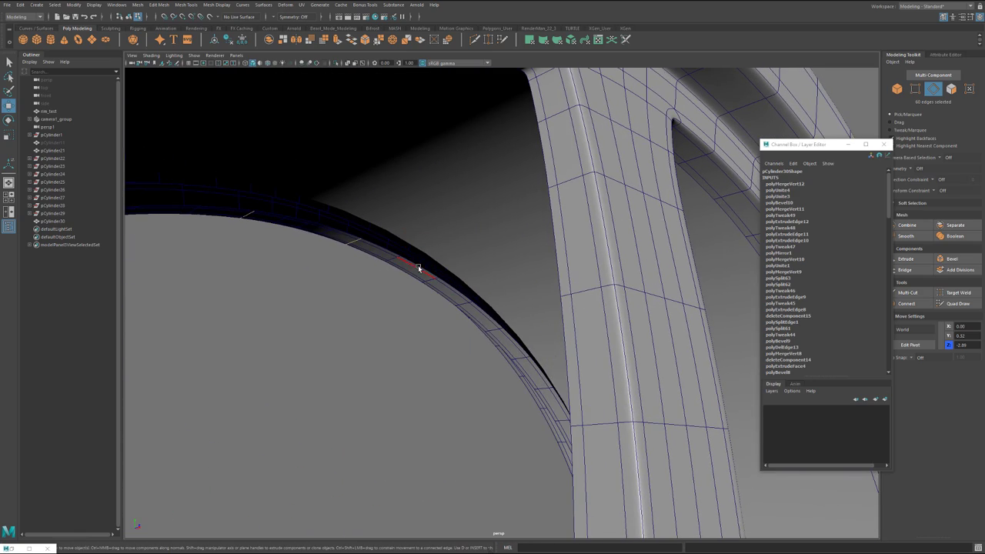
{"action": "key", "text": "f"}
{"action": "key", "text": "ctrl+e"}
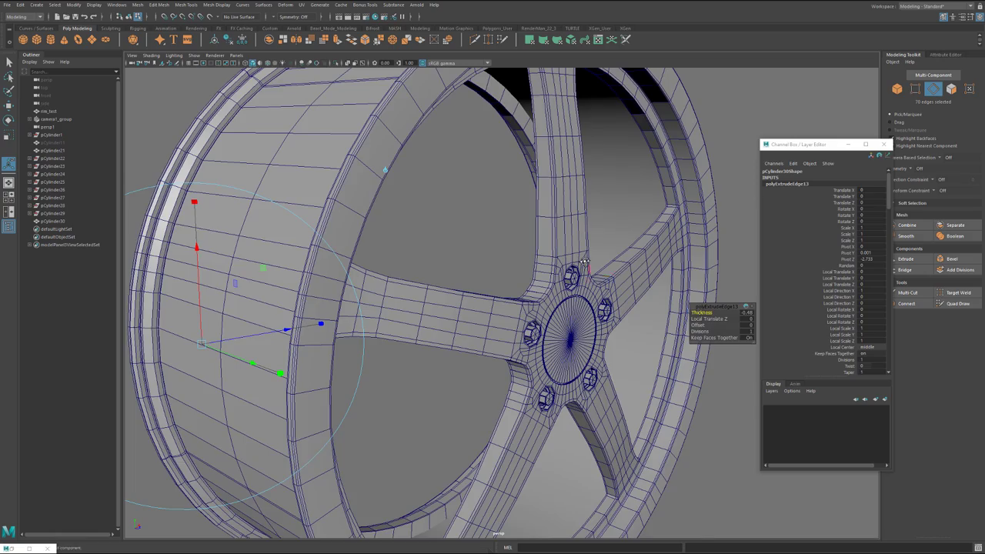
Step: Insert a supporting edge loop close to the corner of the extruded rear lip with the Multi-Cut tool
{"action": "left_click_drag", "start_coordinate": [585, 263], "coordinate": [547, 260], "text": "alt"}
{"action": "middle_click_drag", "start_coordinate": [587, 207], "coordinate": [523, 263], "text": "alt"}
{"action": "scroll", "coordinate": [523, 263], "scroll_direction": "up", "scroll_amount": 4}
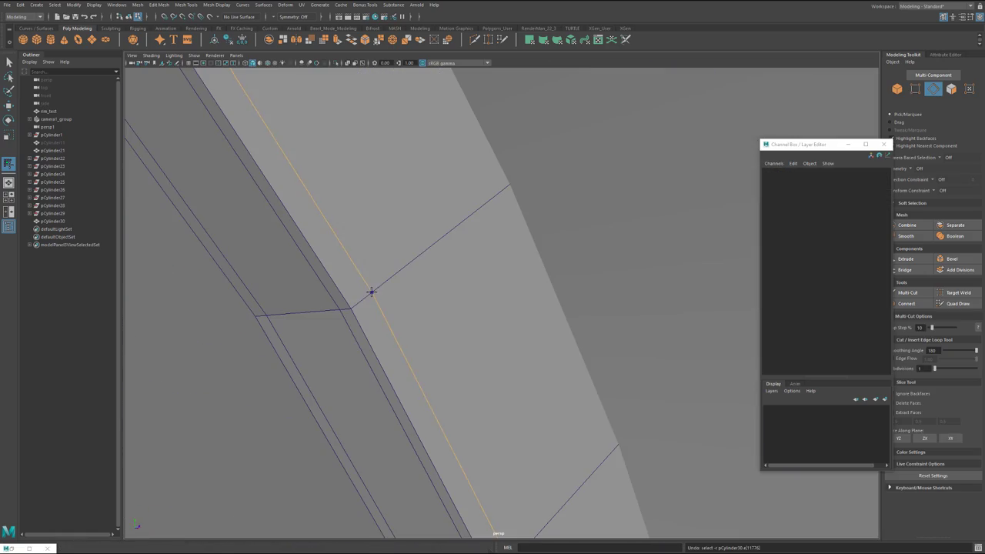
{"action": "scroll", "coordinate": [447, 293], "scroll_direction": "down", "scroll_amount": 12}
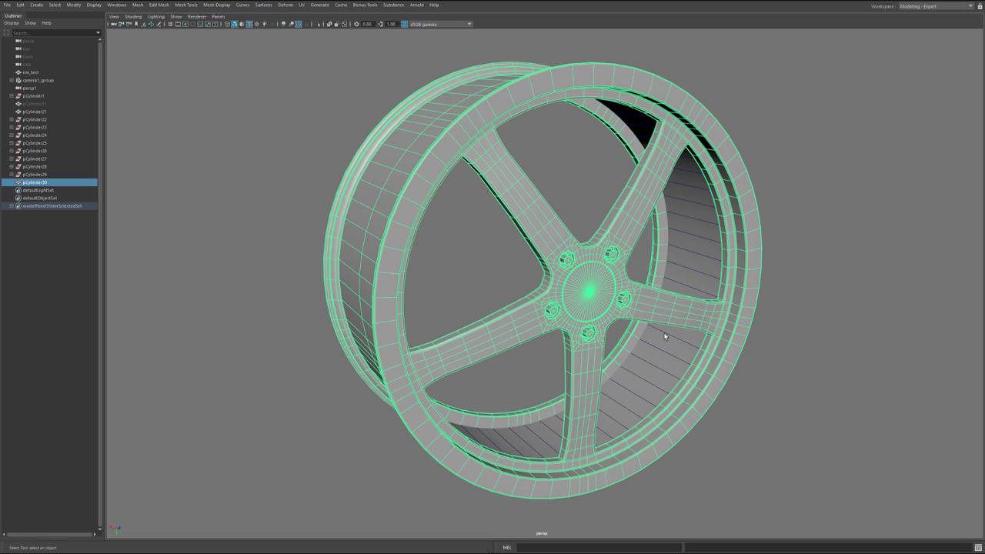
Step: Examine the wireframe topology of the wheel around the hub, bolt holes and spoke joints
{"action": "left_click", "coordinate": [802, 301]}
{"action": "left_click_drag", "start_coordinate": [803, 301], "coordinate": [695, 326], "text": "alt"}
{"action": "right_click_drag", "start_coordinate": [583, 345], "coordinate": [915, 262], "text": "alt"}
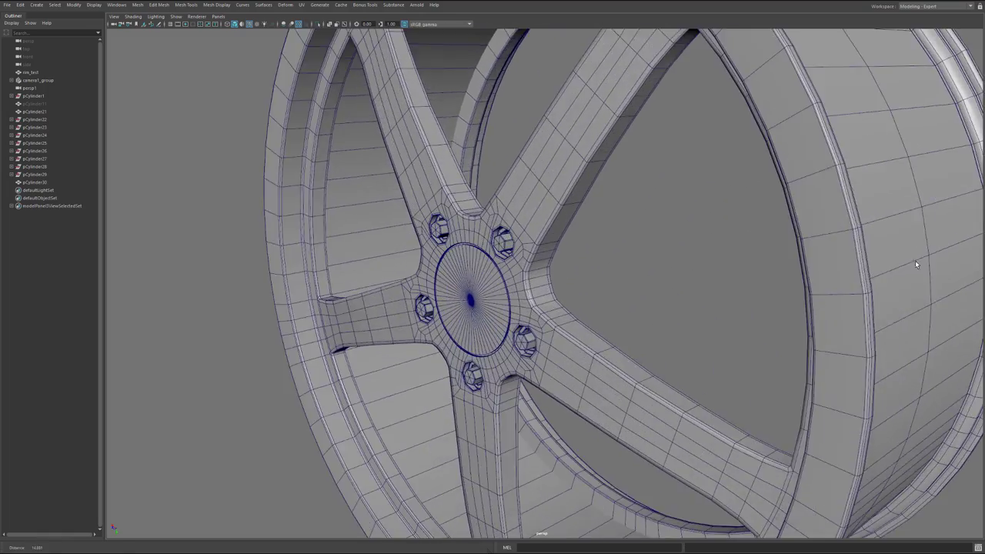
{"action": "middle_click_drag", "start_coordinate": [591, 380], "coordinate": [549, 241], "text": "alt"}
{"action": "left_click_drag", "start_coordinate": [544, 273], "coordinate": [596, 283], "text": "alt"}
{"action": "left_click_drag", "start_coordinate": [521, 317], "coordinate": [567, 312], "text": "alt"}
{"action": "middle_click_drag", "start_coordinate": [588, 259], "coordinate": [552, 365], "text": "alt"}
{"action": "left_click_drag", "start_coordinate": [552, 365], "coordinate": [566, 267], "text": "alt"}
{"action": "left_click", "coordinate": [566, 269]}
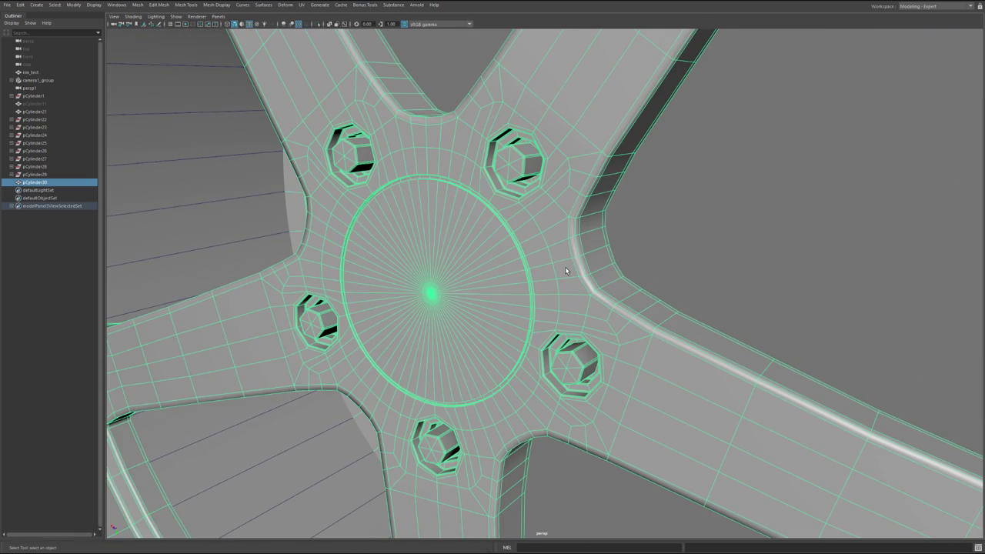
Step: Inspect the whole wheel's wireframe from both sides, including the barrel, spokes and outer rim
{"action": "left_click", "coordinate": [670, 247]}
{"action": "left_click_drag", "start_coordinate": [670, 247], "coordinate": [695, 244], "text": "alt"}
{"action": "right_click_drag", "start_coordinate": [695, 245], "coordinate": [406, 354], "text": "alt"}
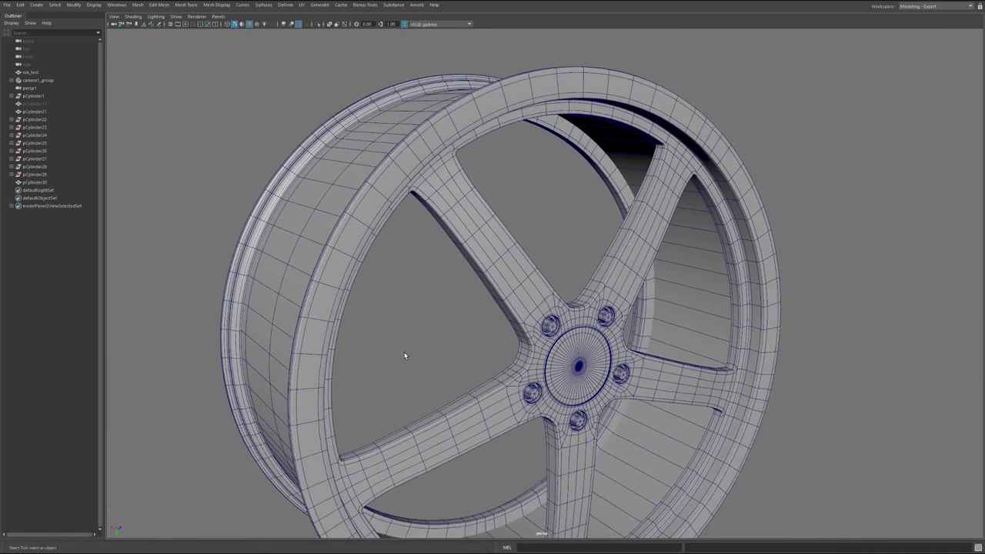
{"action": "middle_click_drag", "start_coordinate": [488, 355], "coordinate": [478, 311], "text": "alt"}
{"action": "right_click_drag", "start_coordinate": [479, 312], "coordinate": [423, 318], "text": "alt"}
{"action": "left_click_drag", "start_coordinate": [422, 318], "coordinate": [372, 320], "text": "alt"}
{"action": "middle_click_drag", "start_coordinate": [374, 320], "coordinate": [359, 305], "text": "alt"}
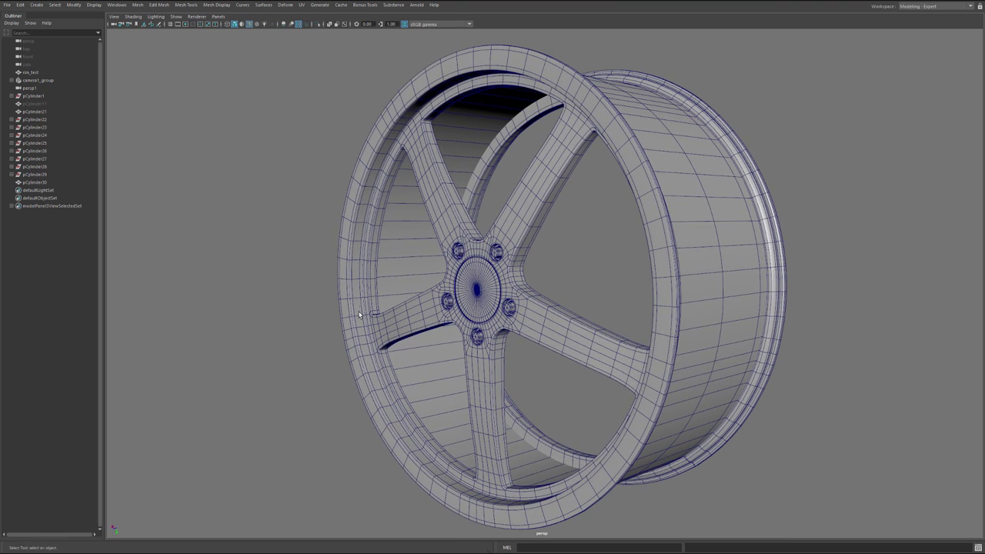
Step: Hide the wireframe and examine the shaded surfaces of the hub, bolts, spokes and rim from several angles
{"action": "left_click_drag", "start_coordinate": [359, 304], "coordinate": [357, 310], "text": "alt"}
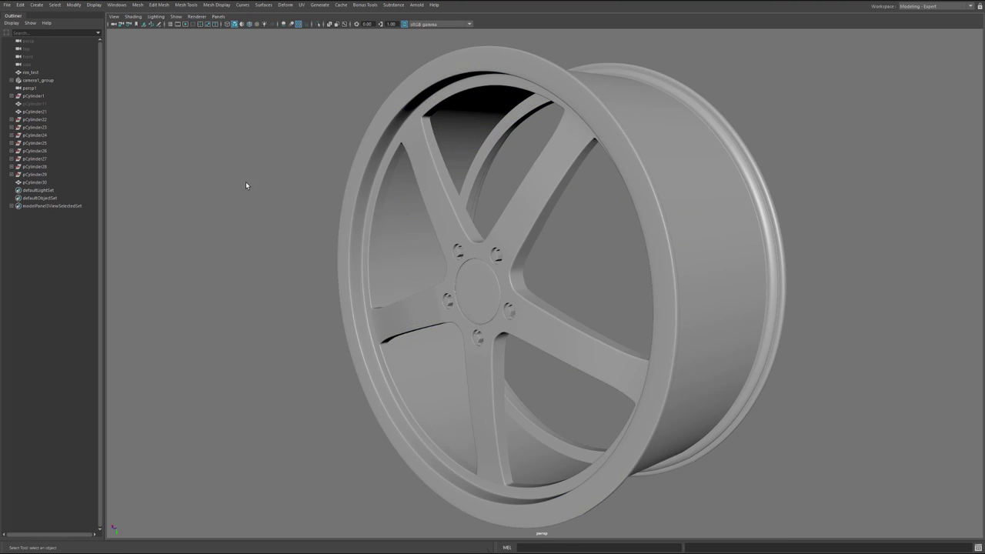
{"action": "left_click_drag", "start_coordinate": [246, 184], "coordinate": [334, 194], "text": "alt"}
{"action": "middle_click_drag", "start_coordinate": [334, 193], "coordinate": [329, 171], "text": "alt"}
{"action": "scroll", "coordinate": [392, 223], "scroll_direction": "up", "scroll_amount": 6}
{"action": "left_click_drag", "start_coordinate": [694, 200], "coordinate": [682, 201], "text": "alt"}
{"action": "right_click_drag", "start_coordinate": [682, 201], "coordinate": [655, 202], "text": "alt"}
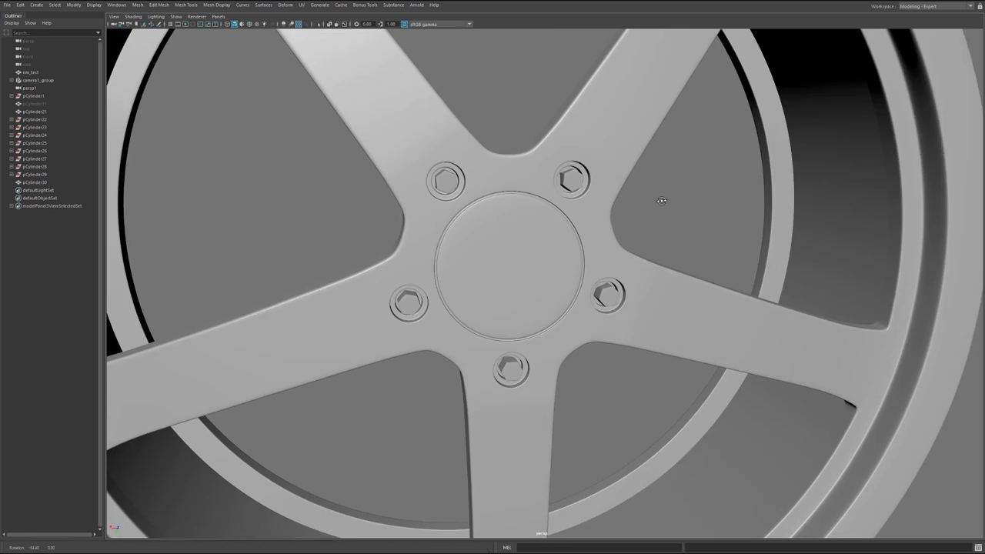
{"action": "left_click_drag", "start_coordinate": [655, 202], "coordinate": [590, 202], "text": "alt"}
{"action": "right_click_drag", "start_coordinate": [622, 218], "coordinate": [250, 273], "text": "alt"}
{"action": "left_click_drag", "start_coordinate": [249, 273], "coordinate": [389, 284], "text": "alt"}
{"action": "right_click_drag", "start_coordinate": [389, 284], "coordinate": [356, 272], "text": "alt"}
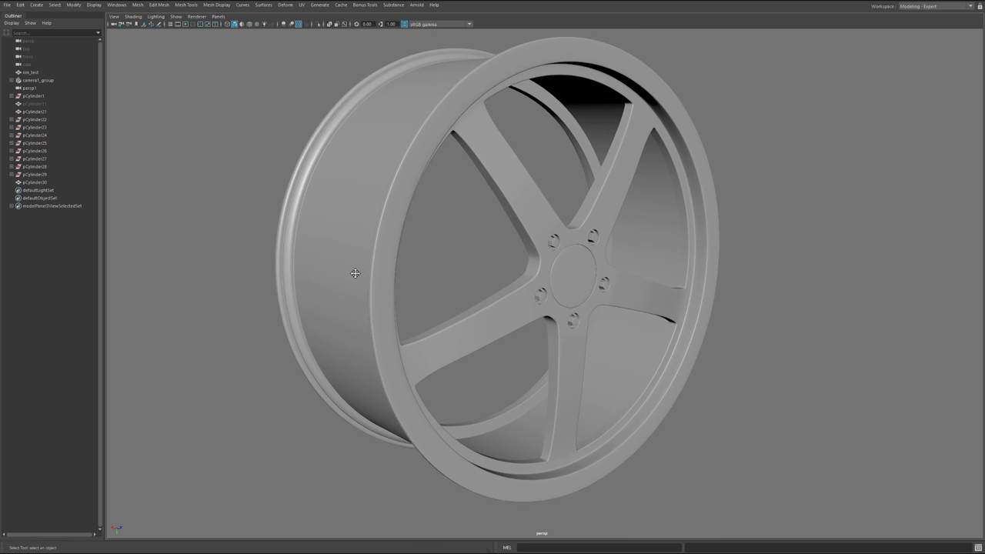